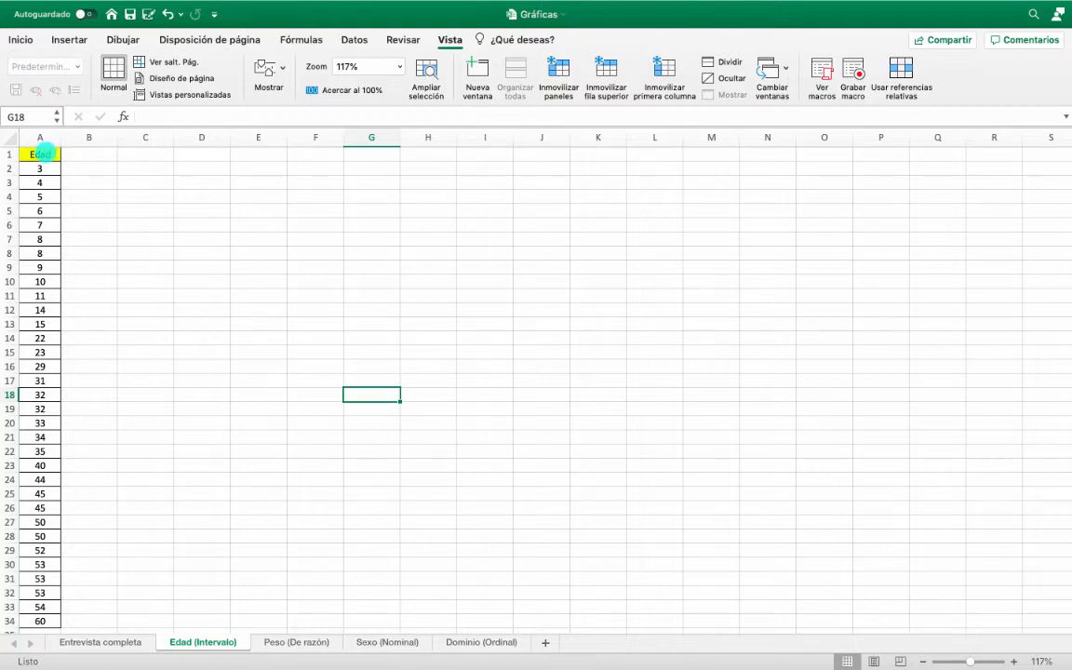
Step: Insert a histogram chart from the Edad data in A1:A34
{"action": "left_click_drag", "start_coordinate": [42, 153], "coordinate": [23, 550]}
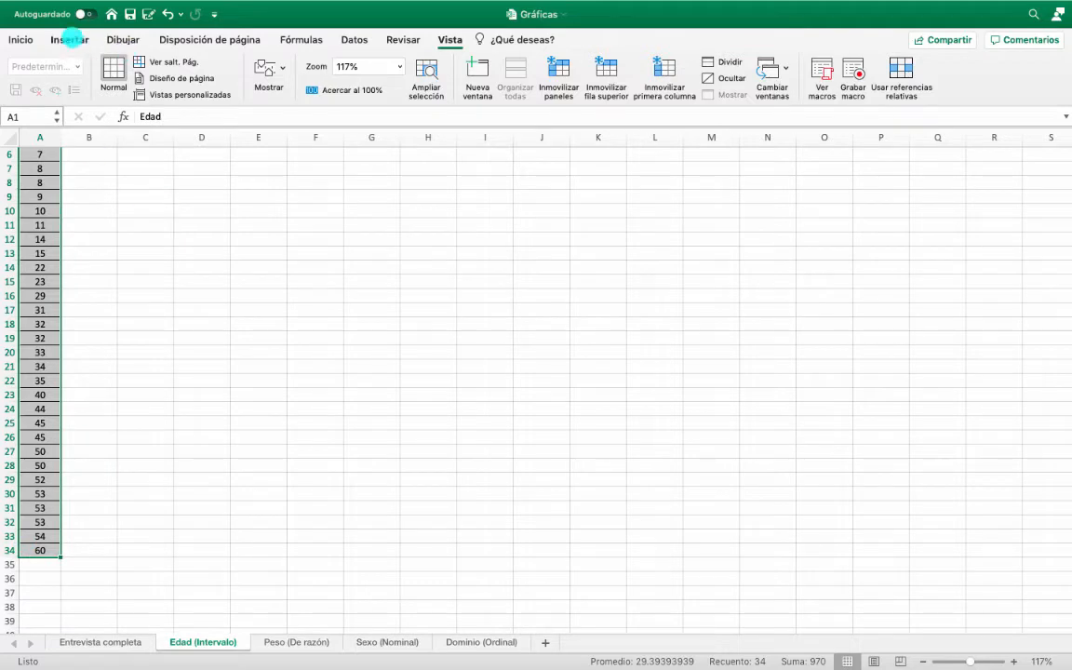
{"action": "left_click", "coordinate": [70, 37]}
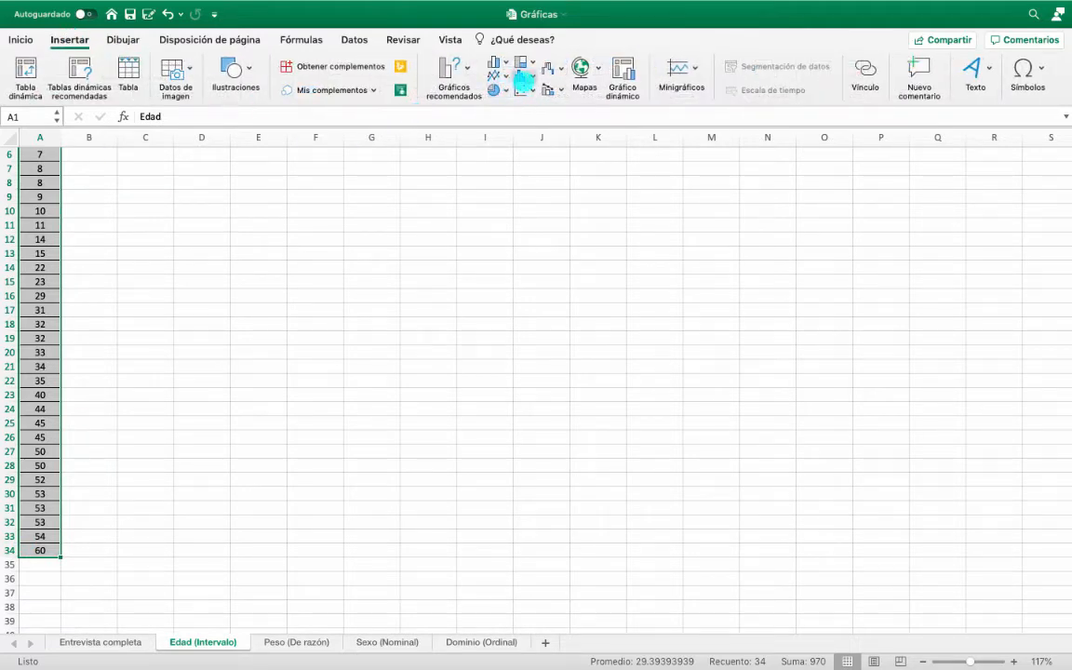
{"action": "left_click", "coordinate": [522, 80]}
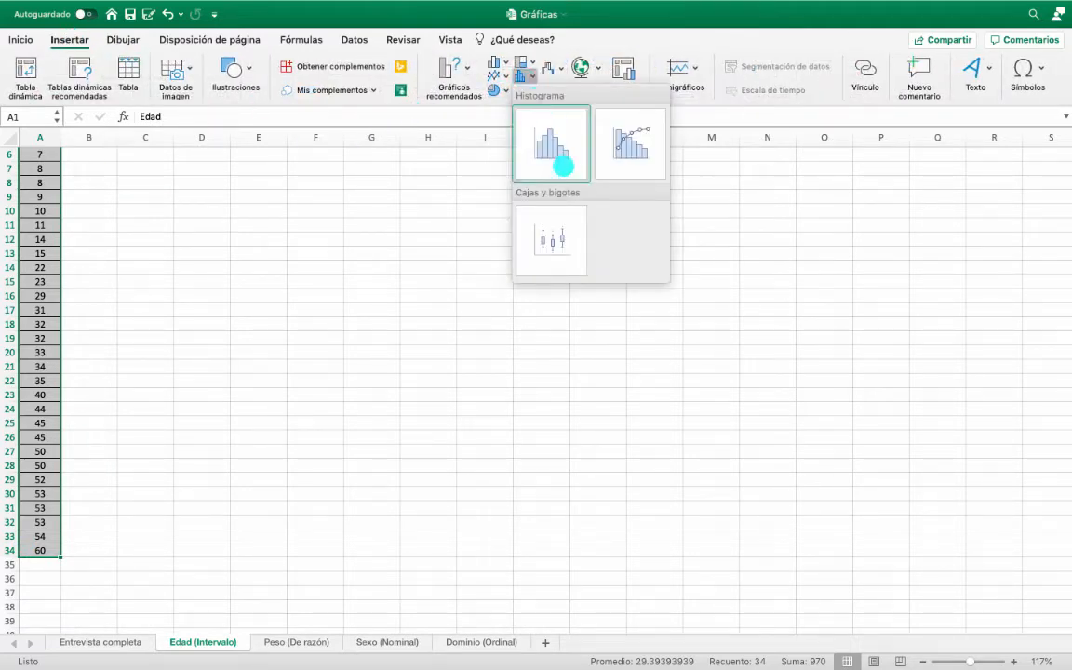
{"action": "left_click", "coordinate": [563, 166]}
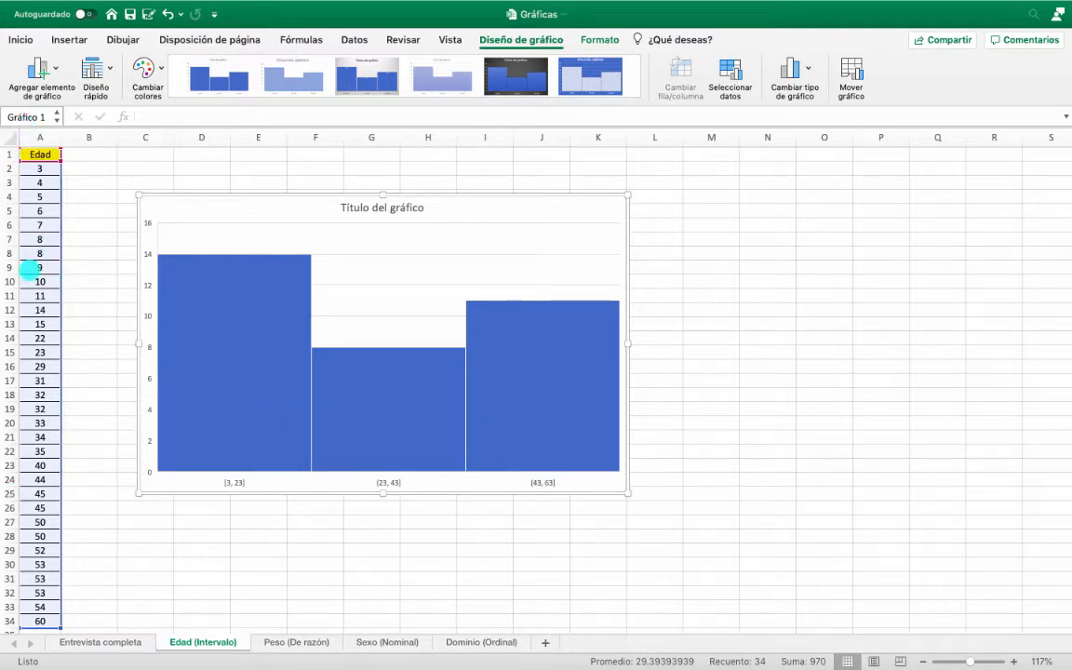
{"action": "scroll", "coordinate": [32, 401], "scroll_direction": "down", "scroll_amount": 6}
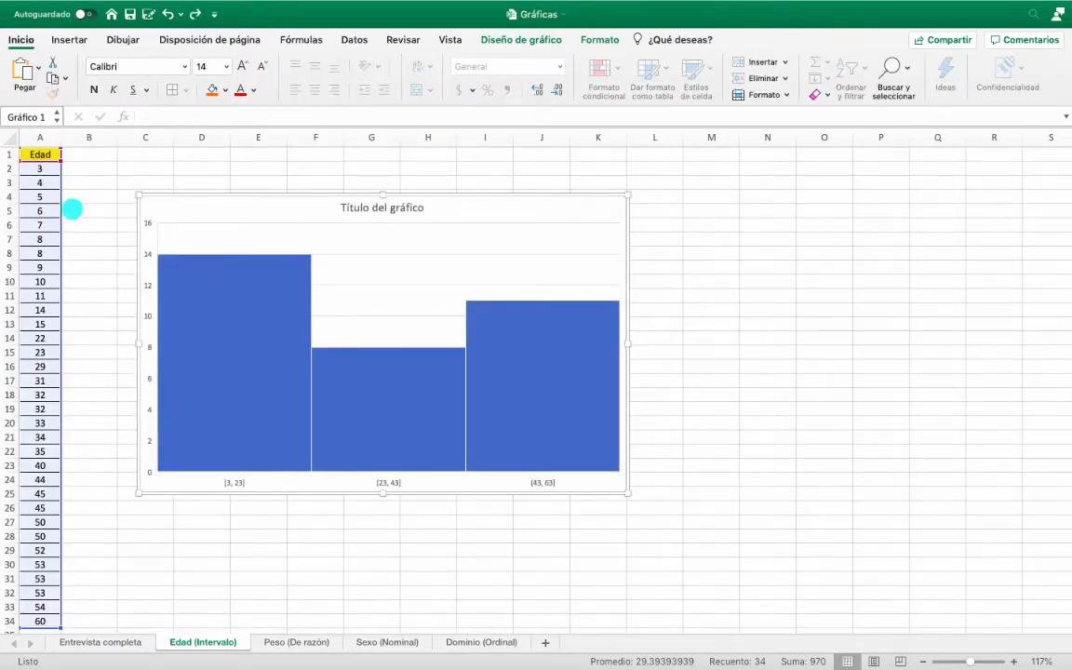
{"action": "scroll", "coordinate": [32, 389], "scroll_direction": "down", "scroll_amount": 5}
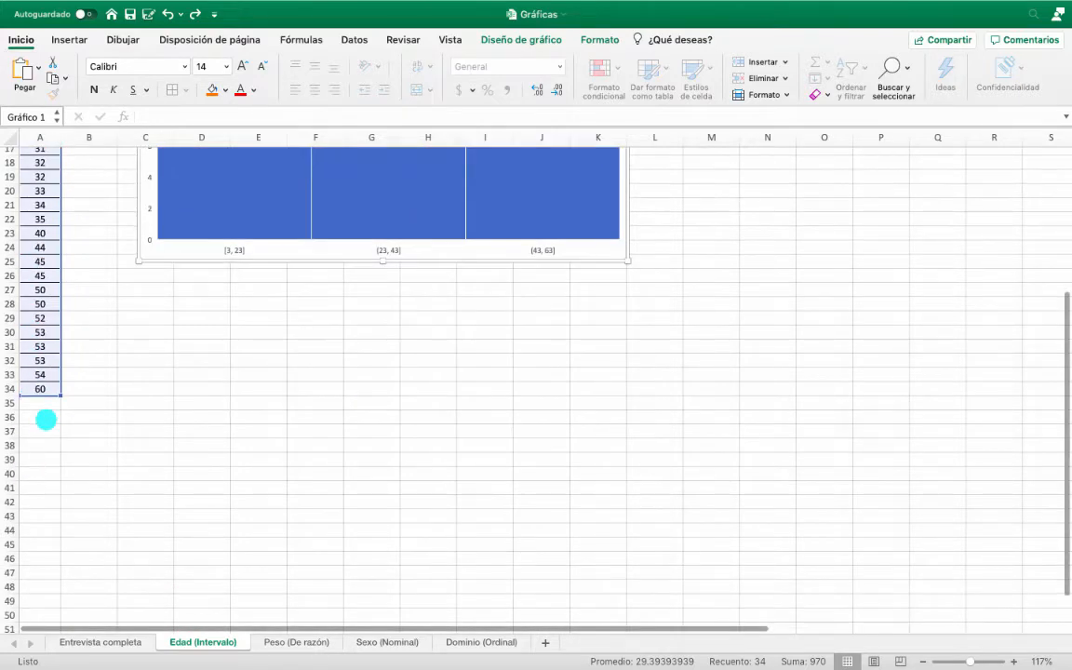
{"action": "scroll", "coordinate": [42, 378], "scroll_direction": "up", "scroll_amount": 5}
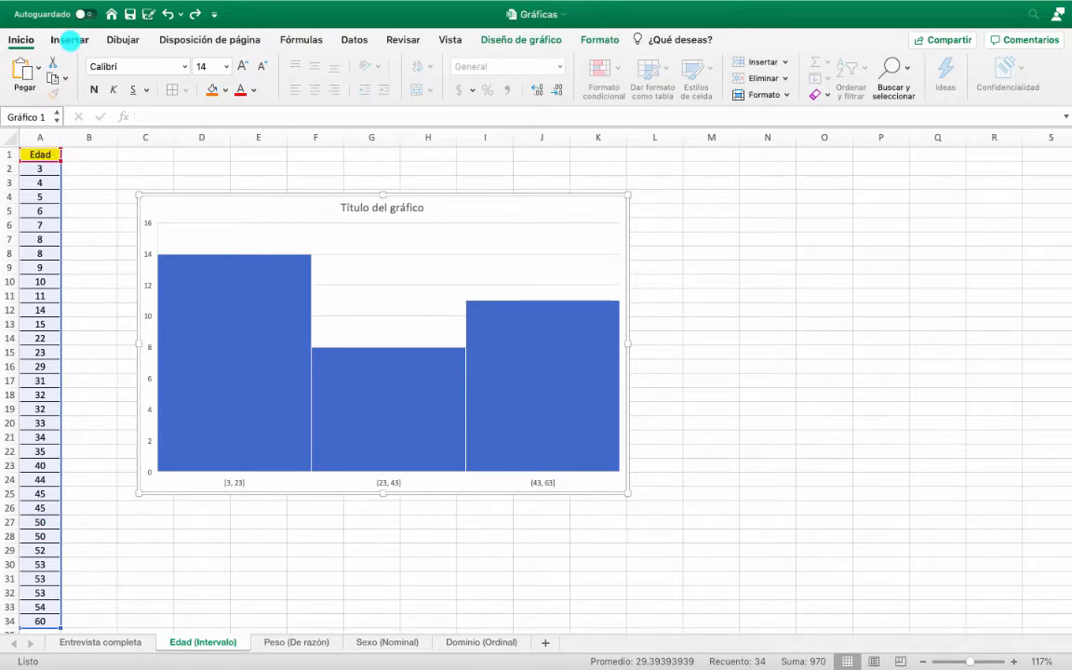
{"action": "left_click", "coordinate": [70, 40]}
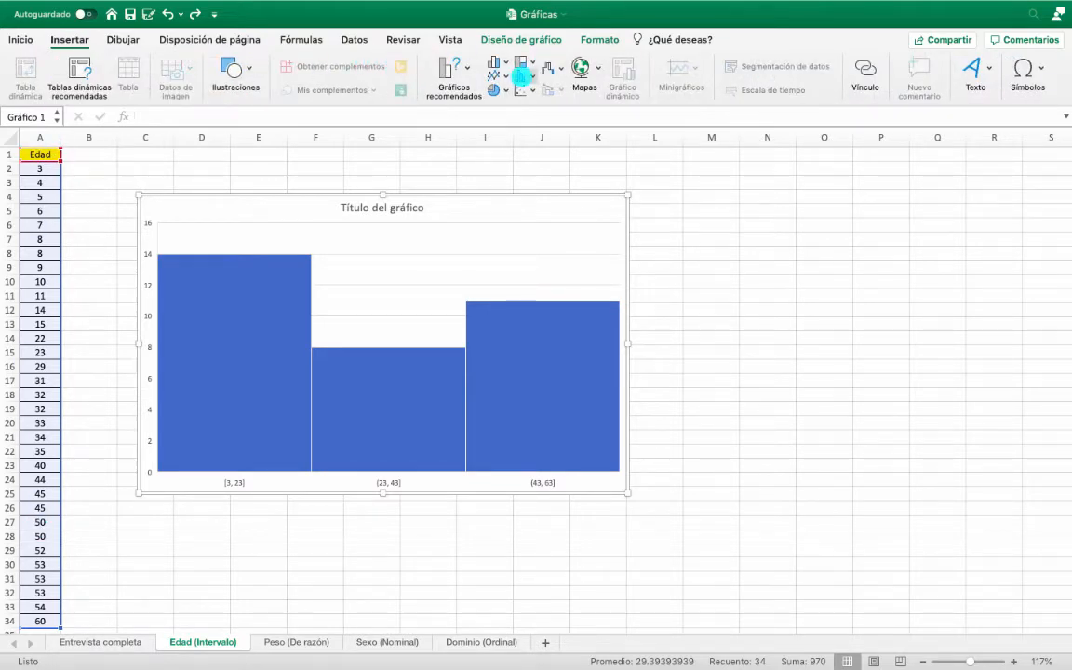
{"action": "left_click", "coordinate": [520, 76]}
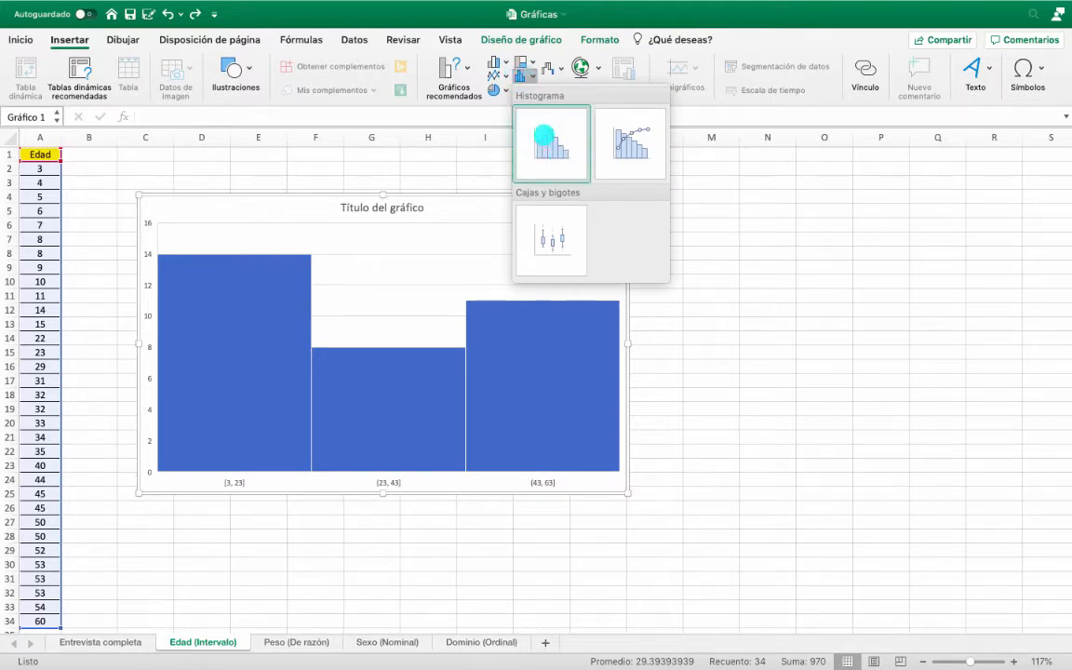
{"action": "left_click", "coordinate": [448, 192]}
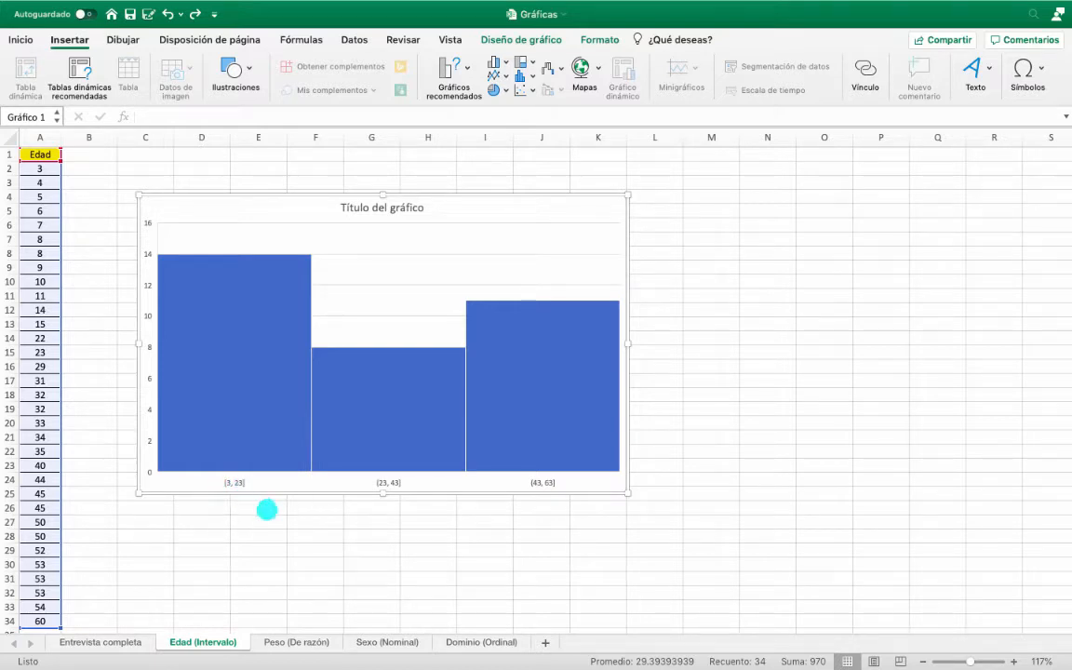
Step: Color the font of the ages in A2:A15 purple and of those in A16:A23 dark orange
{"action": "left_click", "coordinate": [266, 507]}
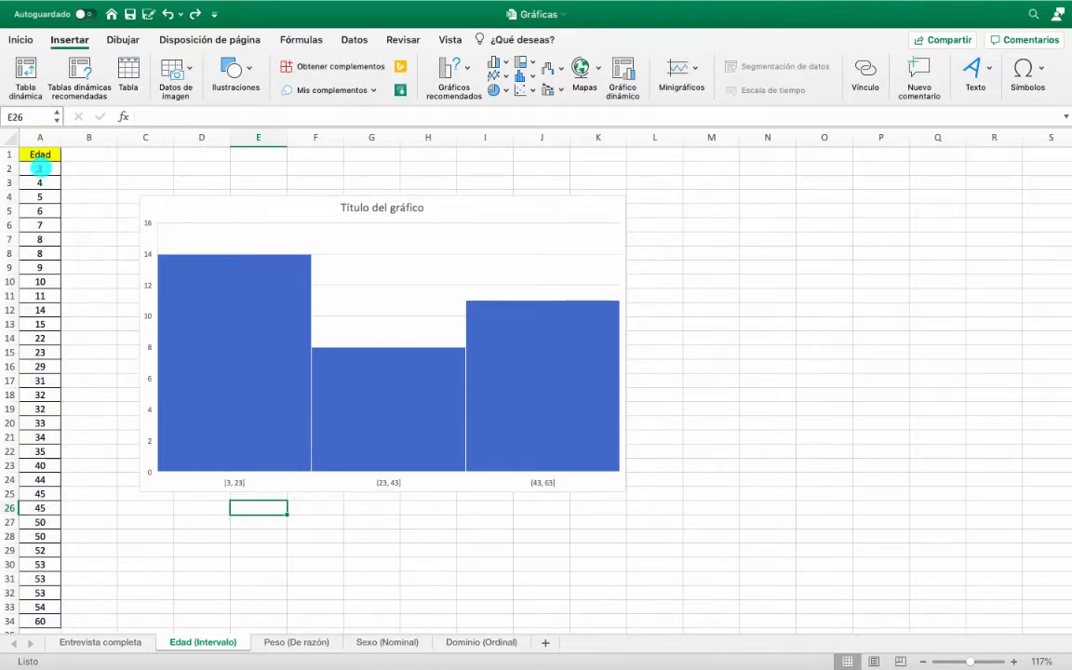
{"action": "left_click_drag", "start_coordinate": [39, 168], "coordinate": [44, 356]}
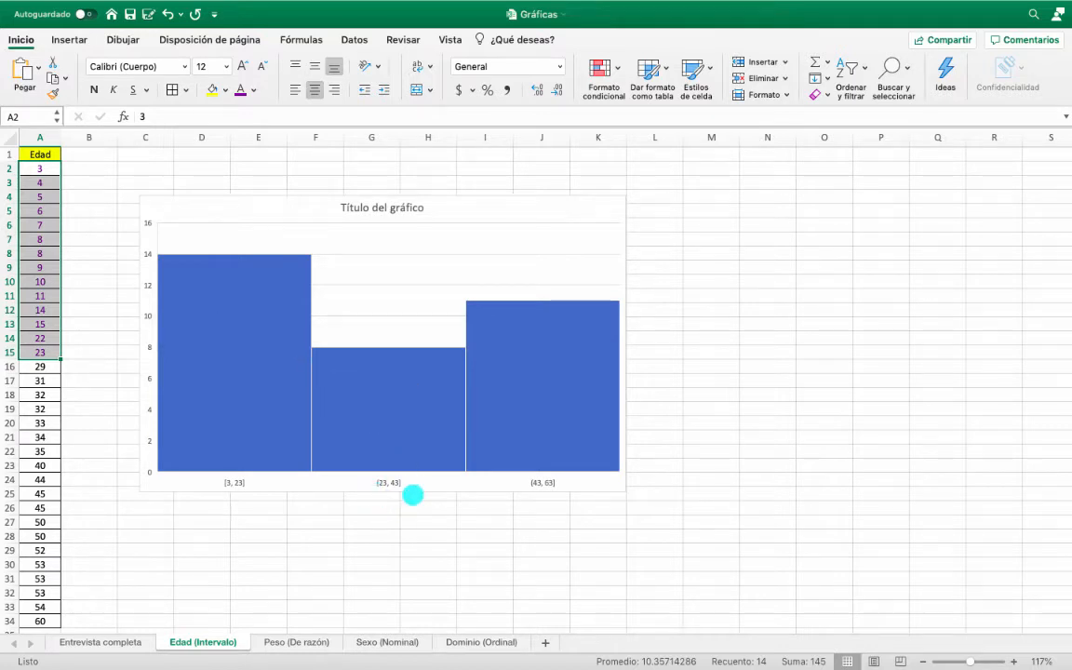
{"action": "mouse_move", "coordinate": [370, 467]}
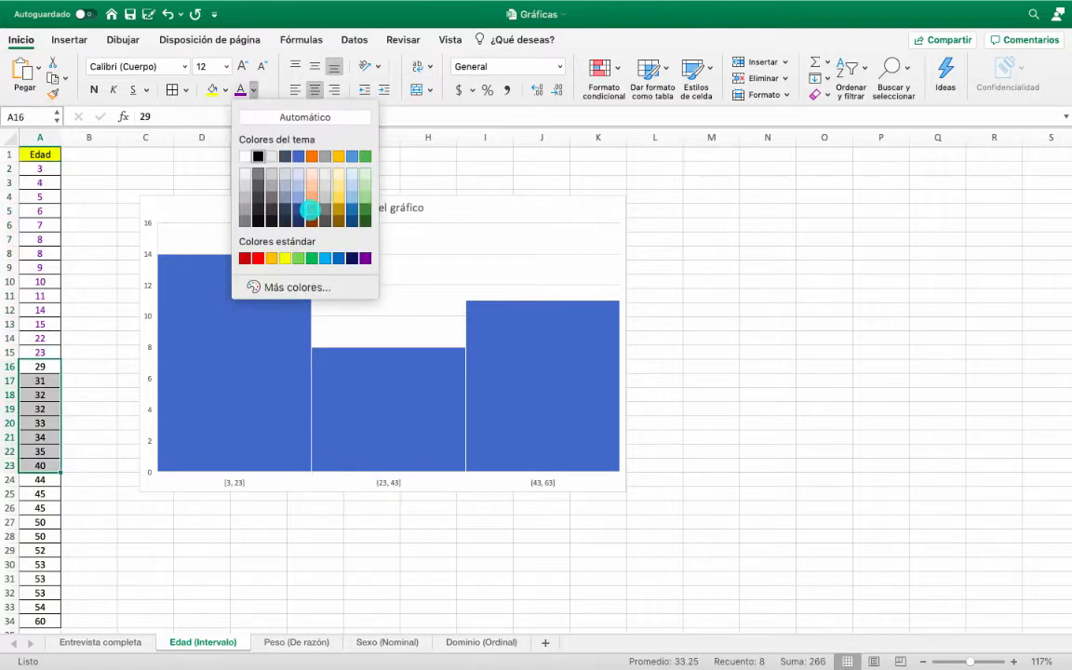
{"action": "left_click", "coordinate": [278, 193]}
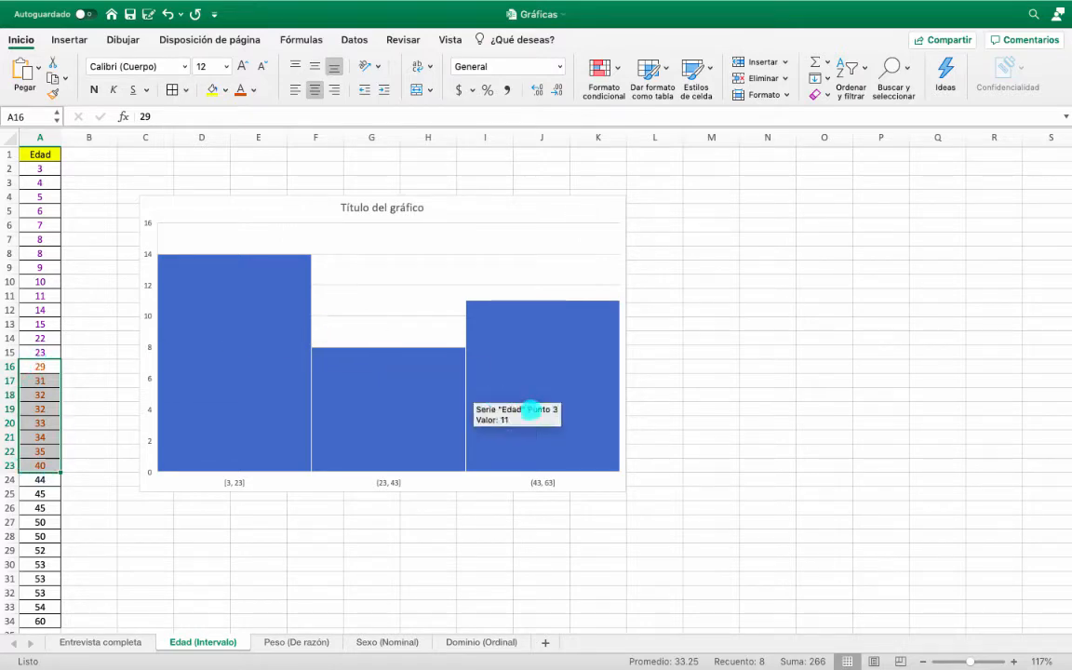
Step: Open the formatting options for the histogram's data series and its horizontal axis
{"action": "scroll", "coordinate": [98, 466], "scroll_direction": "down", "scroll_amount": 3}
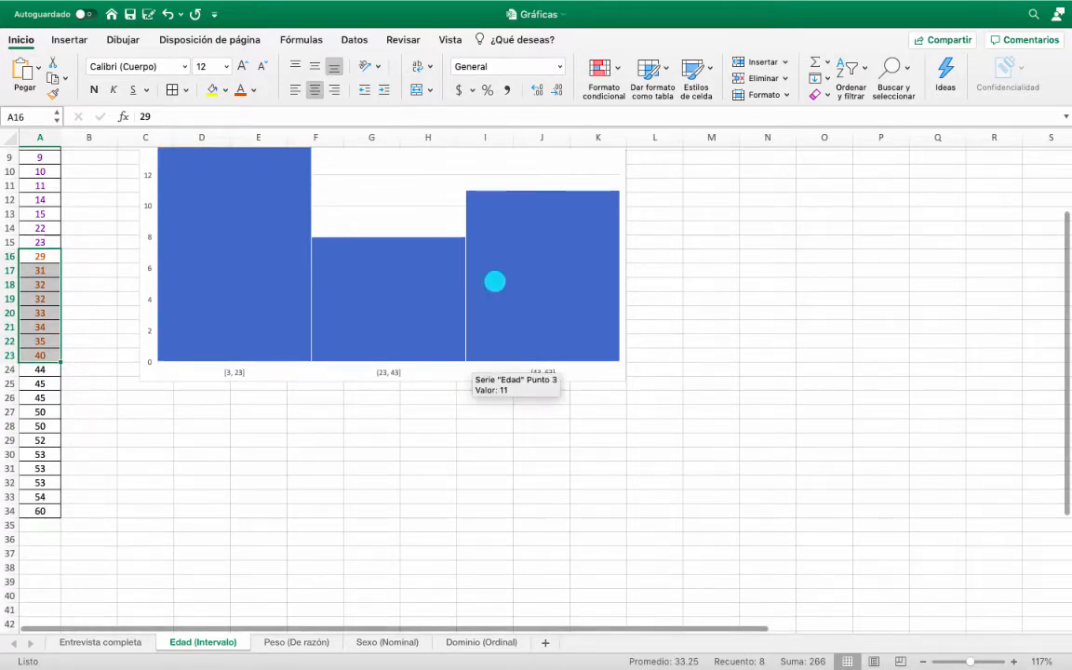
{"action": "double_click", "coordinate": [494, 281]}
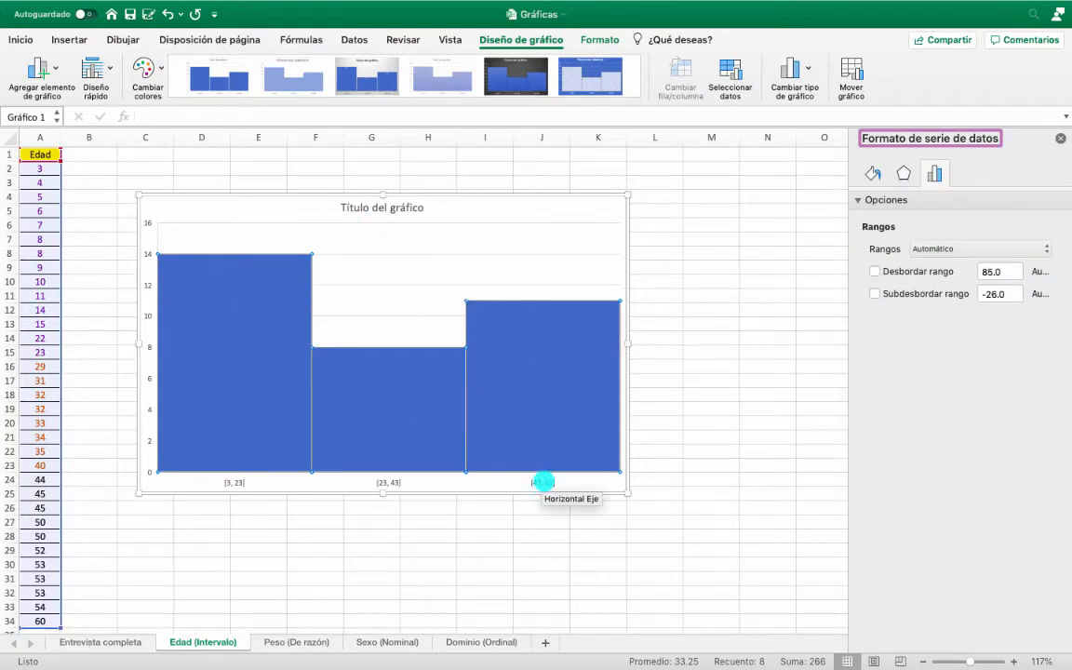
{"action": "left_click", "coordinate": [542, 482]}
{"action": "right_click", "coordinate": [542, 482]}
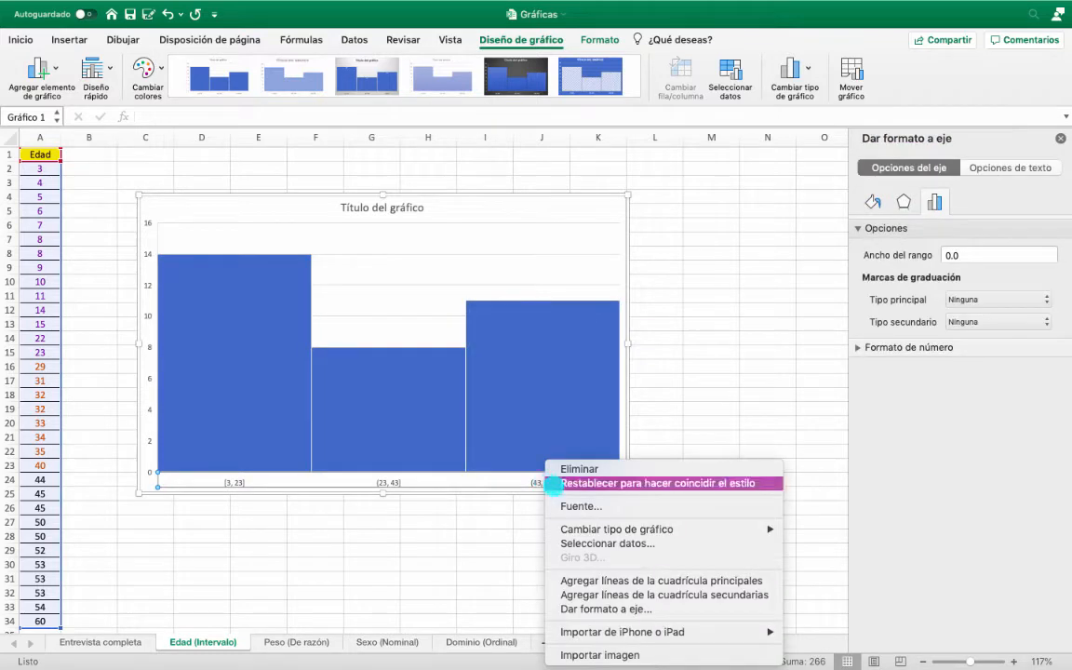
{"action": "left_click", "coordinate": [500, 478]}
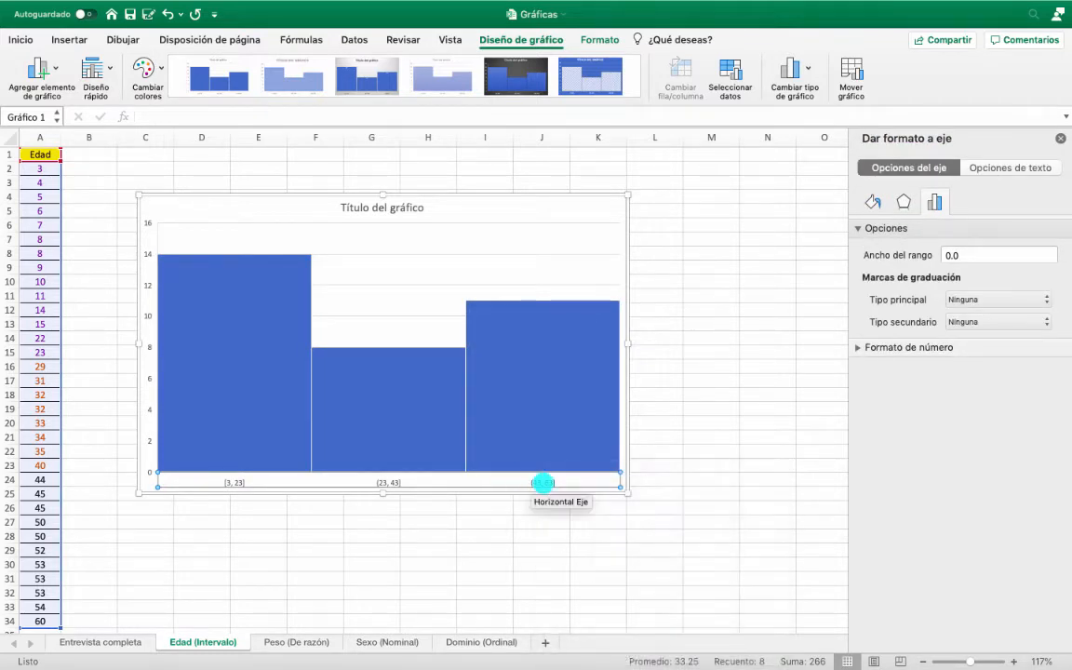
{"action": "right_click", "coordinate": [542, 480]}
{"action": "mouse_move", "coordinate": [626, 530]}
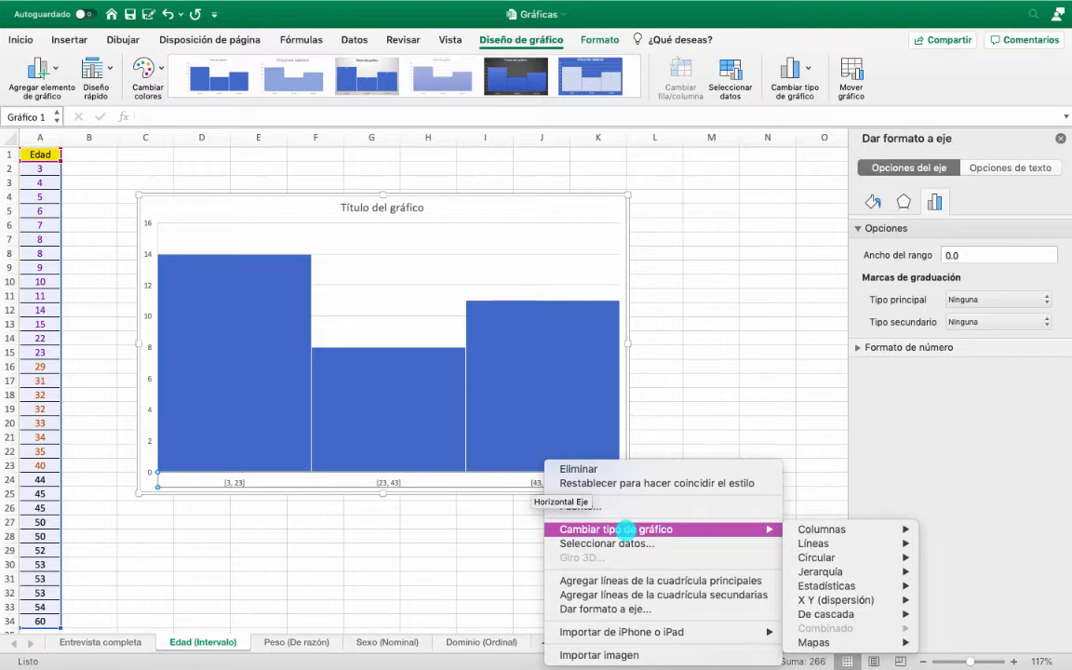
{"action": "left_click", "coordinate": [624, 610]}
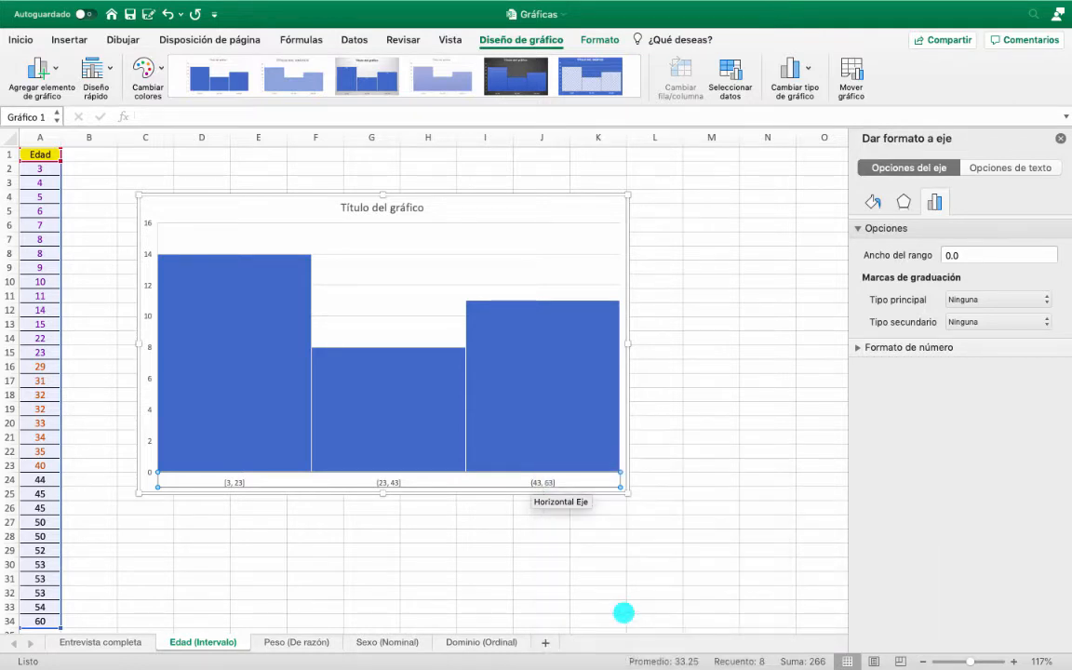
Step: Group the histogram's data series by bin width (Ancho del rango) and set the width to 10
{"action": "left_click", "coordinate": [521, 369]}
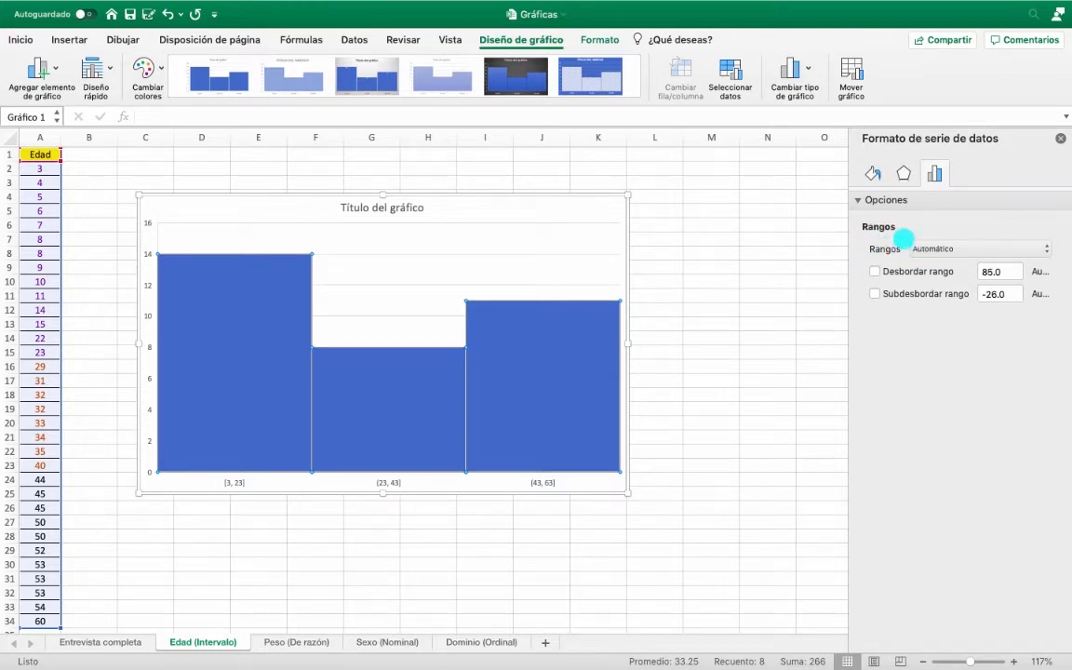
{"action": "left_click", "coordinate": [921, 248]}
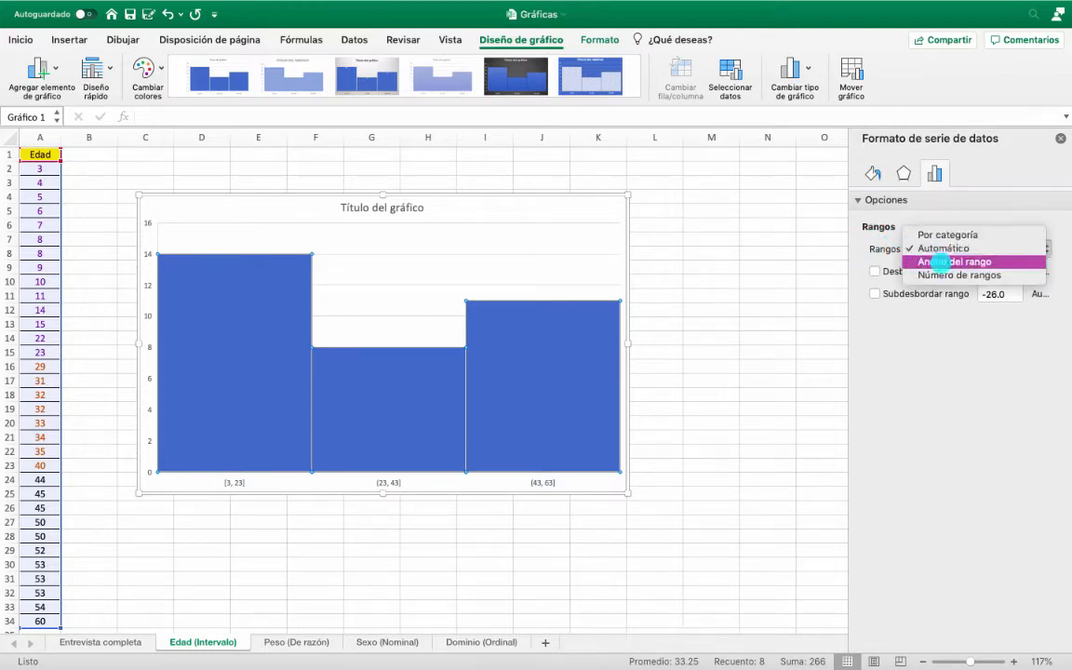
{"action": "left_click", "coordinate": [939, 263]}
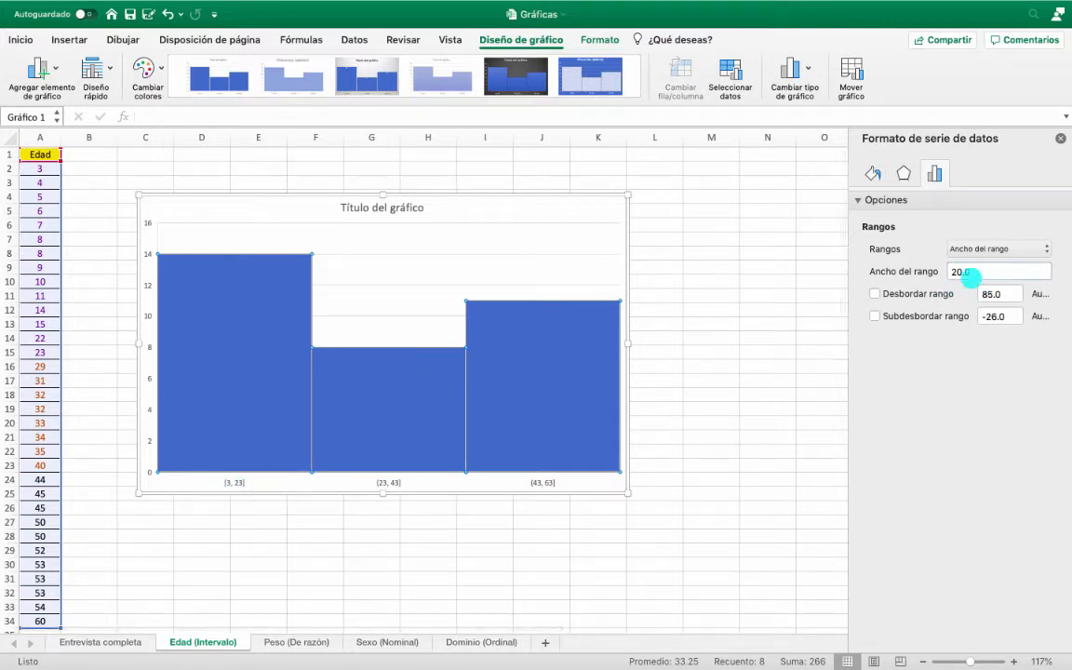
{"action": "left_click", "coordinate": [962, 270]}
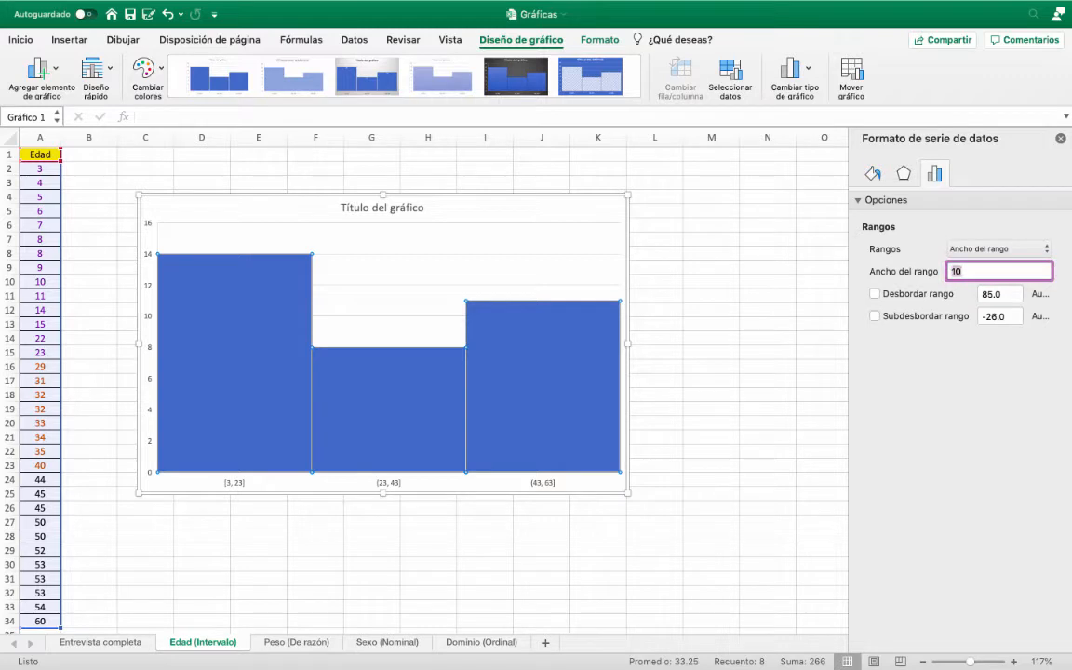
{"action": "key", "text": "Return"}
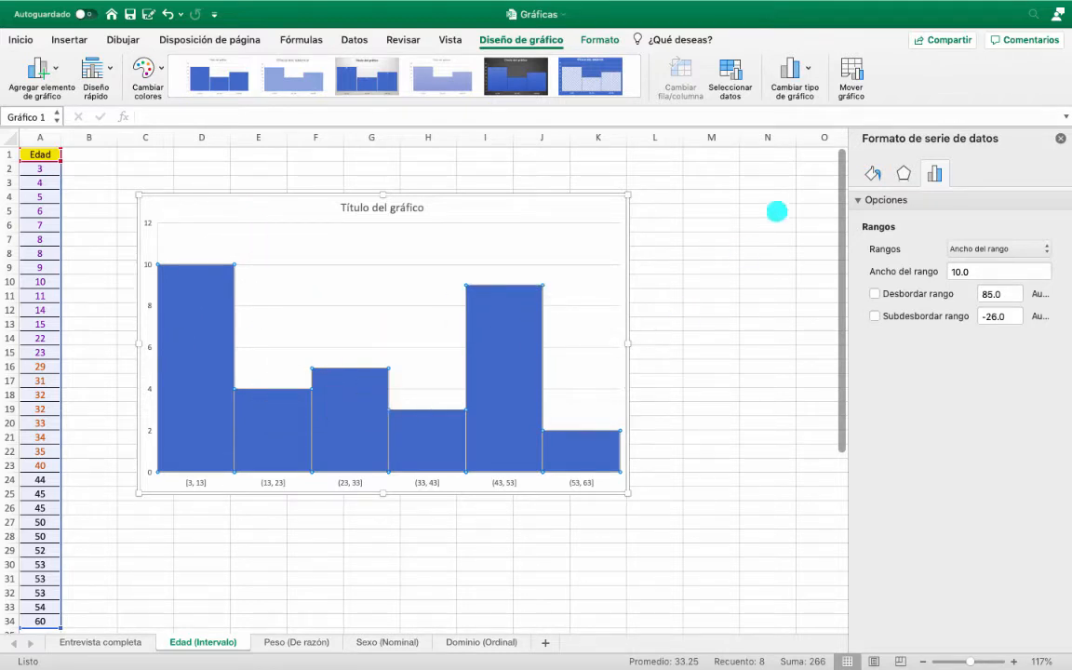
Step: Set the histogram's bin width to 5
{"action": "left_click", "coordinate": [984, 269]}
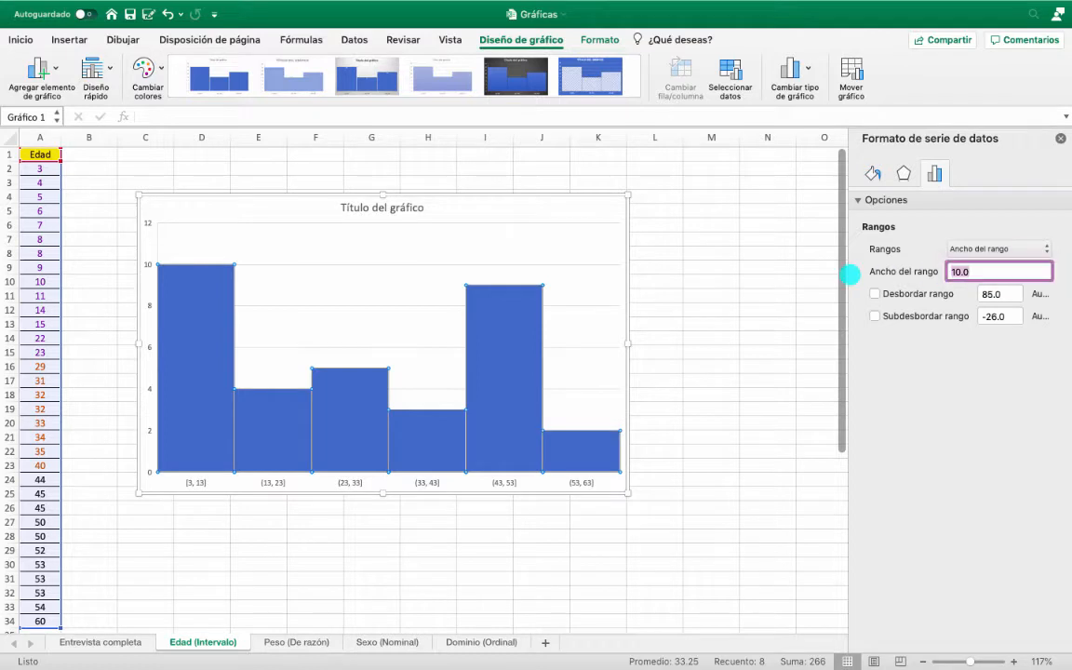
{"action": "type", "text": "5"}
{"action": "key", "text": "Return"}
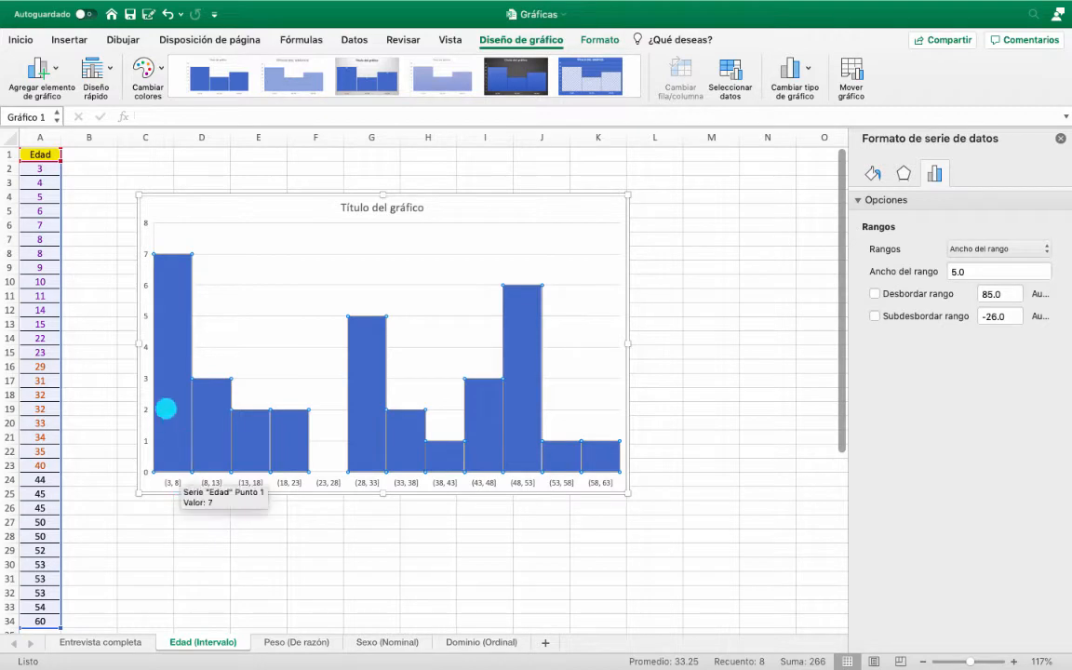
Step: Switch the histogram's bins to Número de rangos and set the number of bins to 3
{"action": "scroll", "coordinate": [614, 483], "scroll_direction": "up", "scroll_amount": 10}
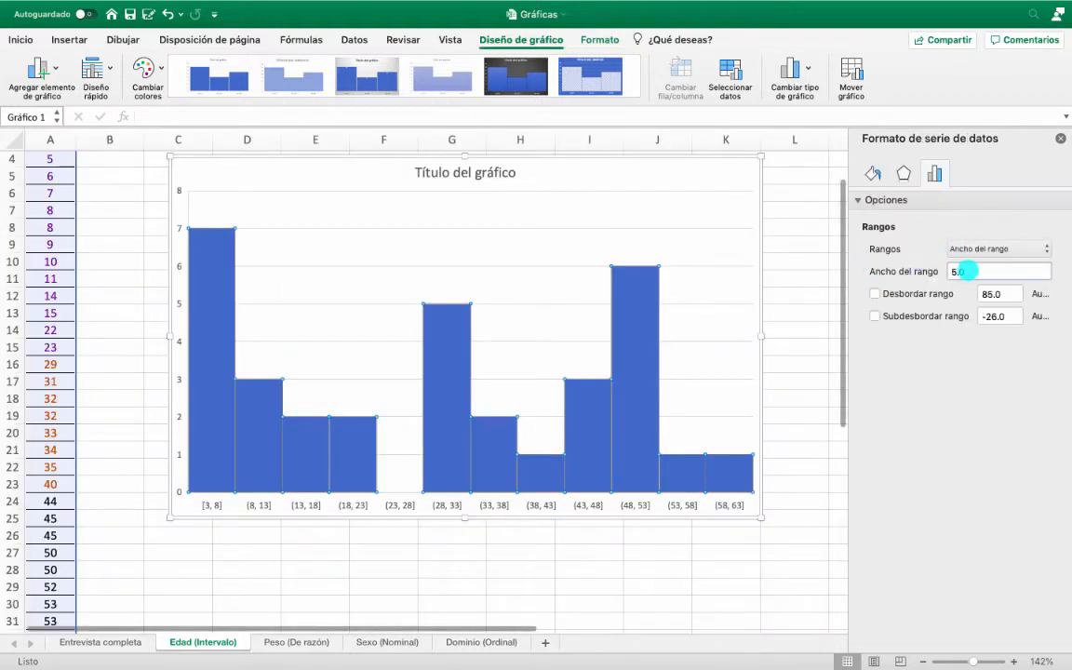
{"action": "left_click", "coordinate": [985, 247]}
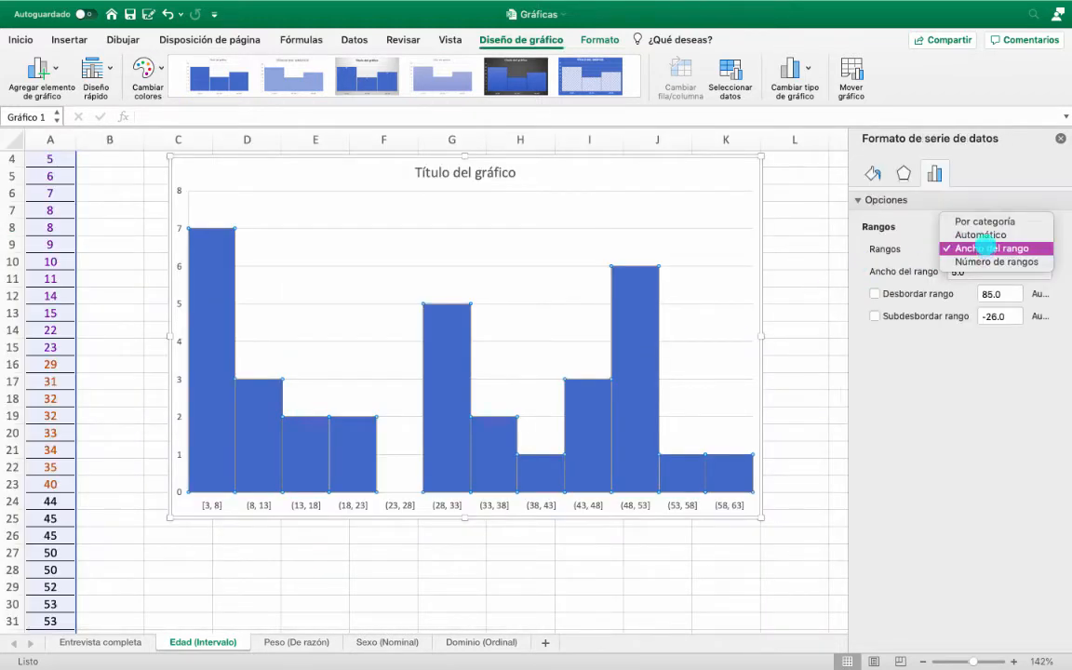
{"action": "left_click", "coordinate": [985, 262]}
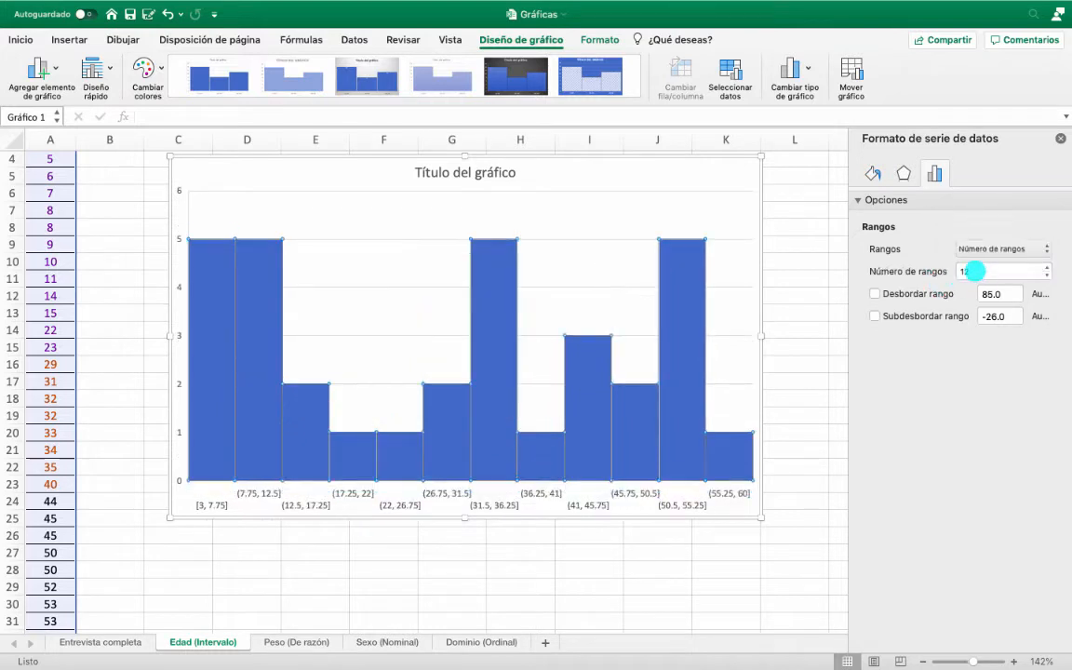
{"action": "left_click", "coordinate": [972, 271]}
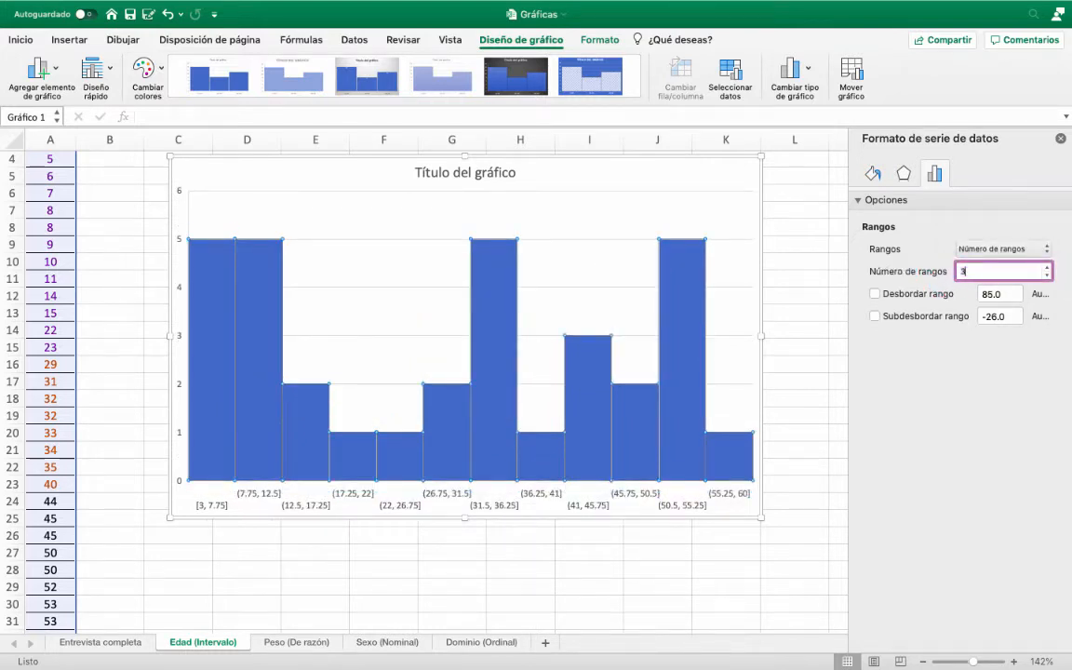
{"action": "key", "text": "Return"}
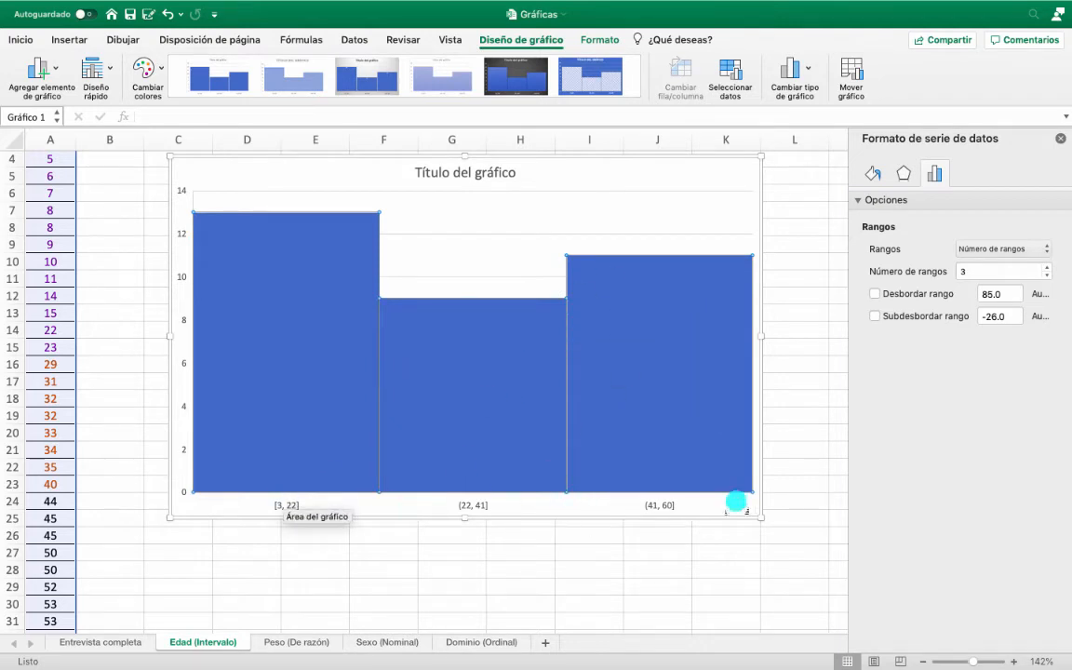
Step: Set the histogram's number of bins to 5
{"action": "left_click", "coordinate": [941, 272]}
{"action": "type", "text": "5"}
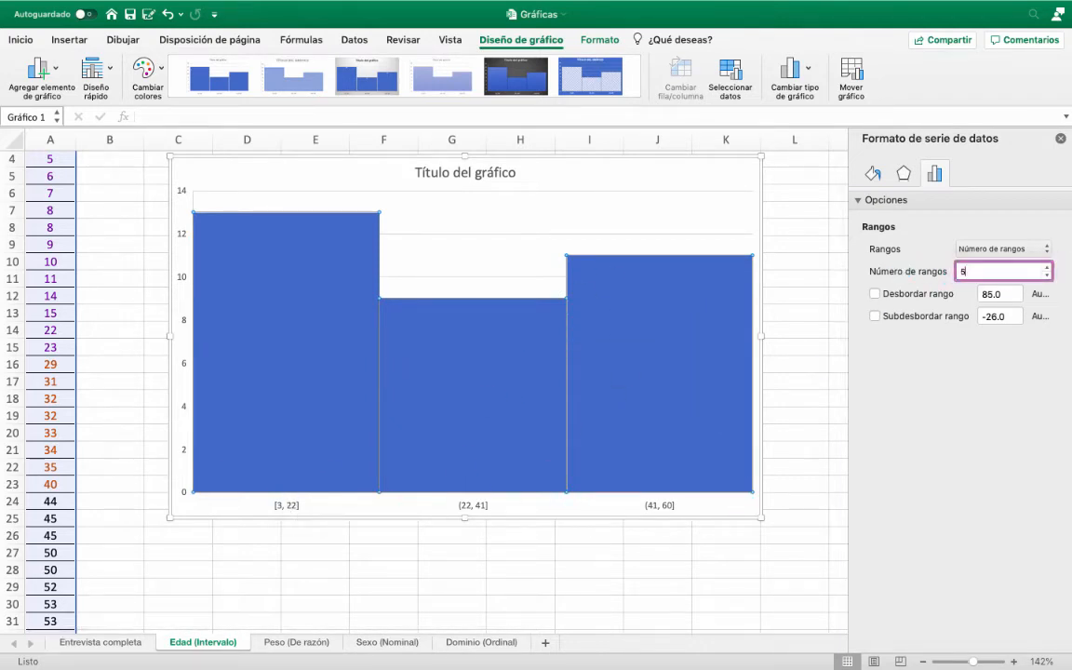
{"action": "key", "text": "Return"}
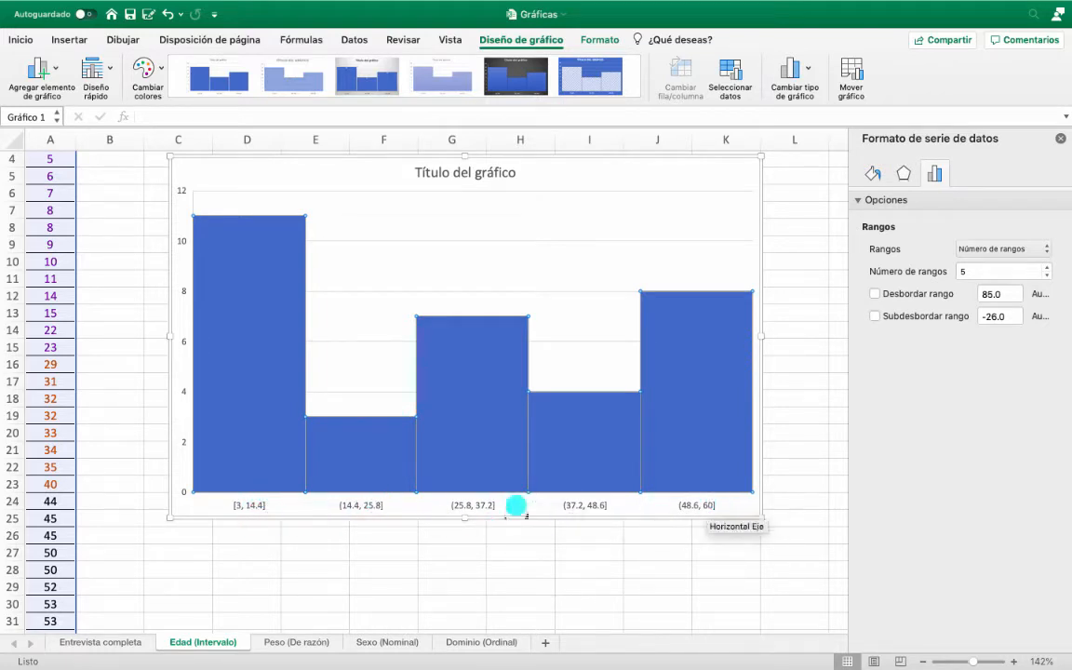
Step: Switch the histogram's bins to Ancho del rango, keeping the proposed width of 11.4
{"action": "left_click", "coordinate": [1013, 246]}
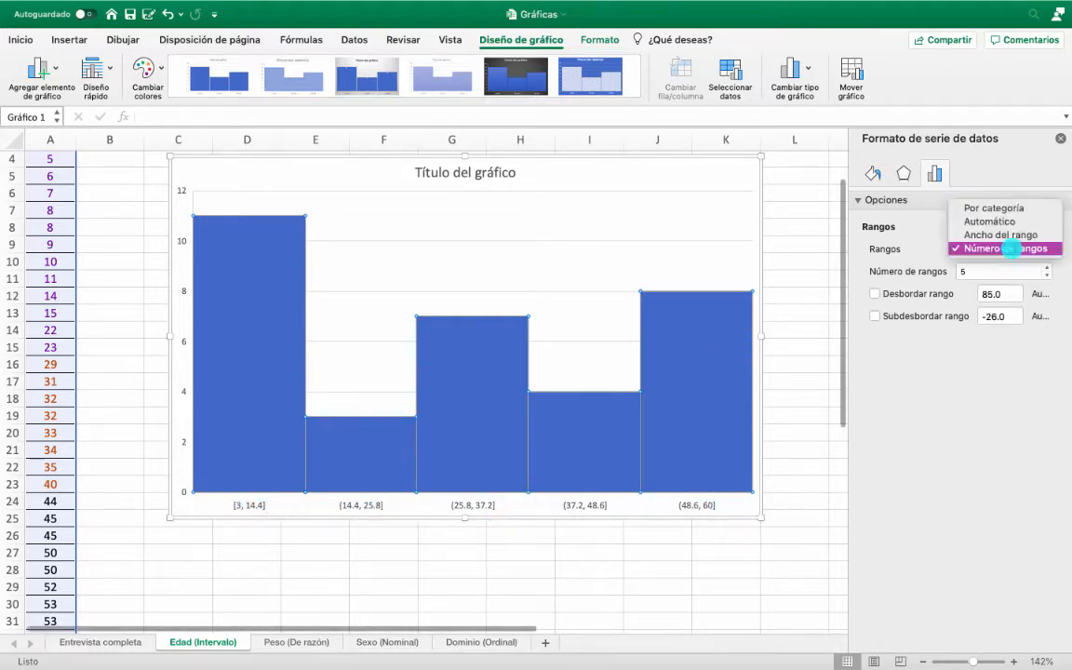
{"action": "left_click", "coordinate": [1001, 235]}
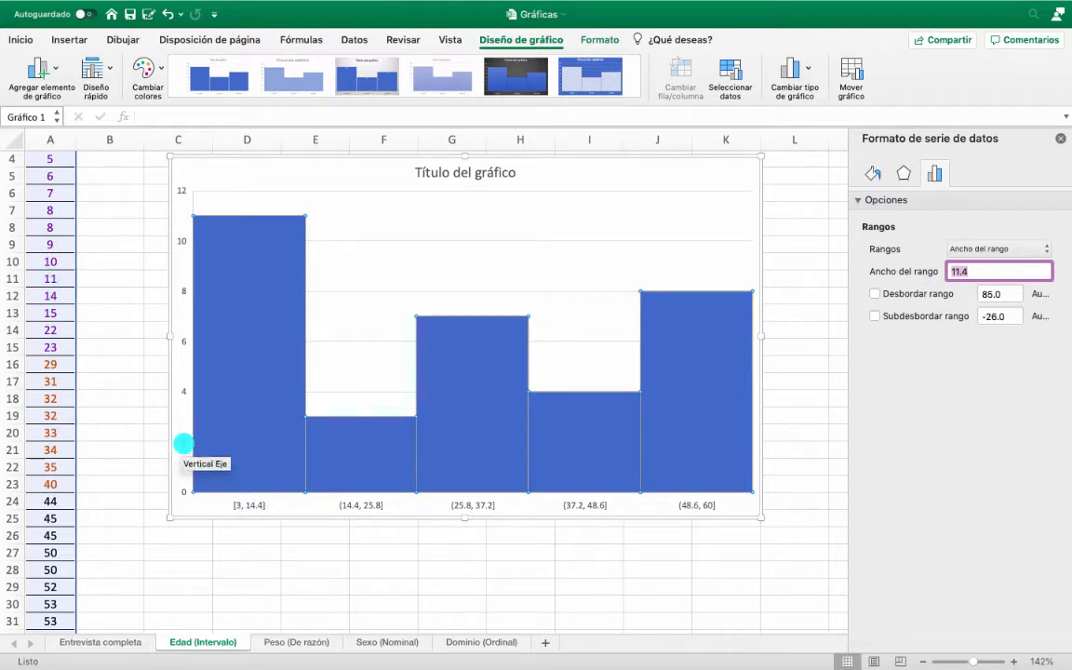
{"action": "key", "text": "Return"}
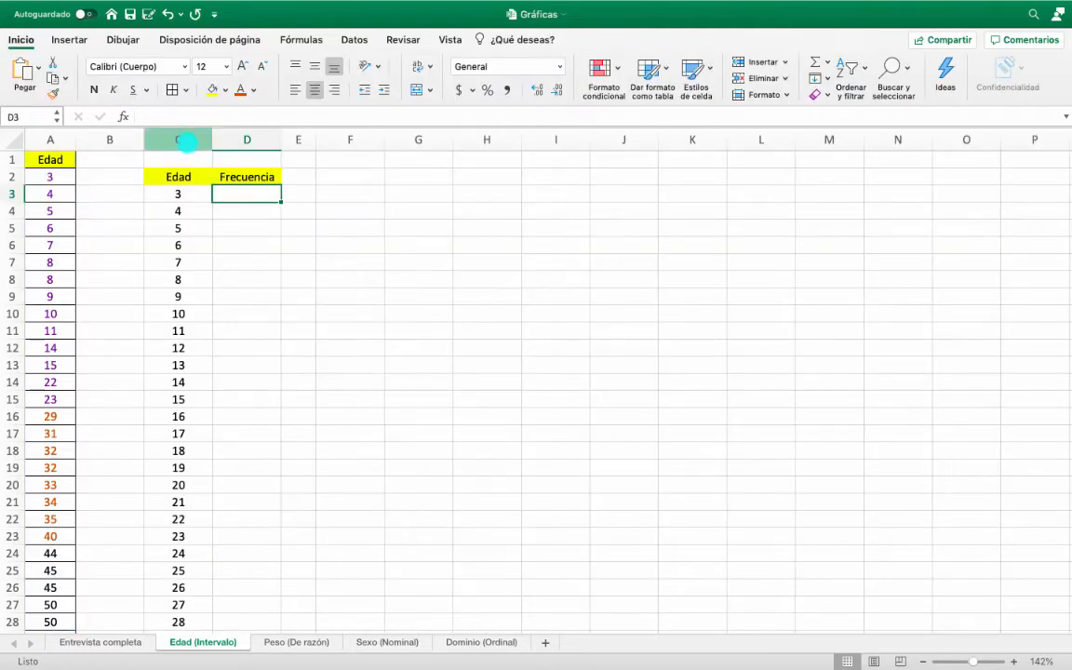
Step: Examine the Edad source data in column A and the list of consecutive ages in column C through row 60
{"action": "left_click", "coordinate": [186, 139]}
{"action": "left_click_drag", "start_coordinate": [185, 140], "coordinate": [247, 140]}
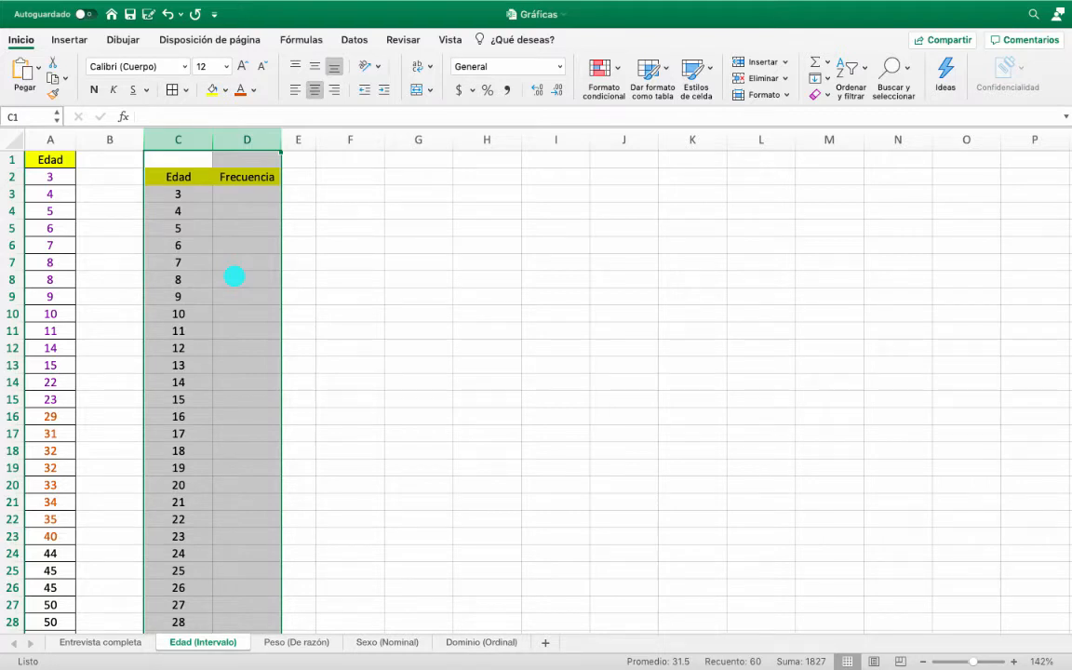
{"action": "left_click_drag", "start_coordinate": [59, 176], "coordinate": [47, 430]}
{"action": "scroll", "coordinate": [44, 439], "scroll_direction": "down", "scroll_amount": 7}
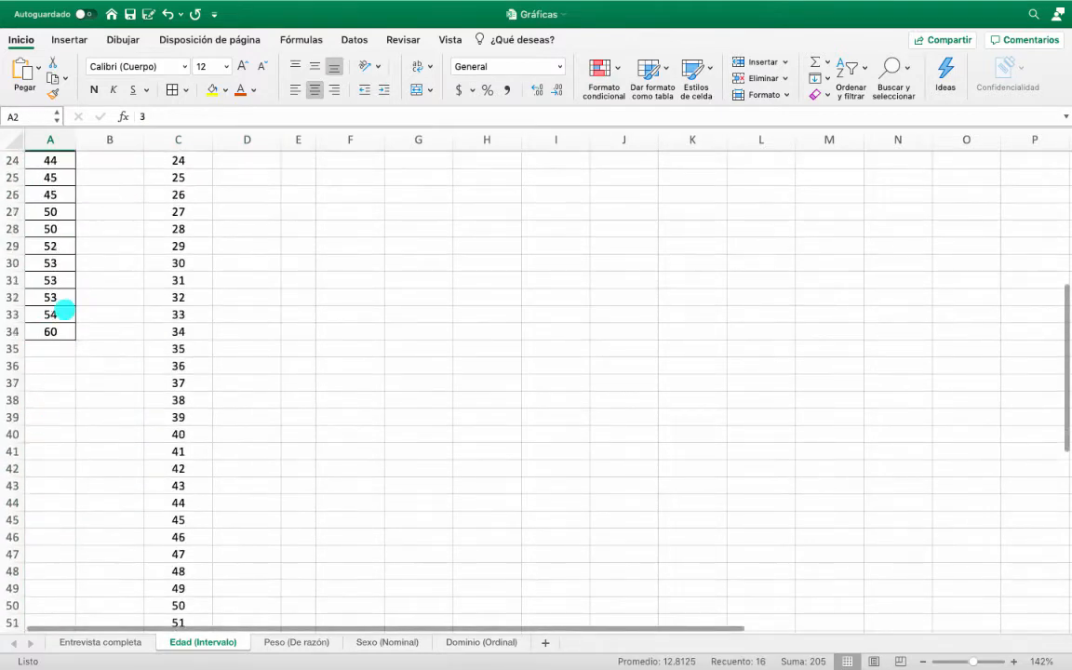
{"action": "left_click", "coordinate": [51, 337]}
{"action": "scroll", "coordinate": [93, 307], "scroll_direction": "up", "scroll_amount": 8}
{"action": "left_click_drag", "start_coordinate": [160, 193], "coordinate": [172, 586]}
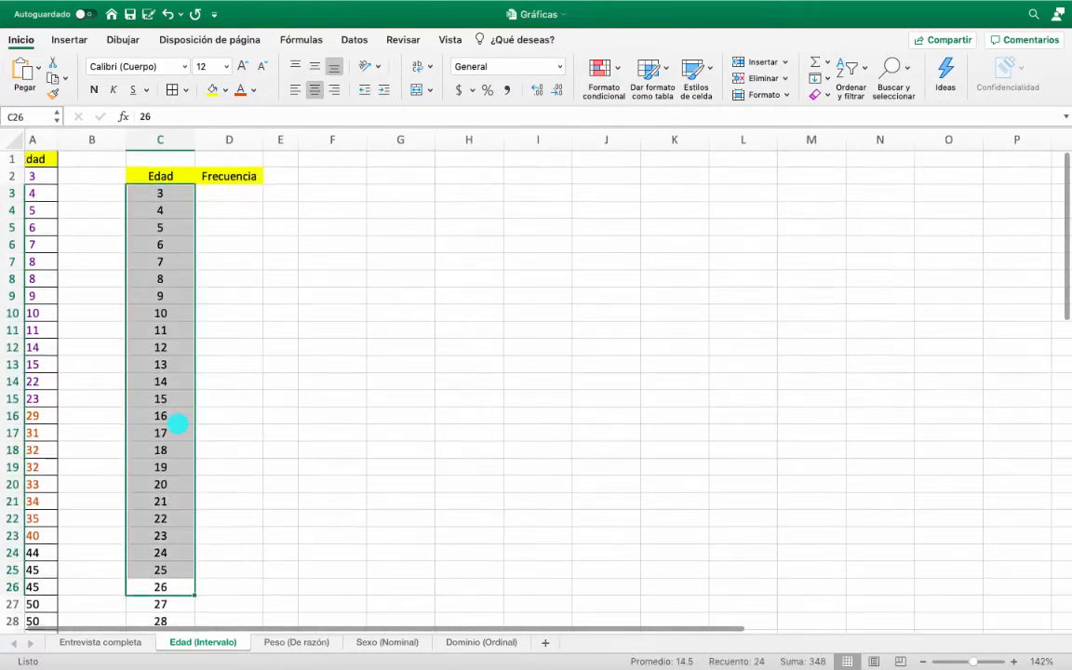
{"action": "scroll", "coordinate": [176, 426], "scroll_direction": "down", "scroll_amount": 10}
{"action": "left_click", "coordinate": [177, 513]}
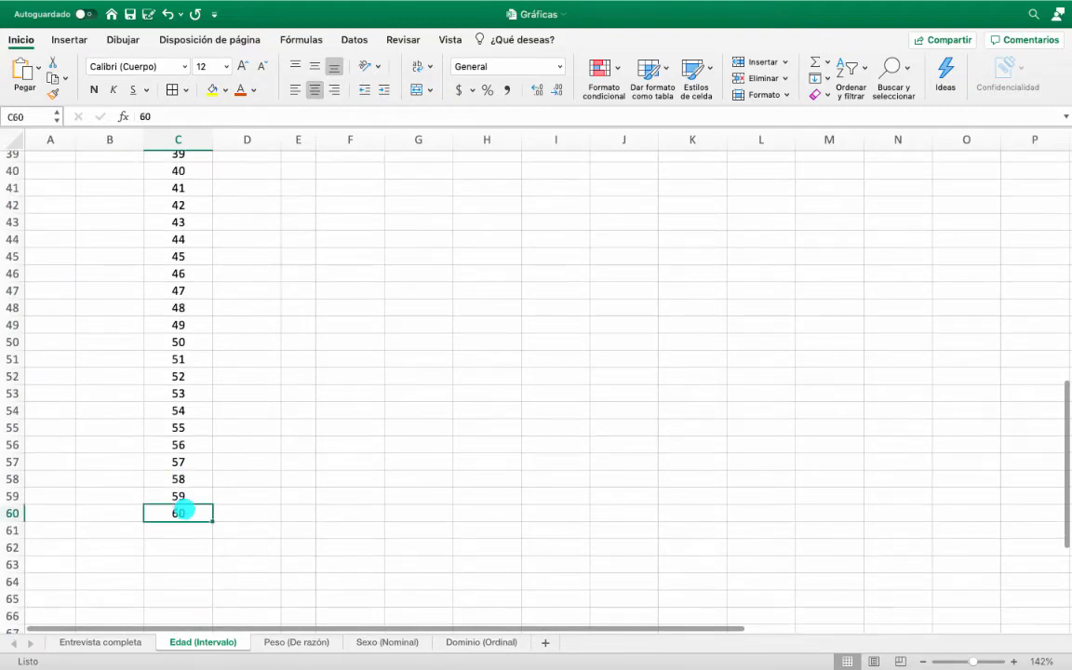
{"action": "scroll", "coordinate": [180, 509], "scroll_direction": "up", "scroll_amount": 10}
Step: Enter =CONTAR.SI(A2:A34,C3) in D3 to count how often the first age occurs
{"action": "left_click", "coordinate": [239, 196]}
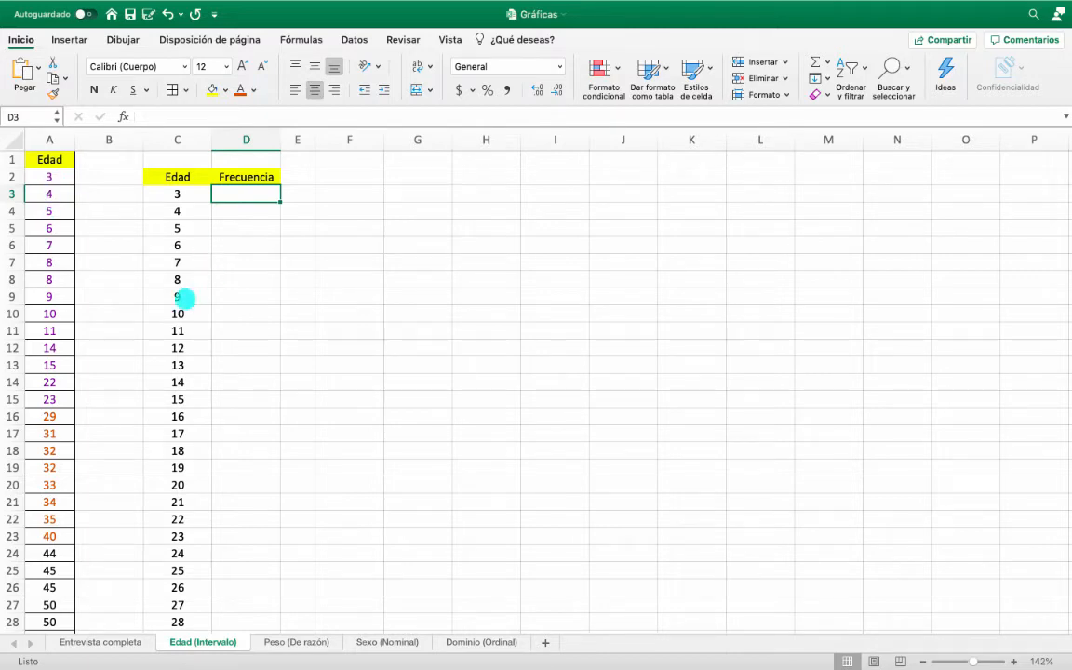
{"action": "type", "text": "="}
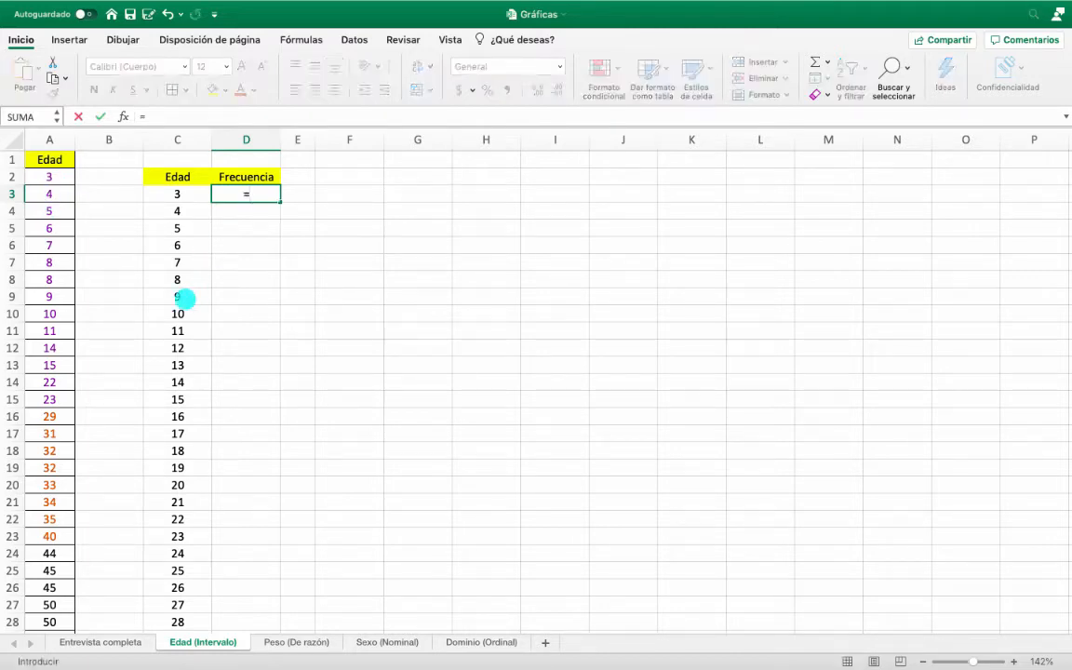
{"action": "type", "text": "s"}
{"action": "key", "text": "BackSpace"}
{"action": "type", "text": "conta"}
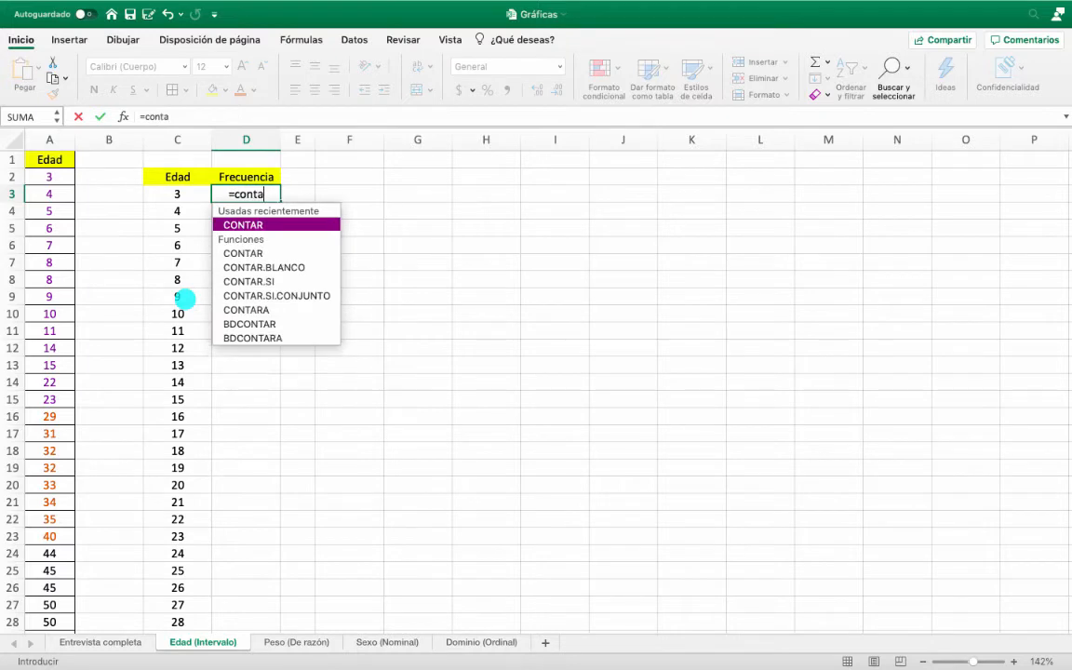
{"action": "type", "text": "r.si("}
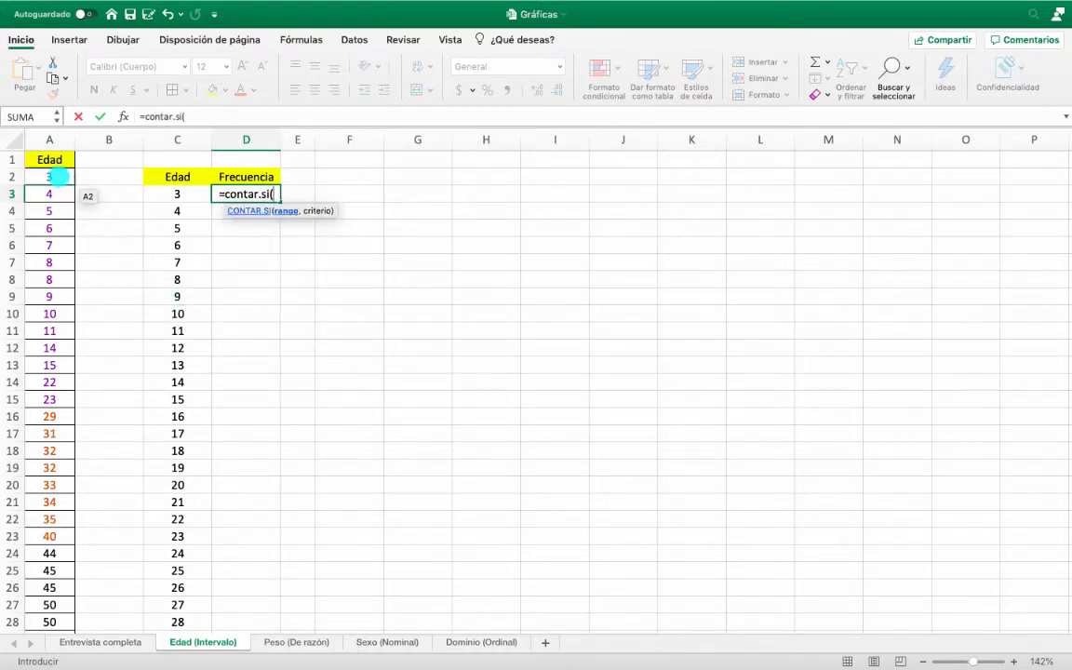
{"action": "left_click_drag", "start_coordinate": [50, 175], "coordinate": [51, 604]}
{"action": "scroll", "coordinate": [326, 354], "scroll_direction": "up", "scroll_amount": 10}
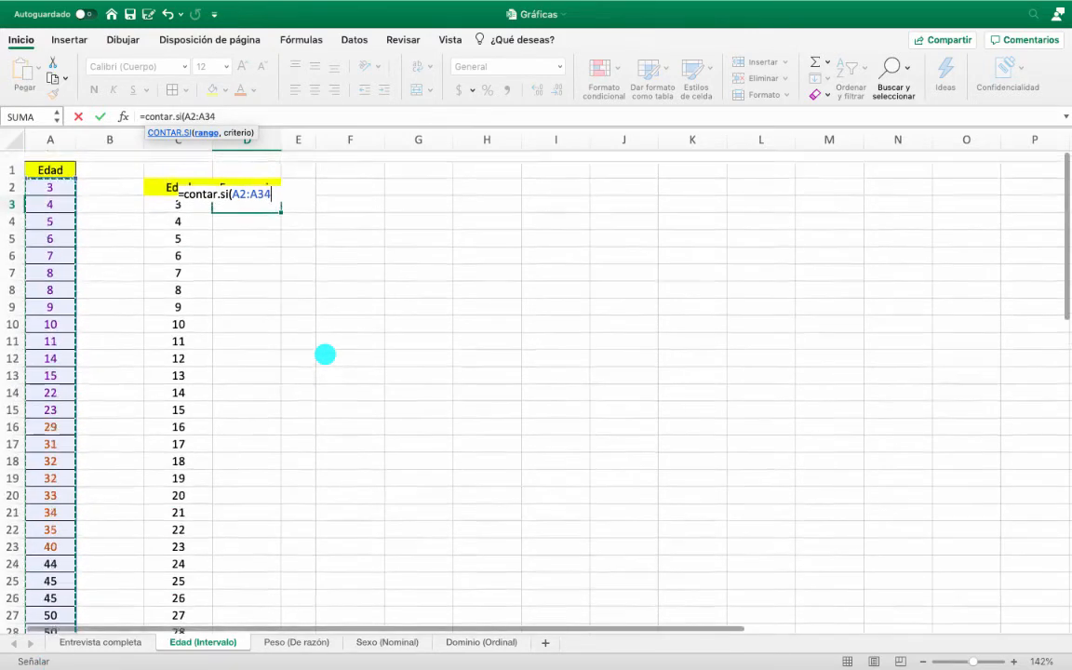
{"action": "type", "text": ","}
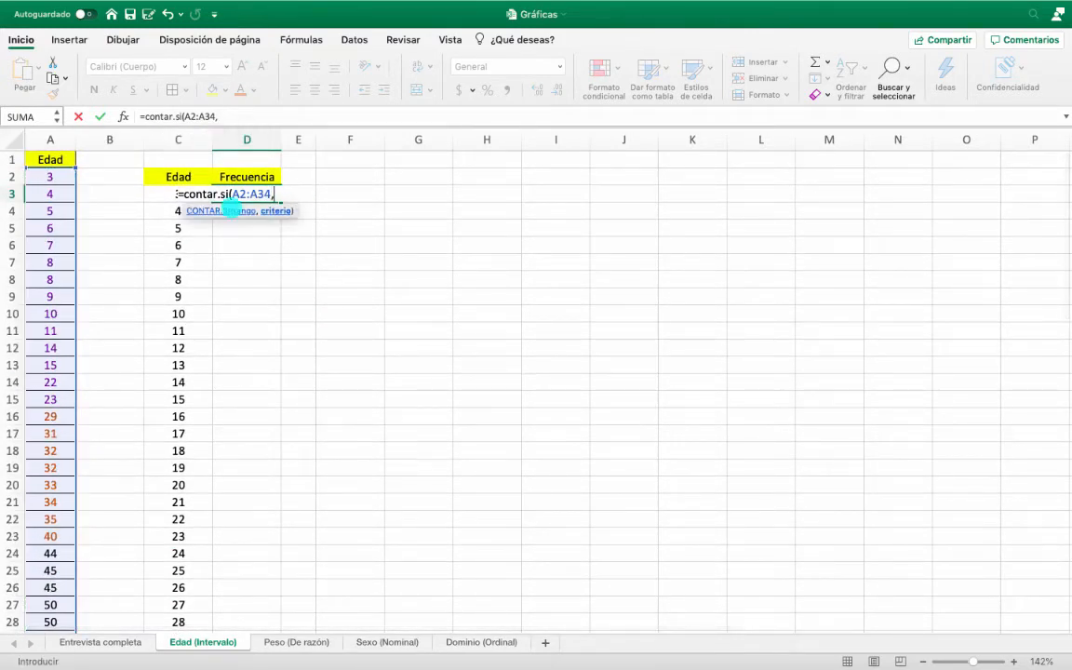
{"action": "left_click", "coordinate": [160, 193]}
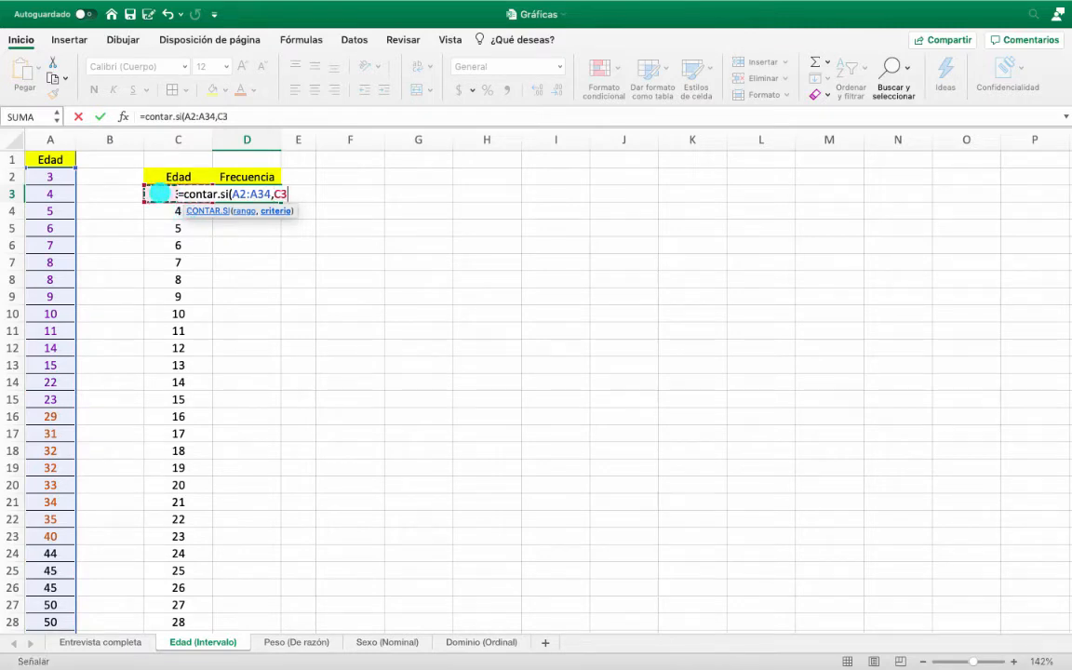
{"action": "type", "text": ")"}
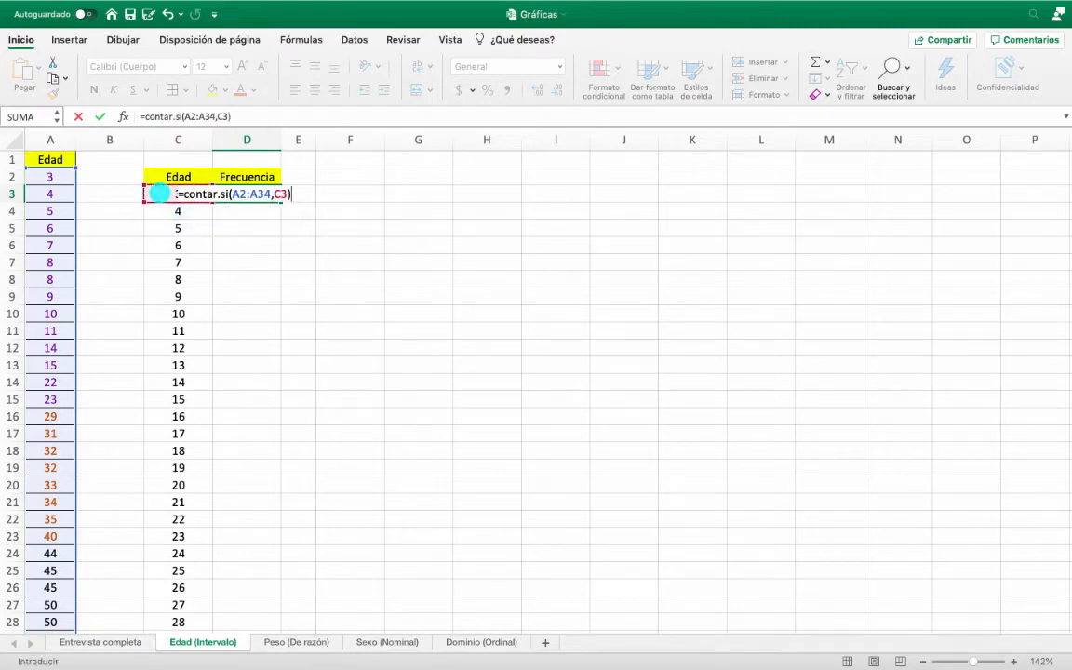
{"action": "key", "text": "Return"}
Step: Fill the relative-reference formula from D3 down the Frecuencia column
{"action": "left_click", "coordinate": [265, 197]}
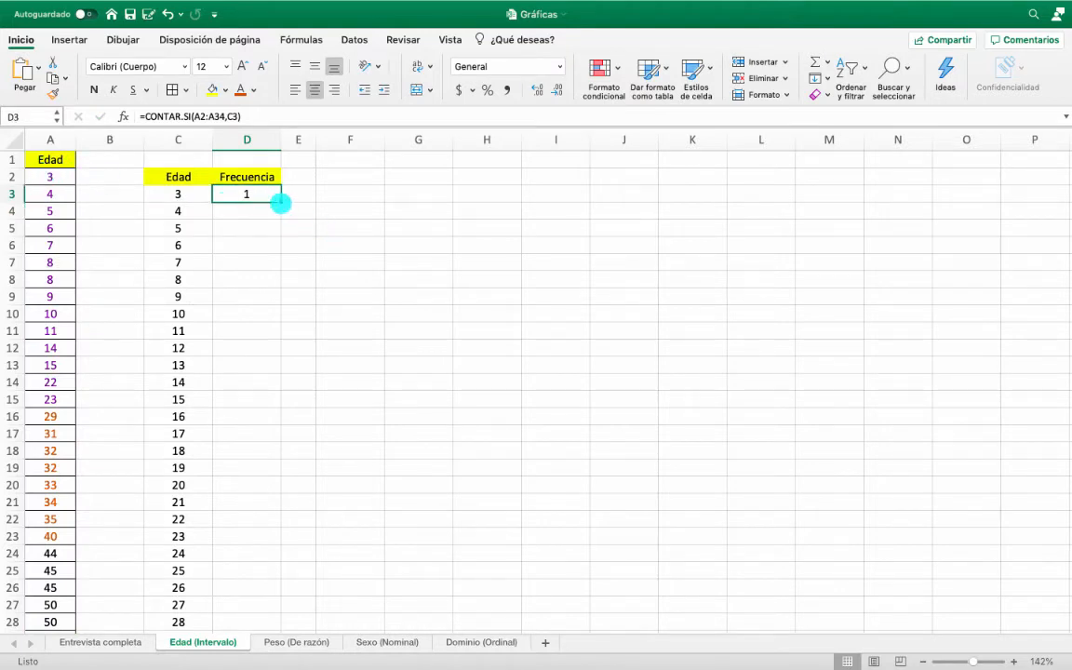
{"action": "double_click", "coordinate": [280, 200]}
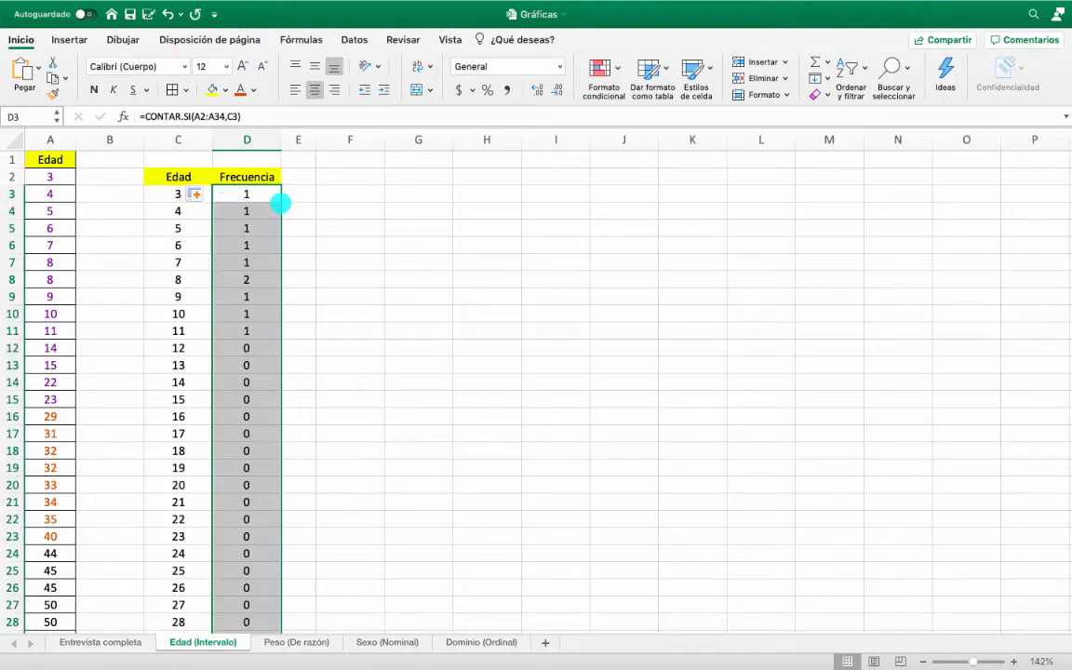
{"action": "left_click", "coordinate": [314, 280]}
Step: Inspect the range references in the copied Frecuencia formulas, including those in D5 and D7
{"action": "left_click", "coordinate": [256, 224]}
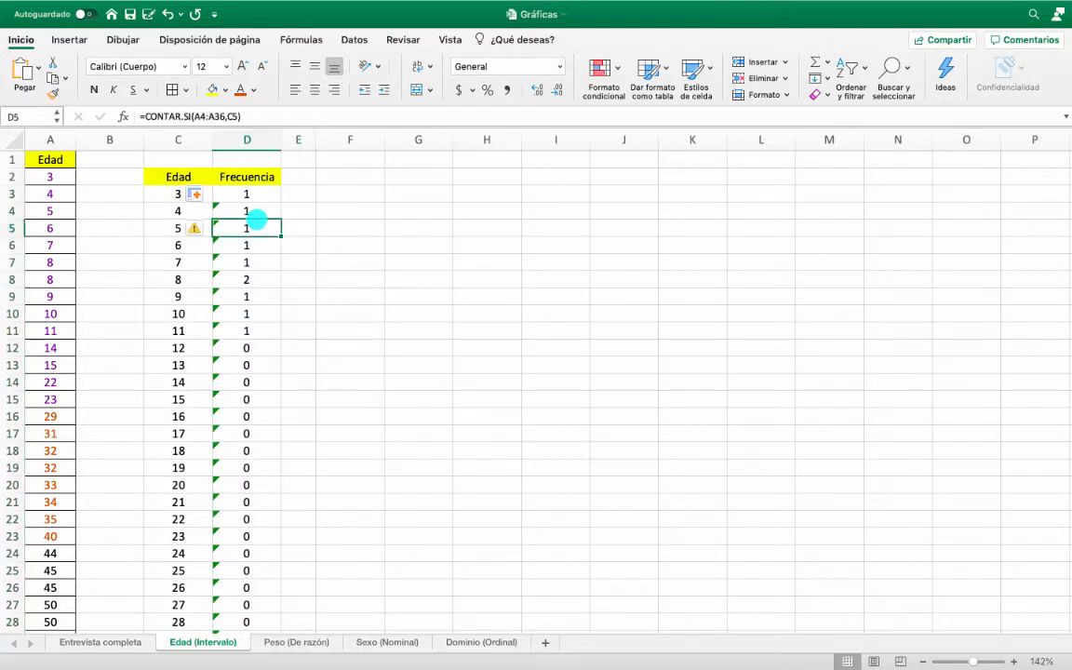
{"action": "key", "text": "Up"}
{"action": "key", "text": "Up"}
{"action": "key", "text": "Up"}
{"action": "double_click", "coordinate": [260, 263]}
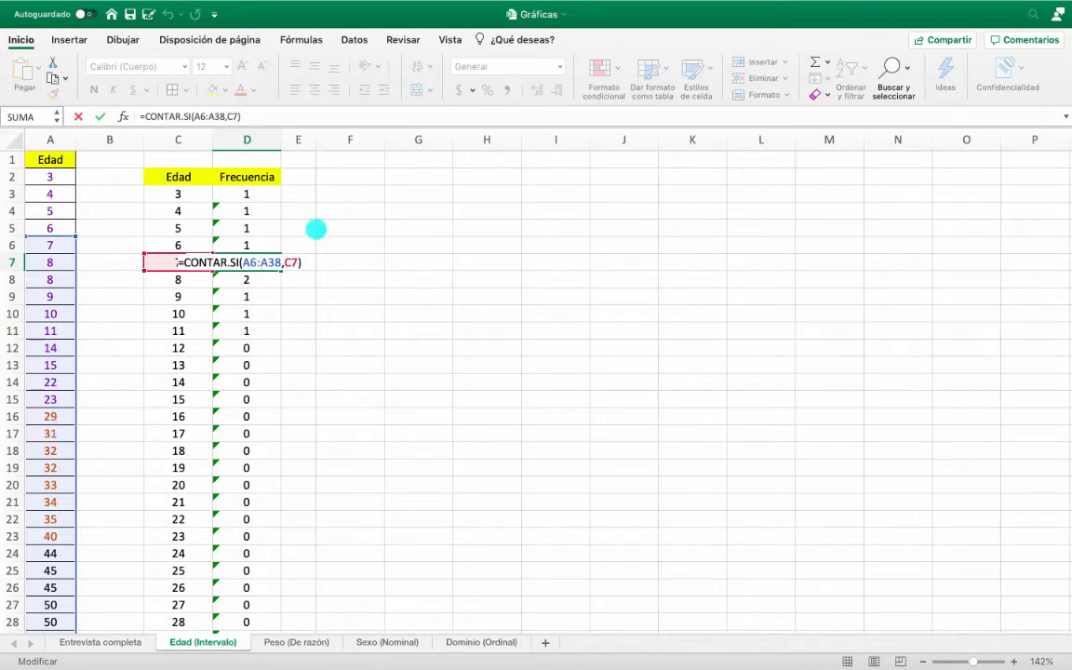
{"action": "double_click", "coordinate": [274, 263]}
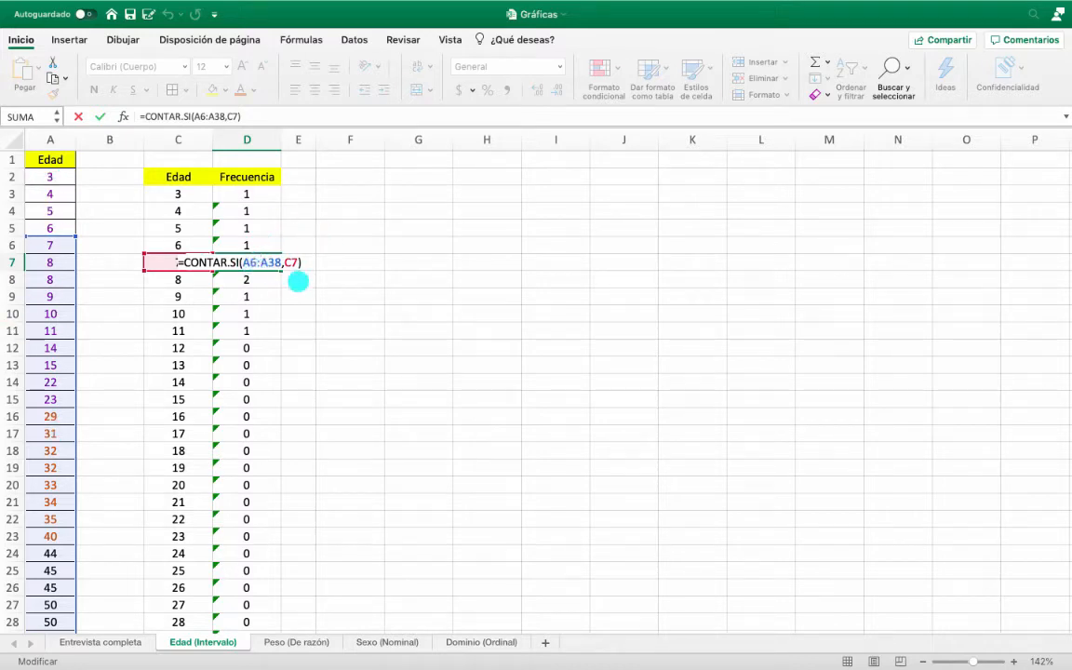
{"action": "key", "text": "Return"}
Step: Make the counting range in D3 absolute so the formula reads =CONTAR.SI($A$2:$A$34,C3)
{"action": "double_click", "coordinate": [249, 194]}
{"action": "left_click", "coordinate": [246, 194]}
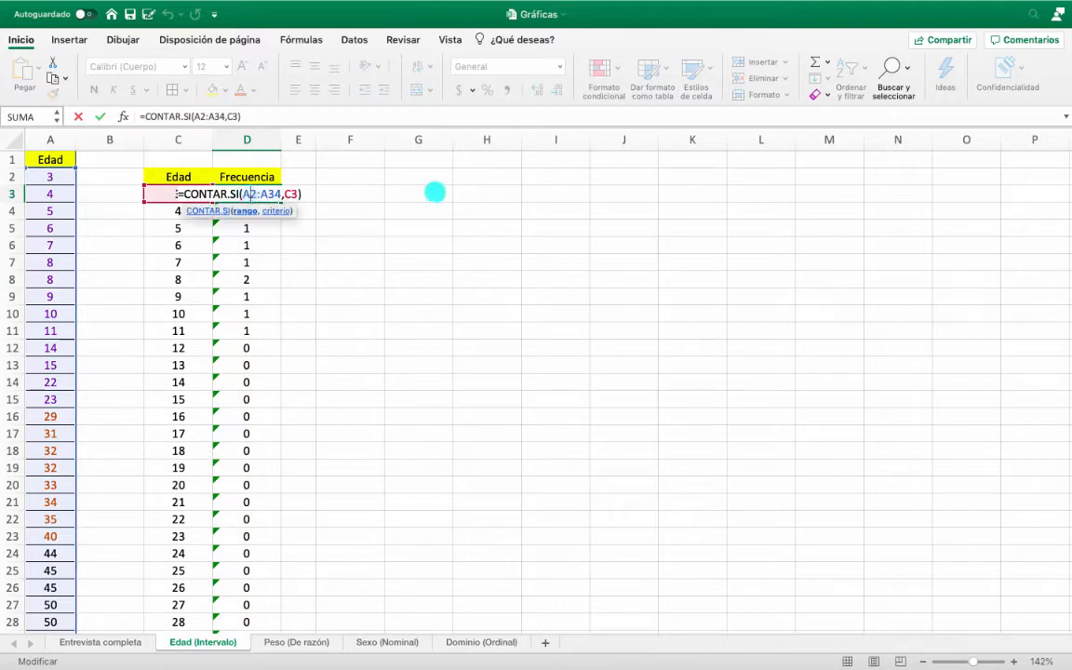
{"action": "type", "text": "$A"}
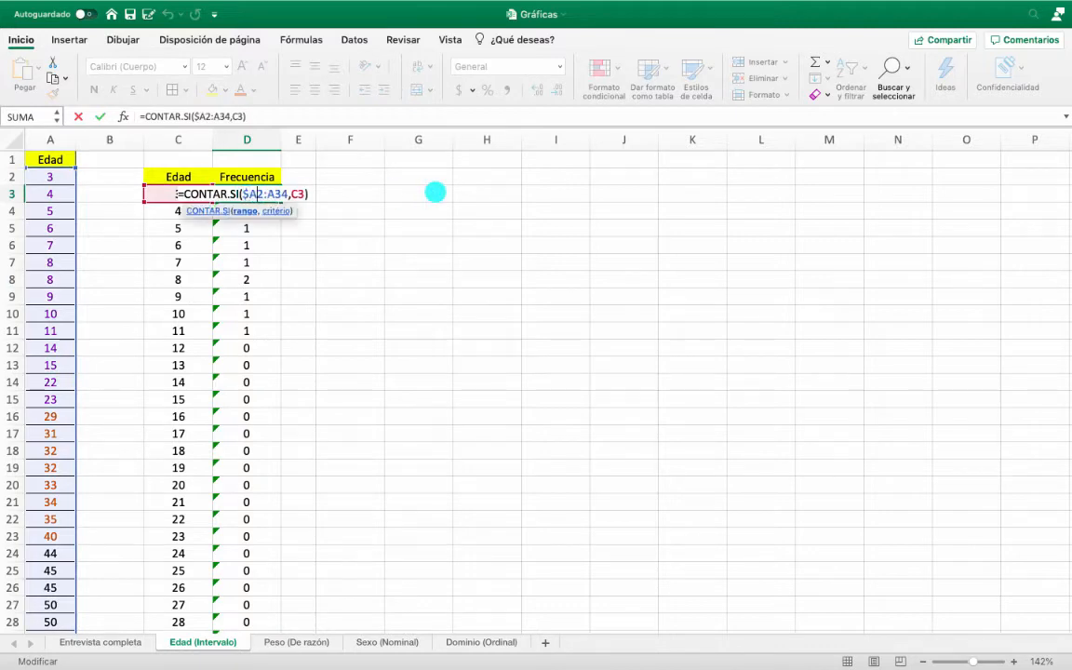
{"action": "type", "text": "$2:"}
{"action": "type", "text": "$"}
{"action": "key", "text": "Right"}
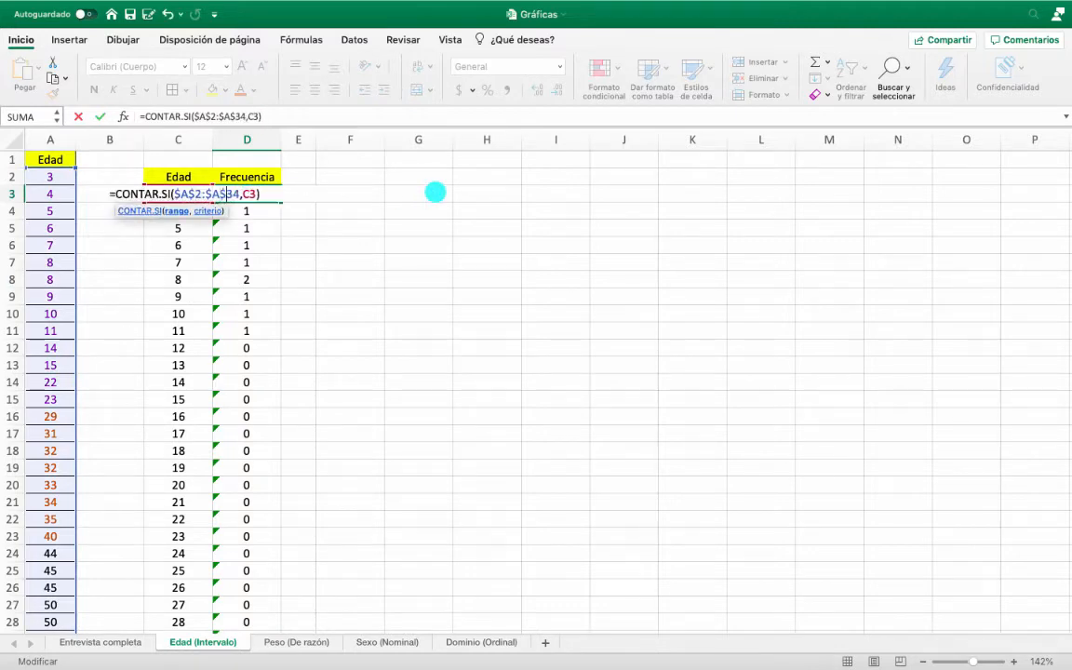
{"action": "key", "text": "Return"}
{"action": "double_click", "coordinate": [265, 194]}
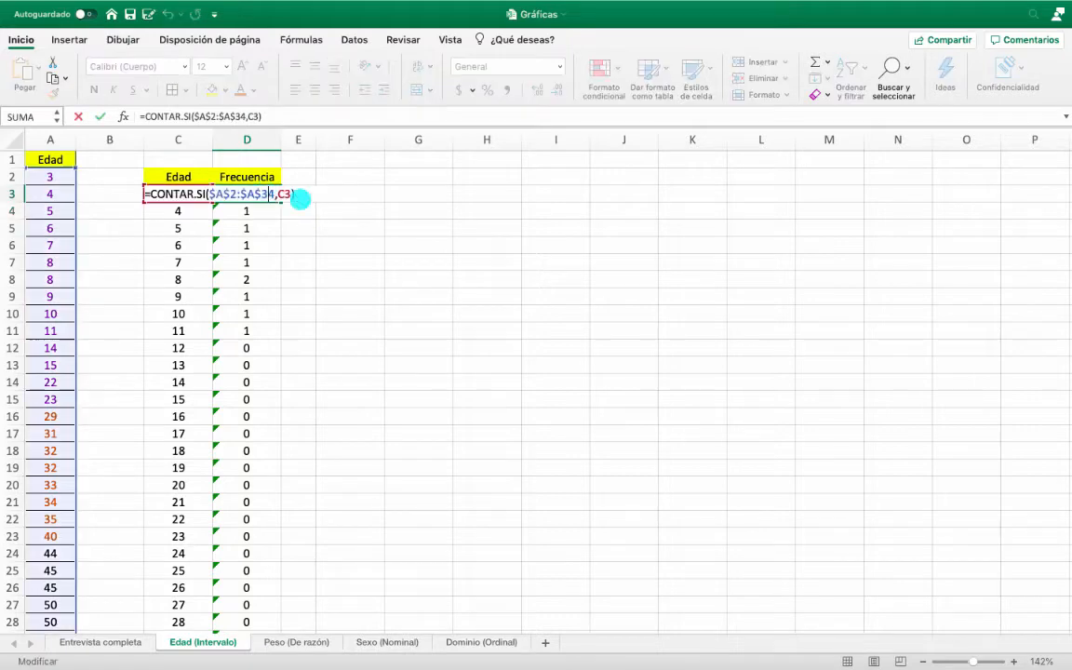
{"action": "key", "text": "Return"}
Step: Fill the D3 formula with its absolute range down the Frecuencia column beside all the listed ages
{"action": "left_click", "coordinate": [267, 191]}
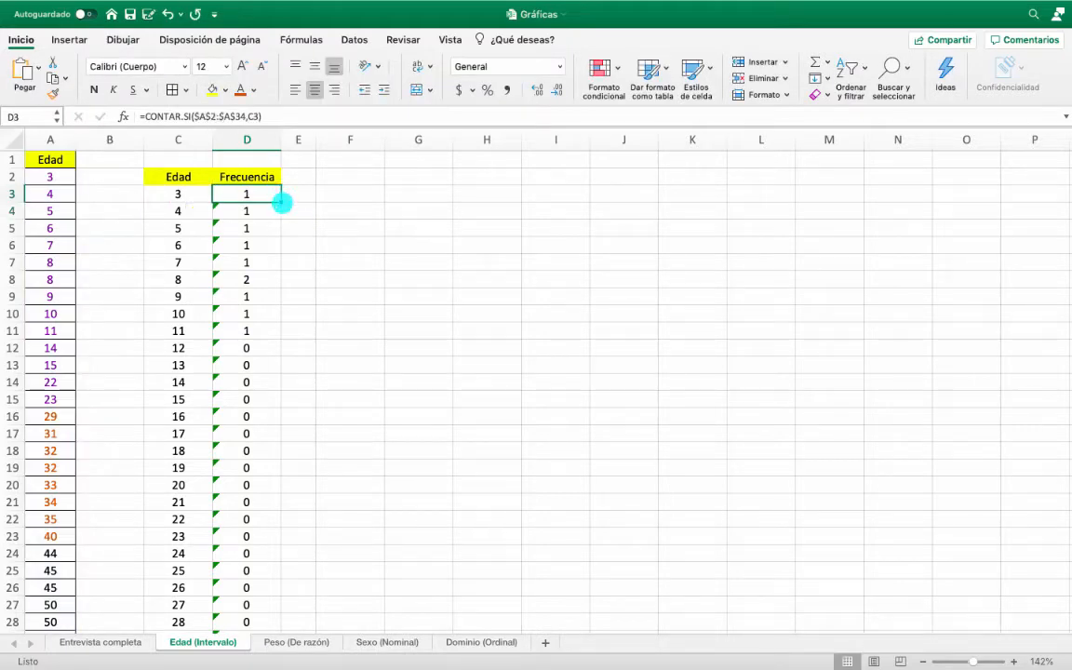
{"action": "double_click", "coordinate": [281, 201]}
{"action": "left_click", "coordinate": [322, 346]}
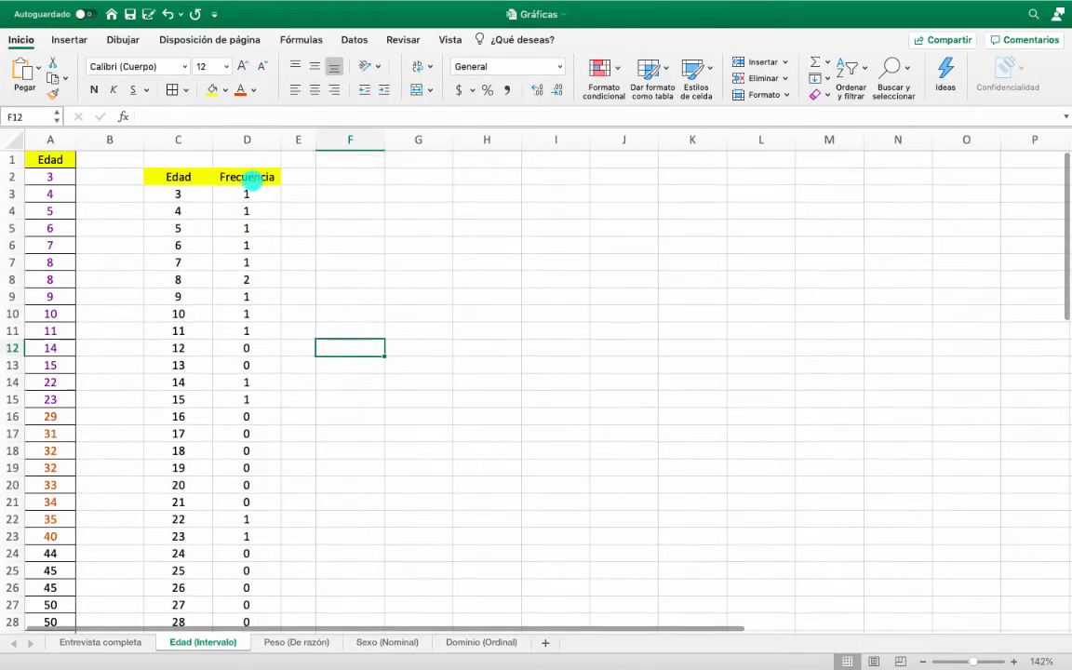
Step: Compare the frequency calculated for age 32 with its entries in the original Edad column
{"action": "scroll", "coordinate": [259, 352], "scroll_direction": "down", "scroll_amount": 3}
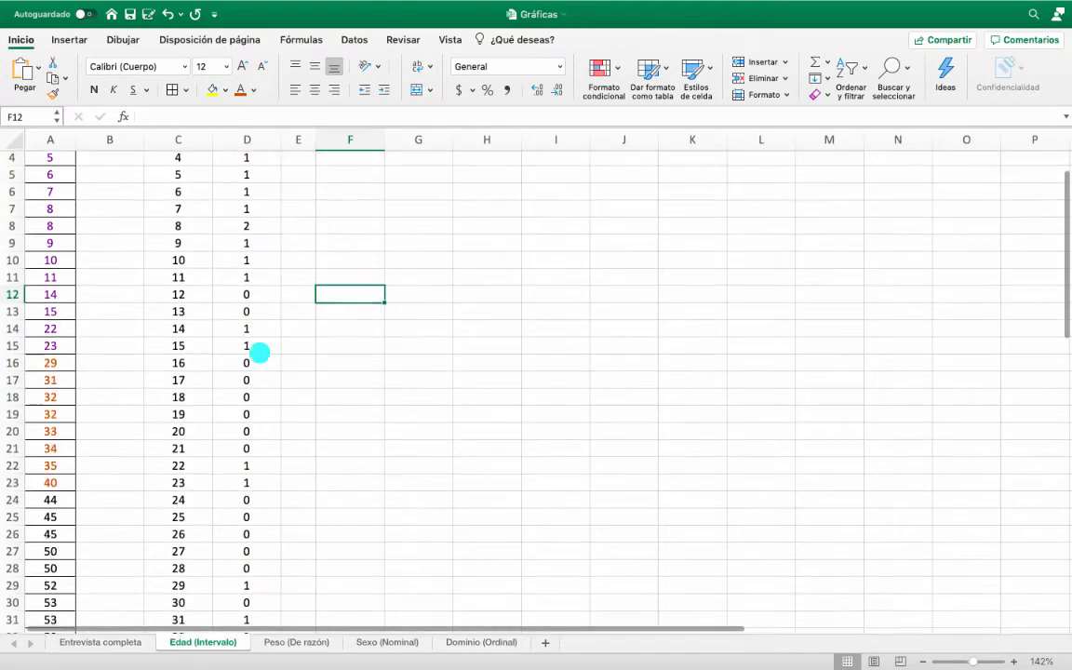
{"action": "scroll", "coordinate": [258, 351], "scroll_direction": "down", "scroll_amount": 5}
{"action": "left_click", "coordinate": [236, 378]}
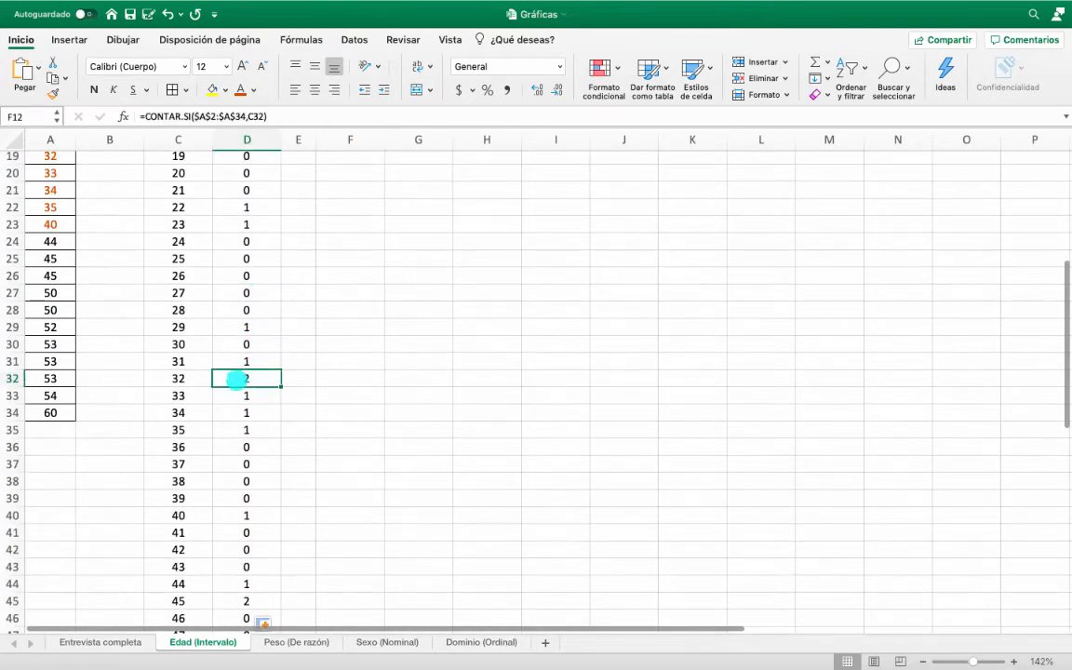
{"action": "left_click_drag", "start_coordinate": [235, 378], "coordinate": [191, 378]}
{"action": "scroll", "coordinate": [87, 248], "scroll_direction": "up", "scroll_amount": 4}
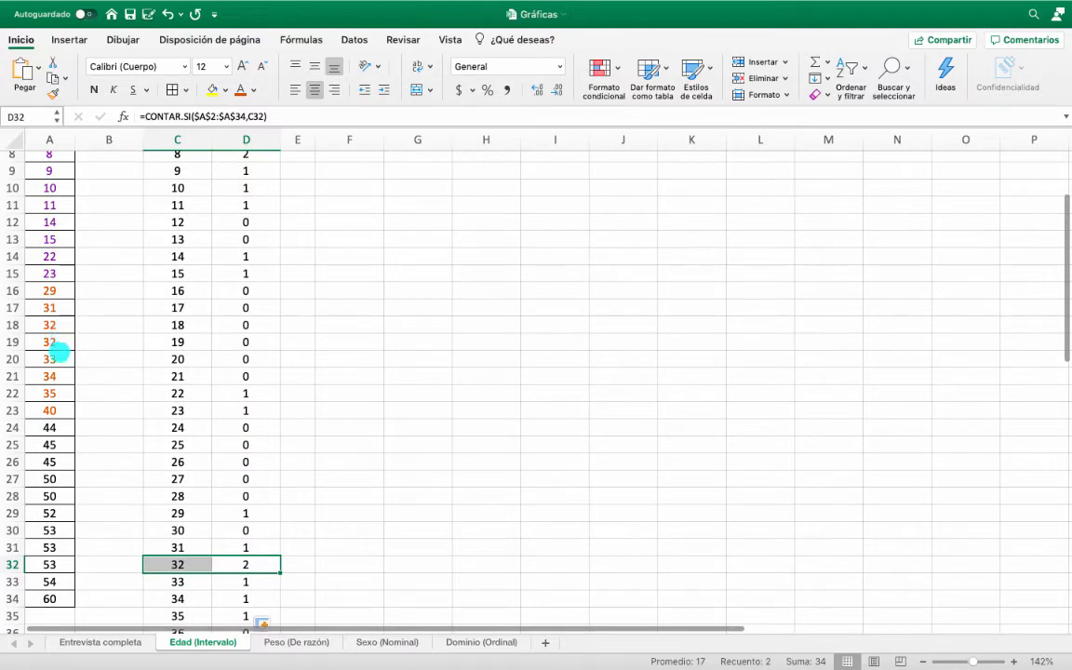
{"action": "left_click_drag", "start_coordinate": [59, 344], "coordinate": [62, 325]}
{"action": "left_click", "coordinate": [365, 437]}
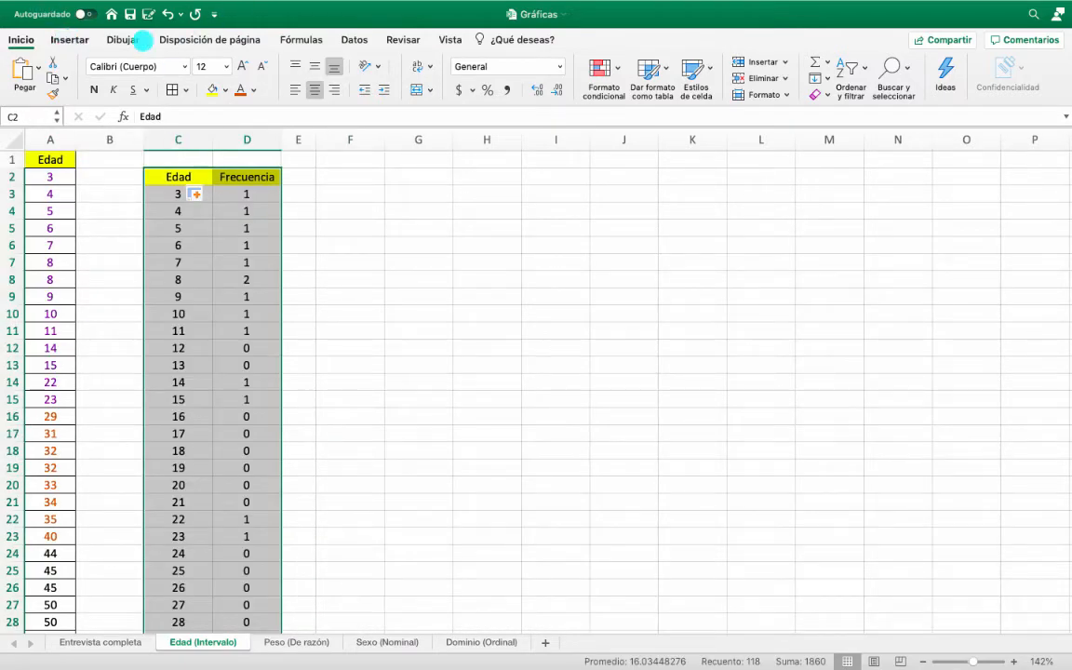
Step: Insert a 2D clustered column chart from the Edad and Frecuencia table (C2:D60) and place it beside the table
{"action": "left_click", "coordinate": [70, 40]}
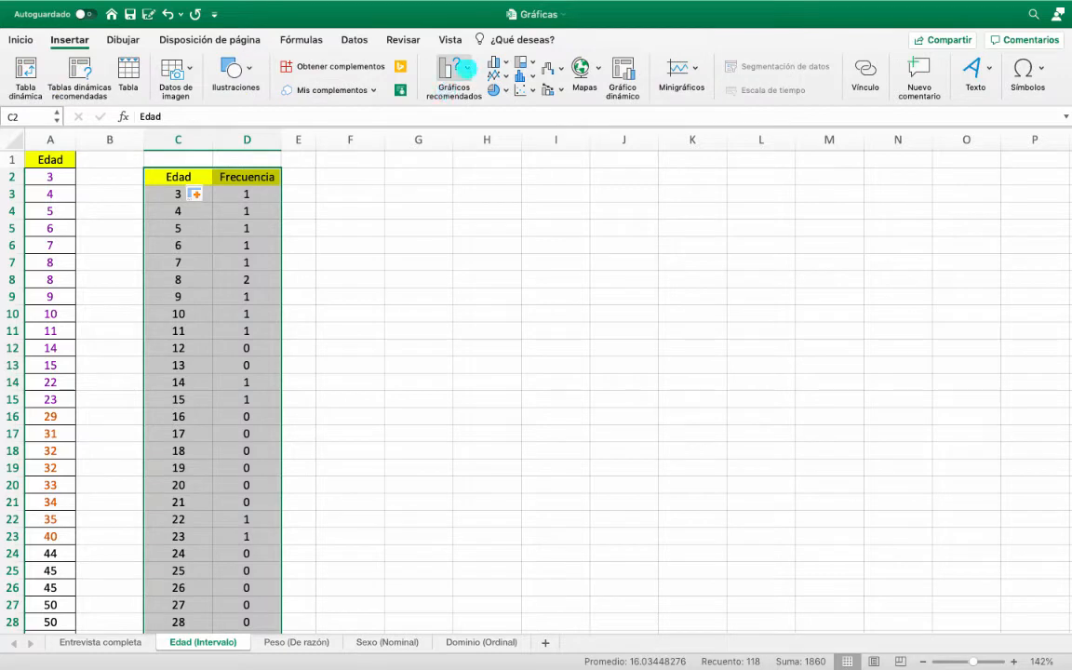
{"action": "left_click", "coordinate": [499, 64]}
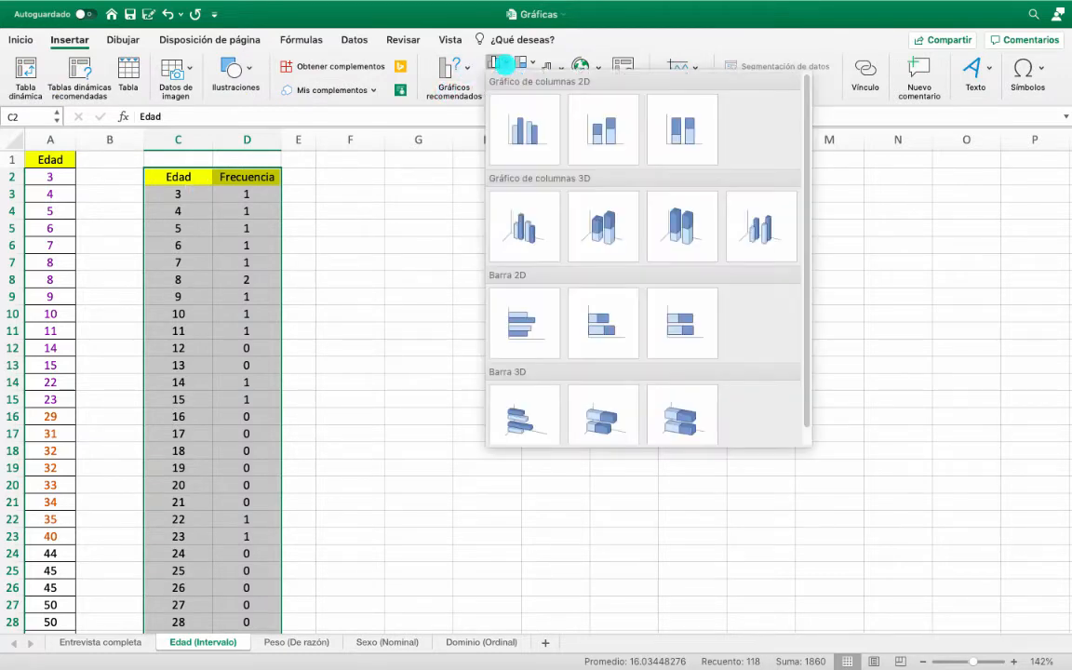
{"action": "left_click", "coordinate": [527, 147]}
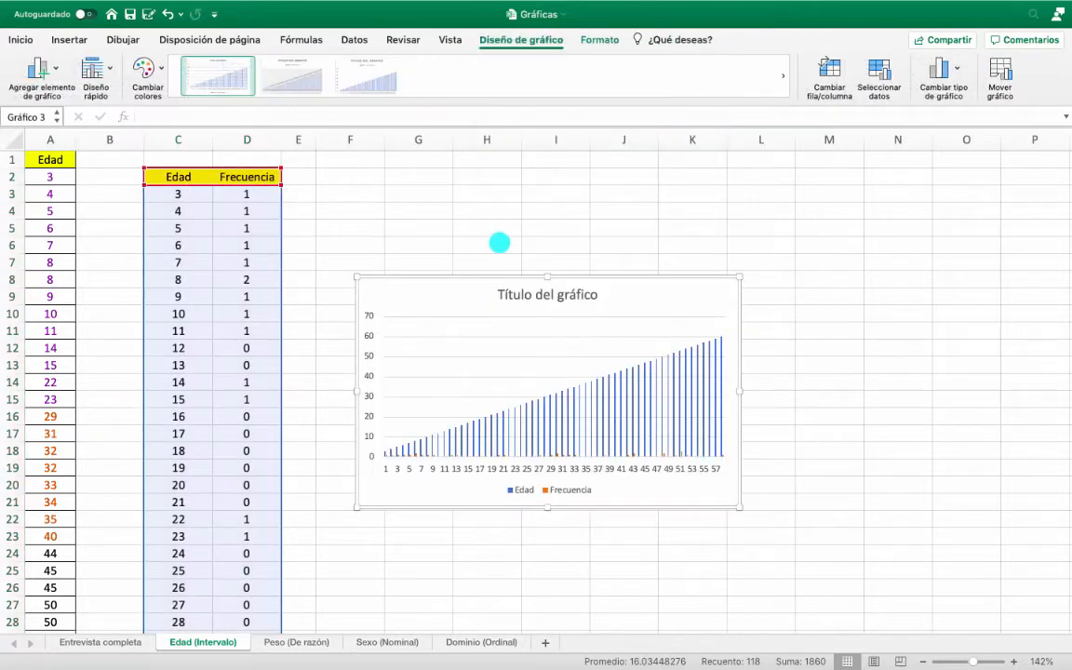
{"action": "left_click_drag", "start_coordinate": [473, 282], "coordinate": [436, 188]}
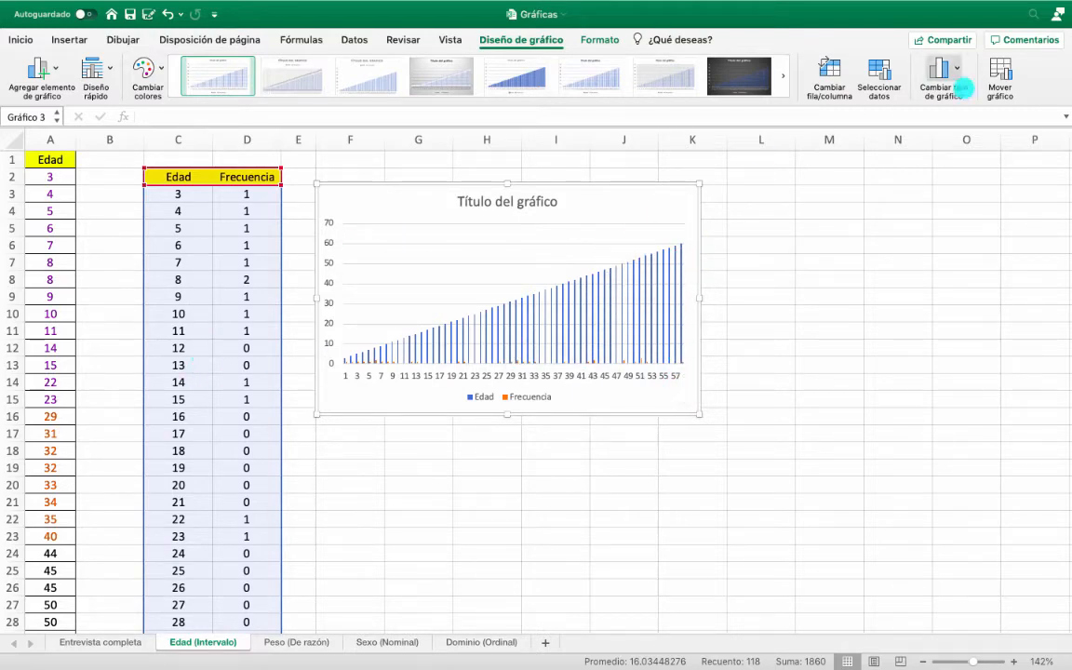
Step: Remove the Edad series from the column chart's data source, keeping only the Frecuencia series
{"action": "left_click", "coordinate": [879, 68]}
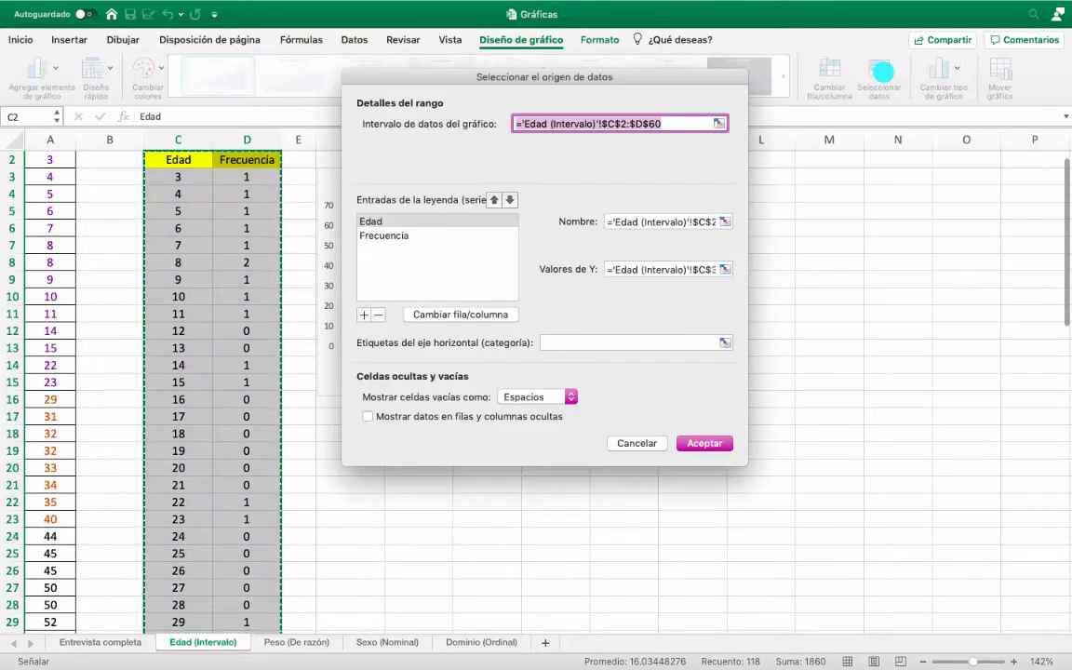
{"action": "left_click_drag", "start_coordinate": [481, 79], "coordinate": [778, 136]}
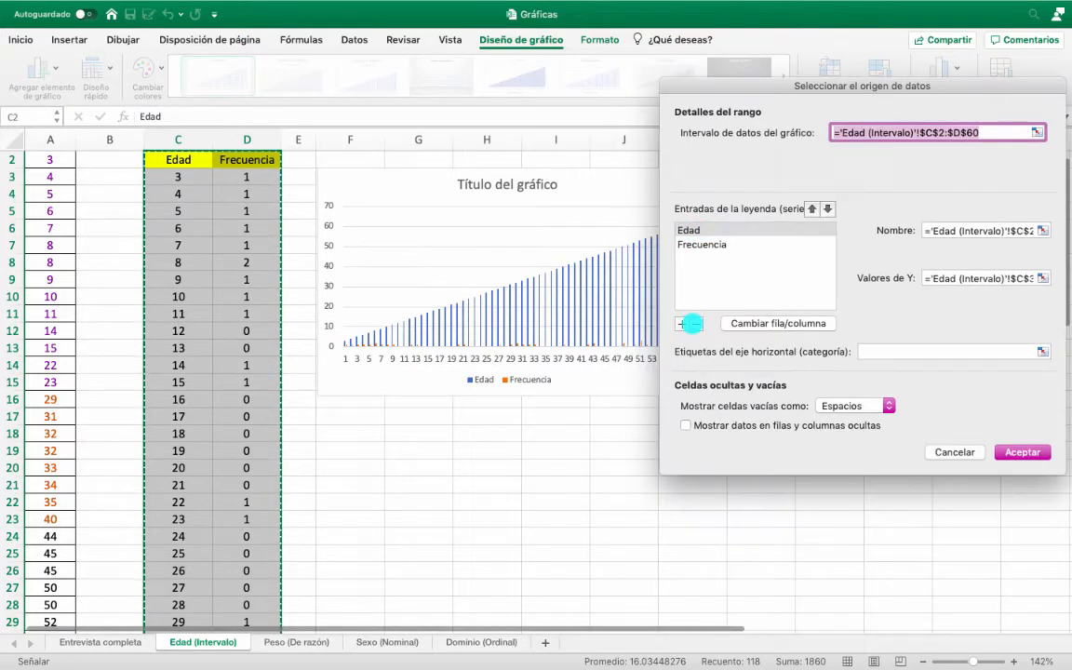
{"action": "left_click", "coordinate": [697, 324]}
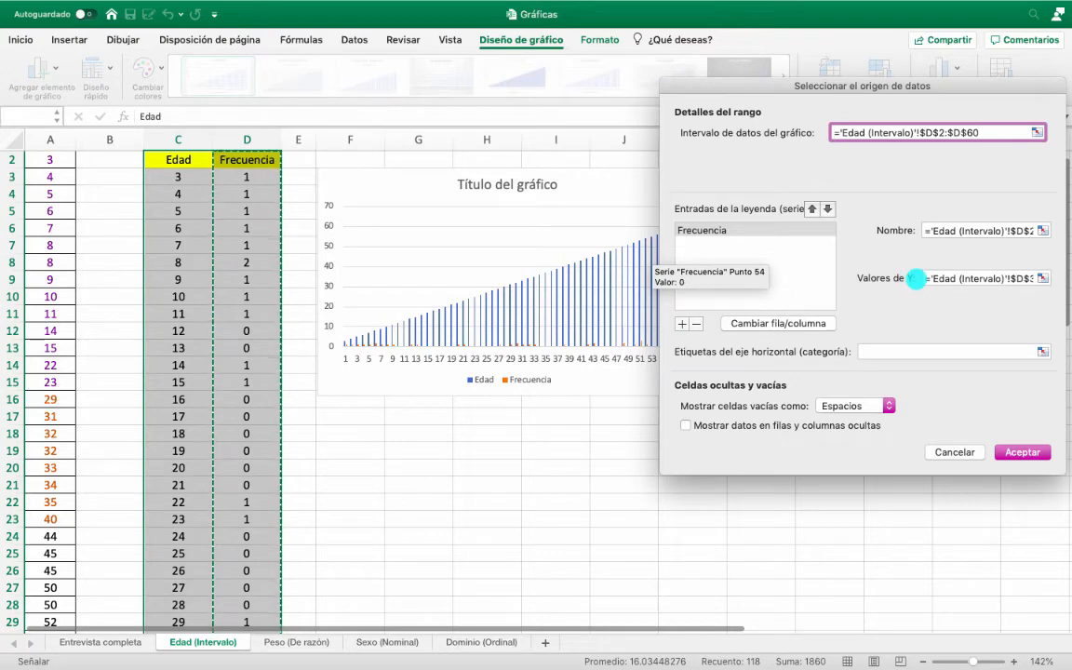
Step: Redefine the Y values of the Frecuencia series as the frequency cells D3:D60
{"action": "left_click", "coordinate": [961, 278]}
{"action": "key", "text": "BackSpace"}
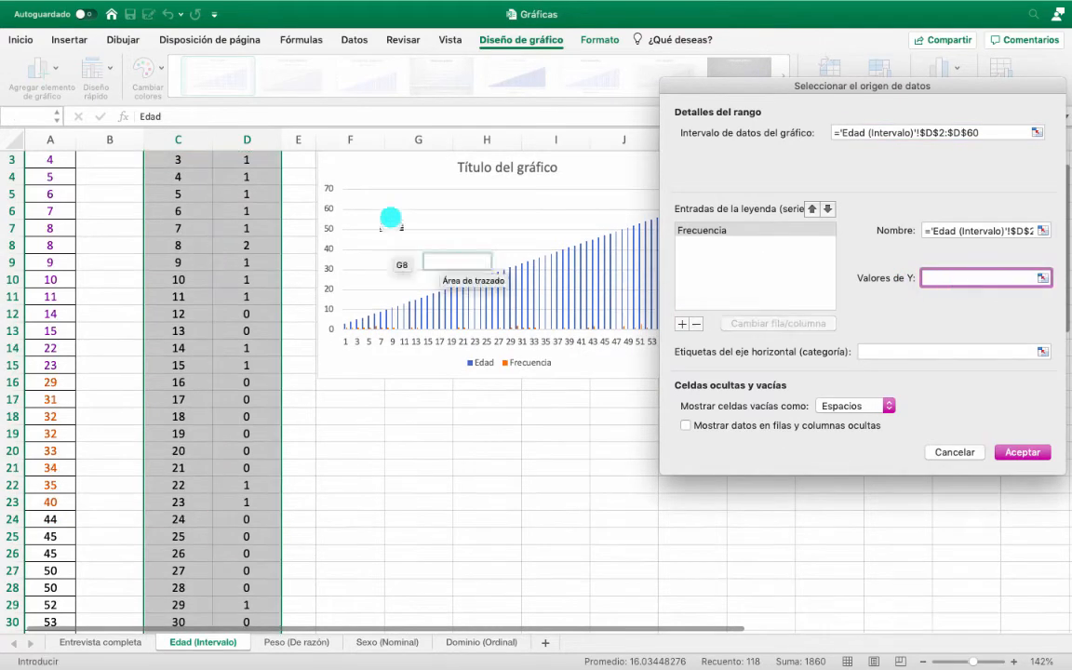
{"action": "scroll", "coordinate": [389, 217], "scroll_direction": "up", "scroll_amount": 1}
{"action": "left_click_drag", "start_coordinate": [272, 193], "coordinate": [275, 567]}
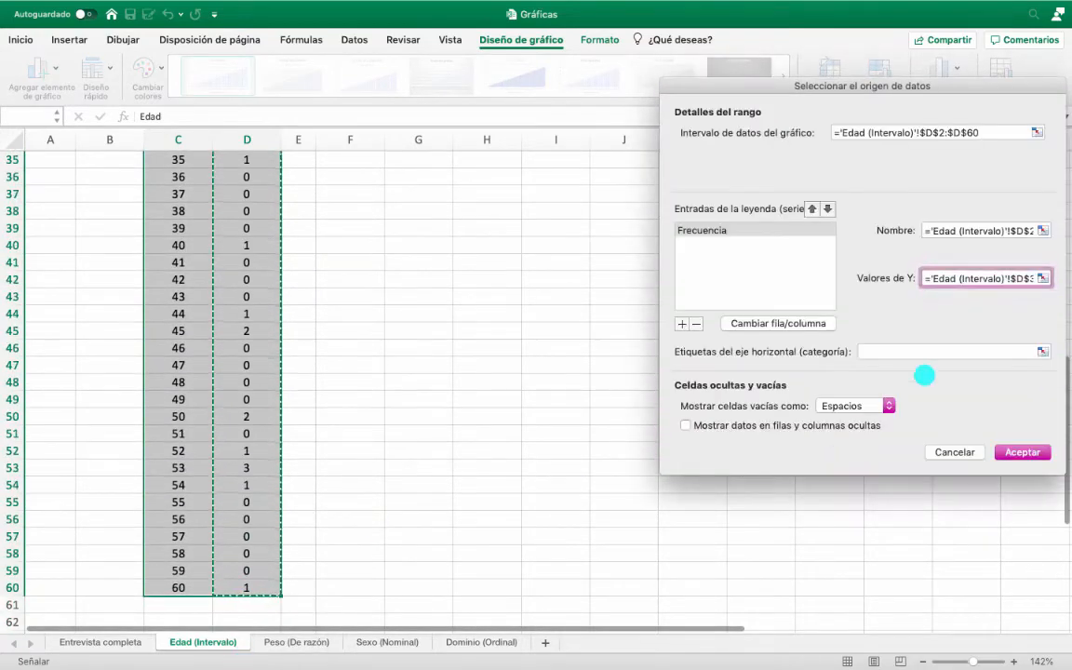
Step: Use the ages in C3:C60 as the chart's horizontal axis labels and apply the new data source
{"action": "left_click", "coordinate": [874, 351]}
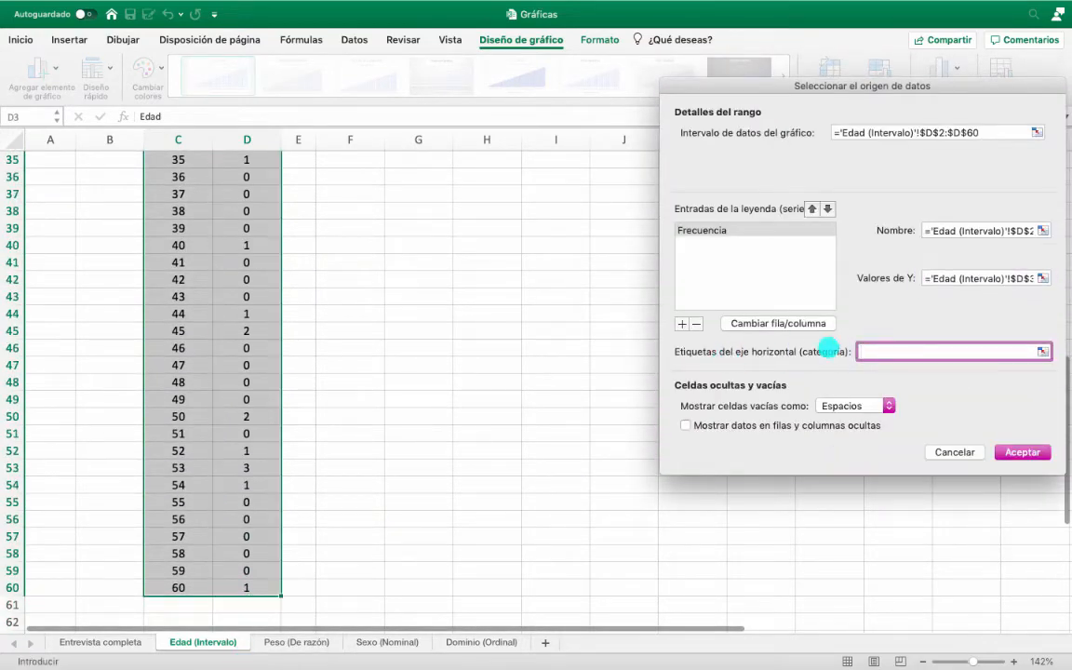
{"action": "scroll", "coordinate": [228, 277], "scroll_direction": "up", "scroll_amount": 10}
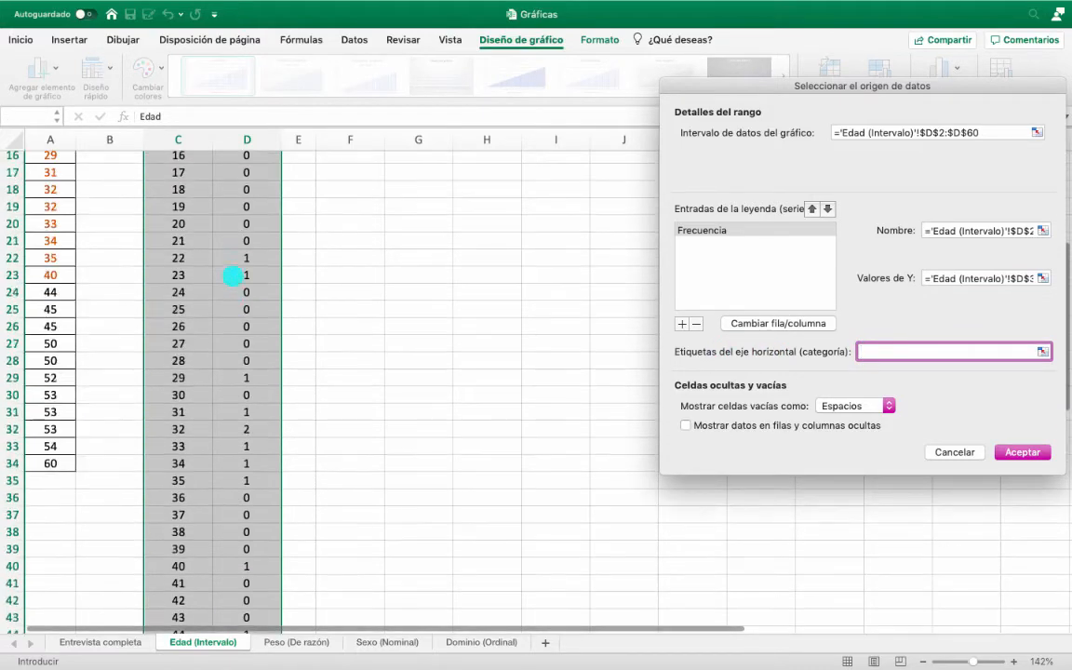
{"action": "scroll", "coordinate": [154, 240], "scroll_direction": "up", "scroll_amount": 7}
{"action": "left_click_drag", "start_coordinate": [140, 198], "coordinate": [155, 610]}
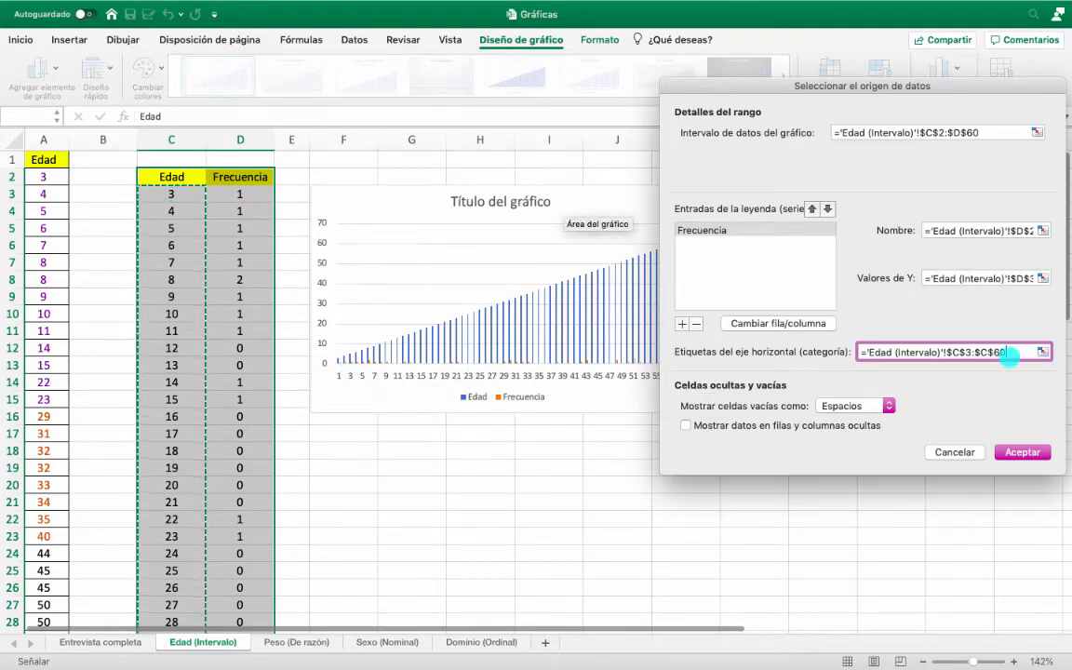
{"action": "left_click", "coordinate": [1023, 451]}
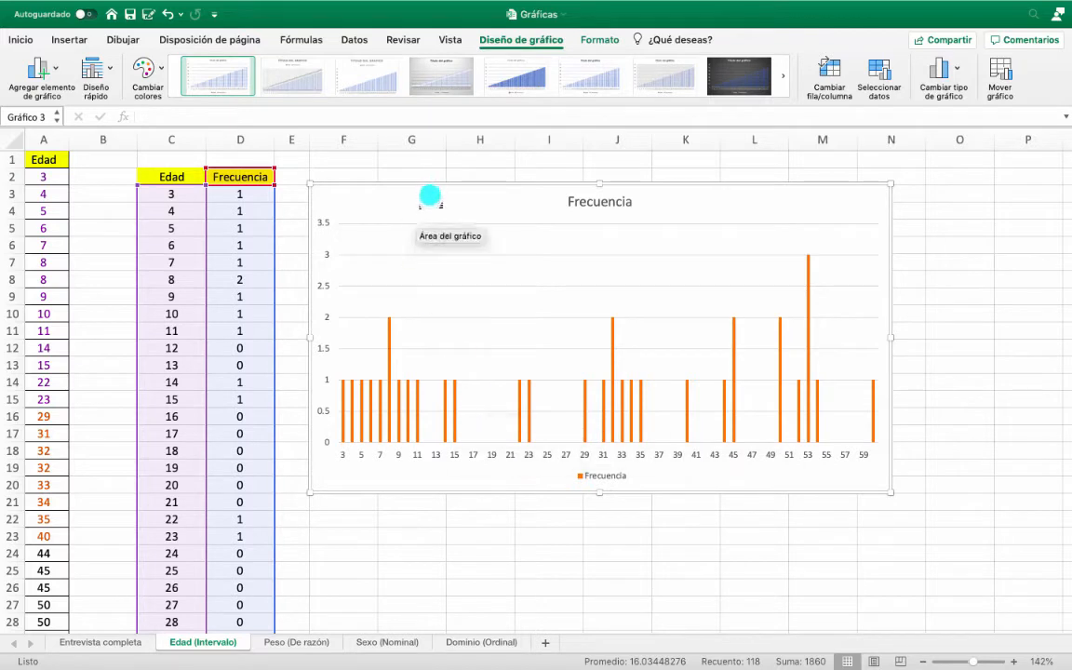
Step: Move the Frecuencia chart well away from the tables and review the grouped frequency table in F1:G8
{"action": "left_click_drag", "start_coordinate": [376, 184], "coordinate": [1028, 355]}
{"action": "left_click", "coordinate": [353, 292]}
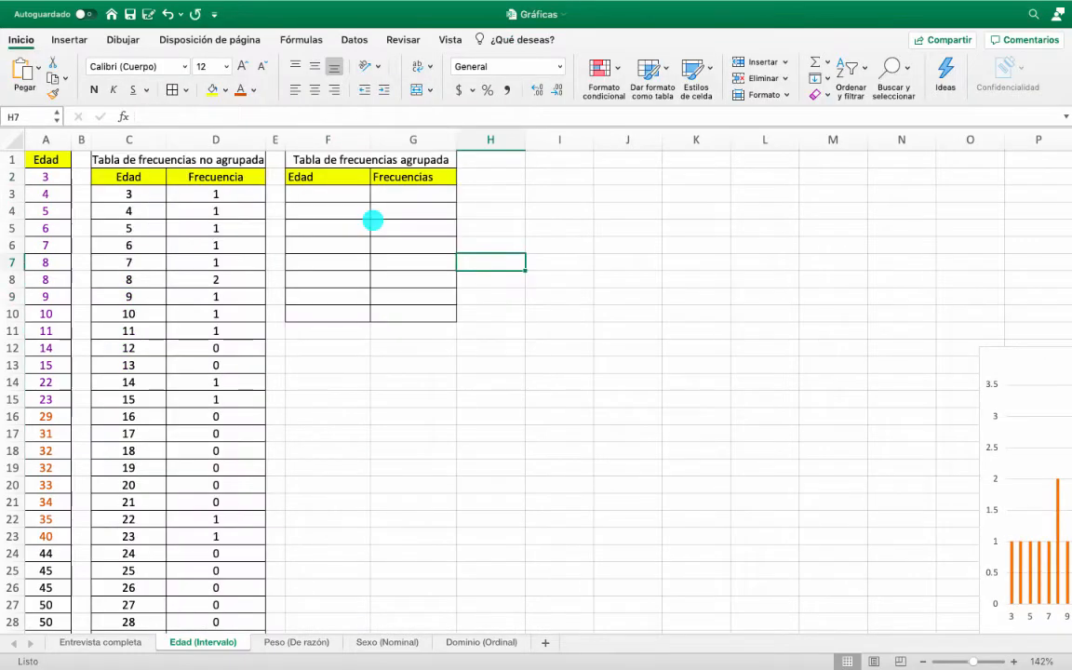
{"action": "left_click", "coordinate": [354, 165]}
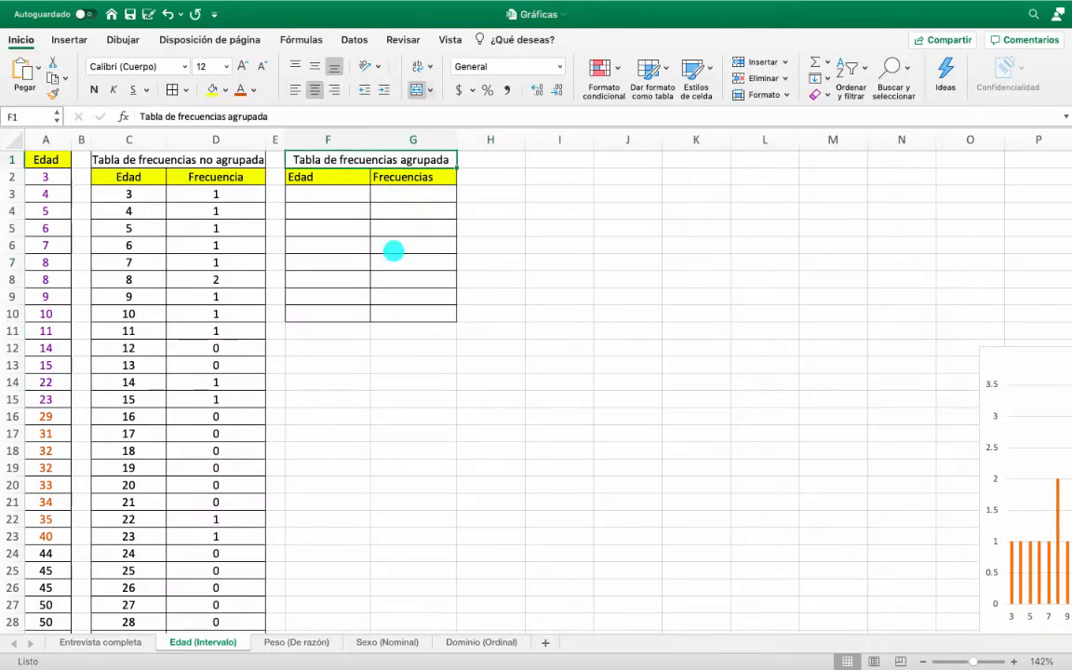
{"action": "left_click", "coordinate": [347, 246]}
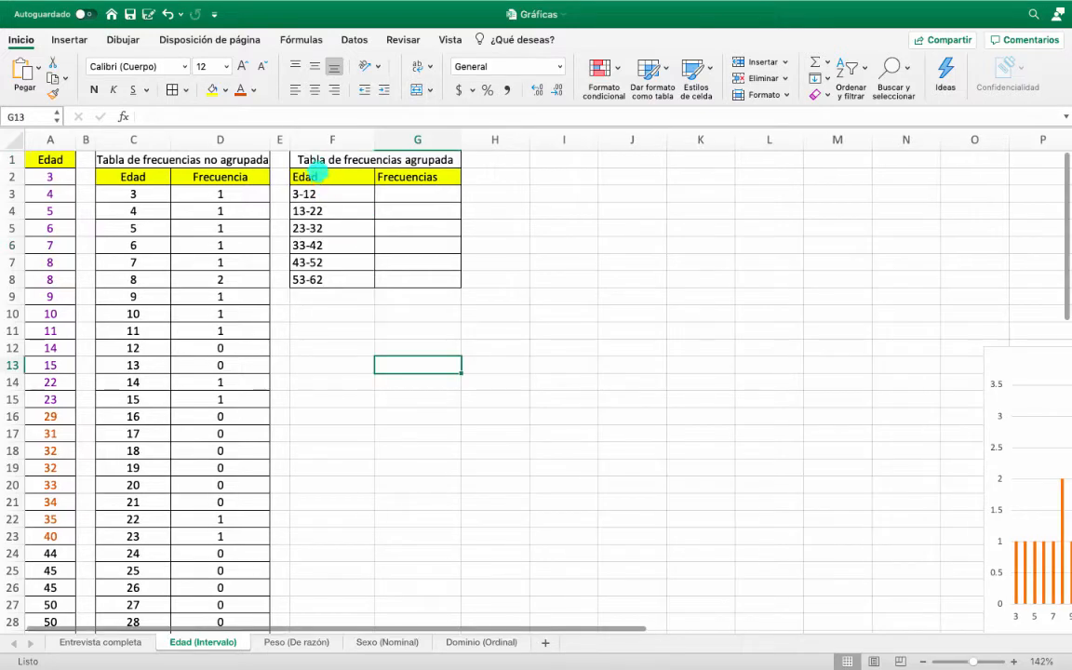
{"action": "left_click_drag", "start_coordinate": [395, 159], "coordinate": [394, 287]}
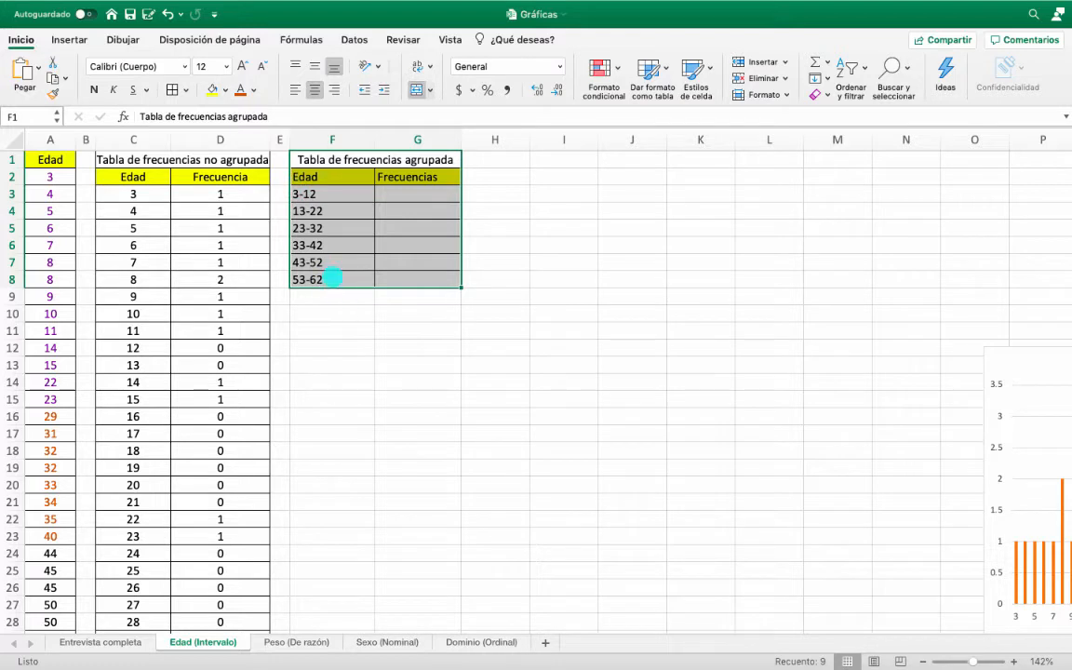
Step: Check the amplitude of the first age interval by calculating =12-3 in H3, and clear the calculation
{"action": "left_click", "coordinate": [332, 195]}
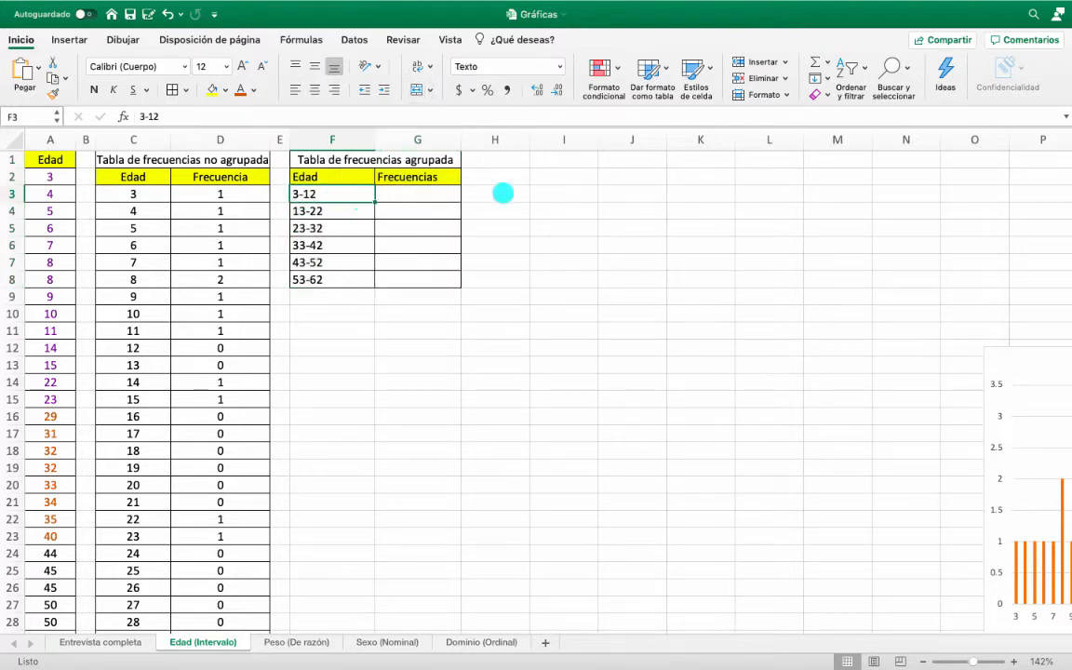
{"action": "left_click", "coordinate": [502, 193]}
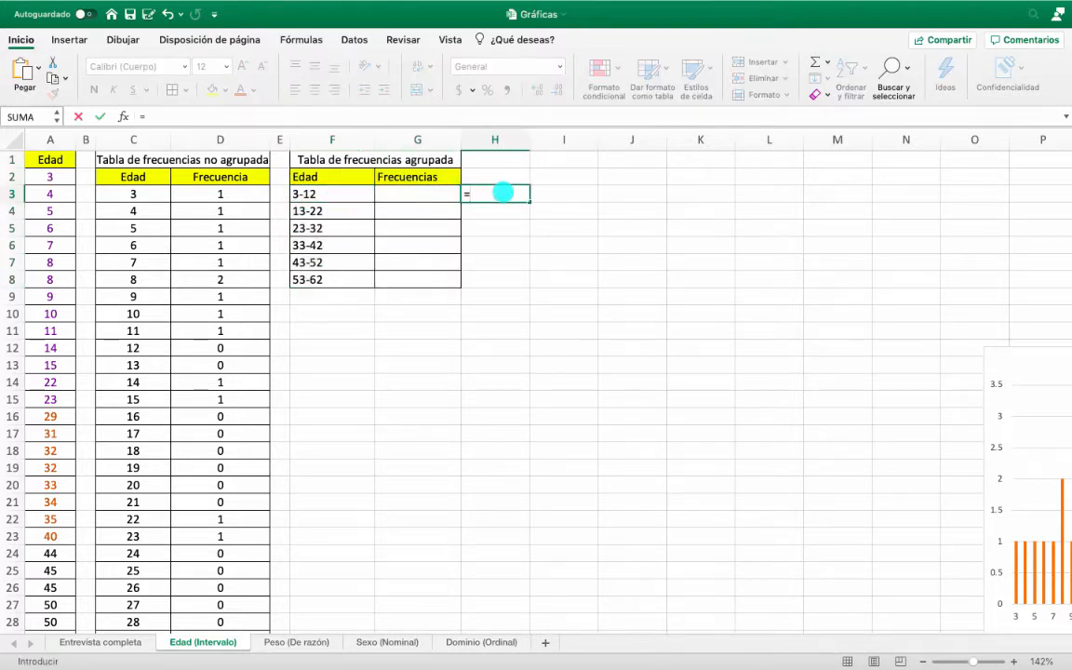
{"action": "type", "text": "=12-3"}
{"action": "key", "text": "Return"}
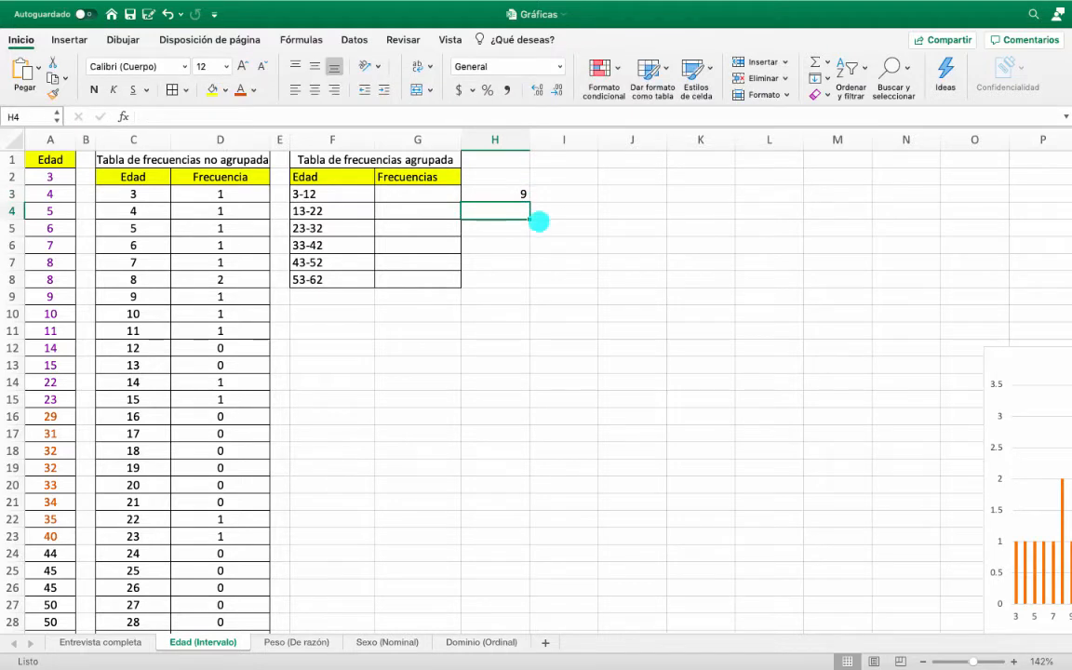
{"action": "left_click", "coordinate": [545, 223]}
{"action": "left_click", "coordinate": [518, 191]}
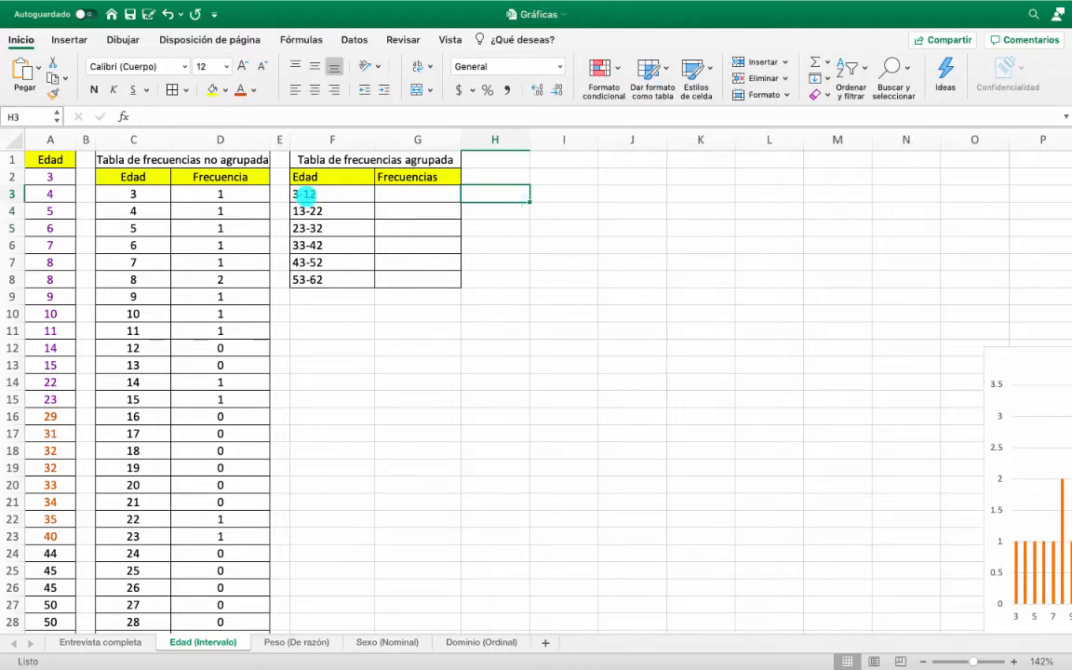
Step: Review the age intervals from 3-12 to 53-62 listed in the grouped table's Edad column
{"action": "left_click_drag", "start_coordinate": [305, 194], "coordinate": [309, 228]}
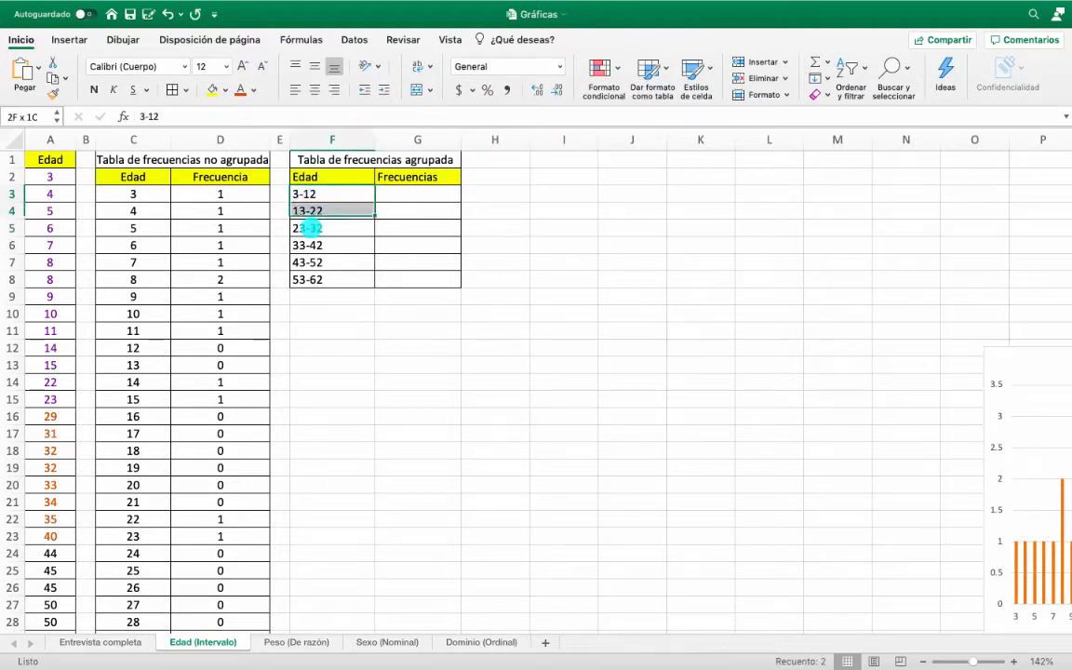
{"action": "left_click", "coordinate": [572, 250]}
{"action": "left_click_drag", "start_coordinate": [341, 194], "coordinate": [335, 279]}
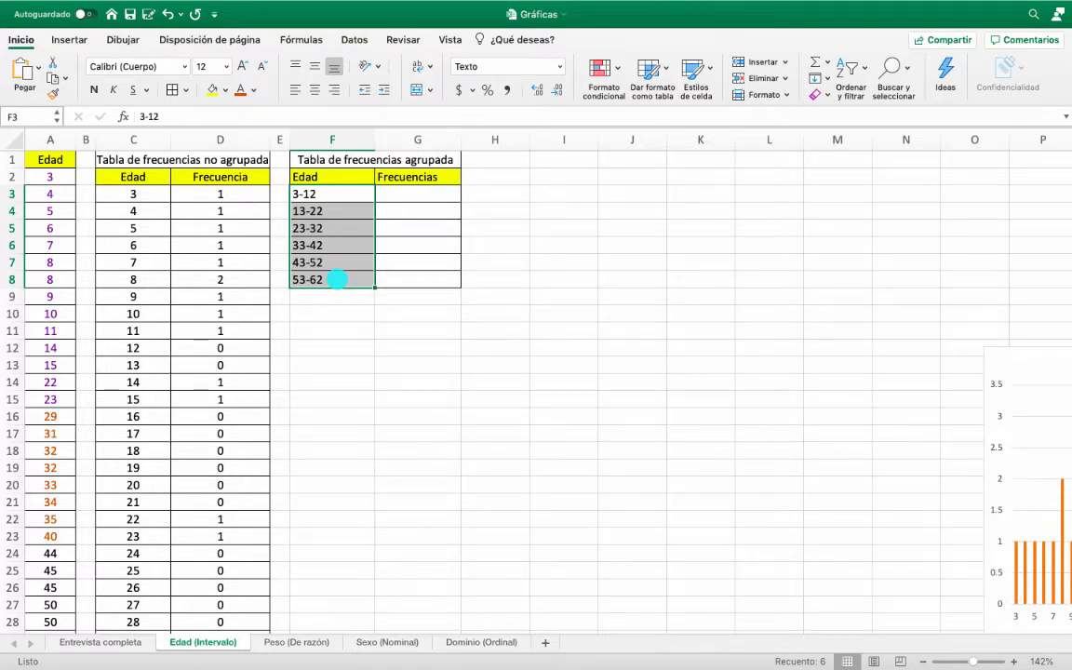
{"action": "left_click", "coordinate": [335, 209]}
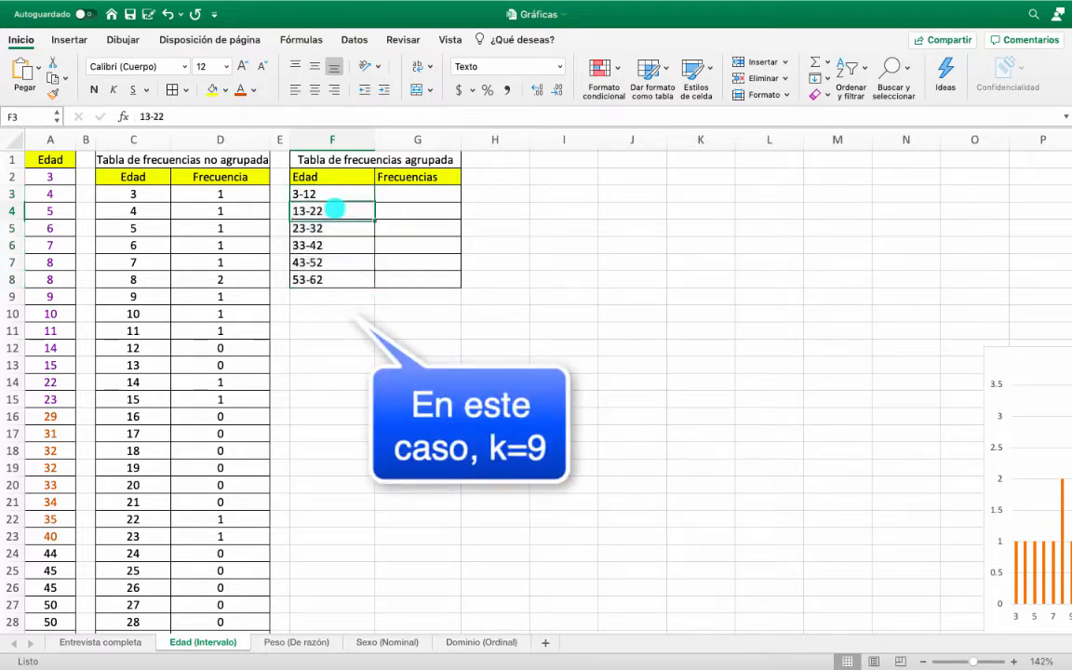
{"action": "left_click", "coordinate": [321, 192]}
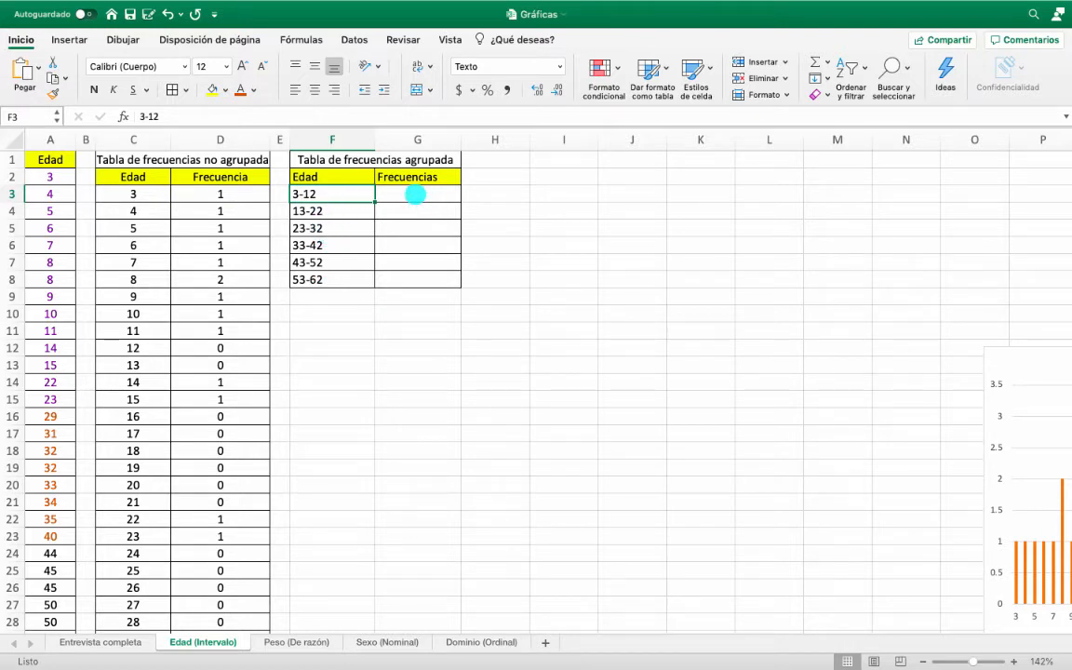
Step: Add up the ungrouped frequencies D3:D12 with SUMA in G3 for the 3-12 age interval
{"action": "left_click", "coordinate": [416, 194]}
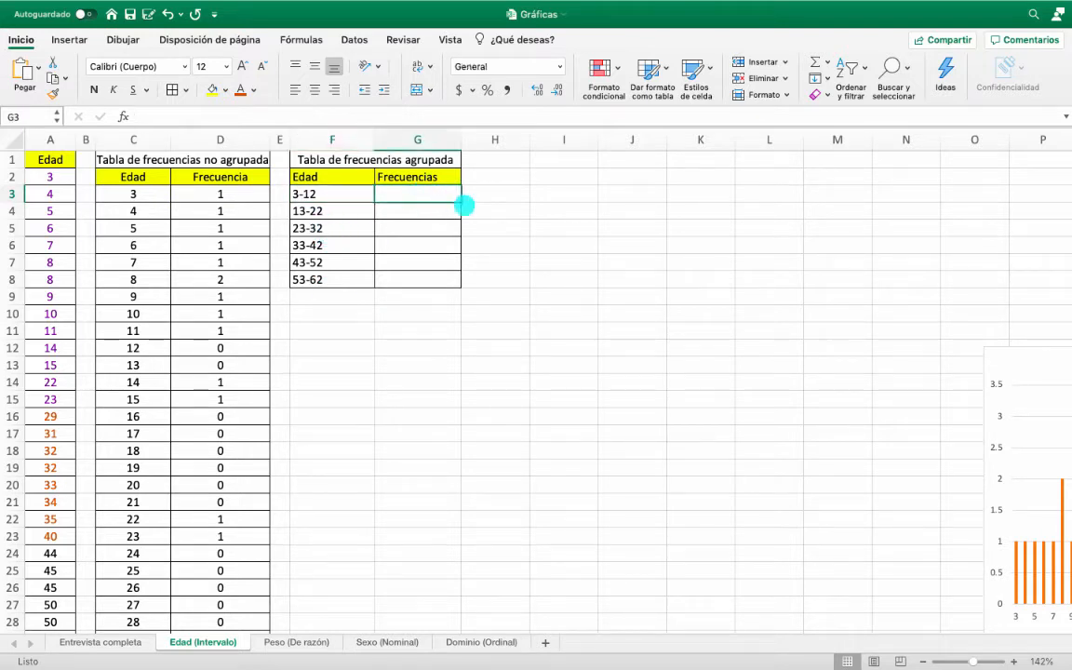
{"action": "type", "text": "=suma("}
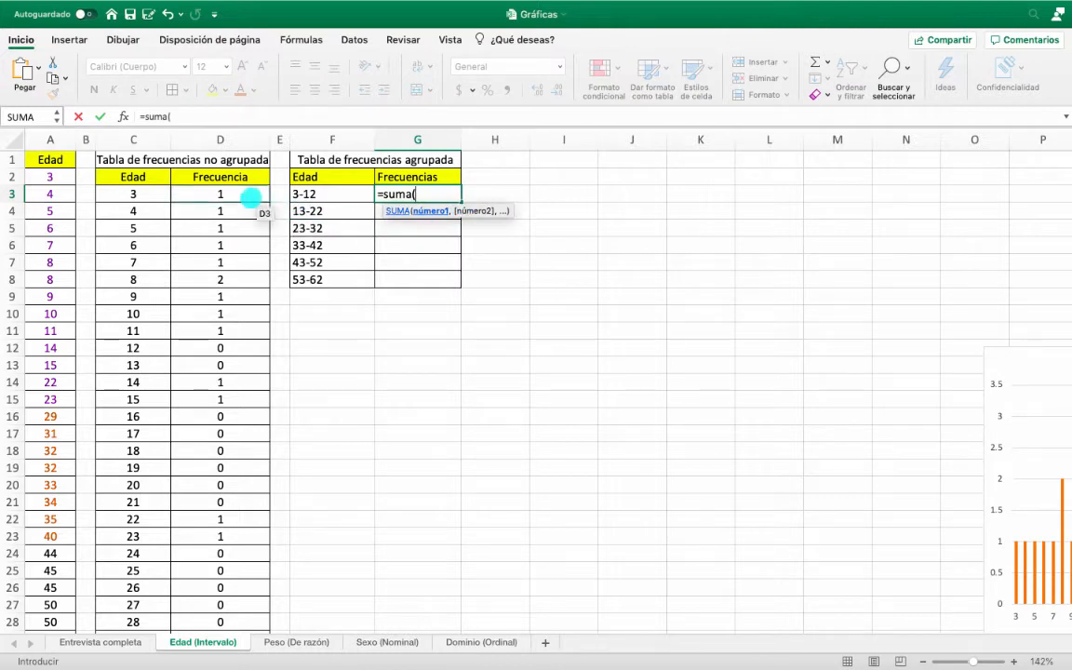
{"action": "left_click_drag", "start_coordinate": [231, 198], "coordinate": [221, 342]}
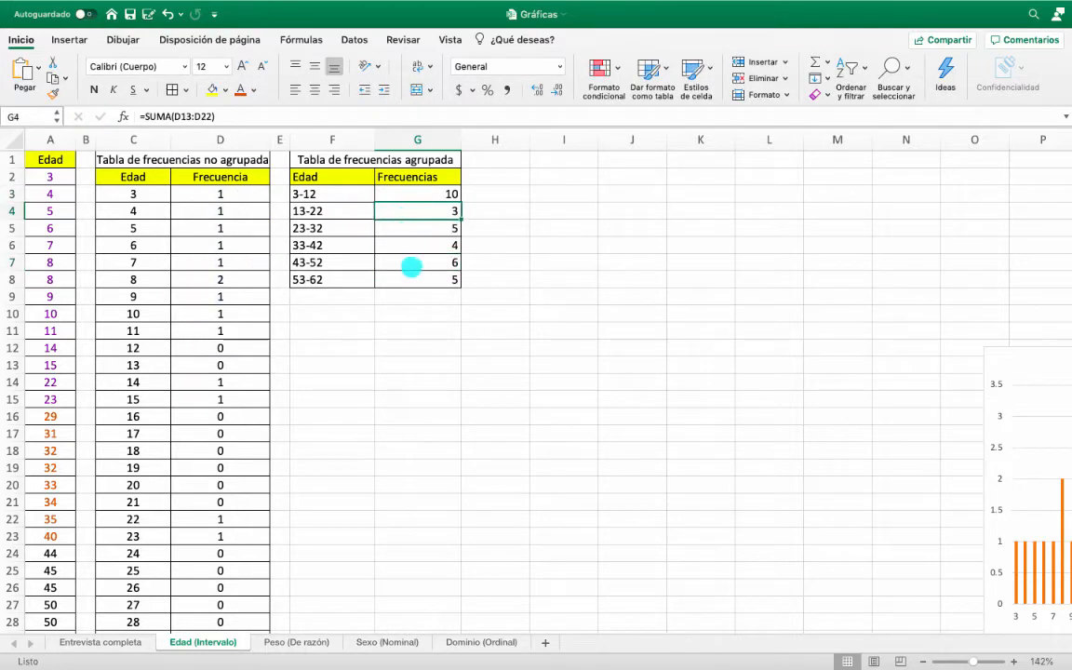
Step: Inspect the SUMA formulas in the grouped Frecuencias column, including the range summed for the 13-22 interval
{"action": "left_click", "coordinate": [411, 266]}
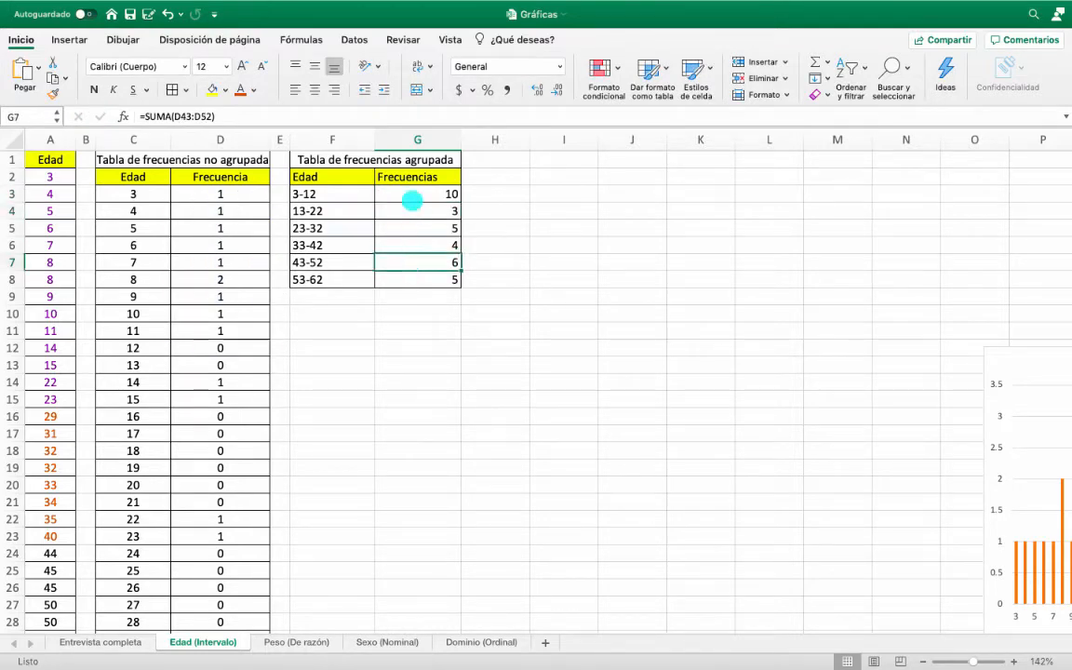
{"action": "left_click", "coordinate": [410, 198]}
{"action": "left_click", "coordinate": [417, 241]}
{"action": "double_click", "coordinate": [410, 211]}
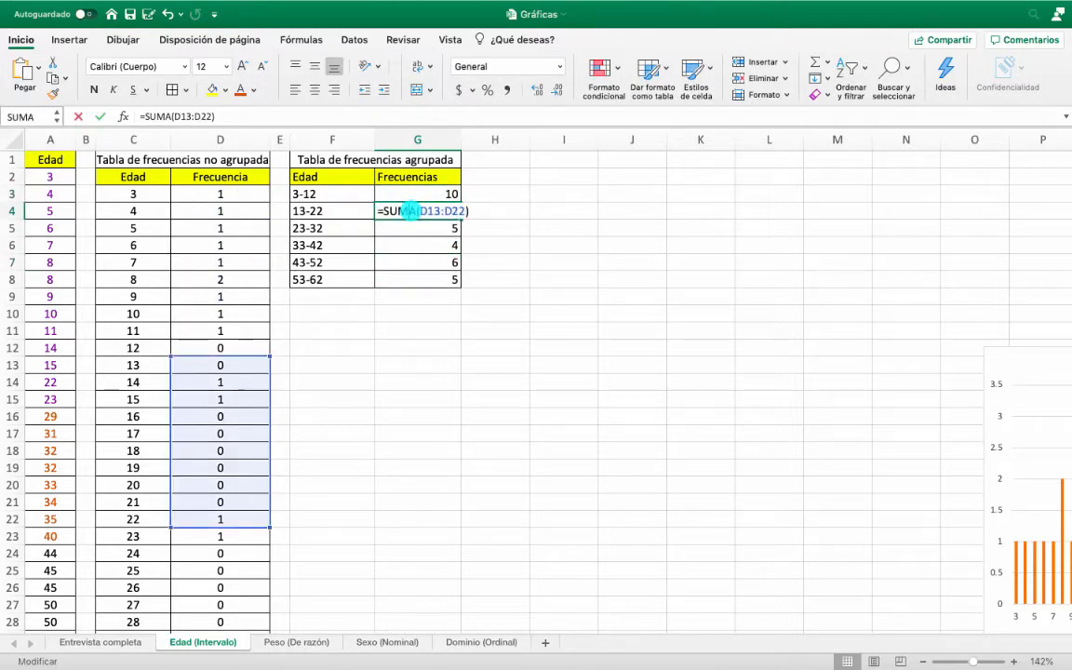
{"action": "key", "text": "Return"}
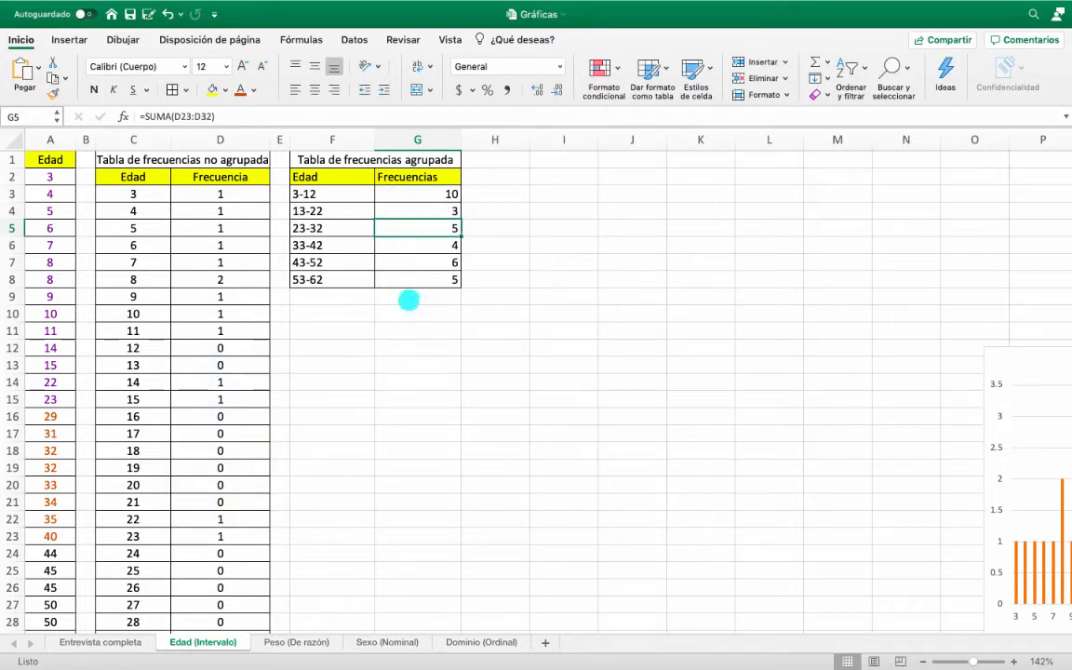
{"action": "left_click", "coordinate": [409, 300]}
{"action": "type", "text": "=con"}
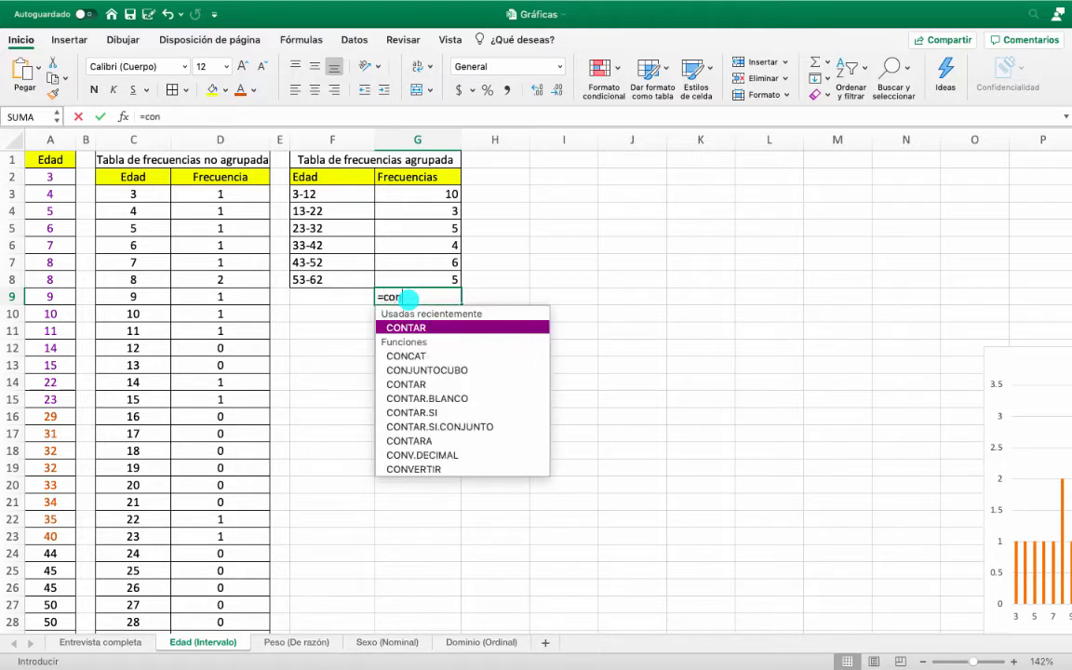
{"action": "type", "text": "tar.si.conjunto("}
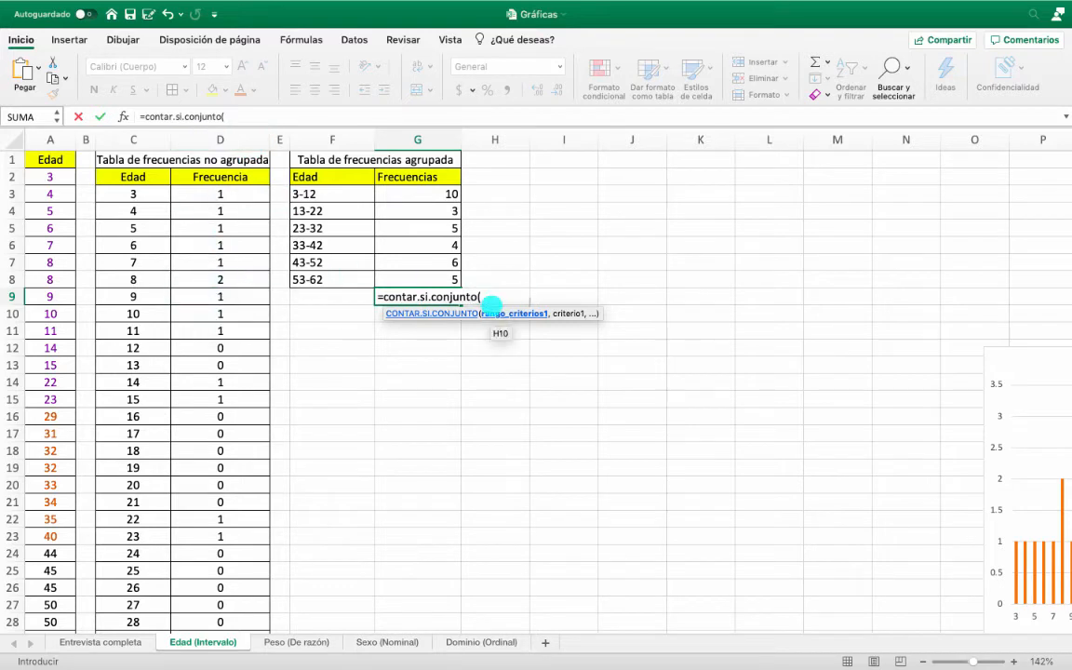
{"action": "left_click_drag", "start_coordinate": [474, 296], "coordinate": [378, 299]}
{"action": "key", "text": "BackSpace"}
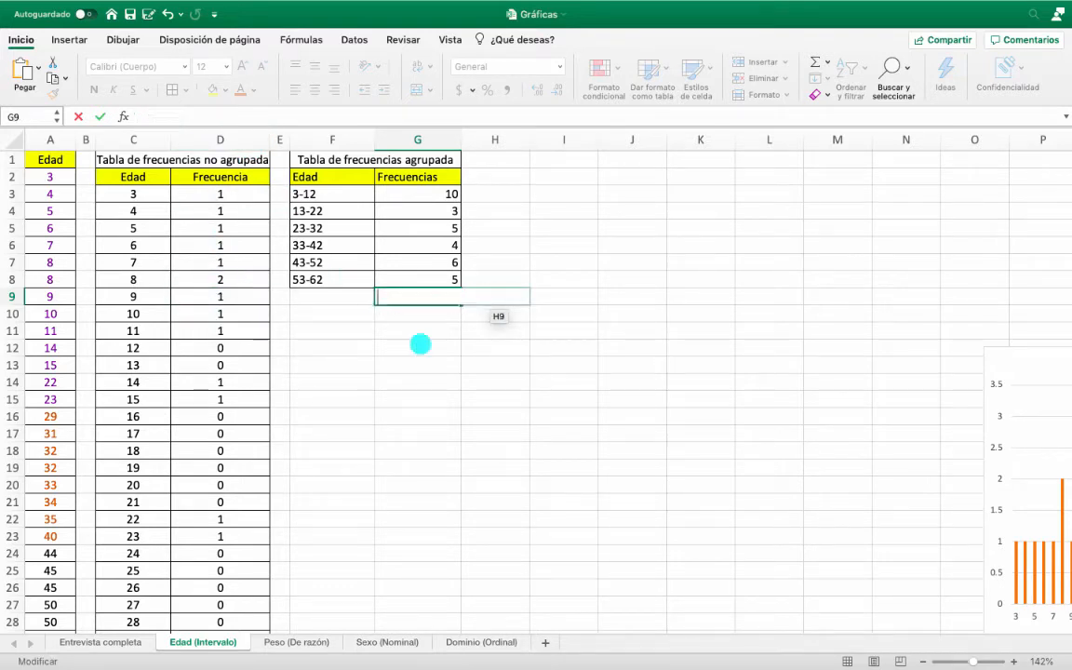
{"action": "left_click", "coordinate": [463, 392]}
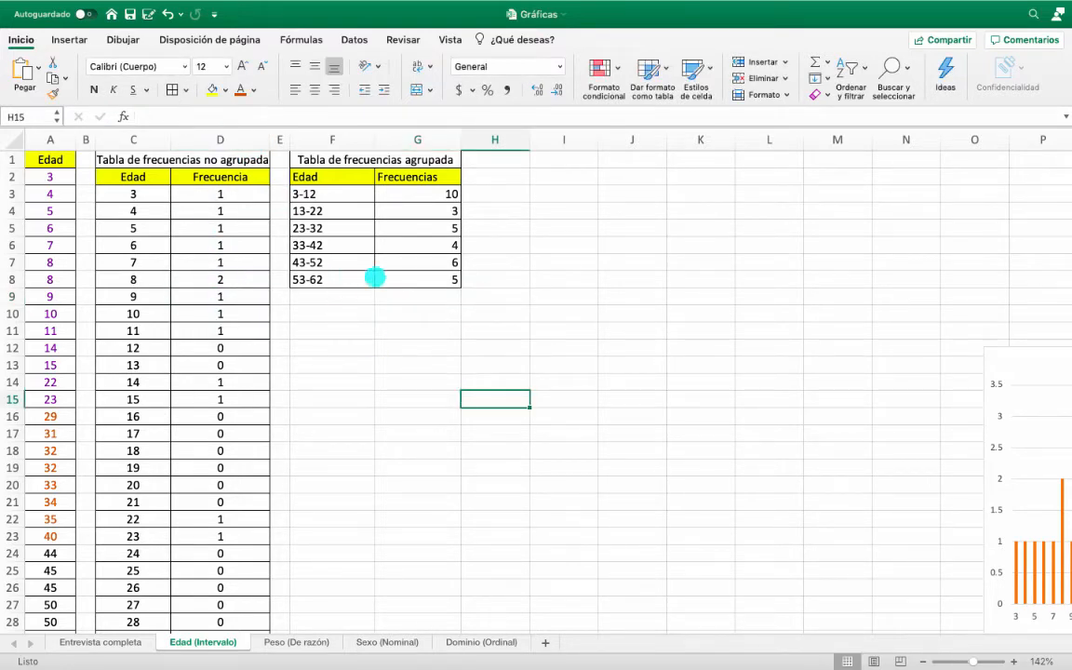
{"action": "left_click", "coordinate": [416, 363]}
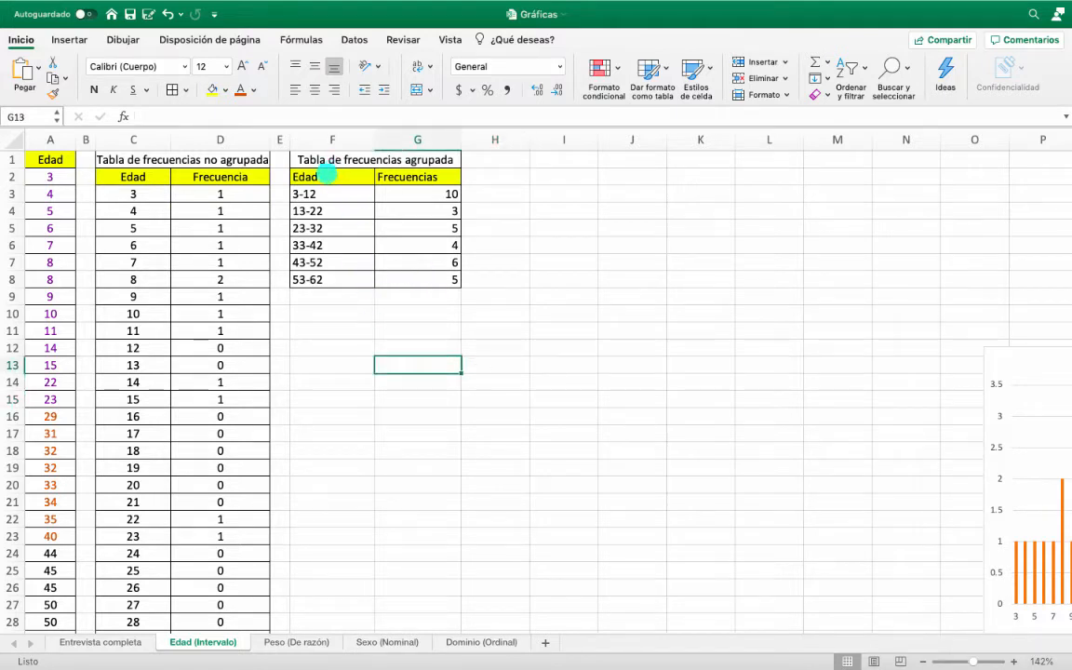
Step: Insert a 2D clustered column chart from the grouped Edad and Frecuencias table (F2:G8)
{"action": "left_click_drag", "start_coordinate": [330, 175], "coordinate": [393, 279]}
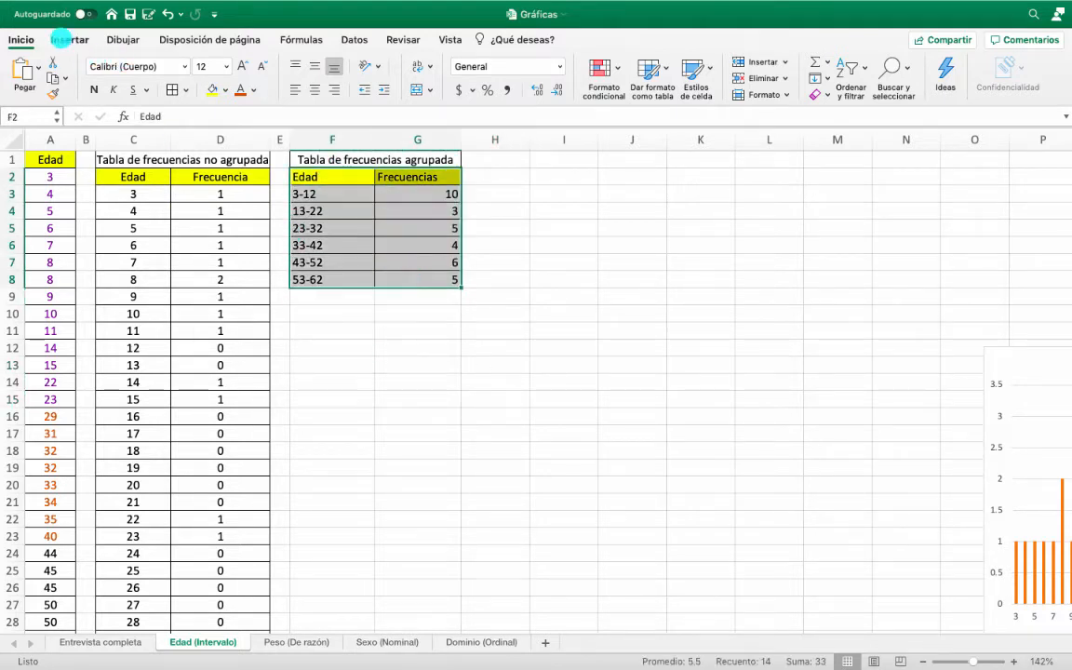
{"action": "left_click", "coordinate": [497, 63]}
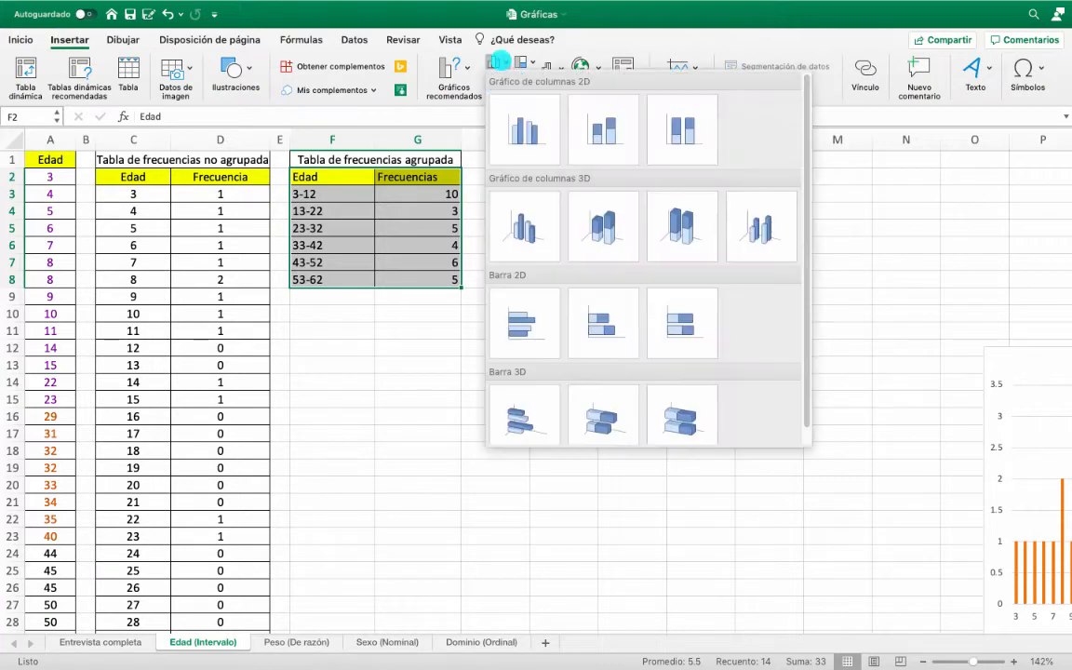
{"action": "left_click", "coordinate": [547, 140]}
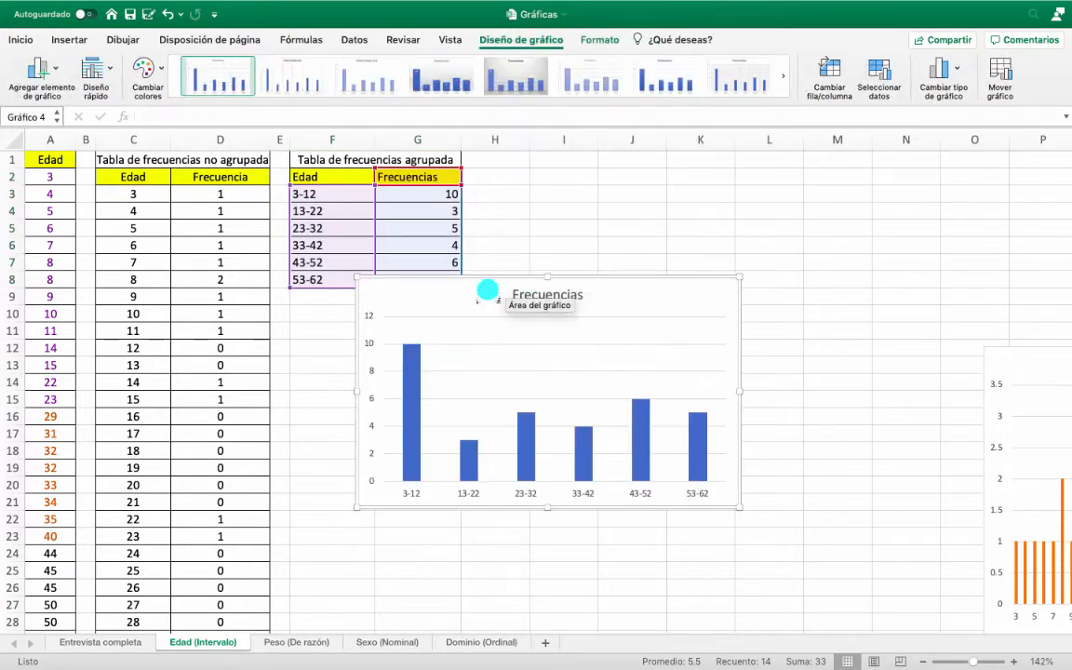
Step: Place the grouped frequency chart beside the grouped table and move the ungrouped Frecuencia chart directly below it
{"action": "left_click_drag", "start_coordinate": [484, 286], "coordinate": [624, 196]}
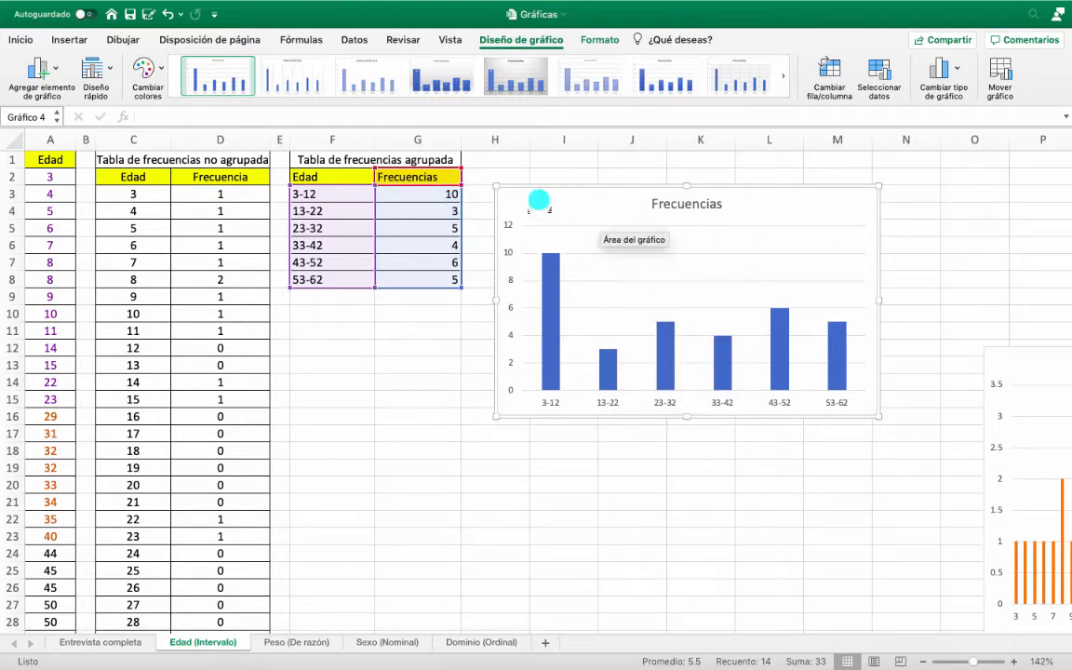
{"action": "left_click_drag", "start_coordinate": [548, 189], "coordinate": [546, 170]}
{"action": "left_click_drag", "start_coordinate": [1037, 361], "coordinate": [372, 426]}
{"action": "scroll", "coordinate": [372, 426], "scroll_direction": "down", "scroll_amount": 3}
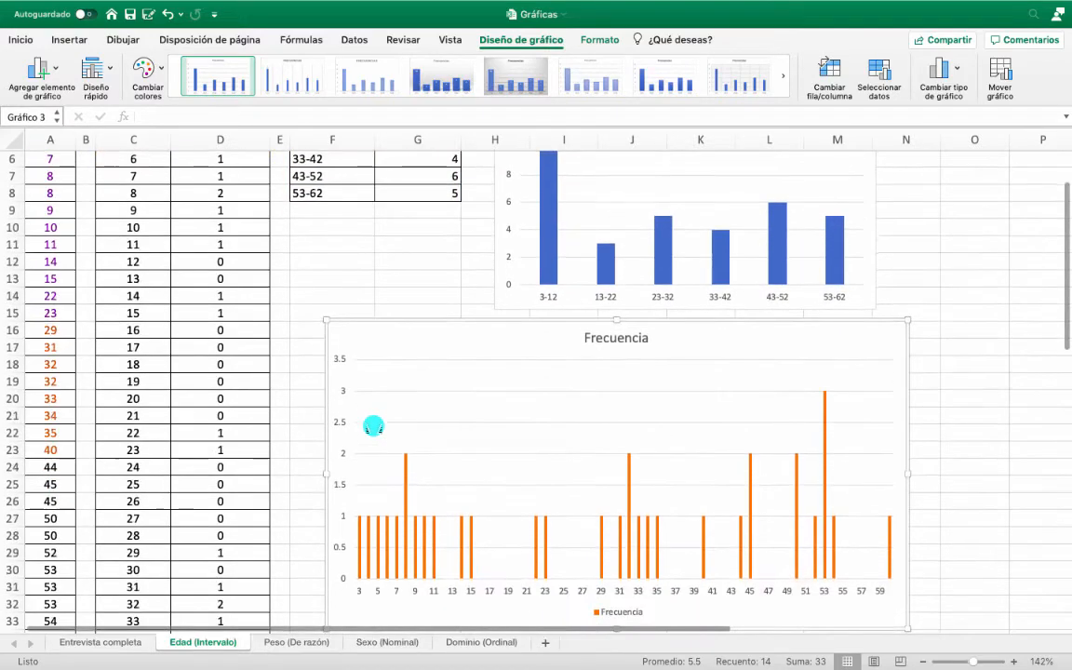
{"action": "scroll", "coordinate": [742, 585], "scroll_direction": "up", "scroll_amount": 3}
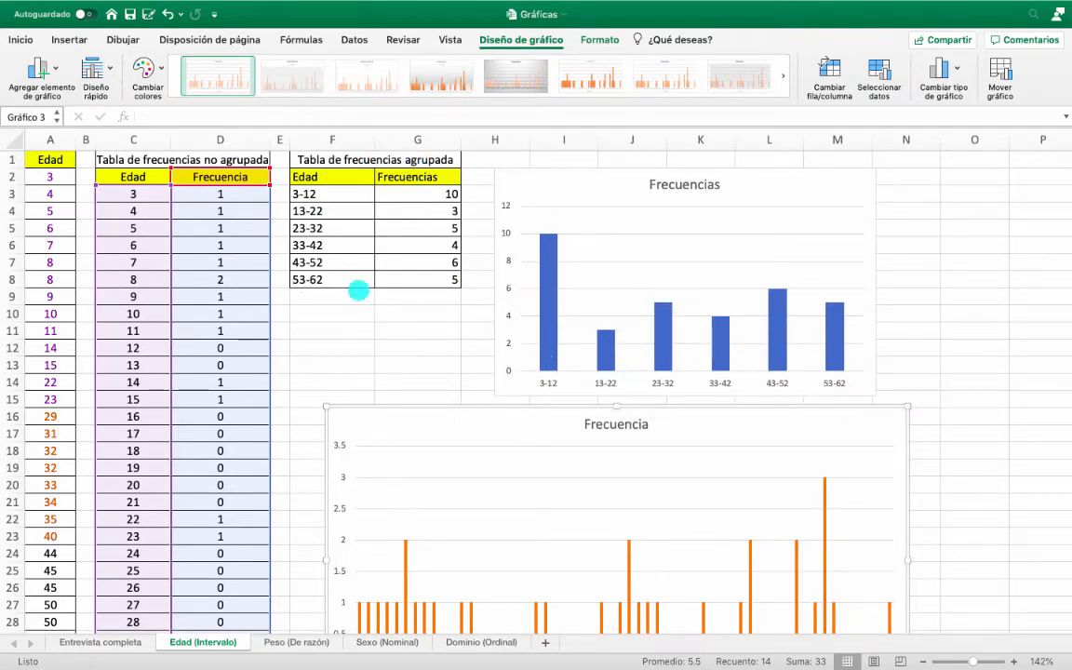
{"action": "scroll", "coordinate": [421, 283], "scroll_direction": "down", "scroll_amount": 5}
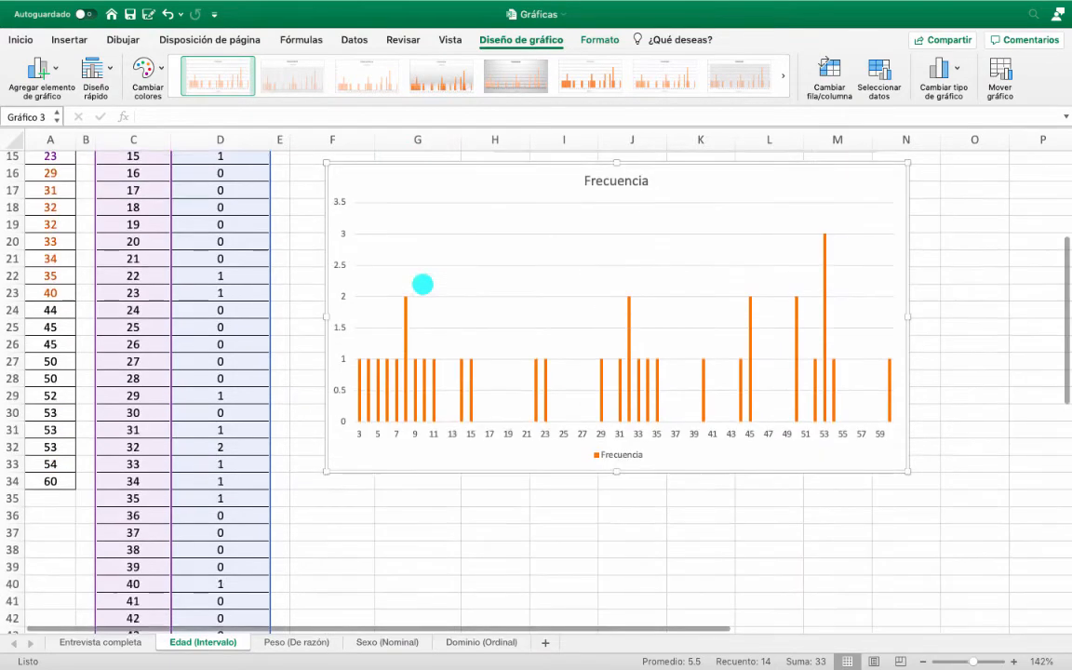
{"action": "scroll", "coordinate": [766, 443], "scroll_direction": "up", "scroll_amount": 5}
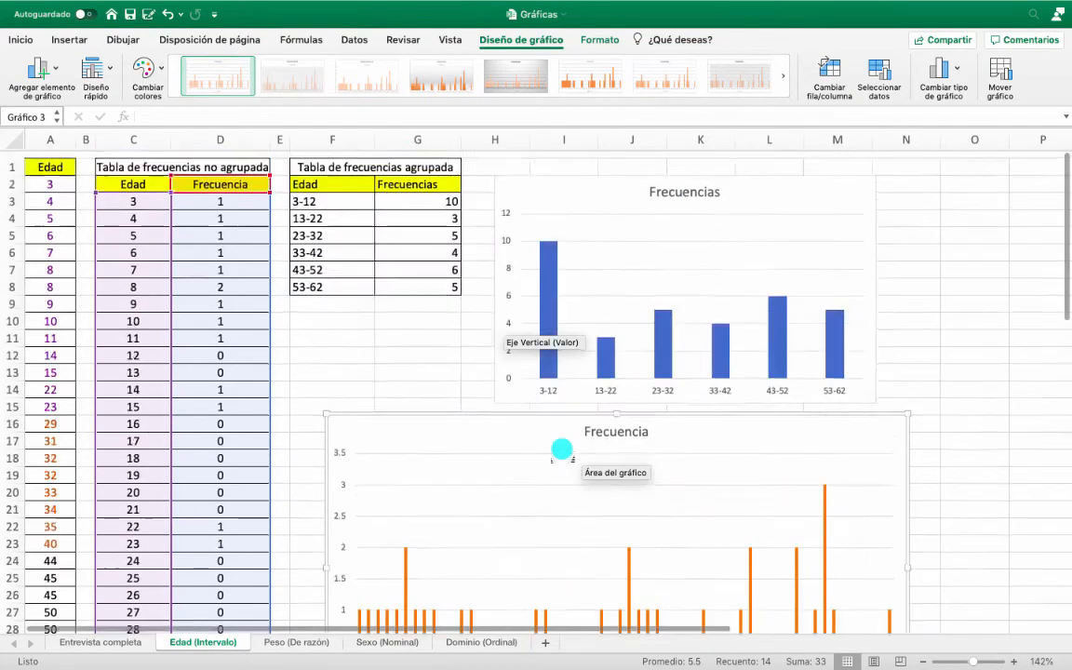
{"action": "left_click", "coordinate": [931, 346]}
{"action": "left_click", "coordinate": [954, 348]}
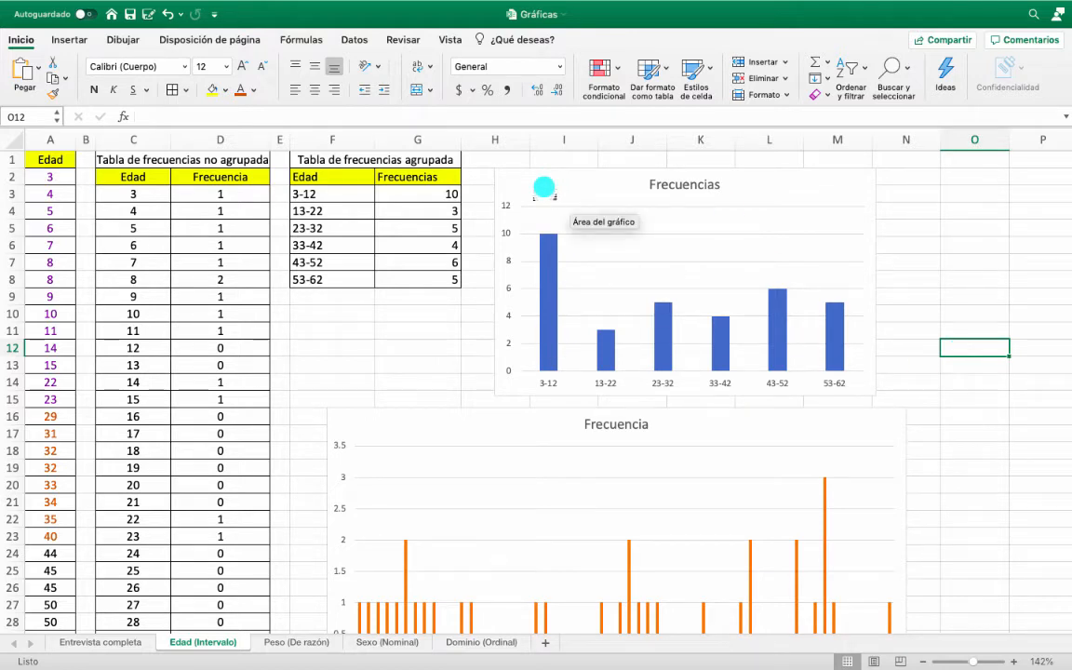
Step: Add a primary vertical axis title reading "Frecuencias" to the grouped age chart
{"action": "left_click", "coordinate": [544, 187]}
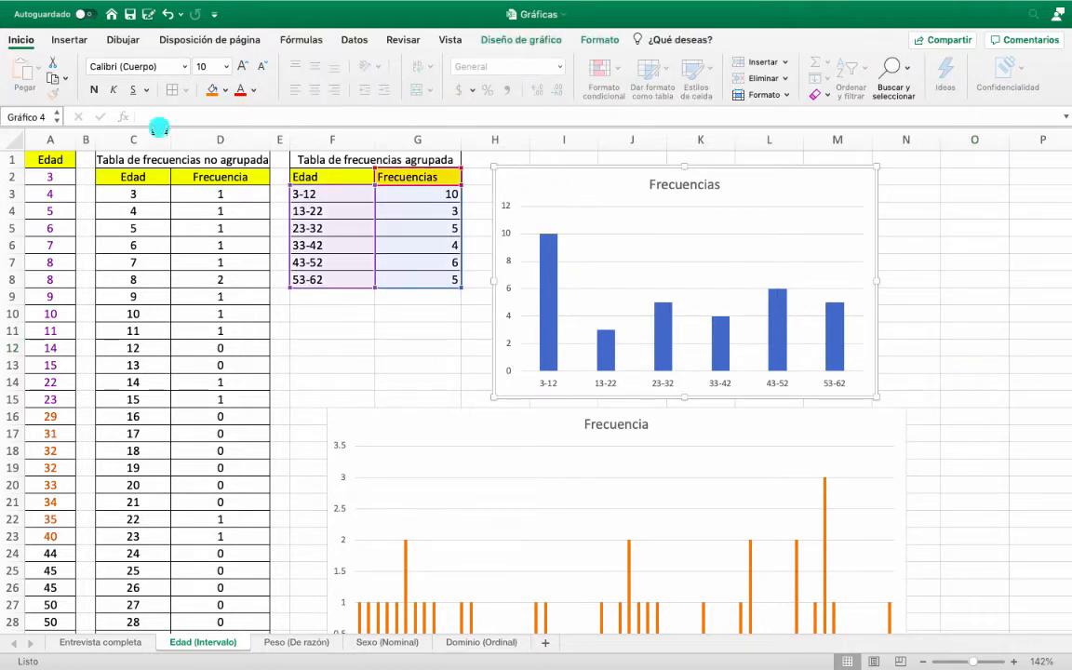
{"action": "left_click", "coordinate": [513, 40]}
{"action": "left_click", "coordinate": [42, 68]}
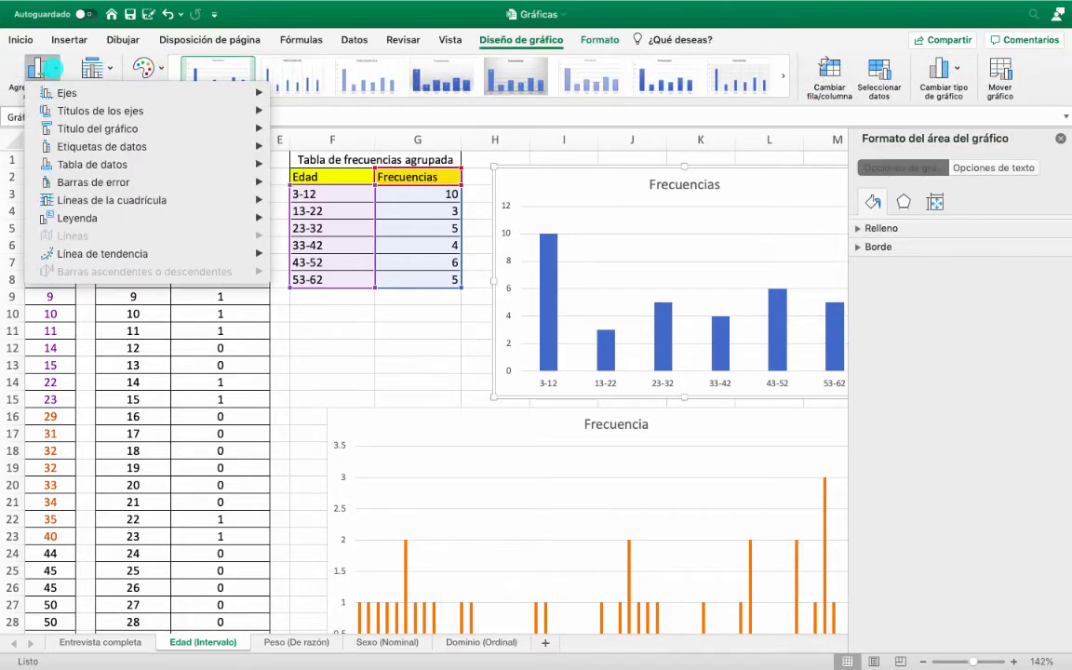
{"action": "mouse_move", "coordinate": [92, 110]}
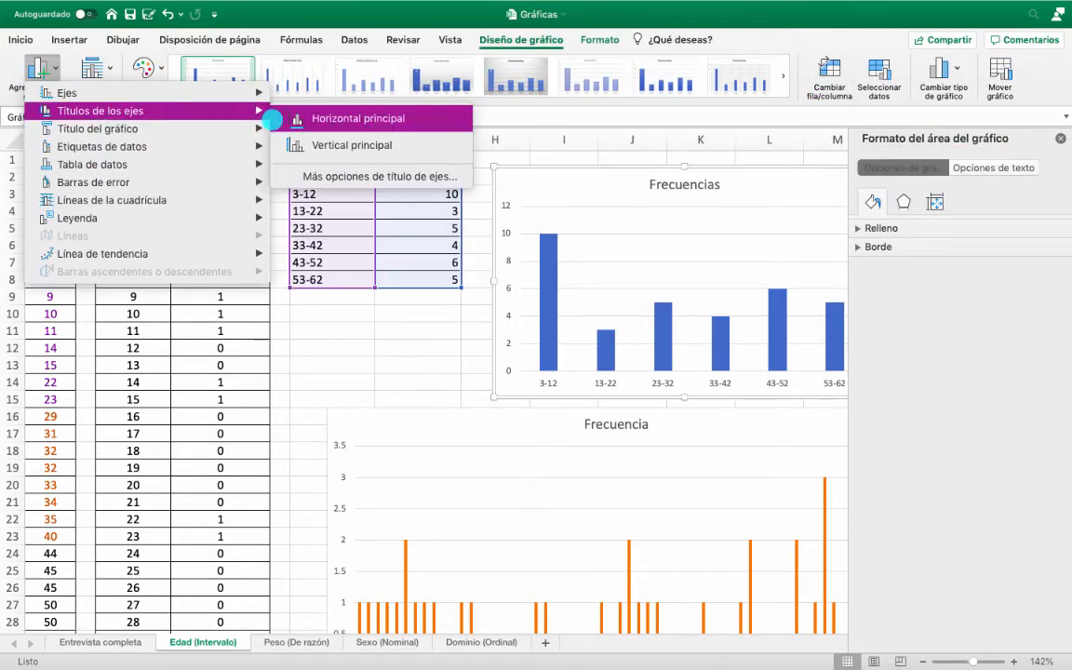
{"action": "left_click", "coordinate": [325, 146]}
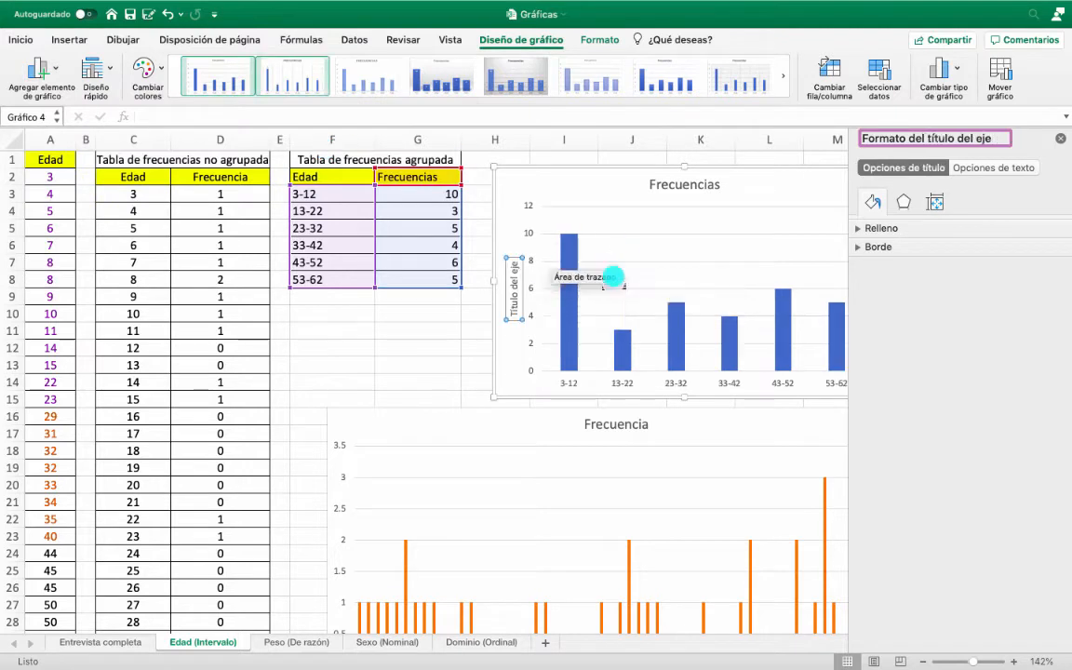
{"action": "left_click", "coordinate": [510, 291]}
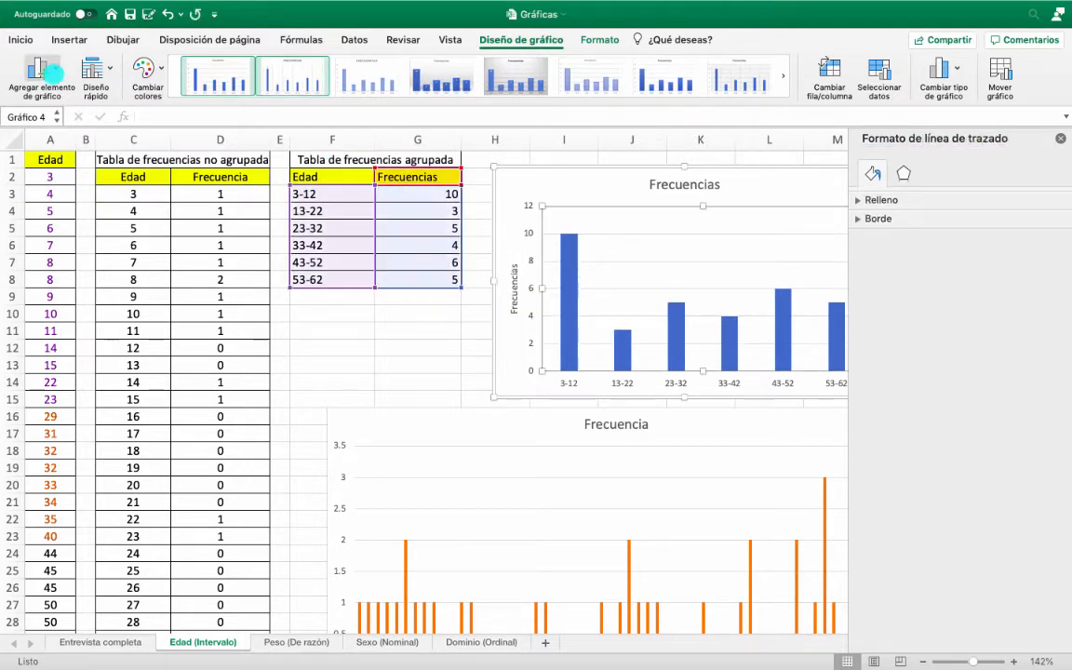
Step: Add a primary horizontal axis title reading "Edades" to the grouped age chart
{"action": "left_click", "coordinate": [41, 71]}
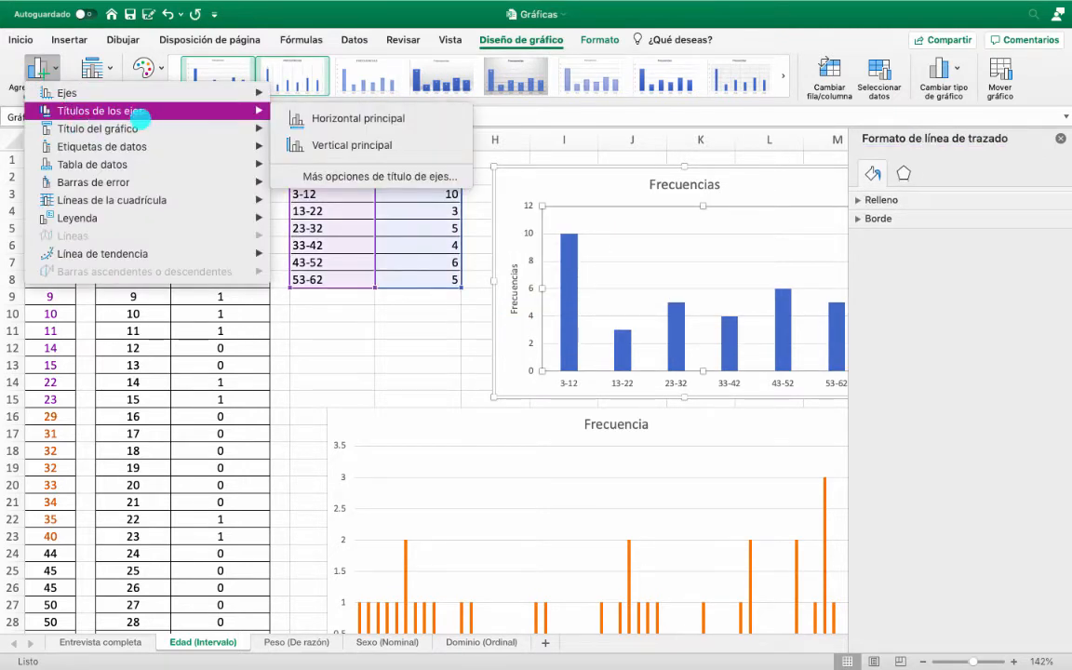
{"action": "left_click", "coordinate": [342, 118]}
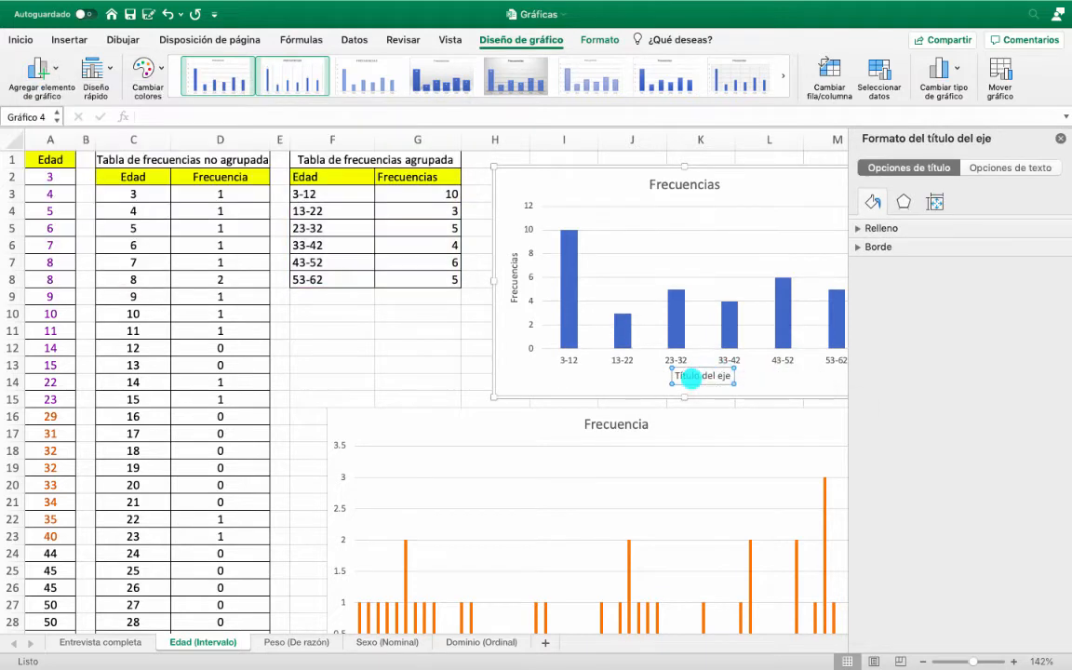
{"action": "key", "text": "BackSpace"}
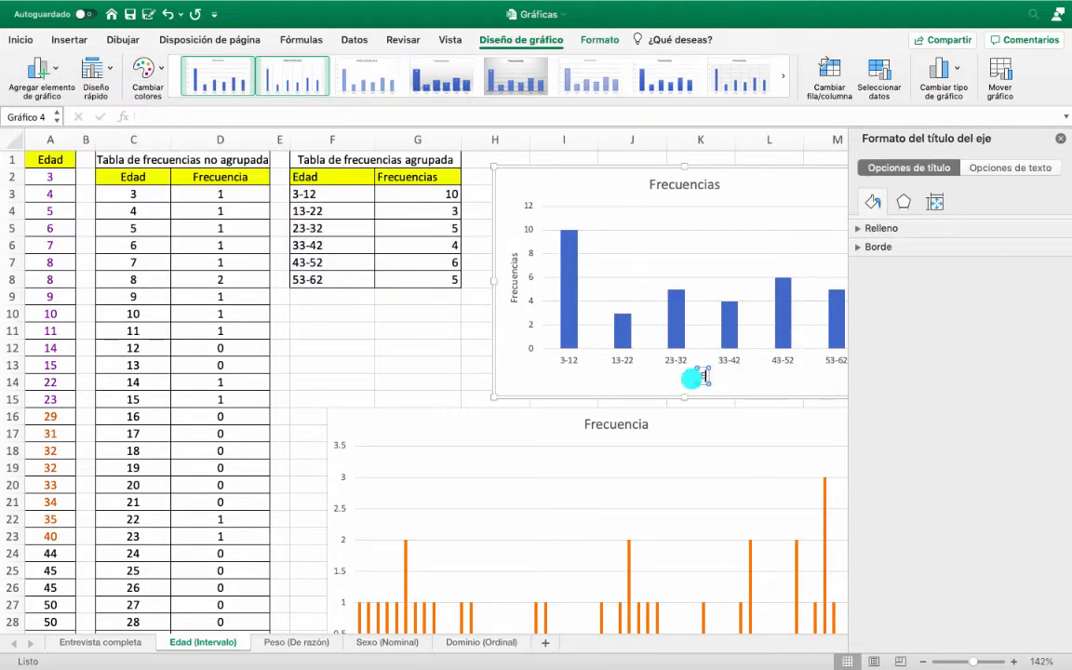
{"action": "type", "text": "Edades"}
Step: Change the grouped chart's title to "Gráfica para tabla con datos agrupados"
{"action": "left_click", "coordinate": [685, 185]}
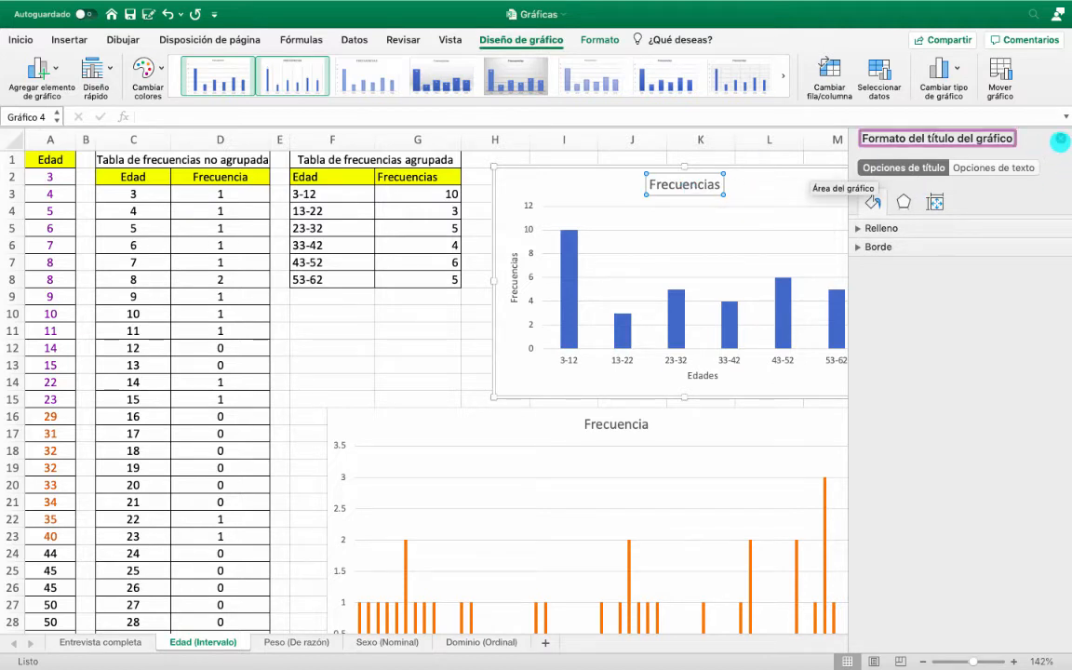
{"action": "left_click", "coordinate": [1060, 140]}
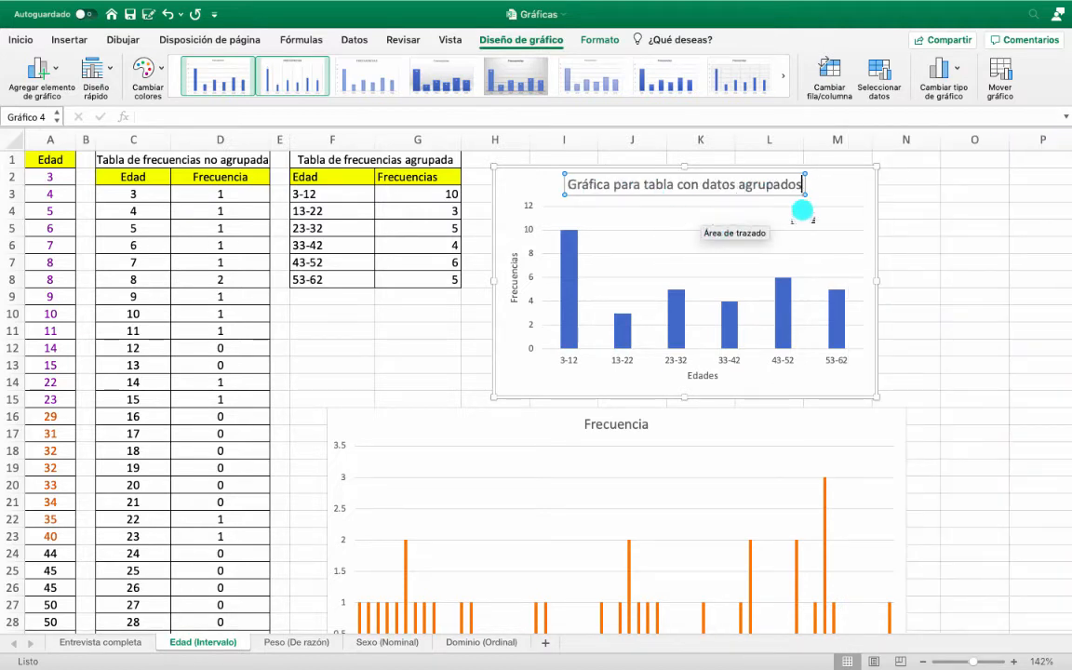
{"action": "left_click", "coordinate": [907, 279]}
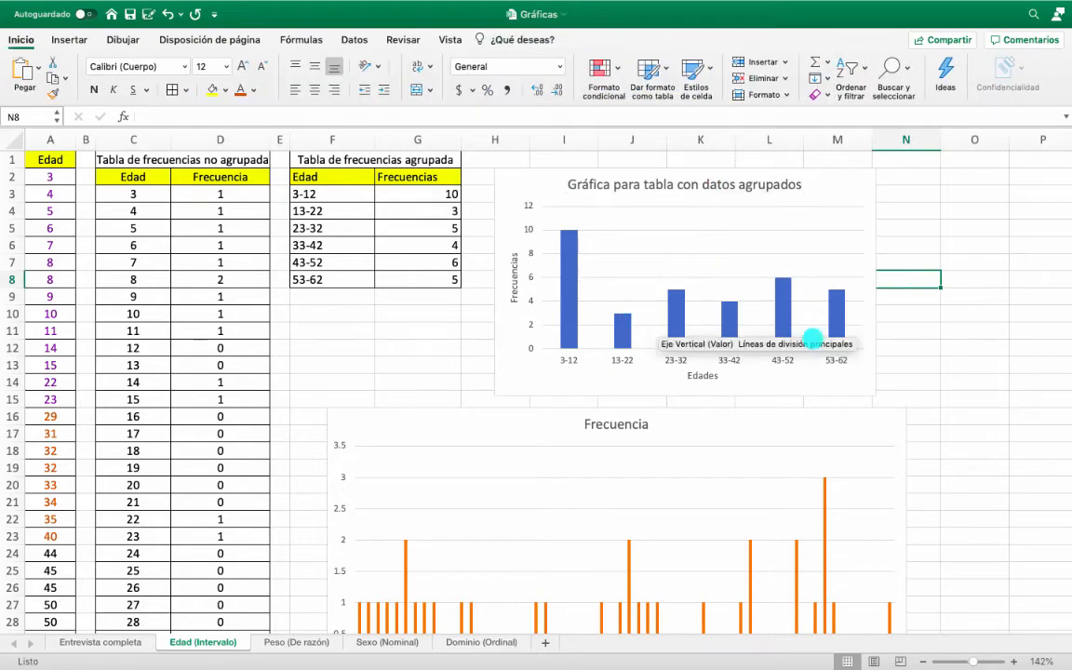
{"action": "scroll", "coordinate": [599, 372], "scroll_direction": "down", "scroll_amount": 4}
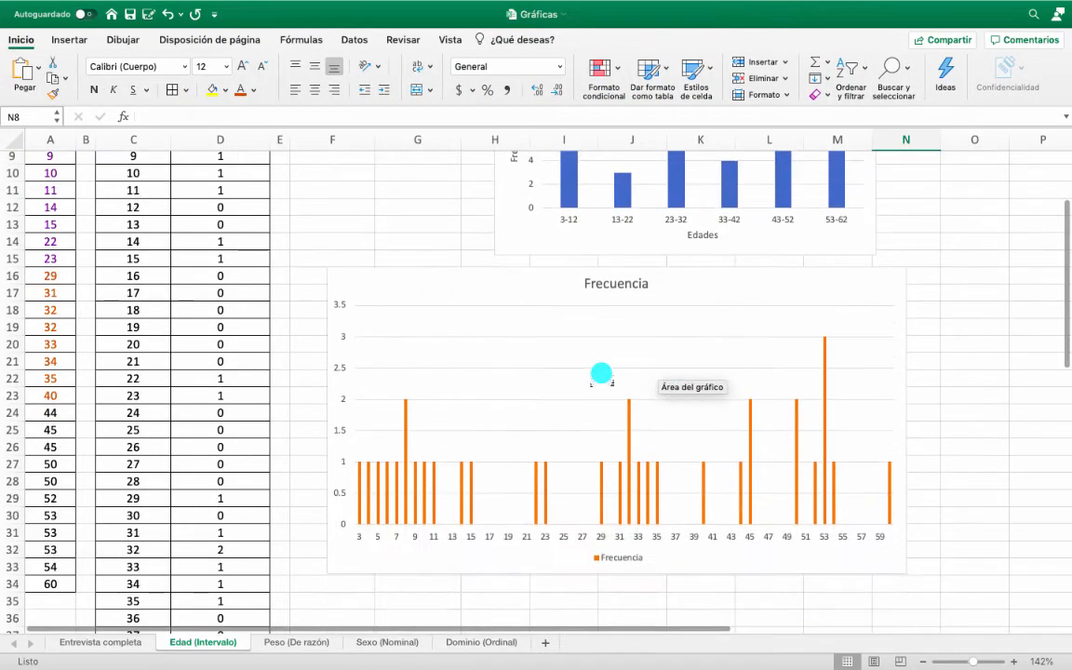
{"action": "scroll", "coordinate": [521, 372], "scroll_direction": "up", "scroll_amount": 4}
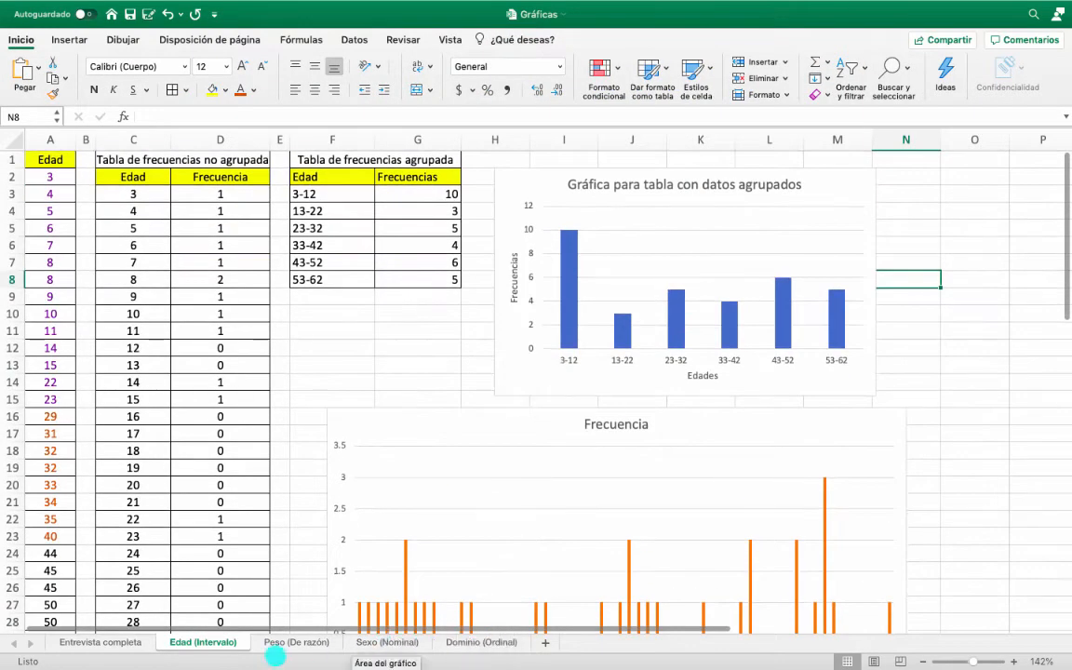
Step: Insert a histogram of the Peso data (A1:A34) on the Peso (De razón) sheet
{"action": "left_click", "coordinate": [287, 641]}
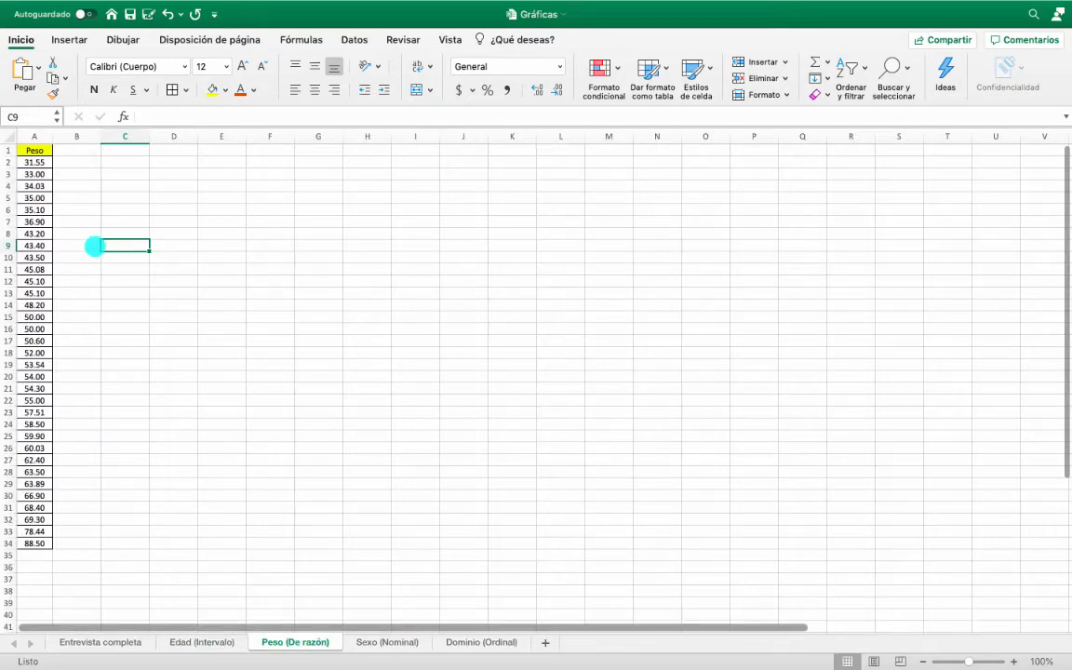
{"action": "scroll", "coordinate": [94, 245], "scroll_direction": "up", "scroll_amount": 3}
{"action": "left_click", "coordinate": [43, 155]}
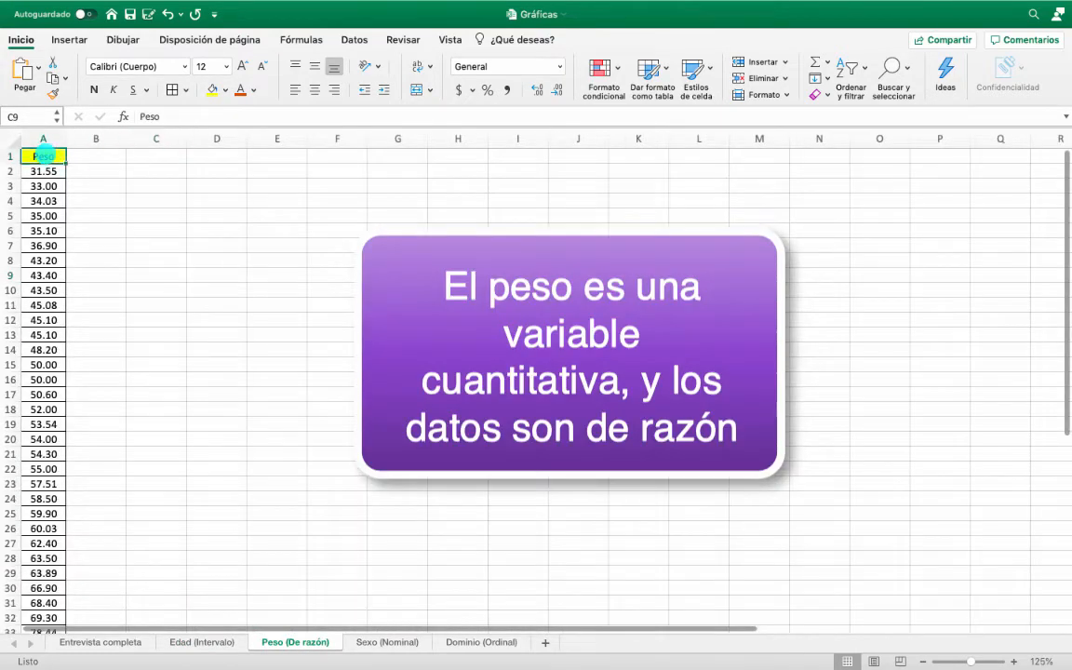
{"action": "left_click_drag", "start_coordinate": [44, 155], "coordinate": [43, 616]}
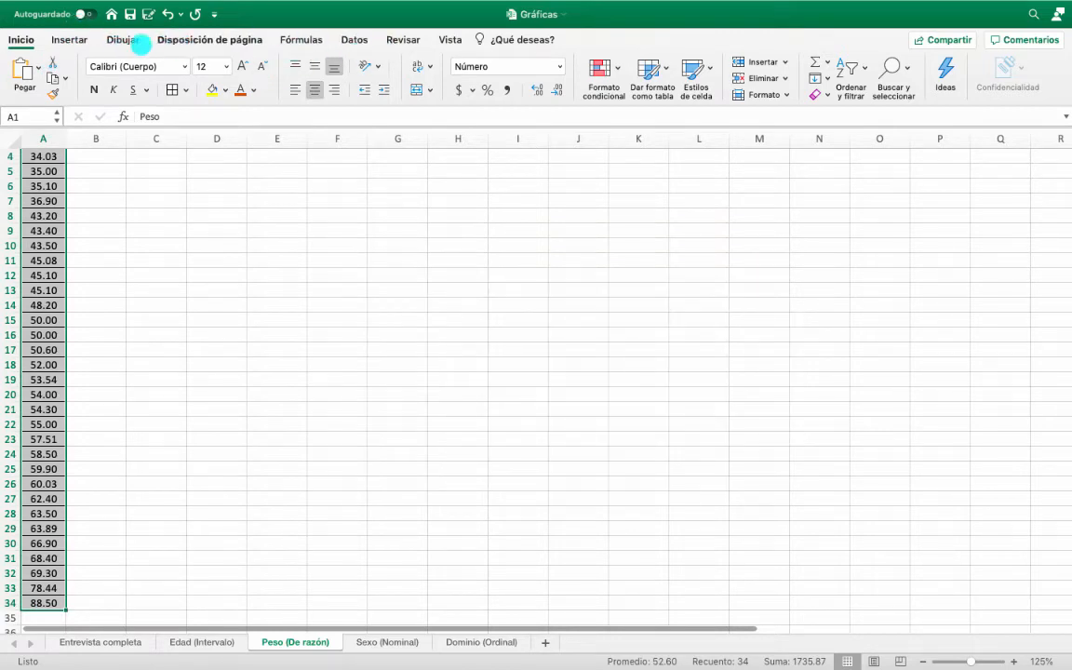
{"action": "left_click", "coordinate": [78, 39]}
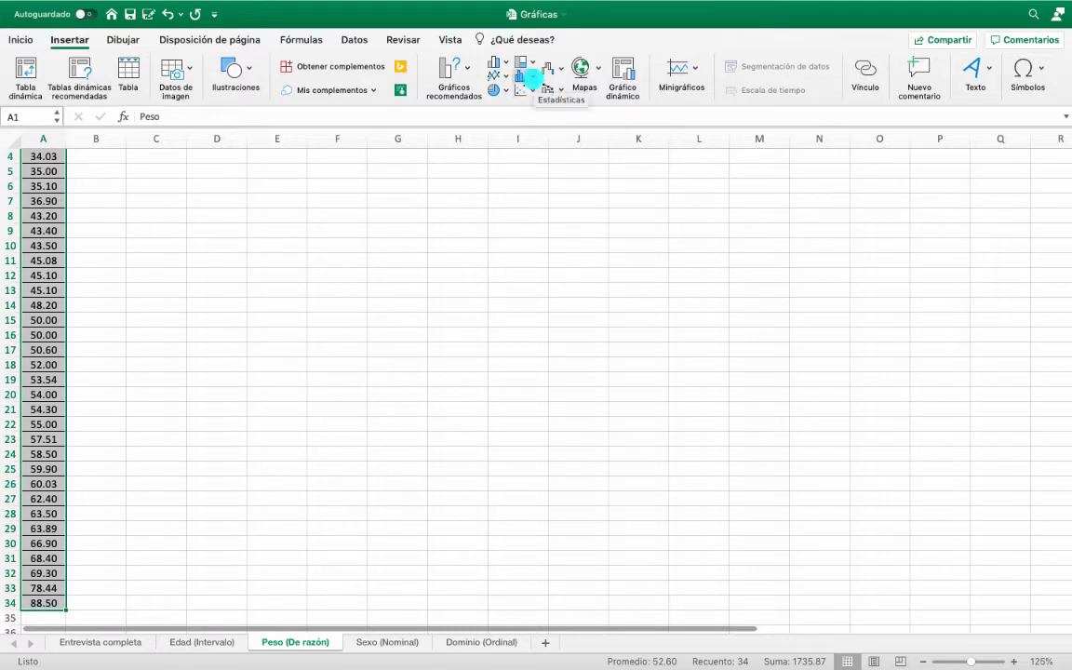
{"action": "left_click", "coordinate": [530, 79]}
{"action": "left_click", "coordinate": [548, 142]}
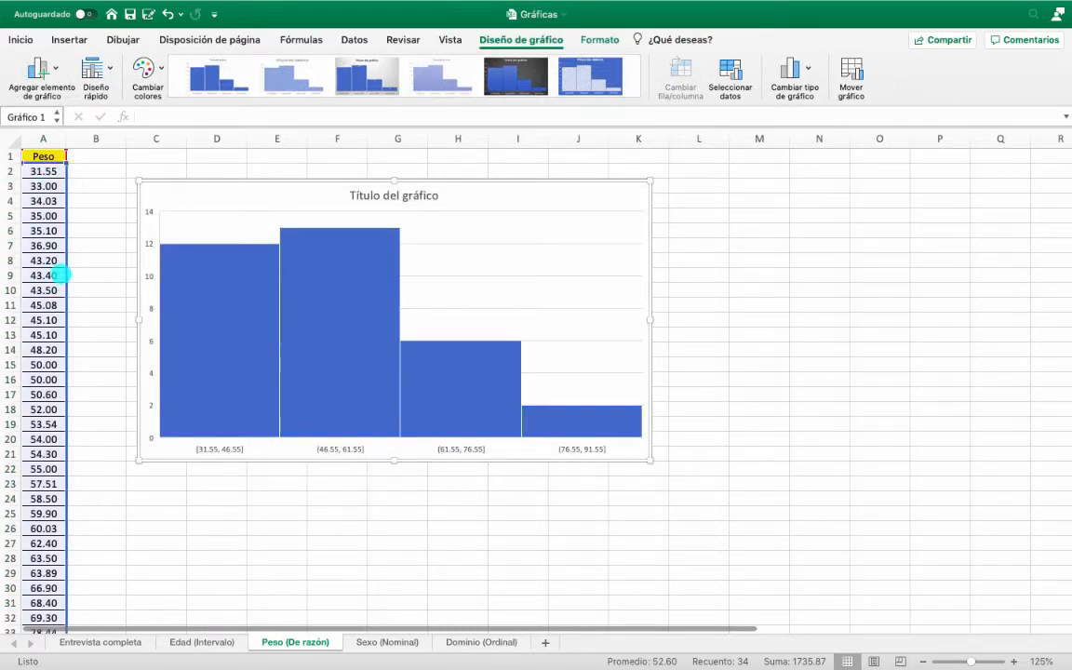
Step: Examine the weight intervals along the histogram's horizontal axis and the height of each bar
{"action": "scroll", "coordinate": [566, 441], "scroll_direction": "up", "scroll_amount": 5}
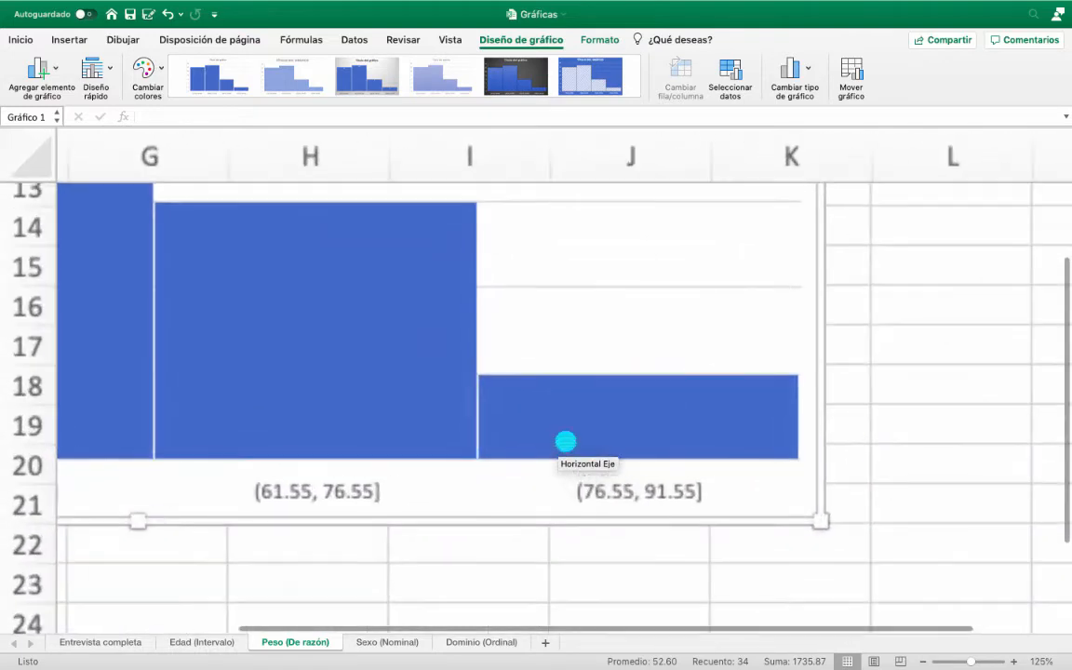
{"action": "scroll", "coordinate": [567, 439], "scroll_direction": "left", "scroll_amount": 2}
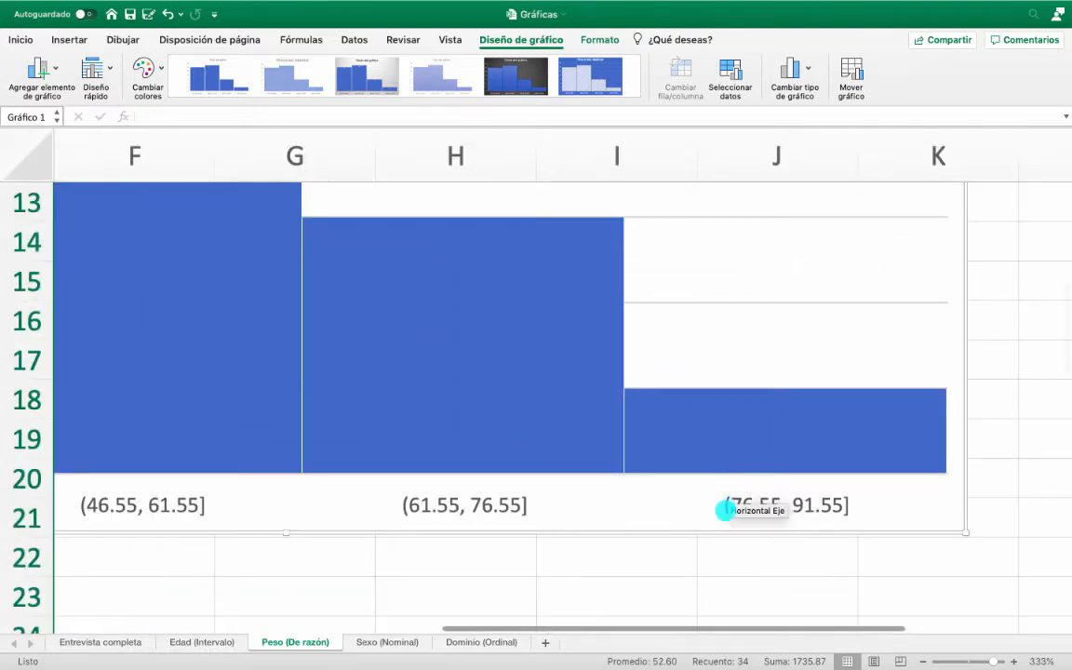
{"action": "scroll", "coordinate": [847, 521], "scroll_direction": "down", "scroll_amount": 5}
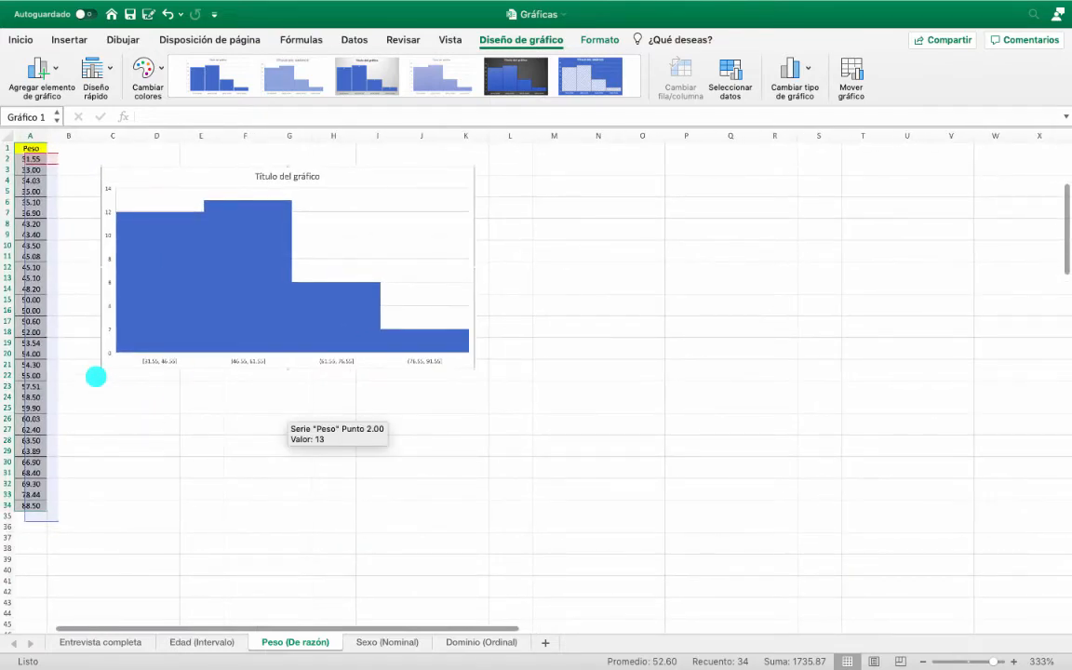
{"action": "scroll", "coordinate": [95, 375], "scroll_direction": "up", "scroll_amount": 5}
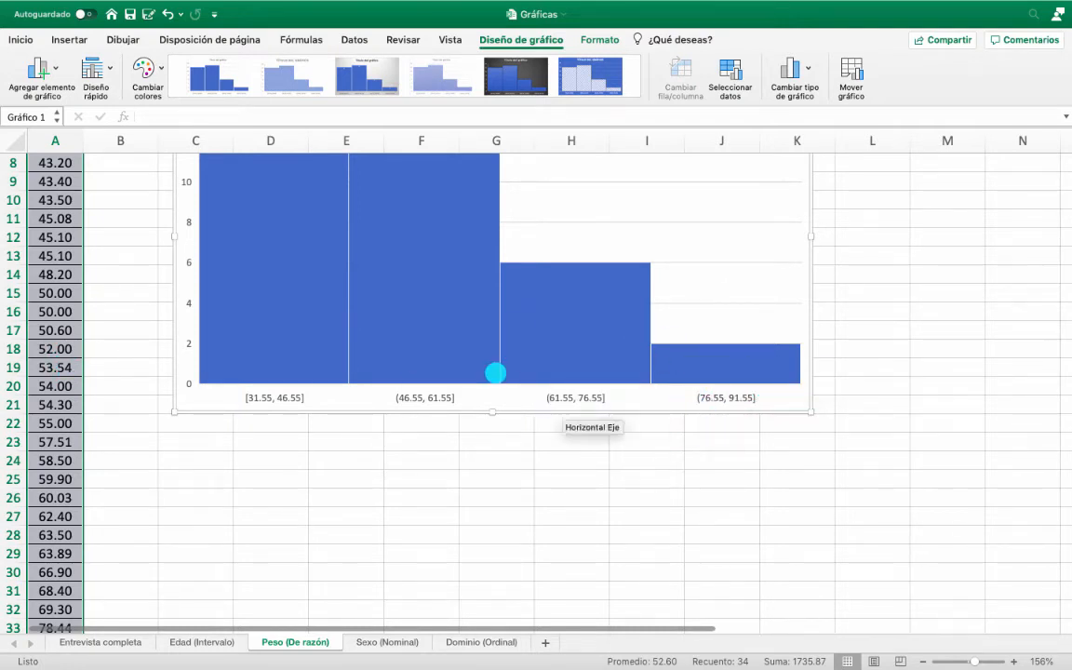
{"action": "scroll", "coordinate": [448, 420], "scroll_direction": "up", "scroll_amount": 5}
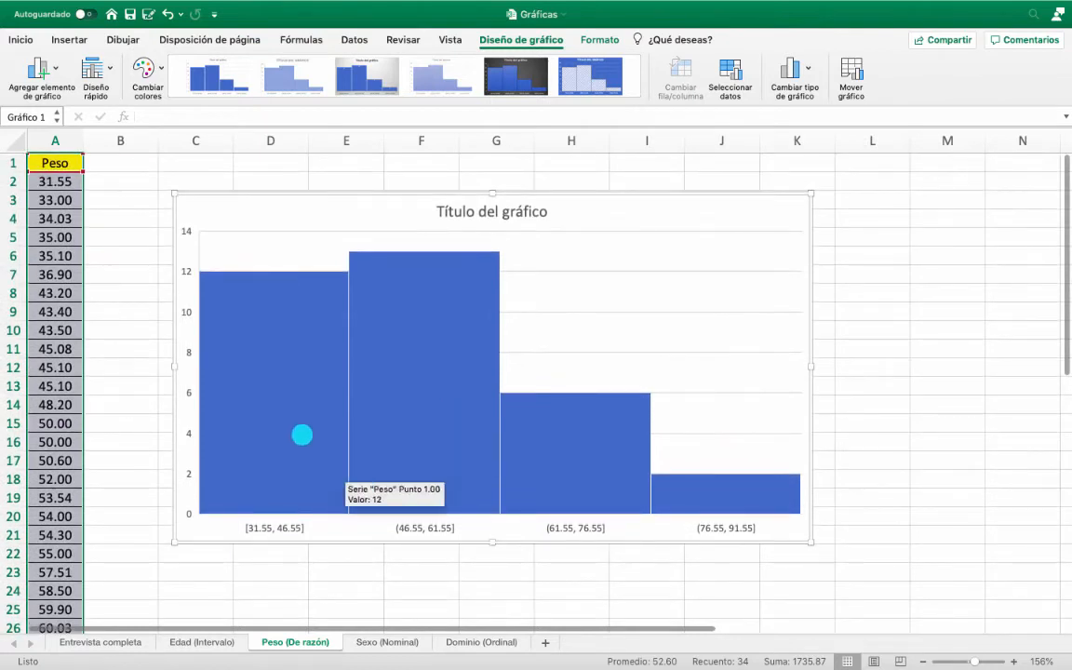
Step: Check the histogram's first bar against the weights in A2:A13 that fall within its interval
{"action": "left_click", "coordinate": [302, 434]}
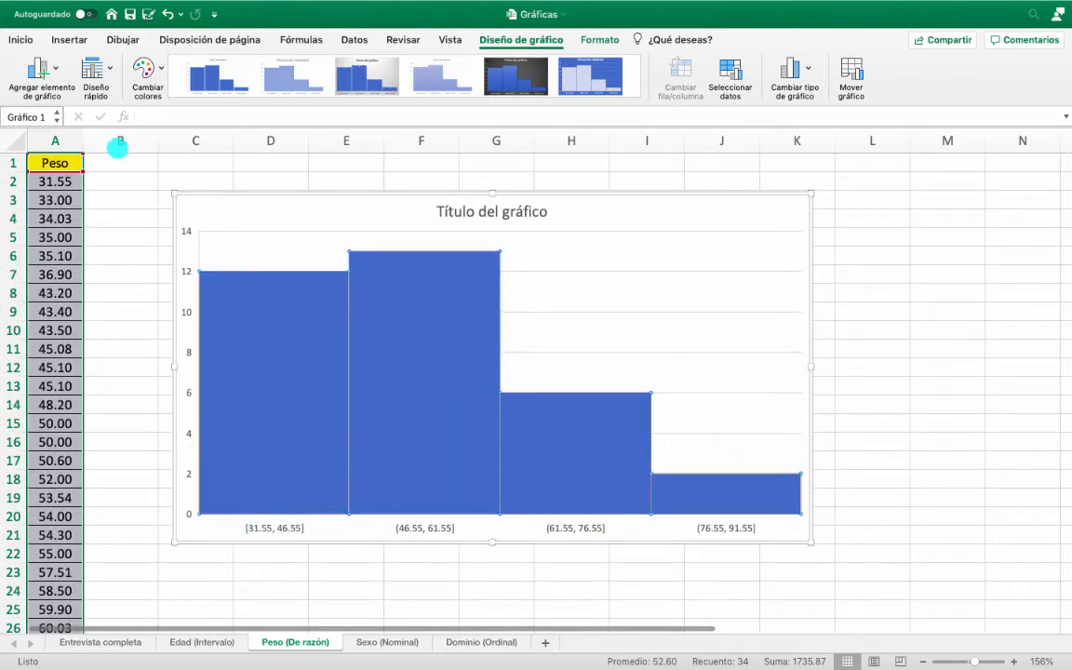
{"action": "left_click", "coordinate": [68, 182]}
{"action": "left_click_drag", "start_coordinate": [68, 182], "coordinate": [56, 385]}
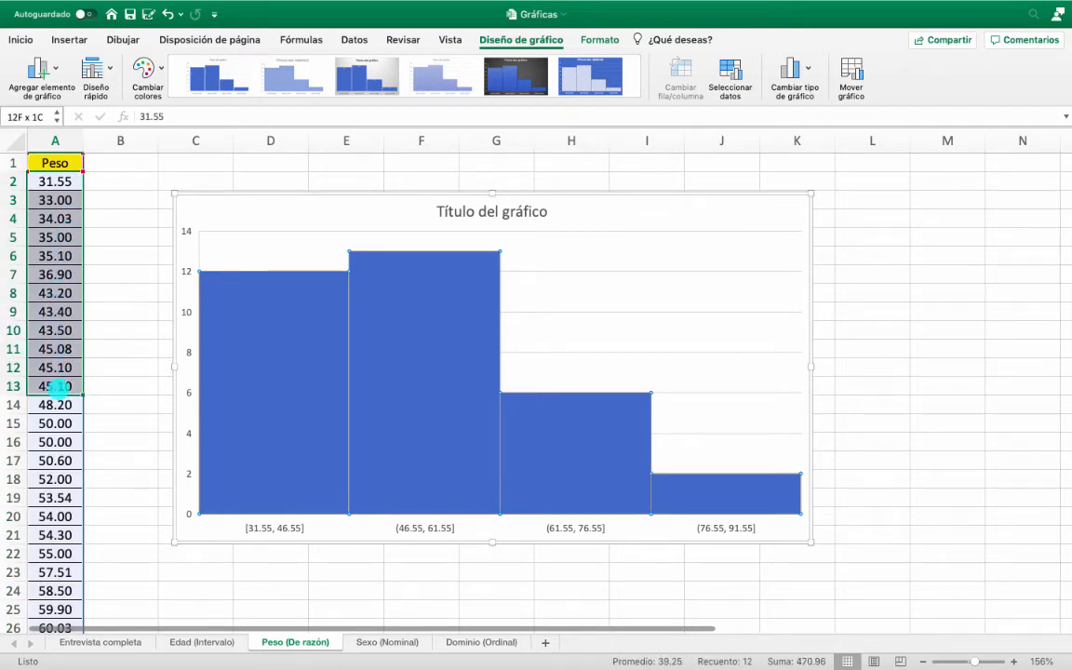
{"action": "left_click_drag", "start_coordinate": [65, 385], "coordinate": [65, 387]}
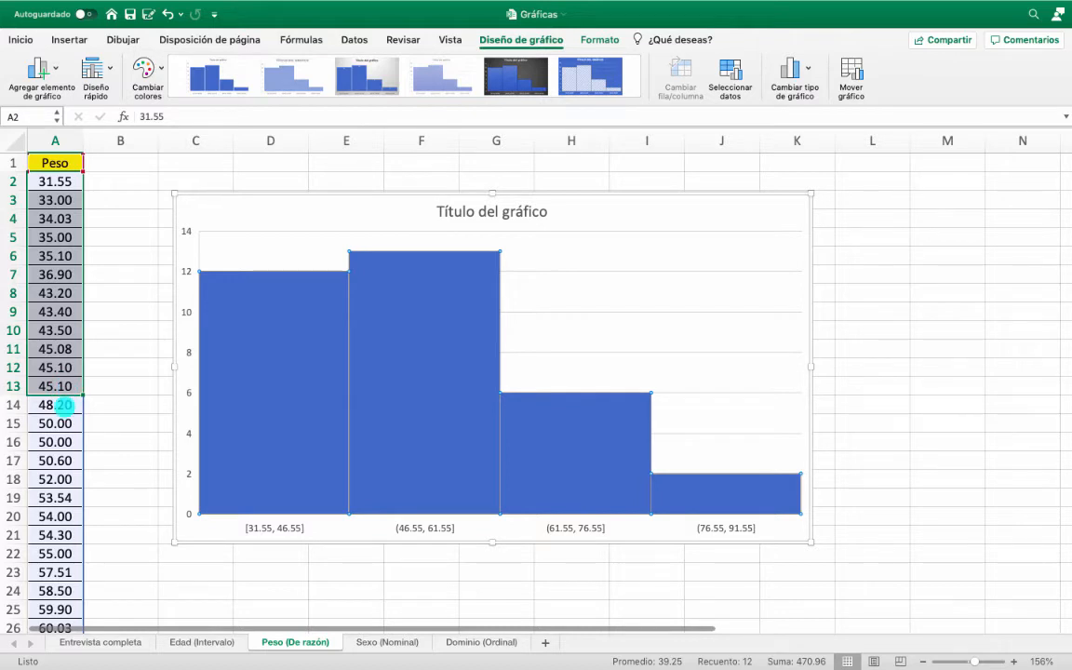
{"action": "left_click", "coordinate": [104, 410]}
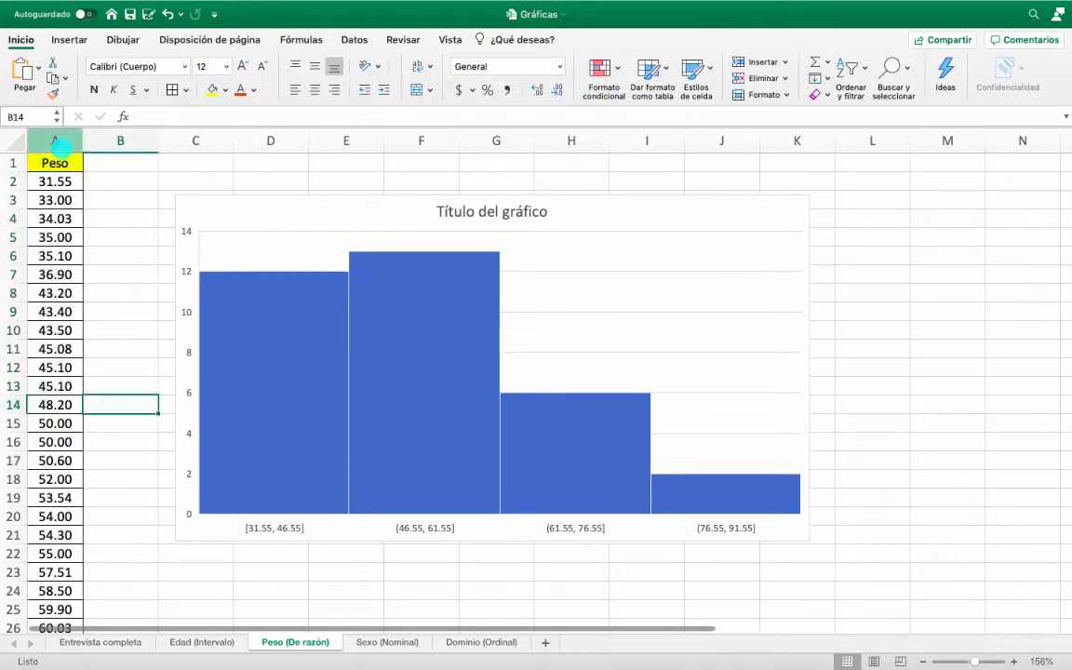
Step: Review the order of the weights in column A and the sorting commands available for the Peso data
{"action": "left_click_drag", "start_coordinate": [53, 182], "coordinate": [46, 465]}
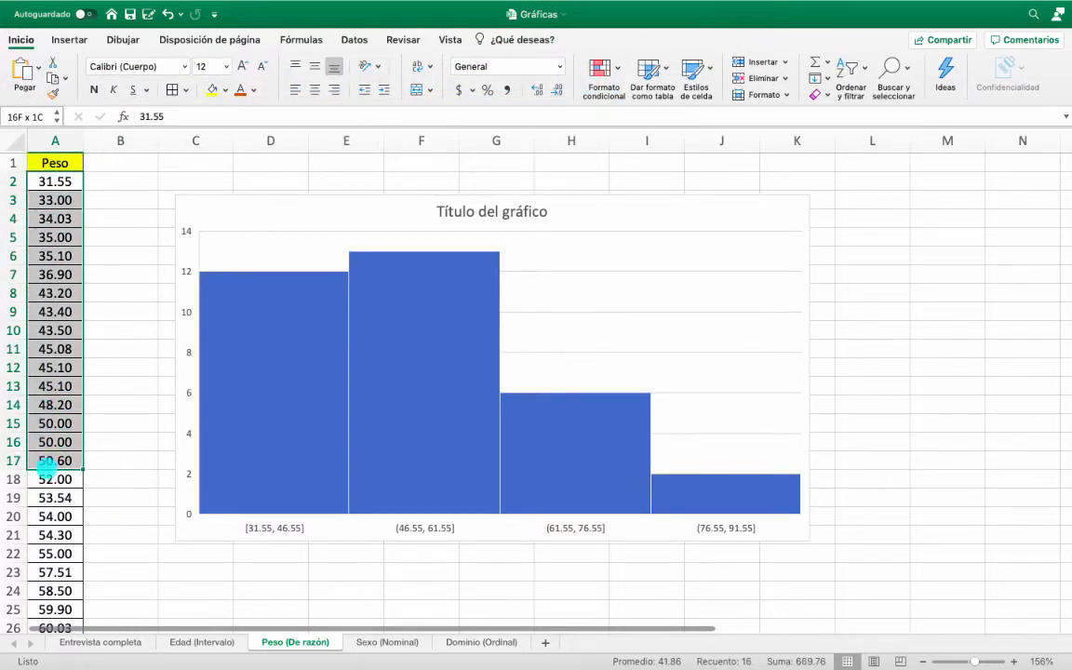
{"action": "left_click", "coordinate": [137, 272]}
{"action": "left_click", "coordinate": [55, 141]}
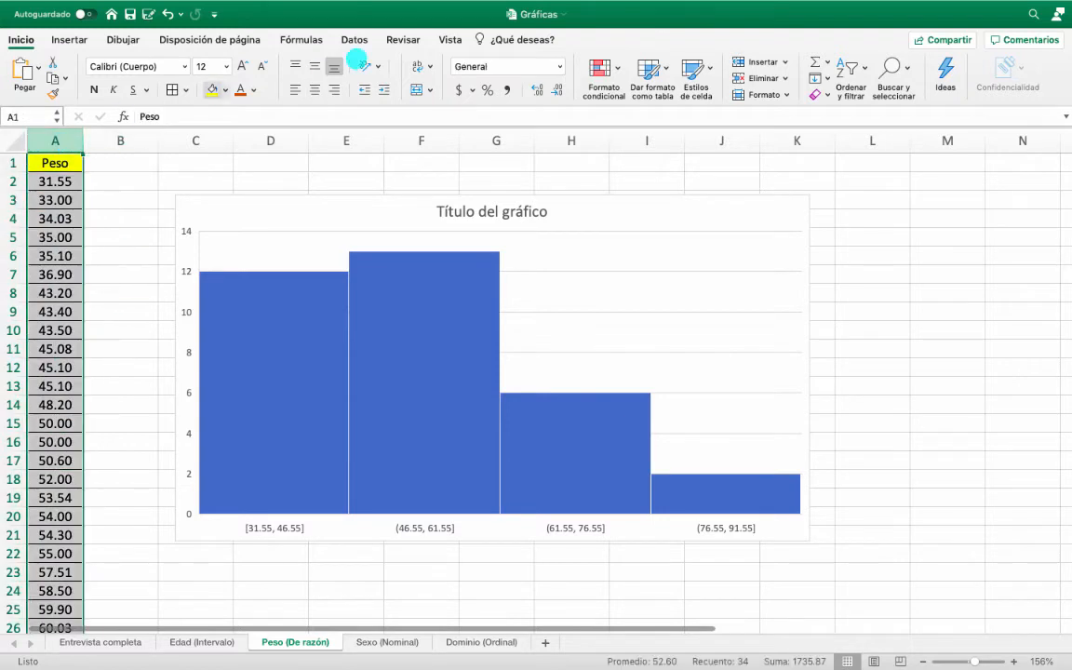
{"action": "left_click", "coordinate": [354, 41]}
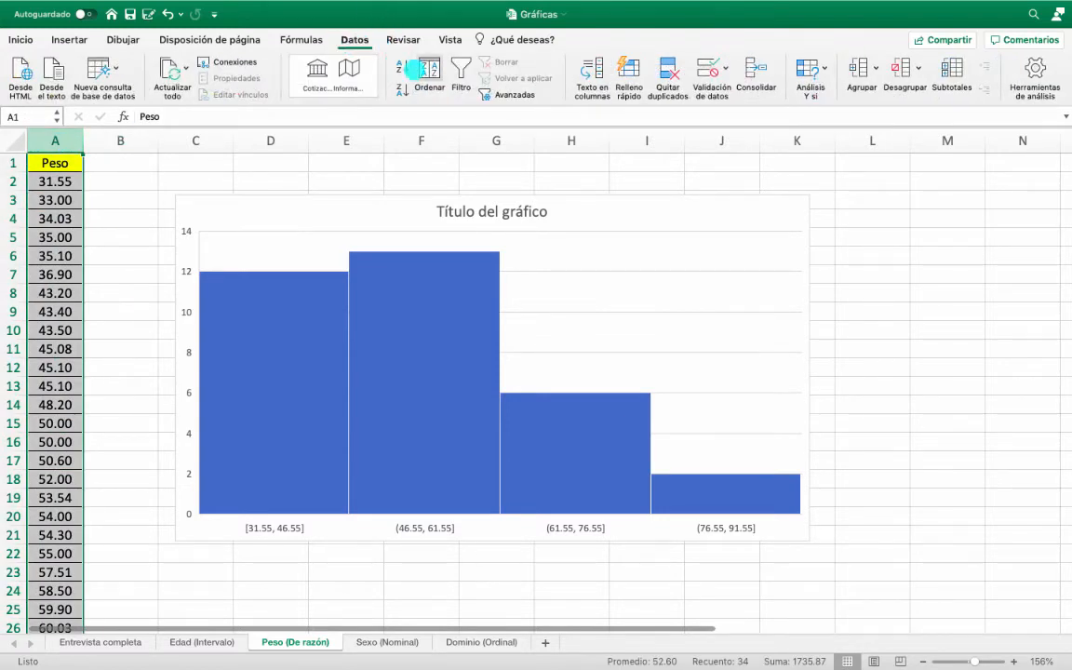
{"action": "left_click", "coordinate": [136, 256]}
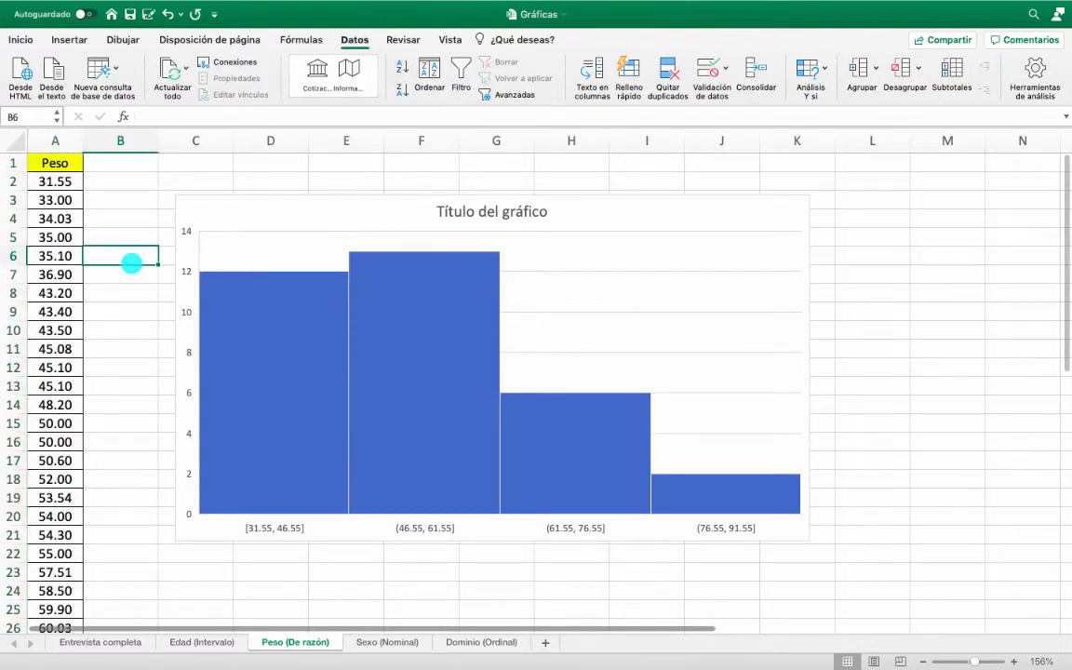
Step: Compare the histogram's first two bars with the weights in A2:A13 and A14:A26 respectively
{"action": "left_click_drag", "start_coordinate": [60, 181], "coordinate": [70, 384]}
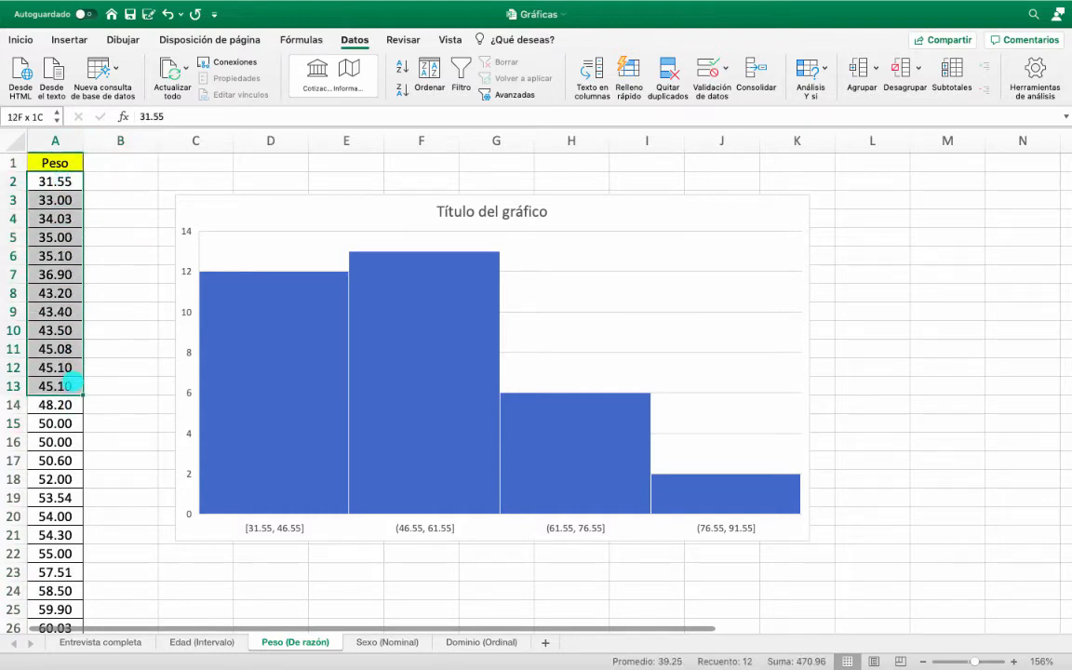
{"action": "mouse_move", "coordinate": [203, 279]}
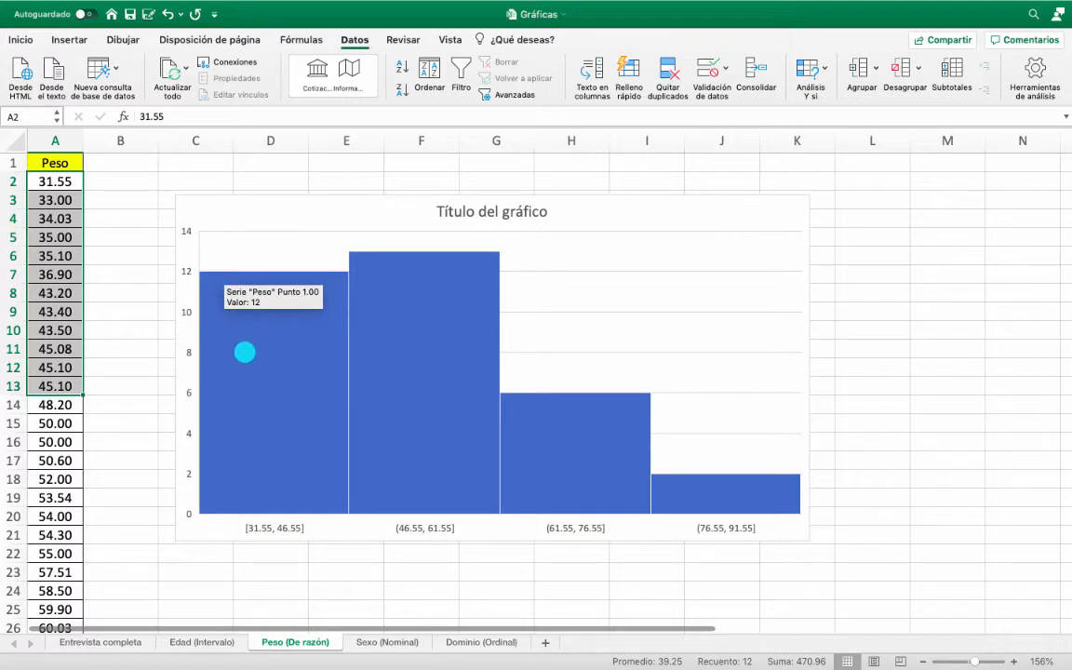
{"action": "mouse_move", "coordinate": [387, 301]}
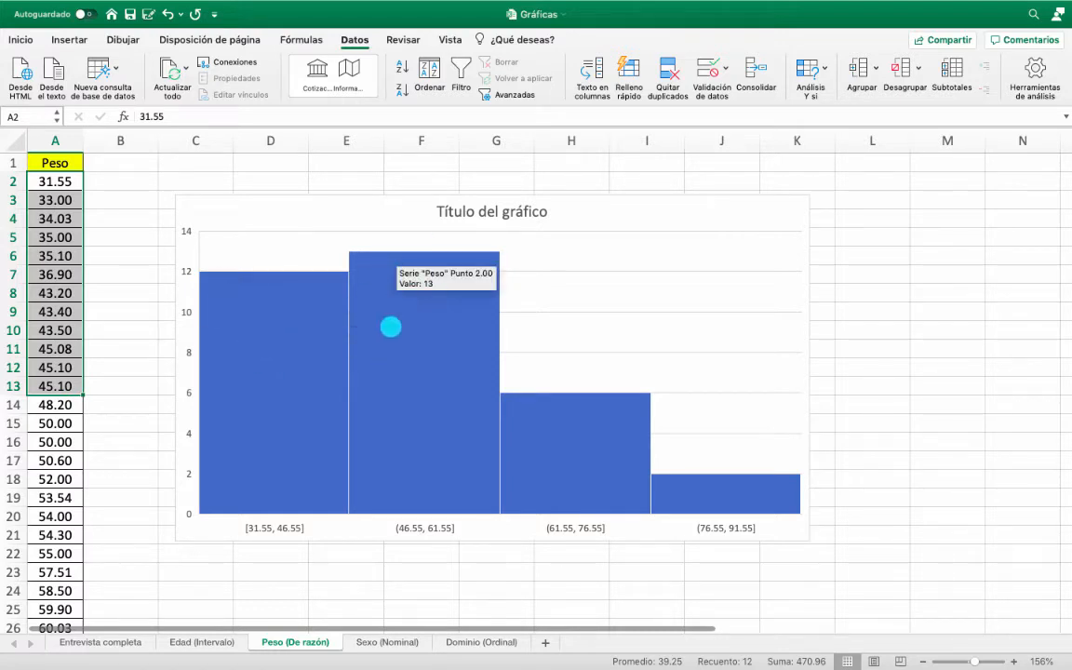
{"action": "left_click_drag", "start_coordinate": [46, 404], "coordinate": [43, 626]}
Step: Open the histogram's data series options and set the bins by width (Ancho del rango) to 10
{"action": "left_click", "coordinate": [444, 376]}
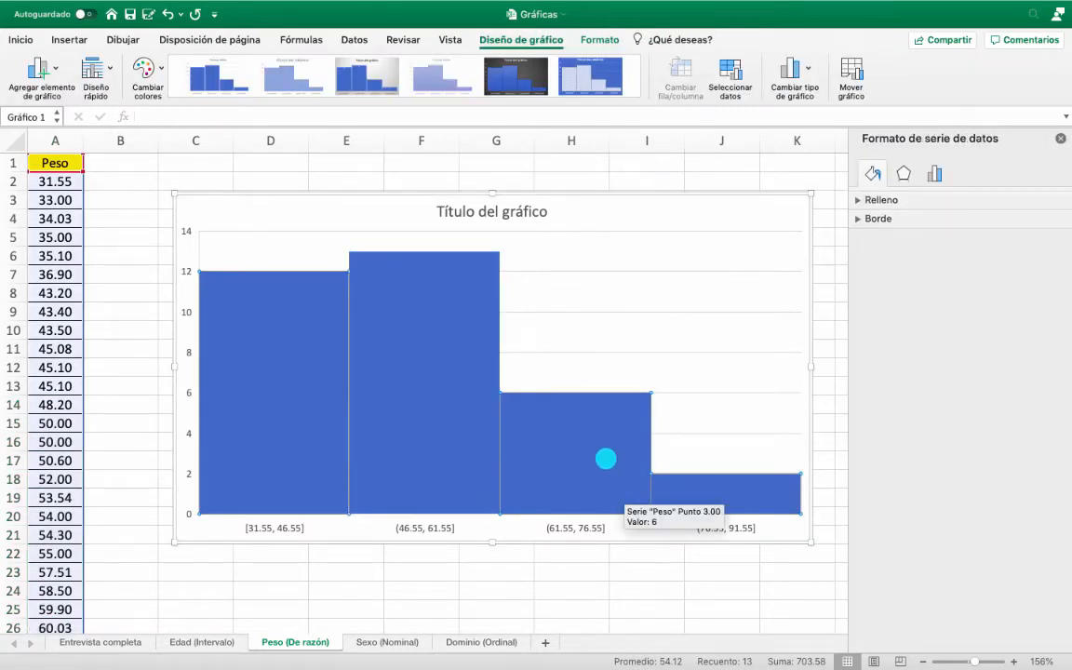
{"action": "left_click", "coordinate": [934, 173]}
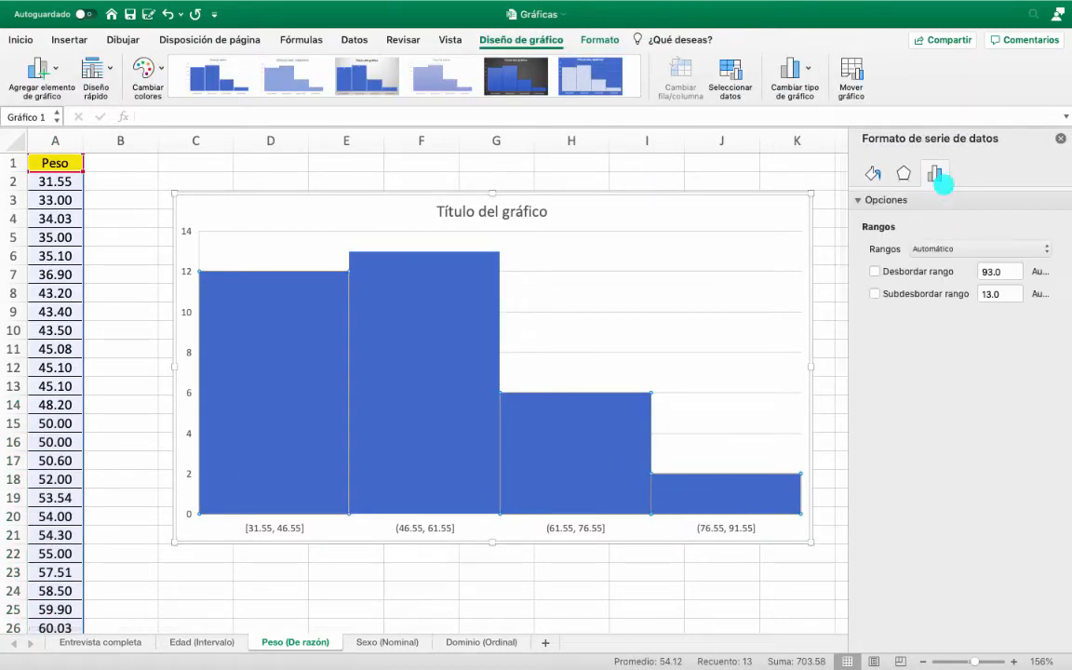
{"action": "left_click", "coordinate": [928, 247]}
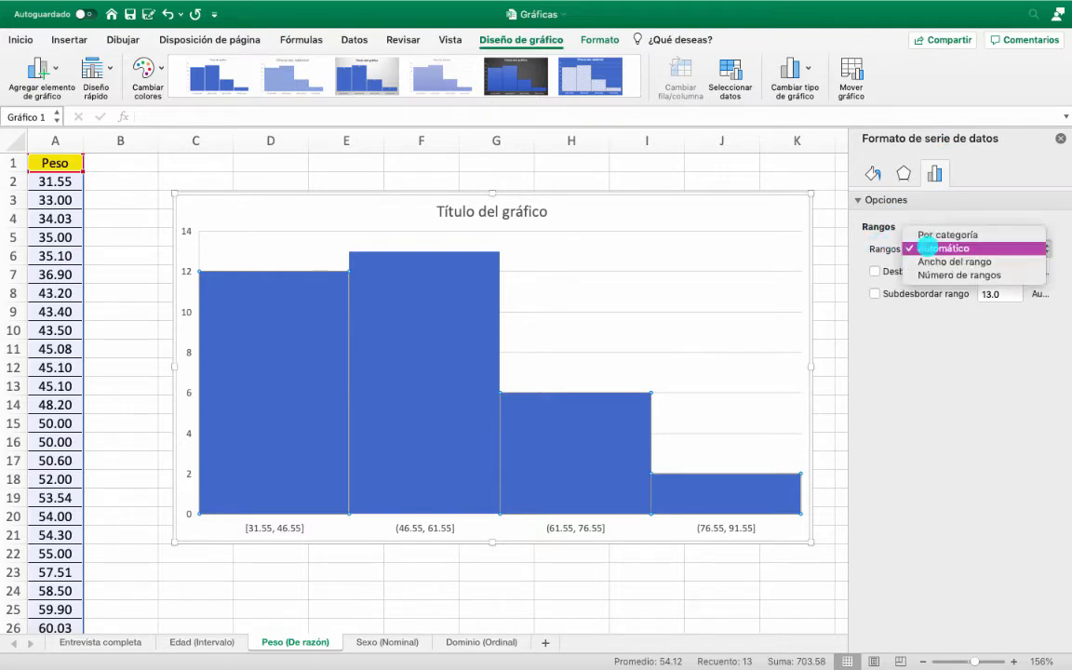
{"action": "left_click", "coordinate": [942, 259]}
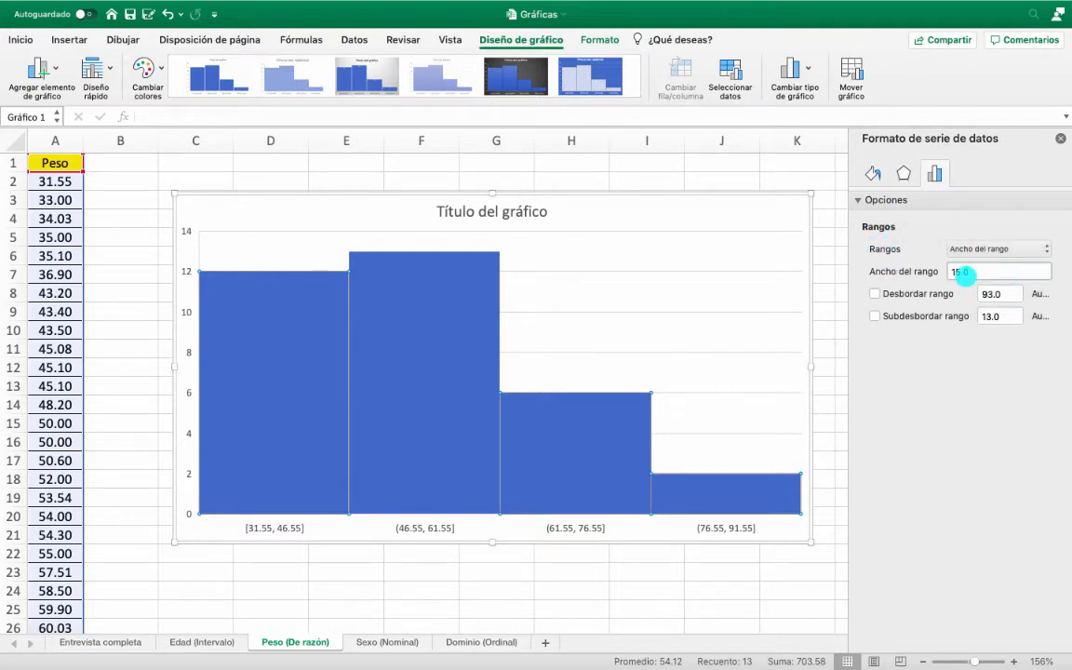
{"action": "left_click_drag", "start_coordinate": [981, 273], "coordinate": [883, 272]}
{"action": "type", "text": "10"}
{"action": "key", "text": "Return"}
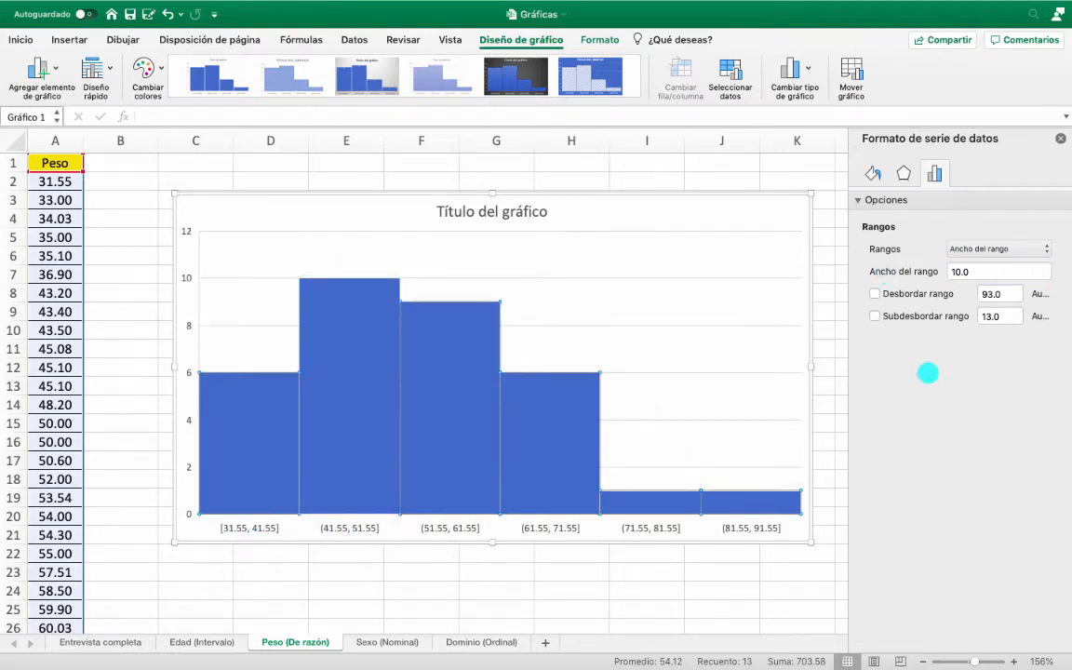
Step: Set the histogram's bin width (Ancho del rango) to 15
{"action": "double_click", "coordinate": [972, 270]}
{"action": "type", "text": "15"}
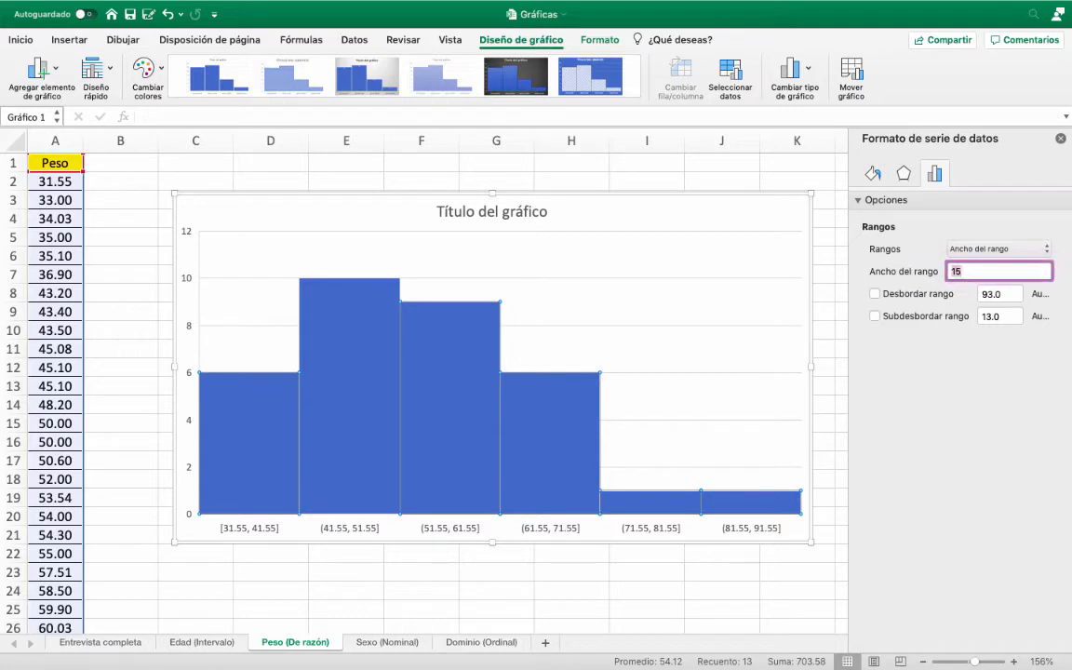
{"action": "key", "text": "Return"}
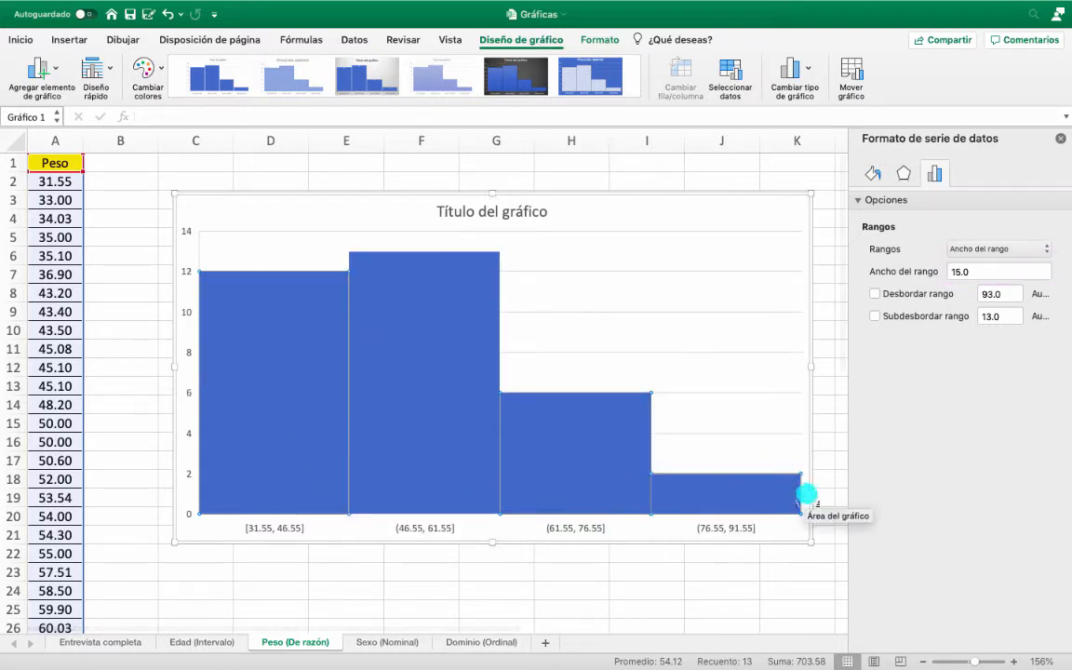
Step: Define the histogram's bins by count (Número de rangos) with 6 bins, and move the chart to free the columns beside the Peso data
{"action": "left_click", "coordinate": [963, 248]}
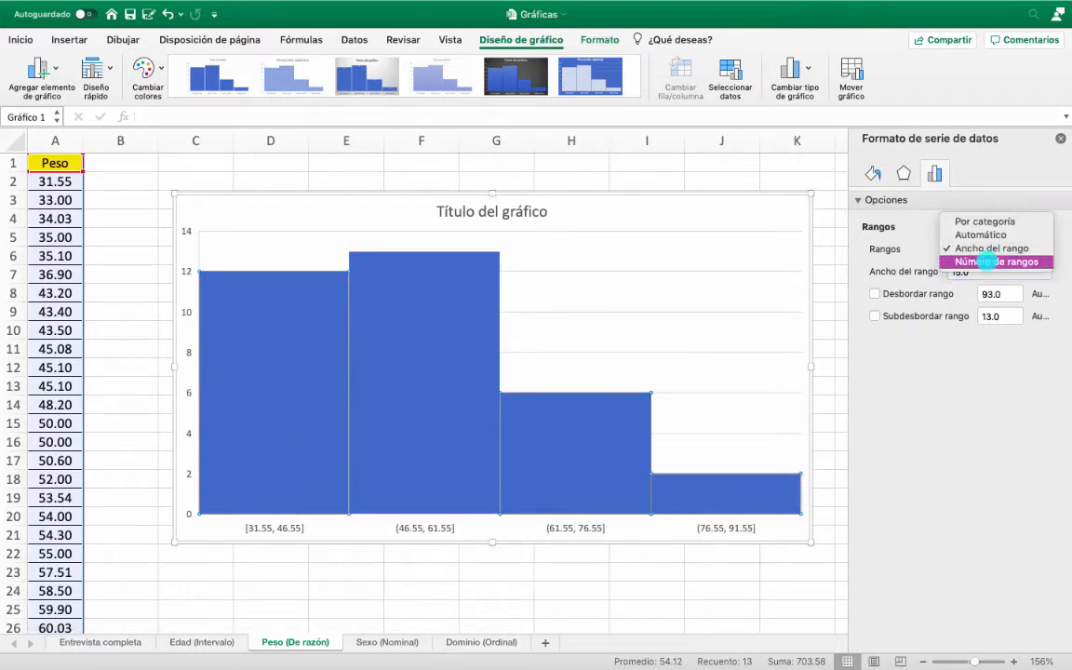
{"action": "left_click", "coordinate": [984, 262]}
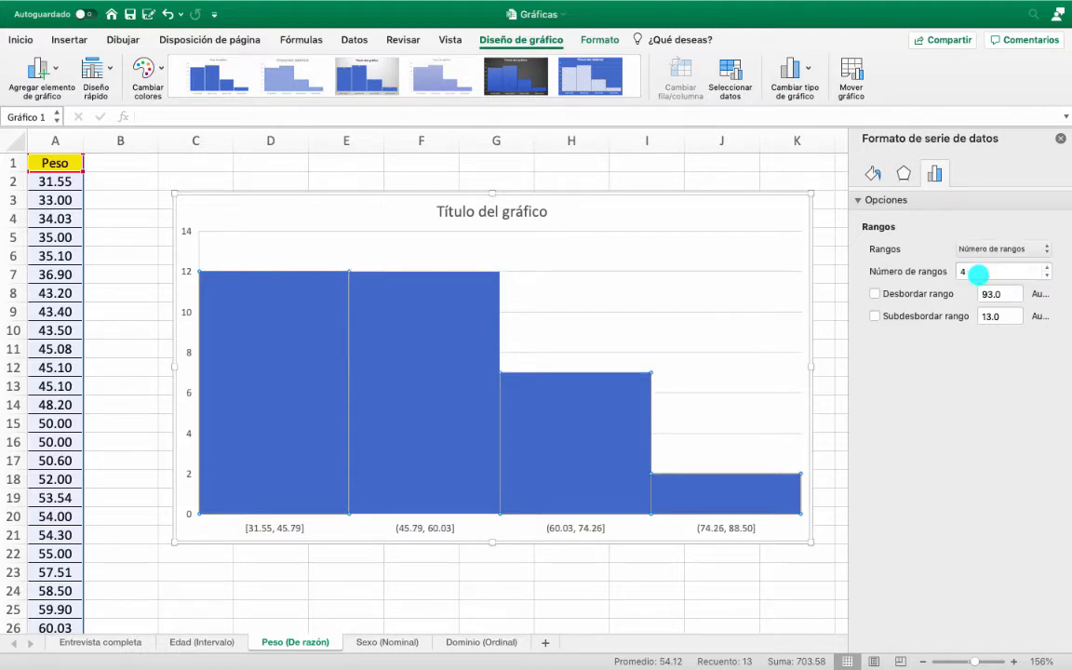
{"action": "left_click", "coordinate": [958, 271]}
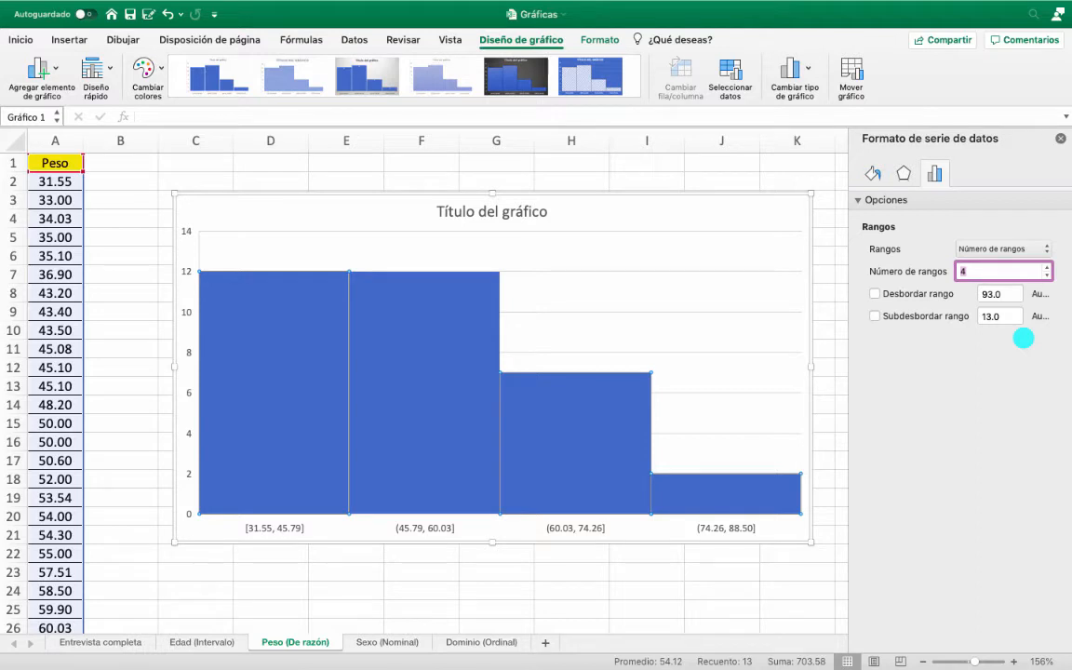
{"action": "type", "text": "6"}
{"action": "key", "text": "Return"}
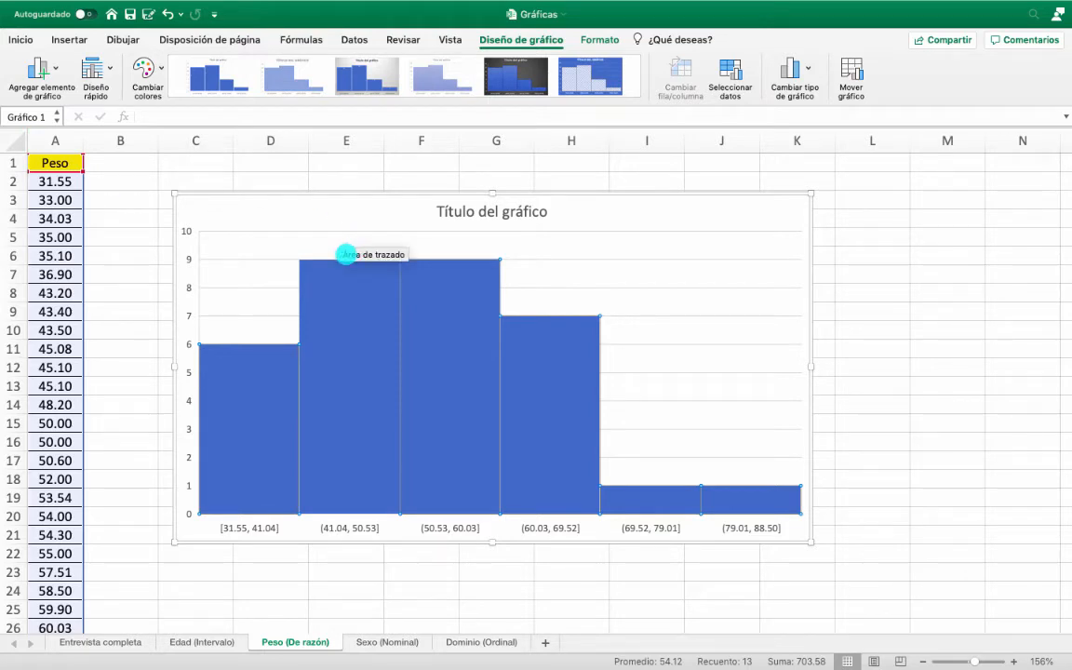
{"action": "left_click_drag", "start_coordinate": [296, 196], "coordinate": [254, 194]}
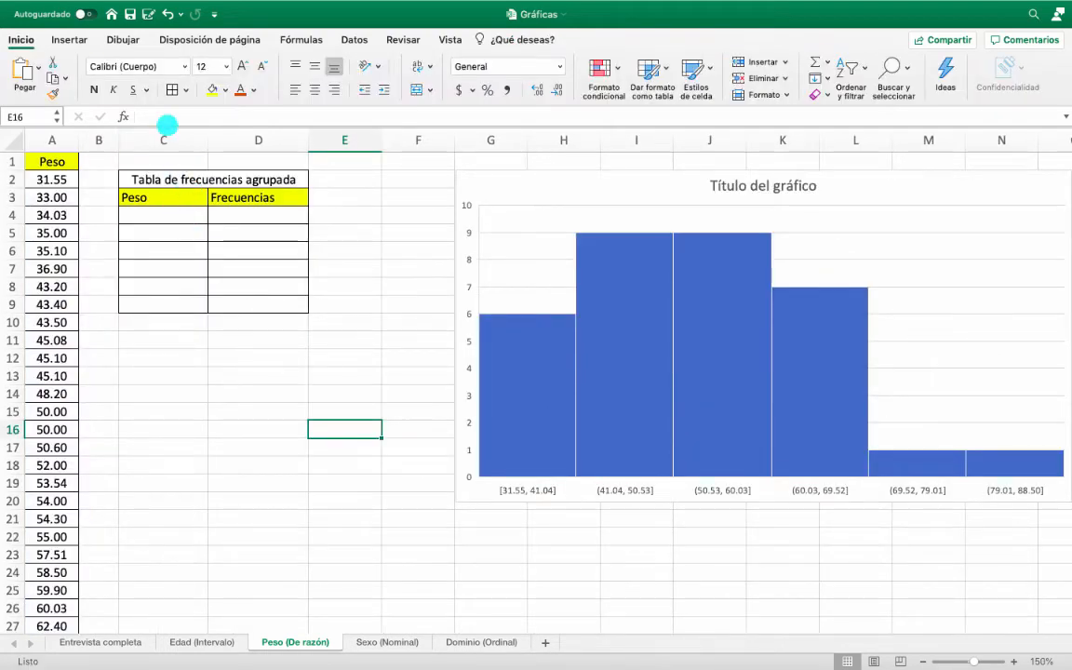
Step: Examine the empty grouped frequency table in C2:D9, including its Peso interval cells C4:C9
{"action": "left_click_drag", "start_coordinate": [176, 139], "coordinate": [261, 138]}
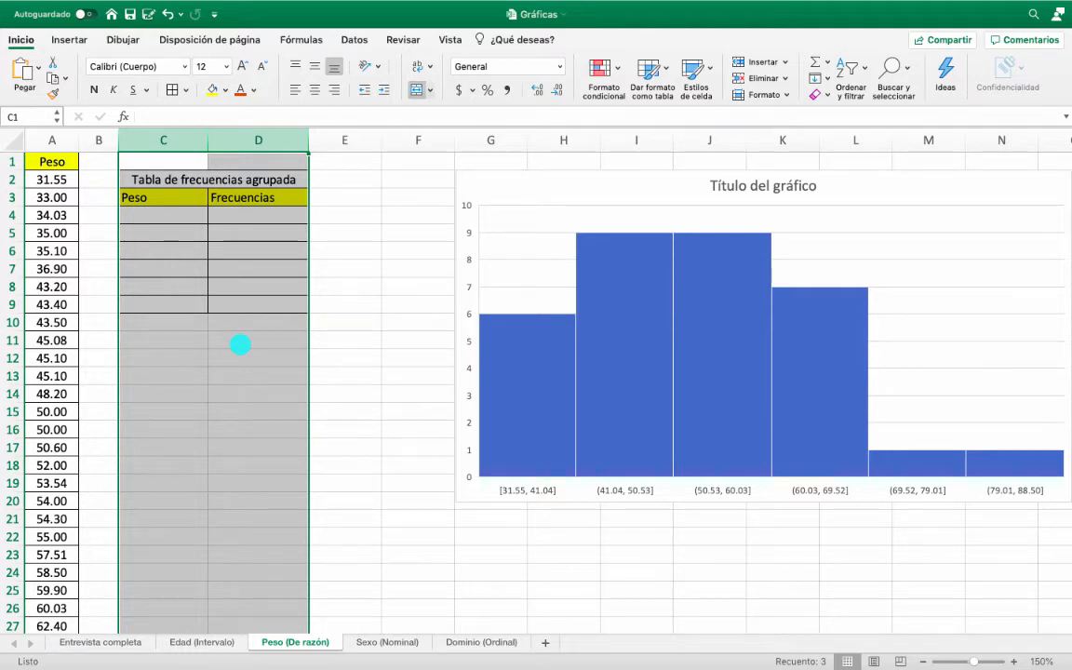
{"action": "left_click", "coordinate": [139, 215]}
{"action": "left_click", "coordinate": [163, 320]}
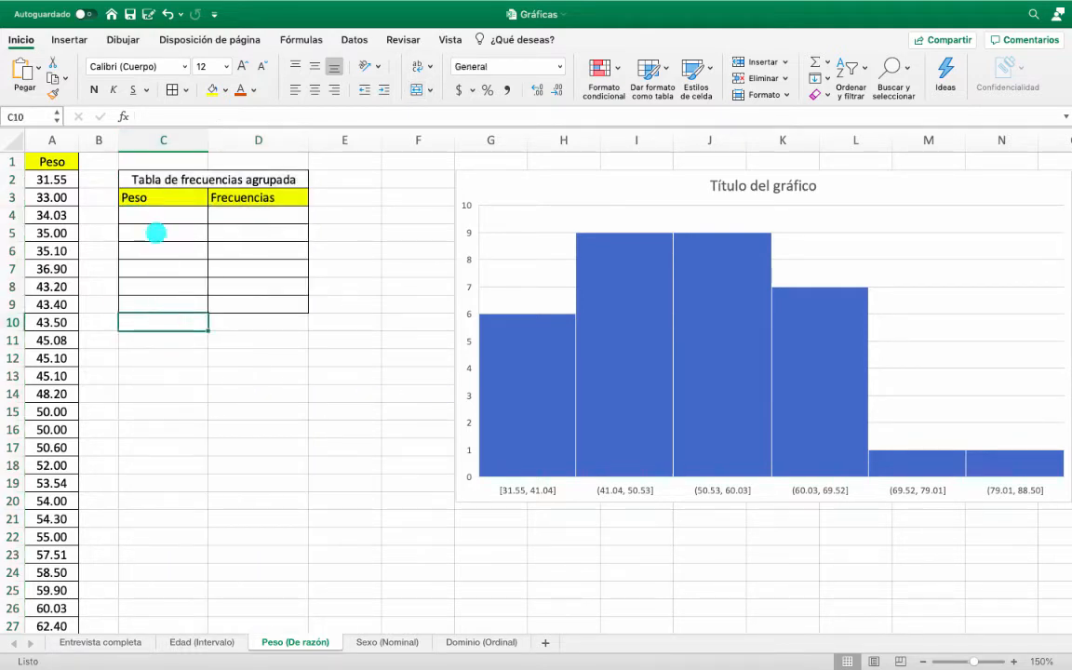
{"action": "left_click", "coordinate": [151, 214]}
{"action": "left_click_drag", "start_coordinate": [150, 214], "coordinate": [156, 301]}
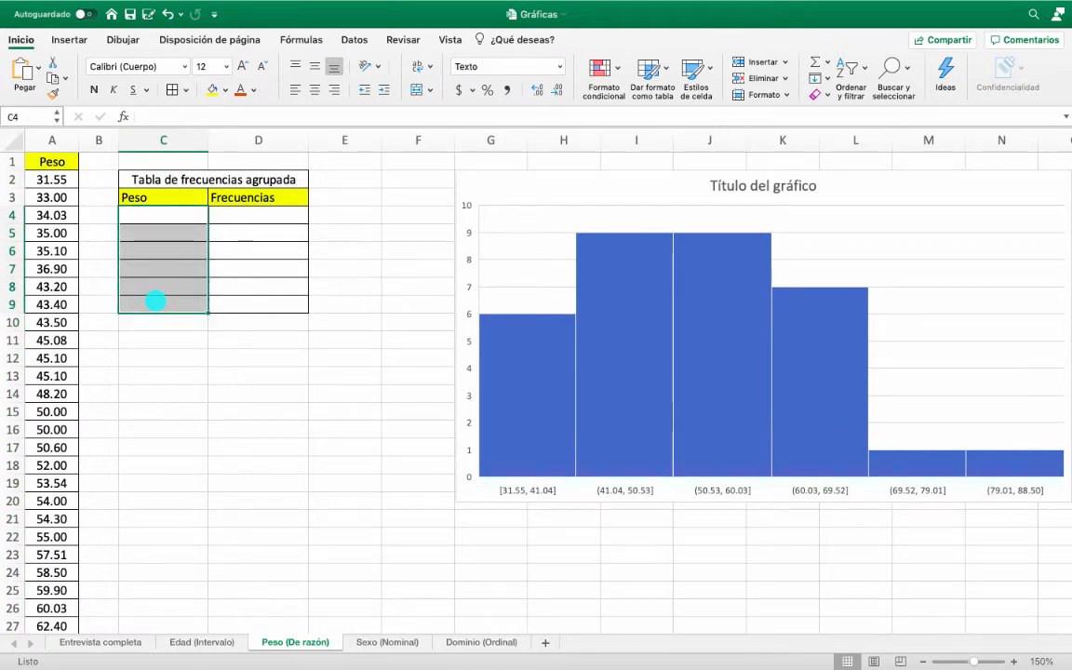
Step: Calculate the number of intervals in D12 with the formula =LOG(33)/LOG(2)
{"action": "left_click", "coordinate": [235, 357]}
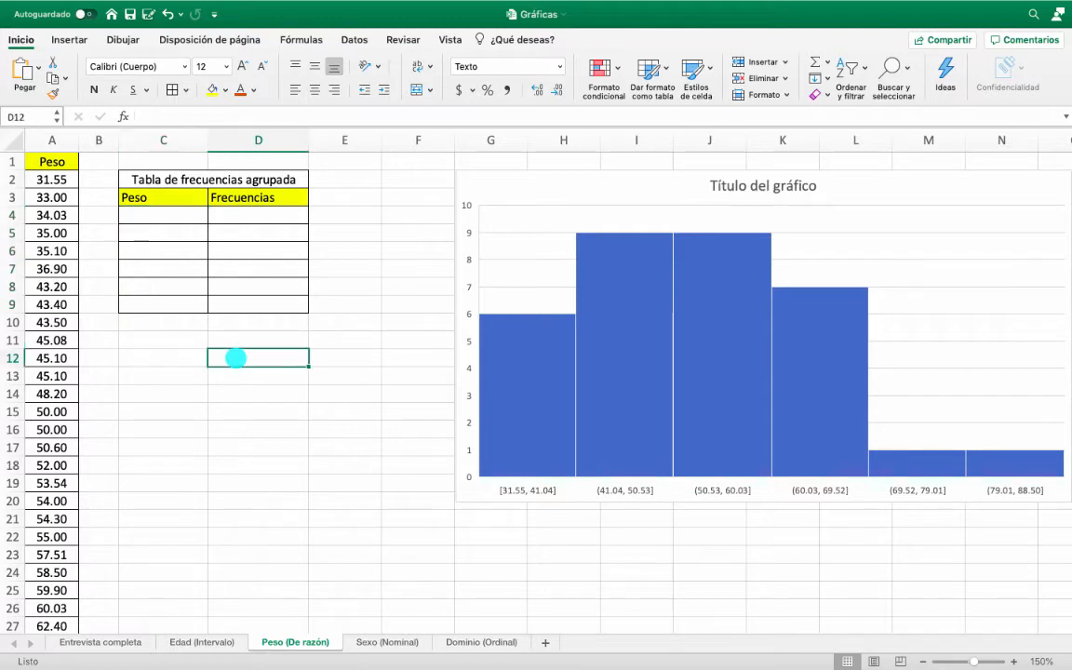
{"action": "type", "text": "k"}
{"action": "key", "text": "BackSpace"}
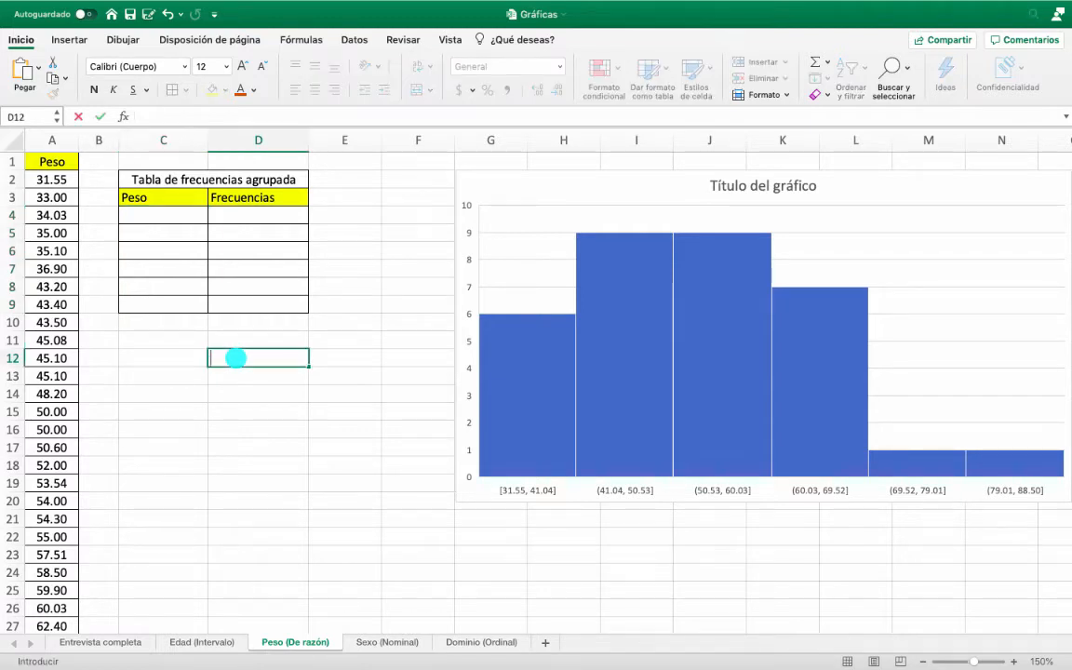
{"action": "type", "text": "=log("}
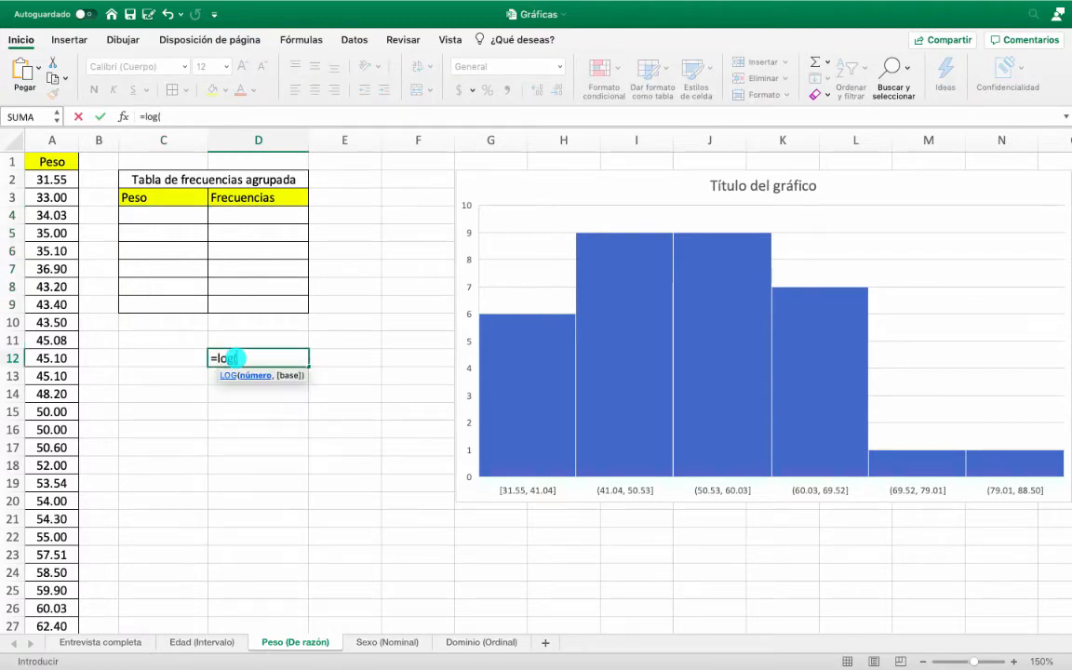
{"action": "scroll", "coordinate": [53, 310], "scroll_direction": "down", "scroll_amount": 10}
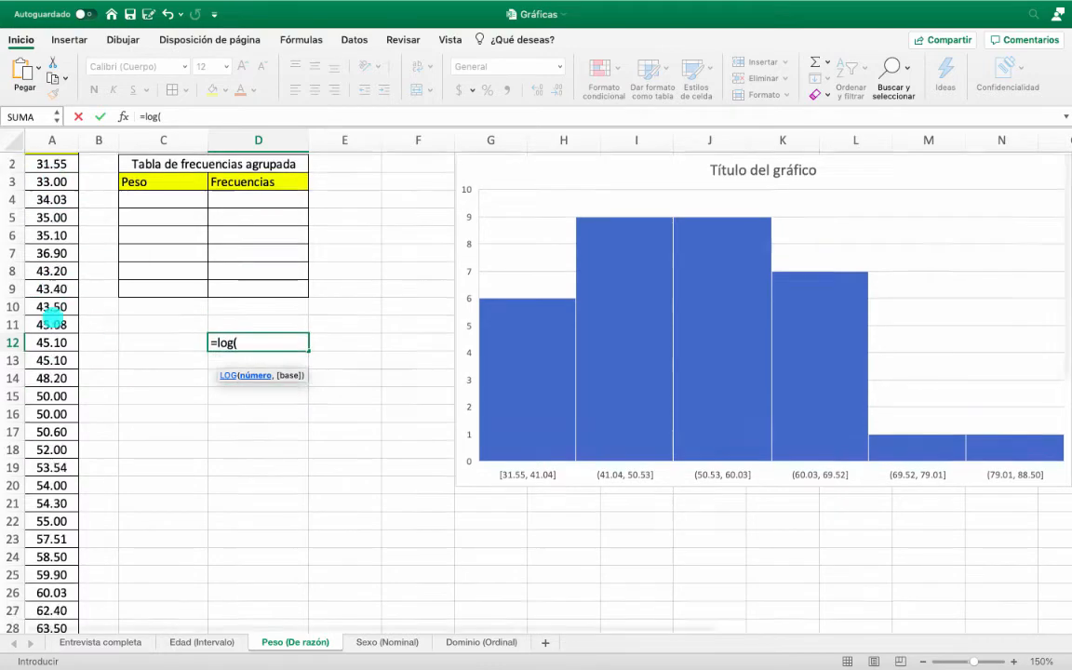
{"action": "scroll", "coordinate": [33, 414], "scroll_direction": "up", "scroll_amount": 10}
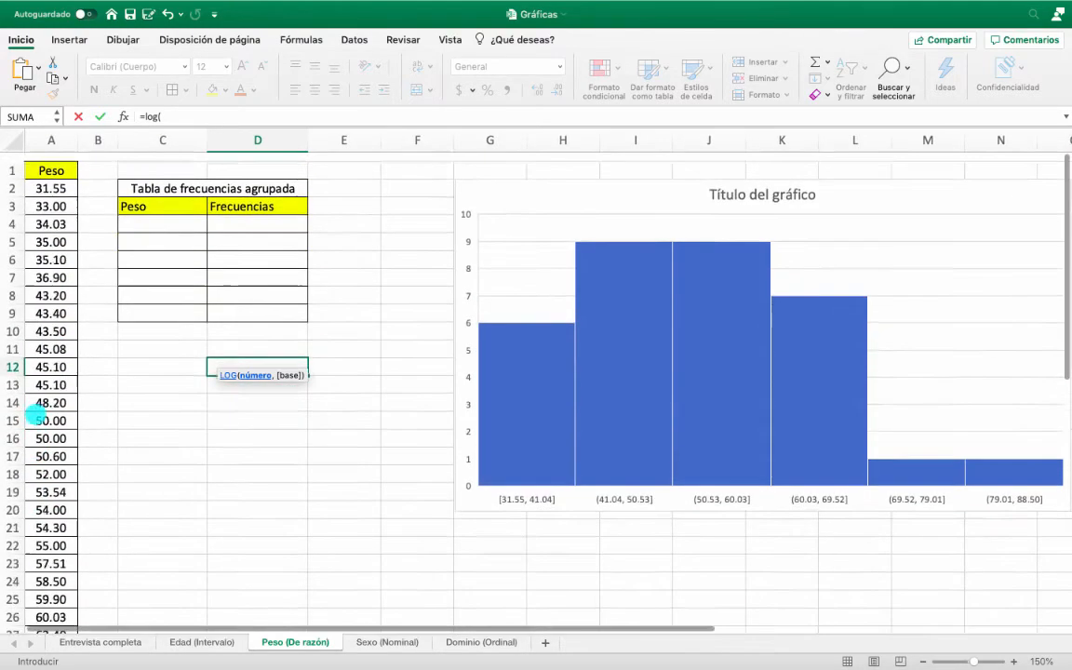
{"action": "type", "text": "3"}
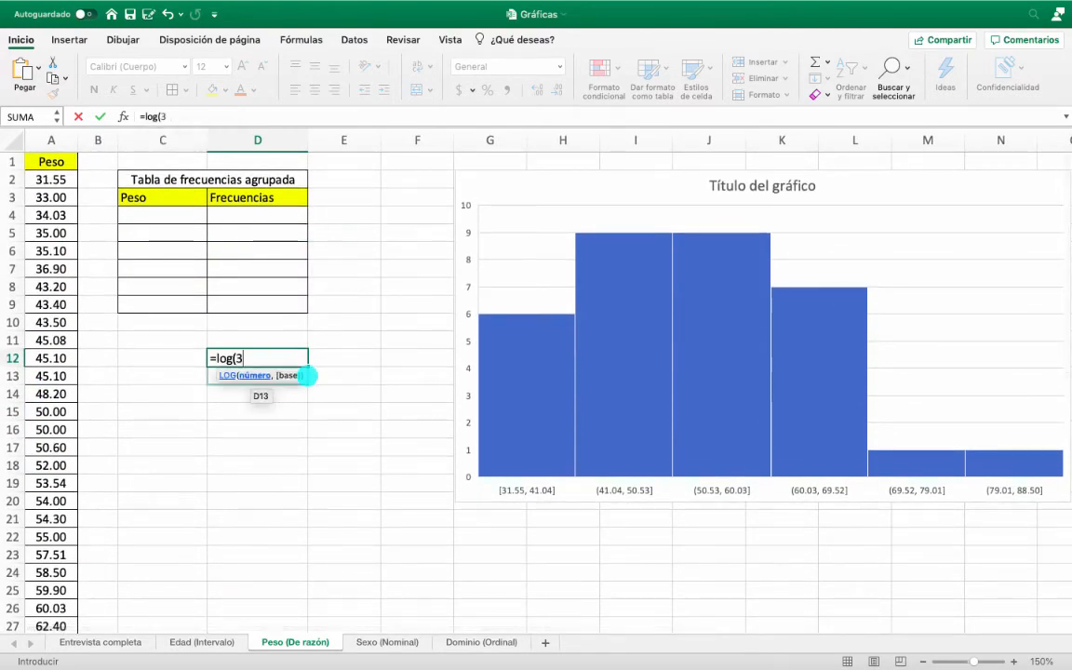
{"action": "type", "text": "3)/log(2"}
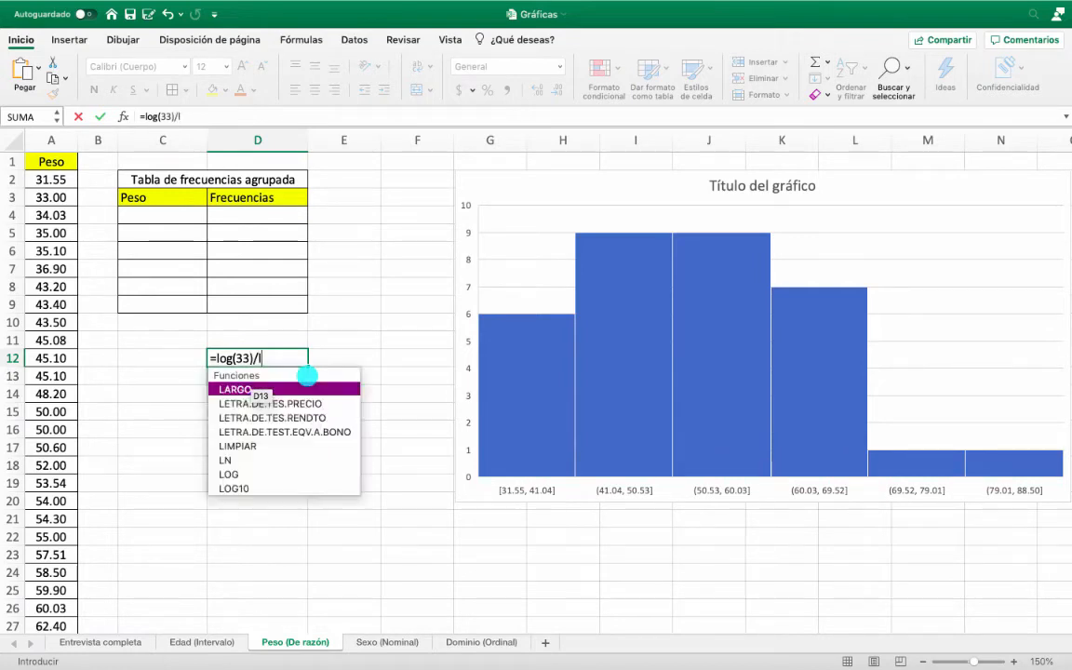
{"action": "key", "text": "Return"}
Step: Reduce the number of intervals in D12 to one displayed decimal place
{"action": "left_click", "coordinate": [559, 91]}
{"action": "left_click", "coordinate": [559, 90]}
{"action": "left_click", "coordinate": [559, 91]}
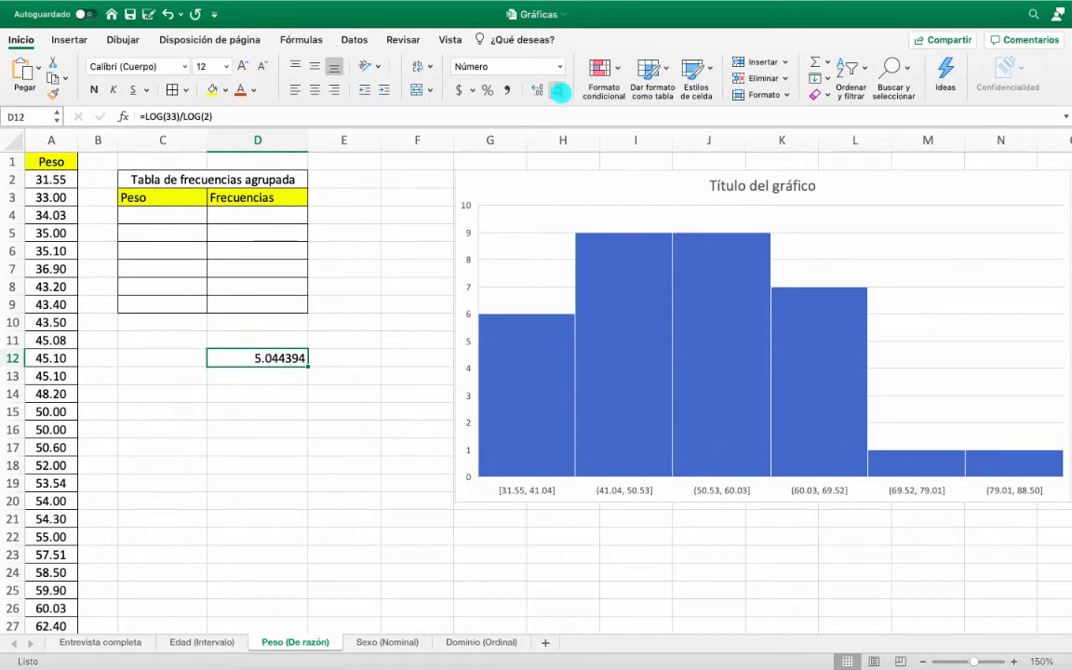
{"action": "left_click", "coordinate": [559, 91]}
{"action": "left_click", "coordinate": [559, 90]}
{"action": "left_click", "coordinate": [559, 90]}
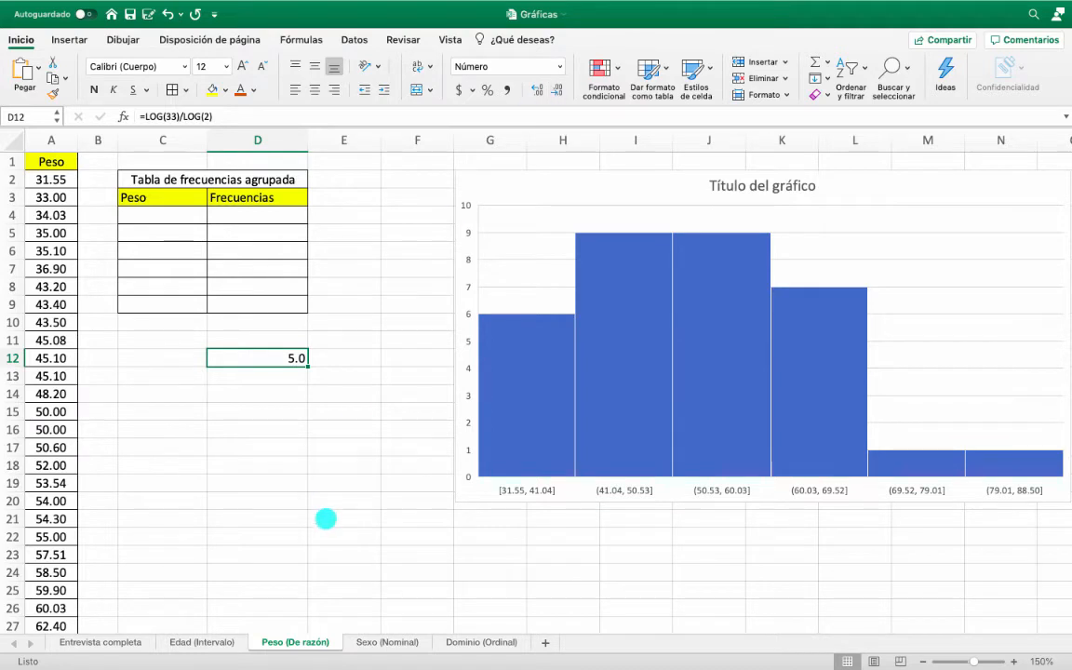
{"action": "left_click", "coordinate": [318, 444]}
{"action": "left_click", "coordinate": [277, 363]}
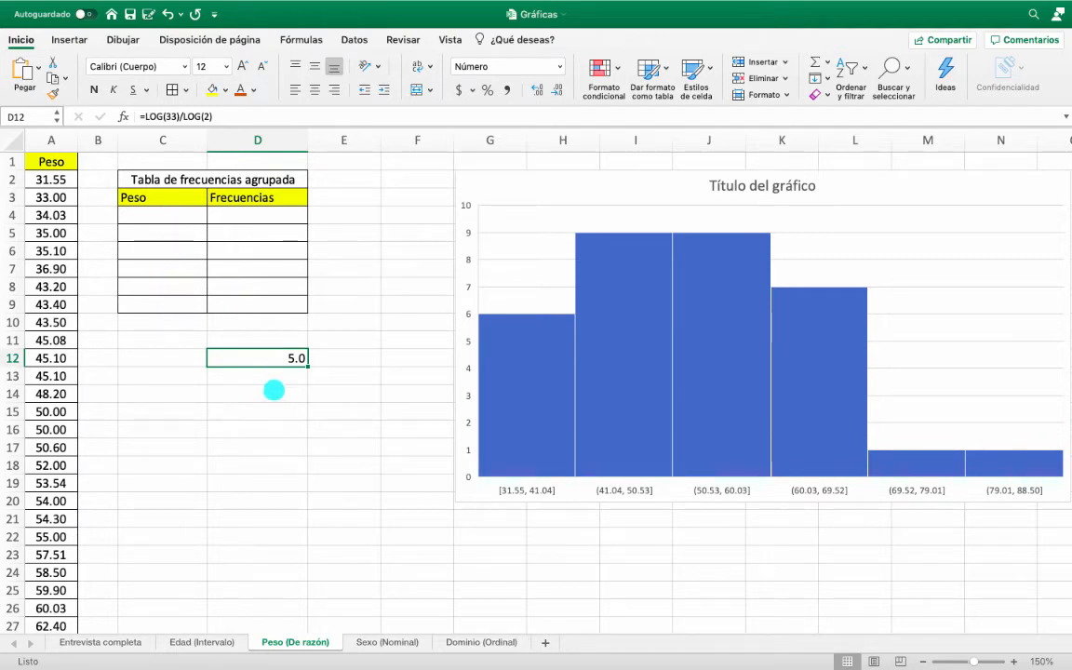
Step: Label C12 as "Número de intervalos" and C13 as "Amplitud"
{"action": "left_click", "coordinate": [170, 354]}
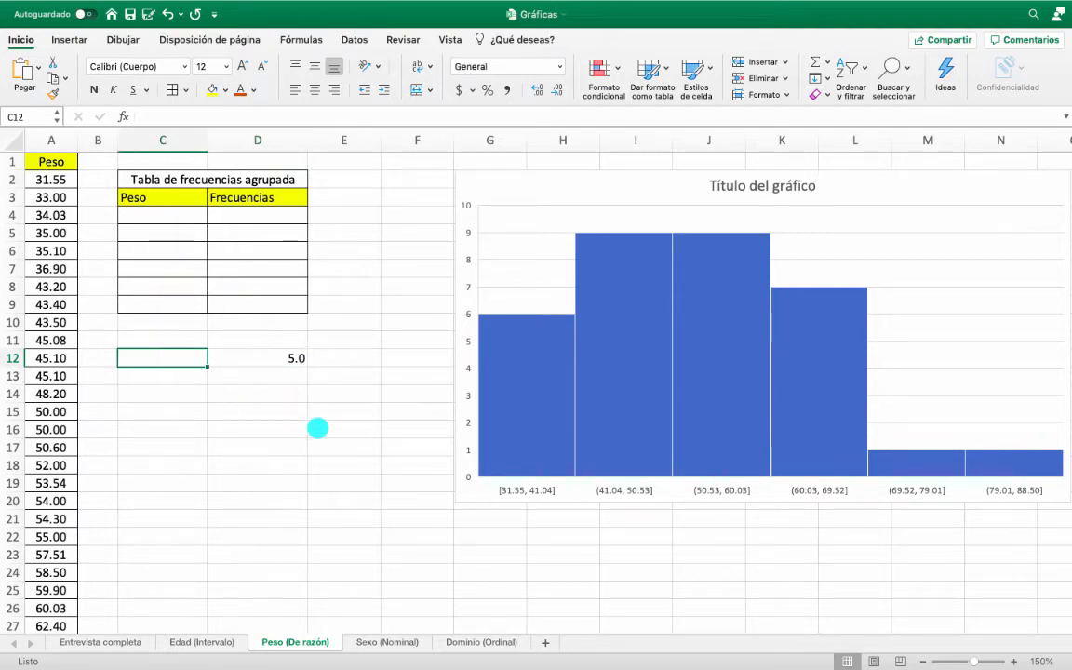
{"action": "type", "text": "Número"}
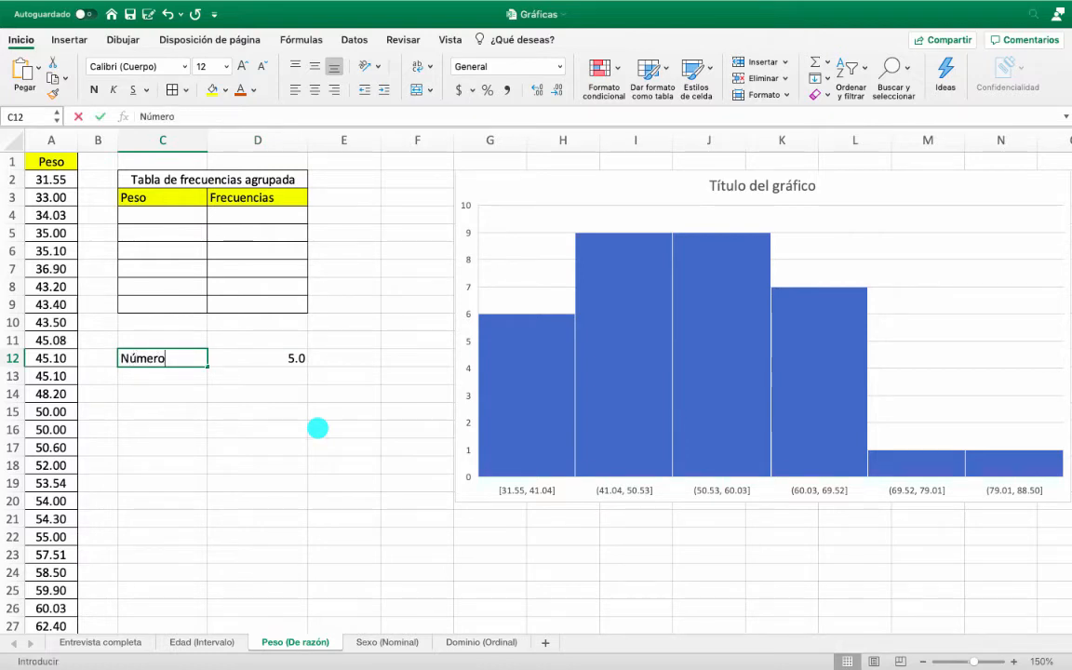
{"action": "type", "text": " de intervalos"}
{"action": "left_click", "coordinate": [181, 377]}
{"action": "type", "text": "Amplitud"}
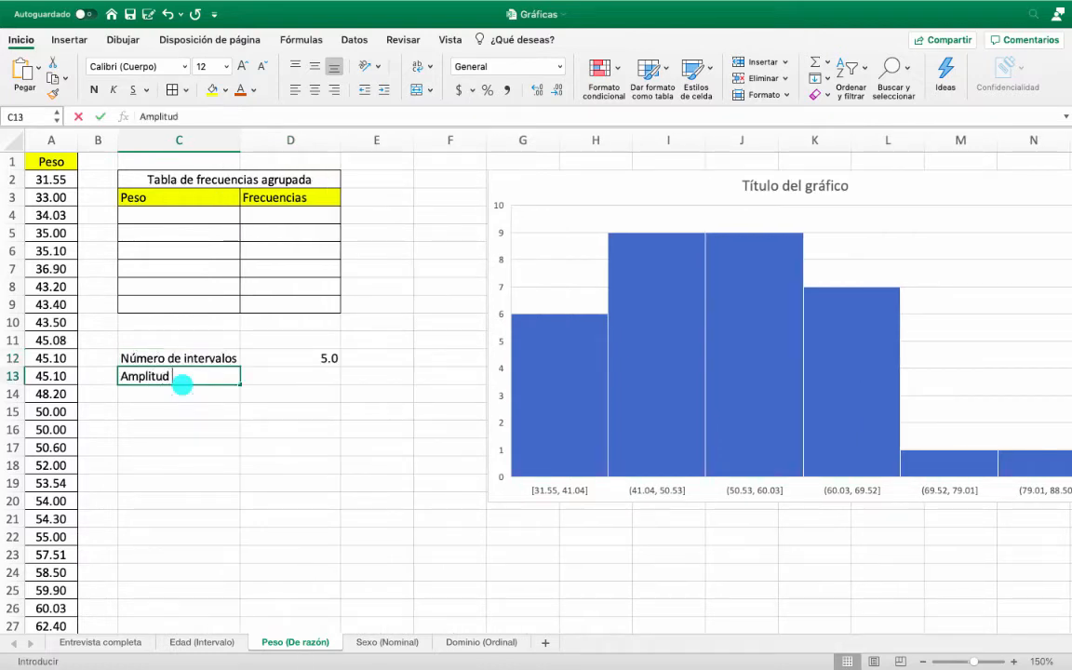
{"action": "key", "text": "Return"}
{"action": "left_click", "coordinate": [336, 423]}
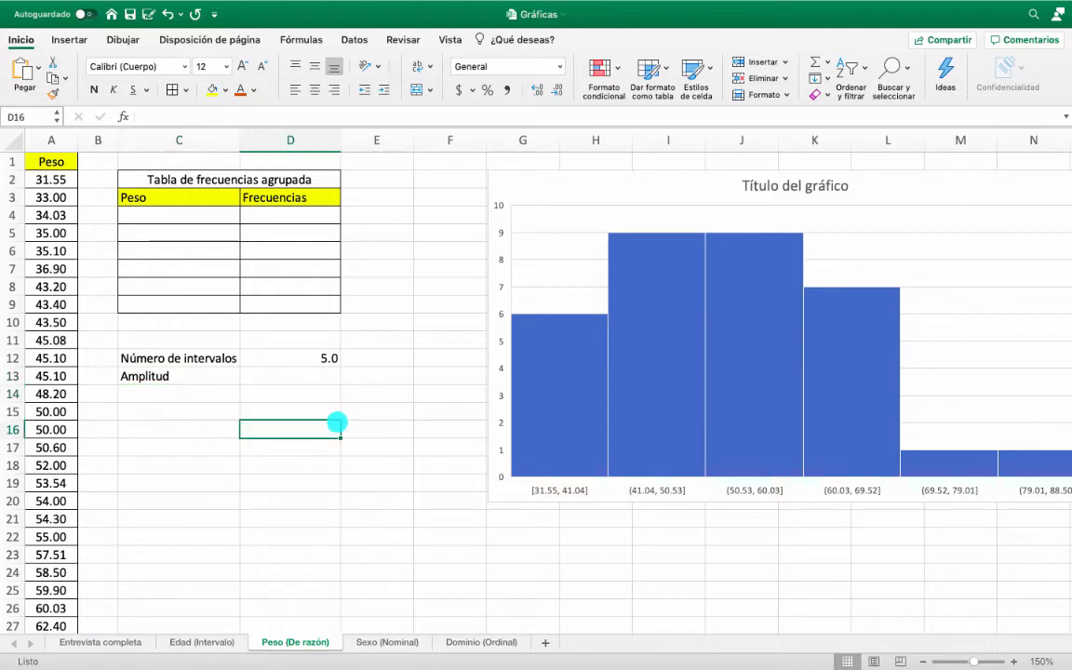
Step: Enter the labels "Máximo", "Mínimo" and "Rango" in cells C14, C15 and C16
{"action": "left_click", "coordinate": [191, 396]}
{"action": "type", "text": "ma"}
{"action": "key", "text": "BackSpace"}
{"action": "key", "text": "BackSpace"}
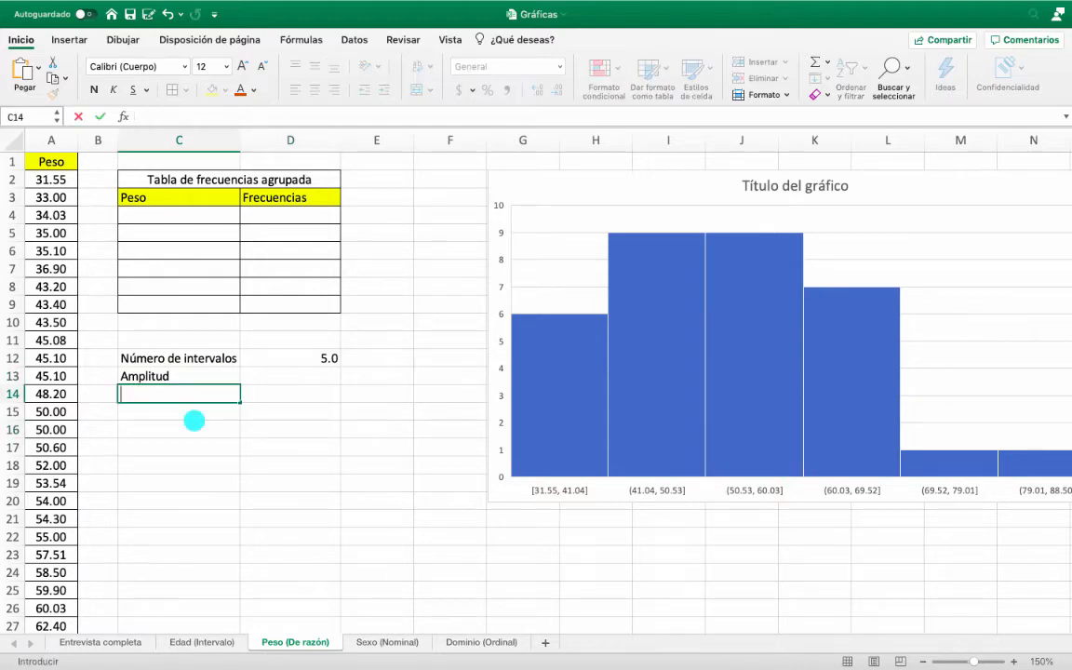
{"action": "type", "text": "Máximo"}
{"action": "key", "text": "Return"}
{"action": "type", "text": "M"}
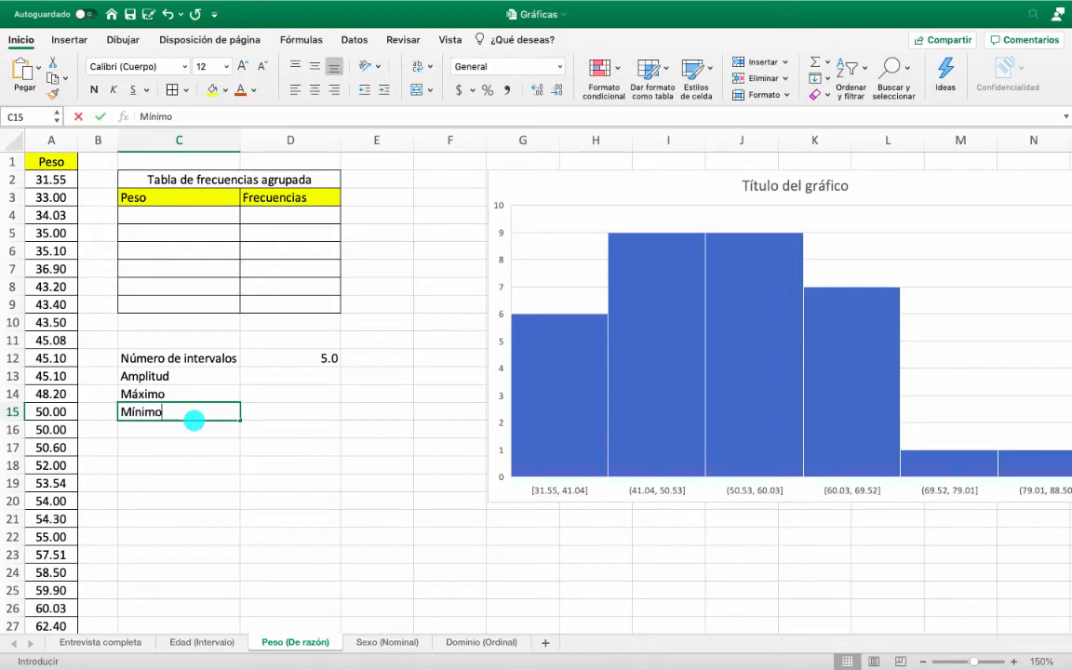
{"action": "key", "text": "Return"}
{"action": "type", "text": "Rango"}
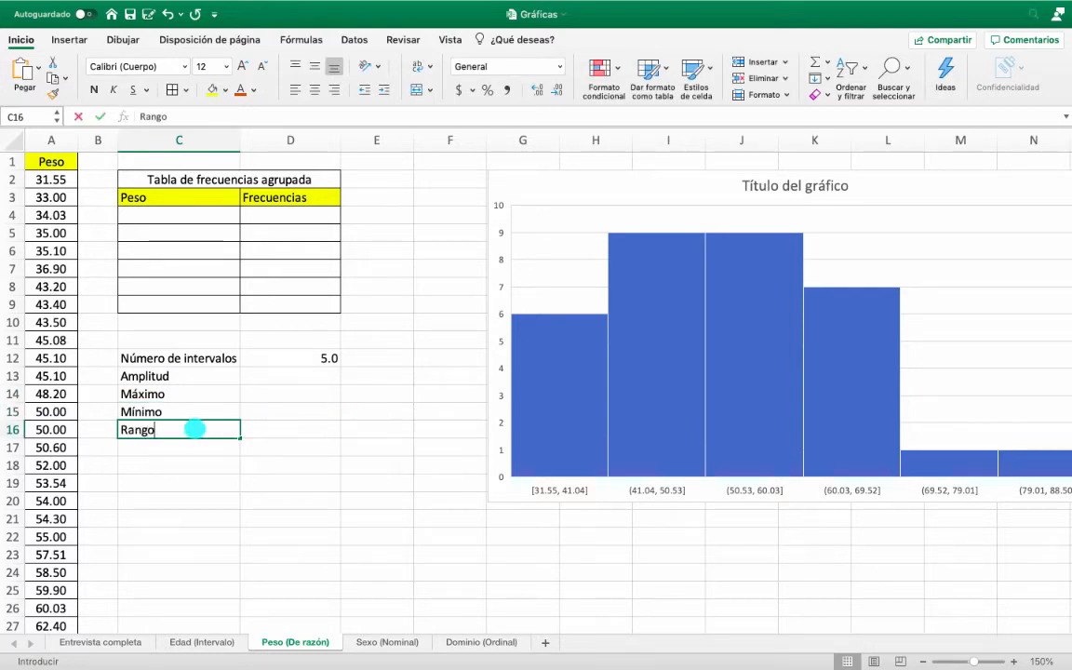
{"action": "key", "text": "Return"}
Step: Calculate the maximum in D14 with =MAX(A2:A34) and the minimum in D15 with =MIN(A2:A34)
{"action": "left_click", "coordinate": [269, 394]}
{"action": "type", "text": "=max("}
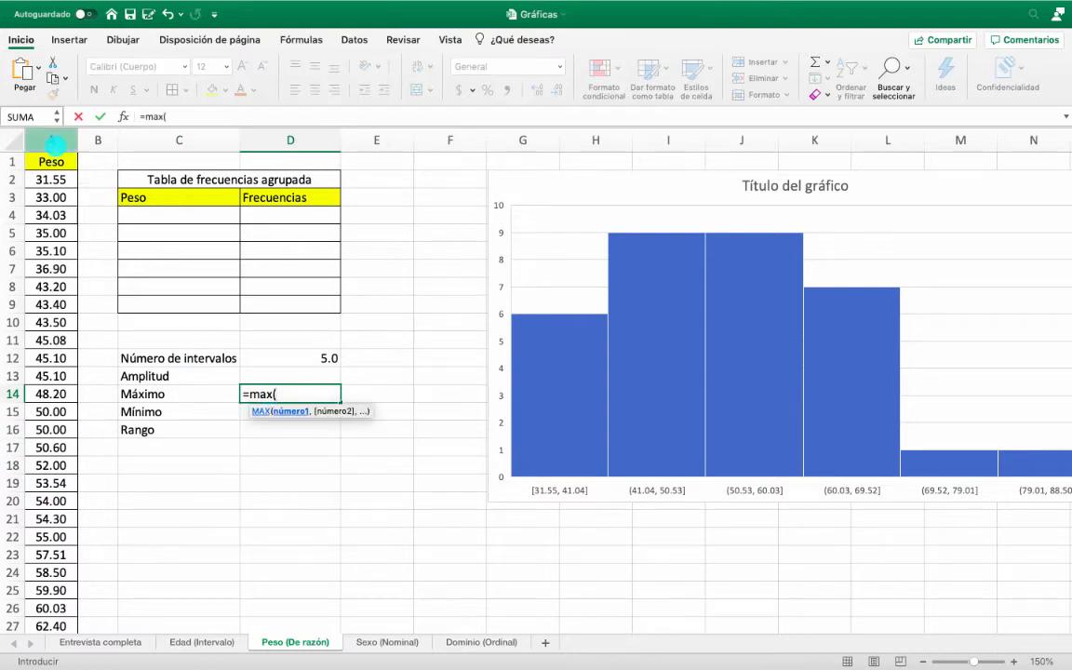
{"action": "type", "text": "a2"}
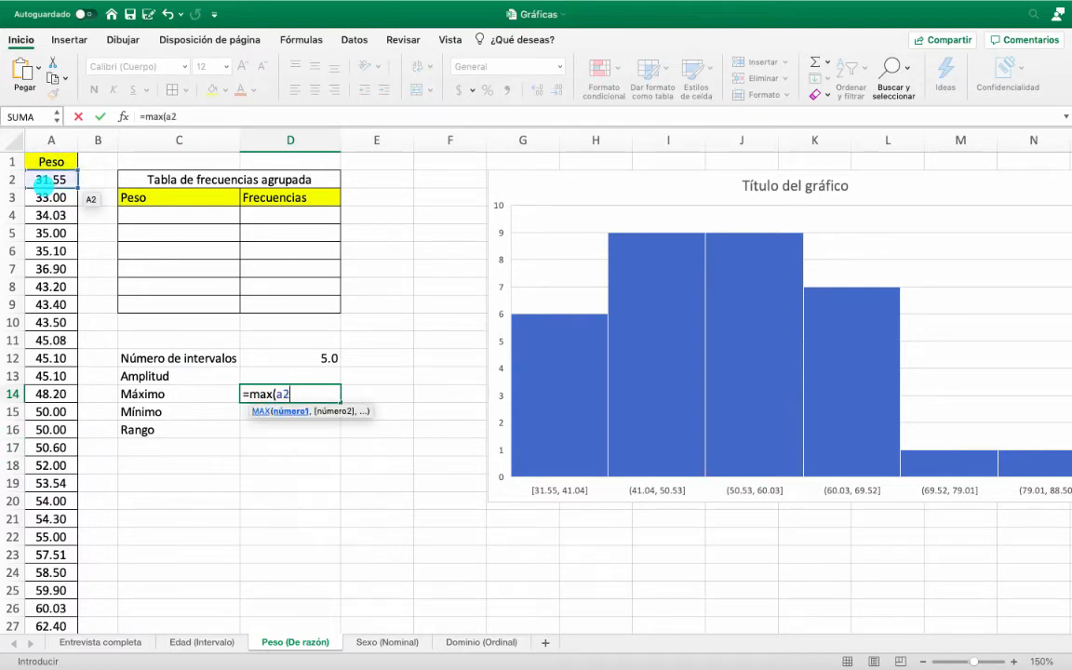
{"action": "type", "text": ":a34"}
{"action": "key", "text": "Return"}
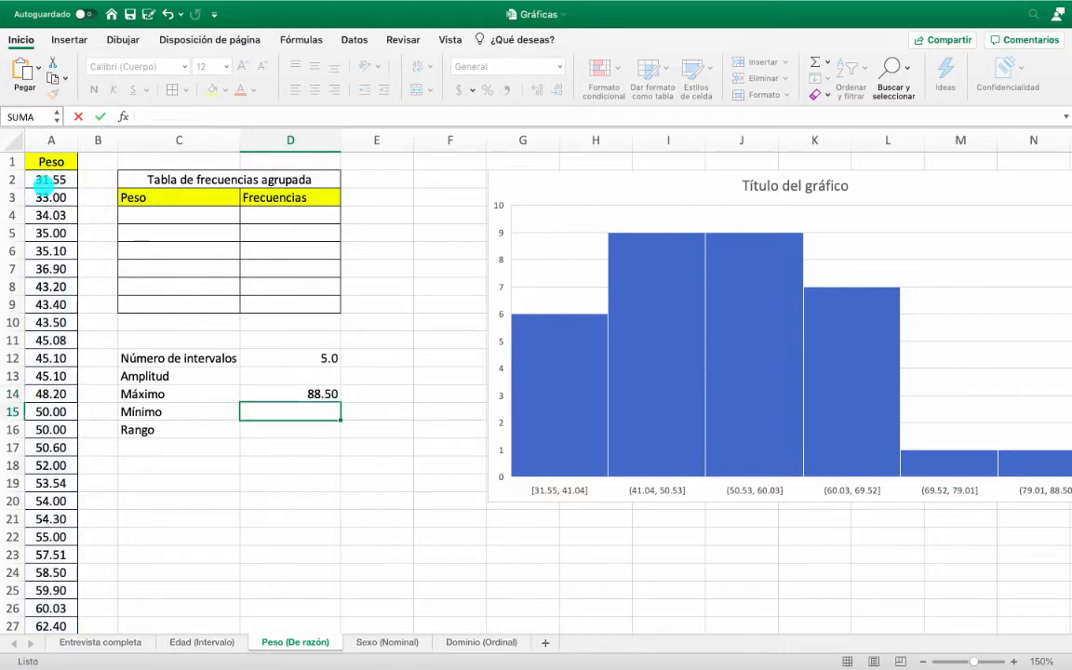
{"action": "type", "text": "=min("}
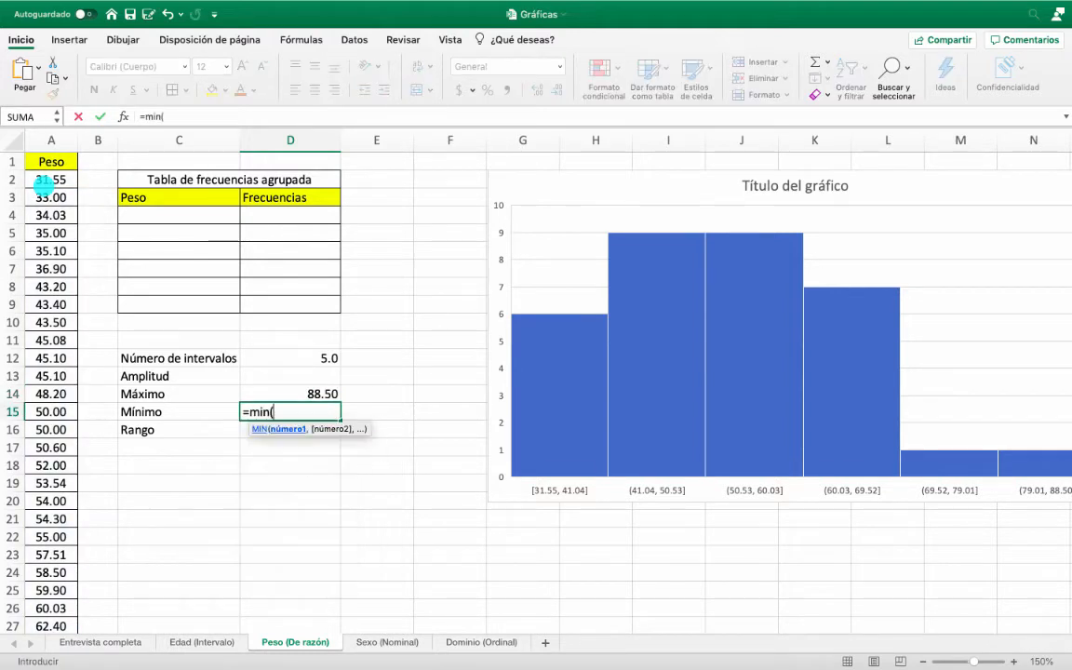
{"action": "type", "text": "a2:a34)"}
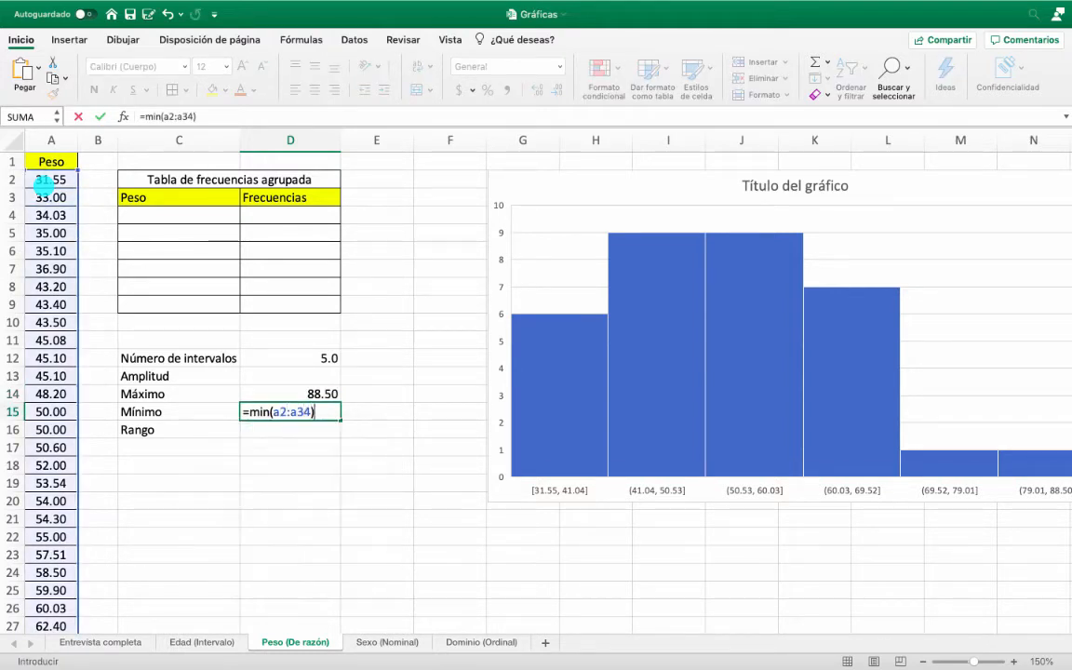
{"action": "key", "text": "Return"}
Step: Calculate the range in D16 with the formula =D14-D15
{"action": "type", "text": "="}
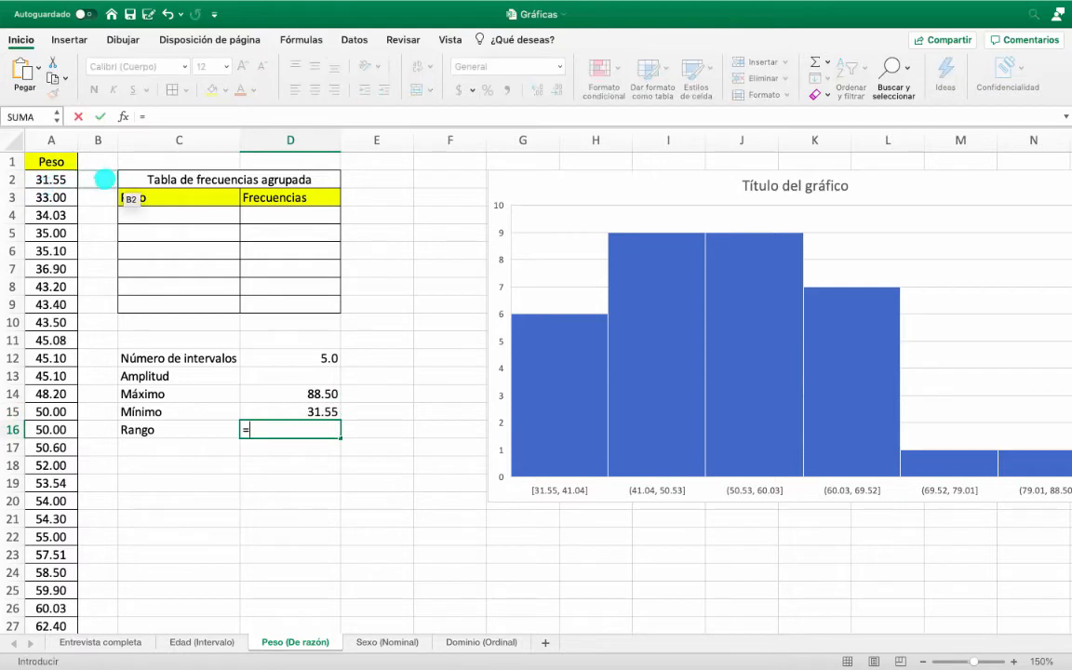
{"action": "left_click", "coordinate": [299, 393]}
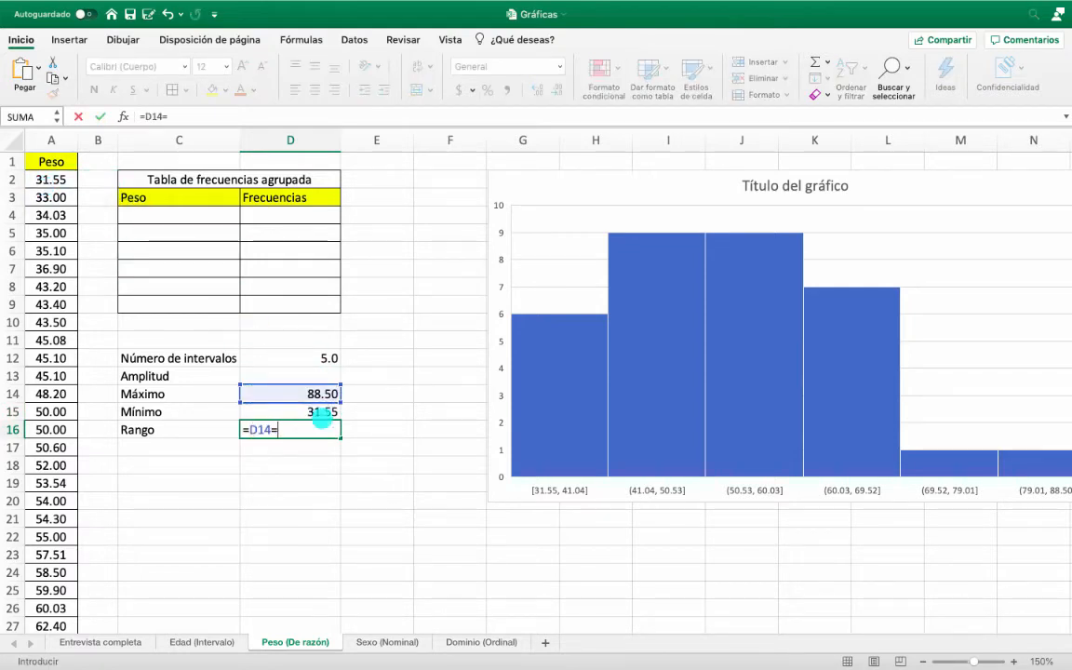
{"action": "type", "text": "-"}
{"action": "left_click", "coordinate": [322, 412]}
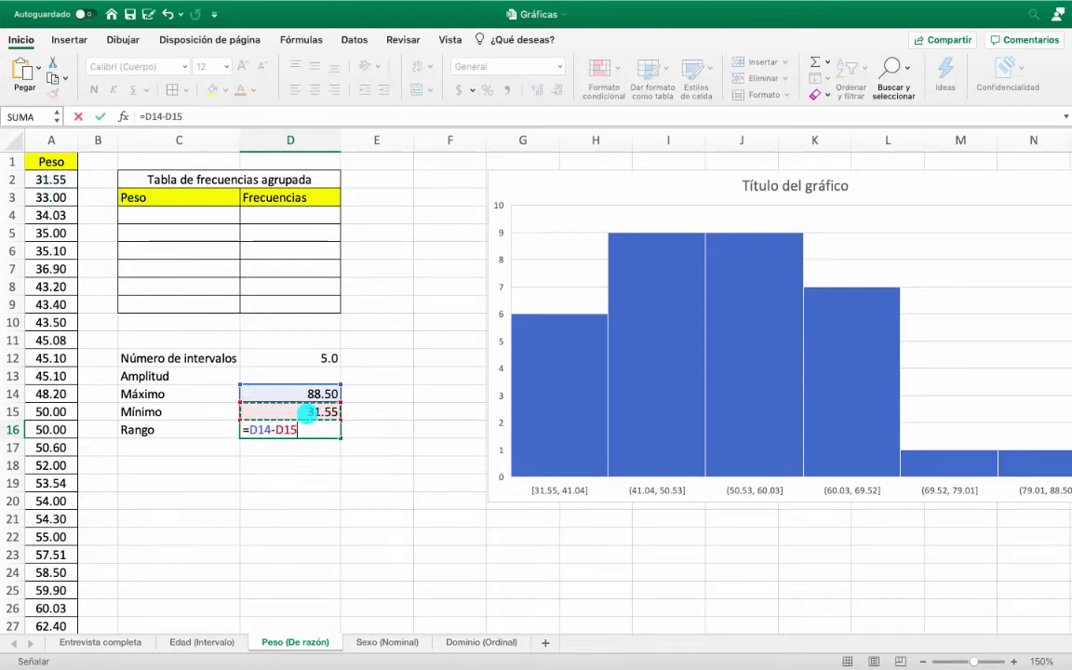
{"action": "key", "text": "Return"}
Step: Highlight the range in D16 and the number of intervals in D12 with yellow fill
{"action": "left_click", "coordinate": [311, 427]}
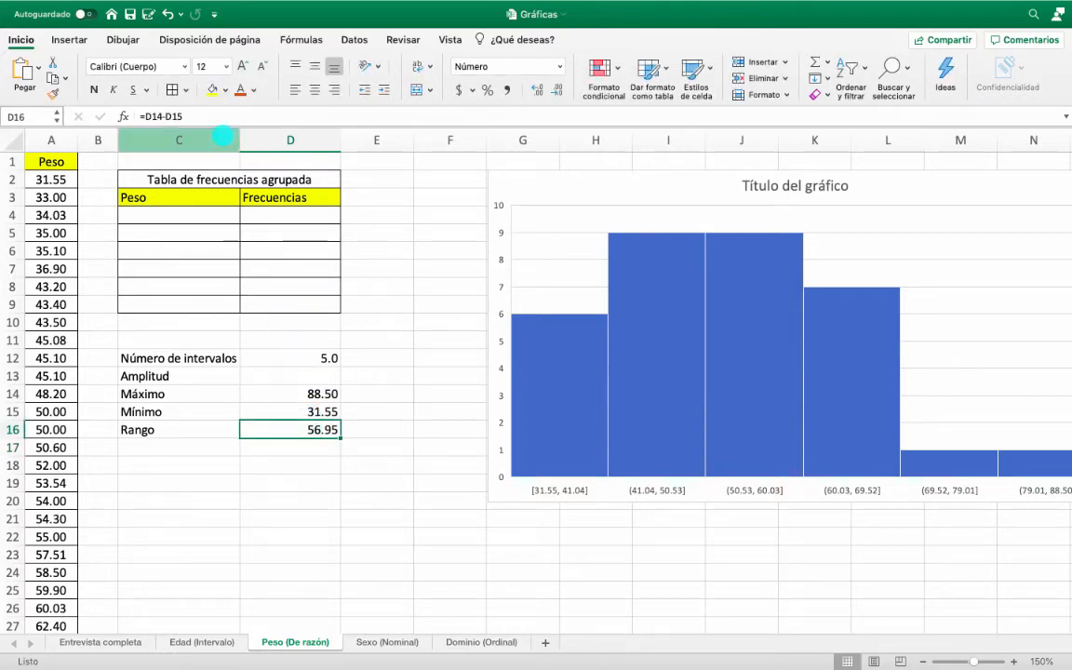
{"action": "left_click", "coordinate": [211, 90]}
{"action": "left_click", "coordinate": [318, 358]}
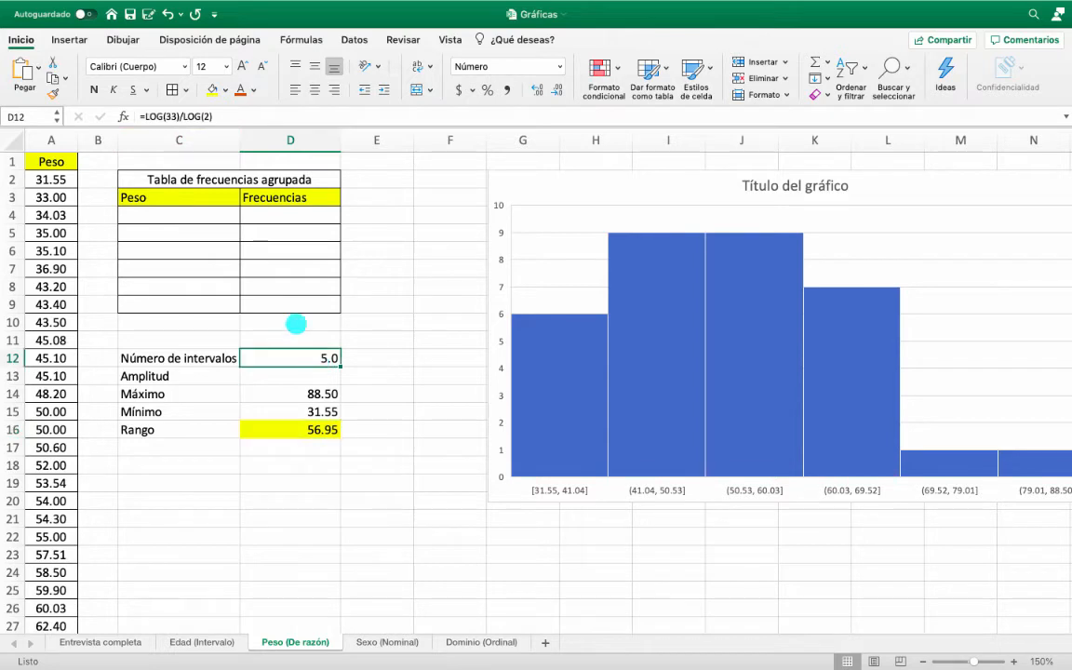
{"action": "left_click", "coordinate": [212, 89]}
Step: Calculate the interval width (Amplitud) in D13 with the formula =D16/D12
{"action": "left_click", "coordinate": [303, 375]}
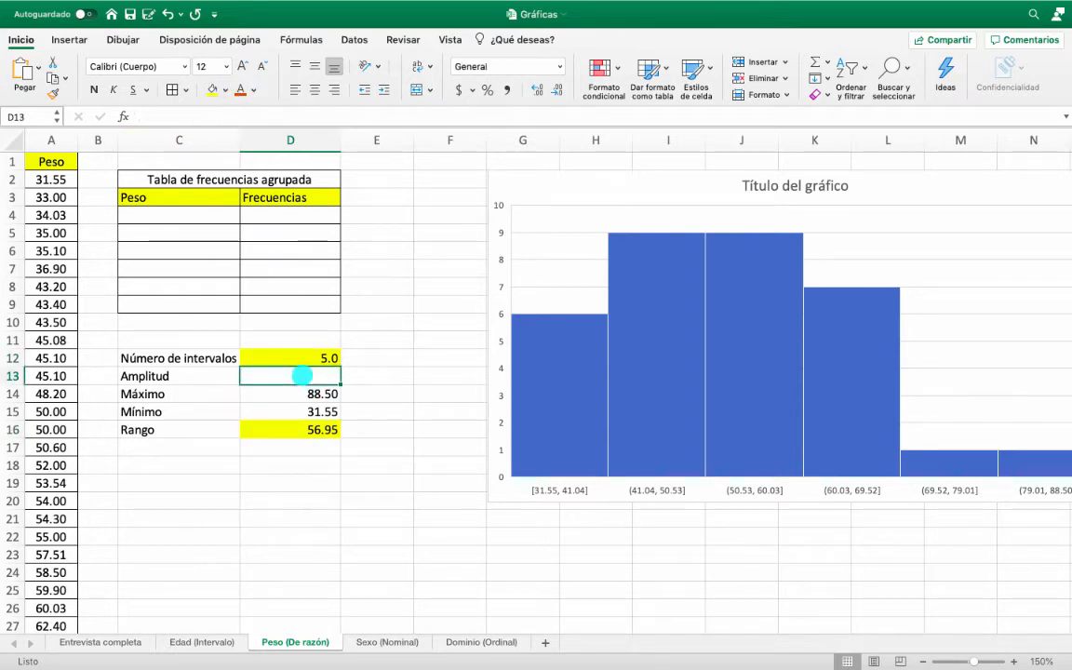
{"action": "type", "text": "="}
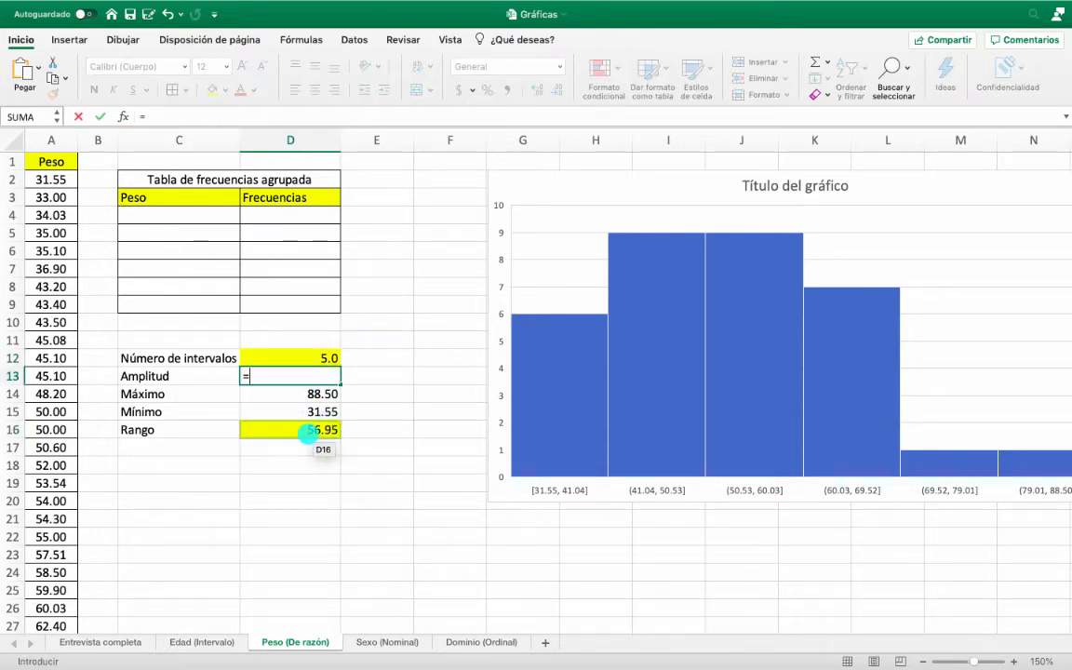
{"action": "left_click", "coordinate": [307, 431]}
{"action": "type", "text": "/"}
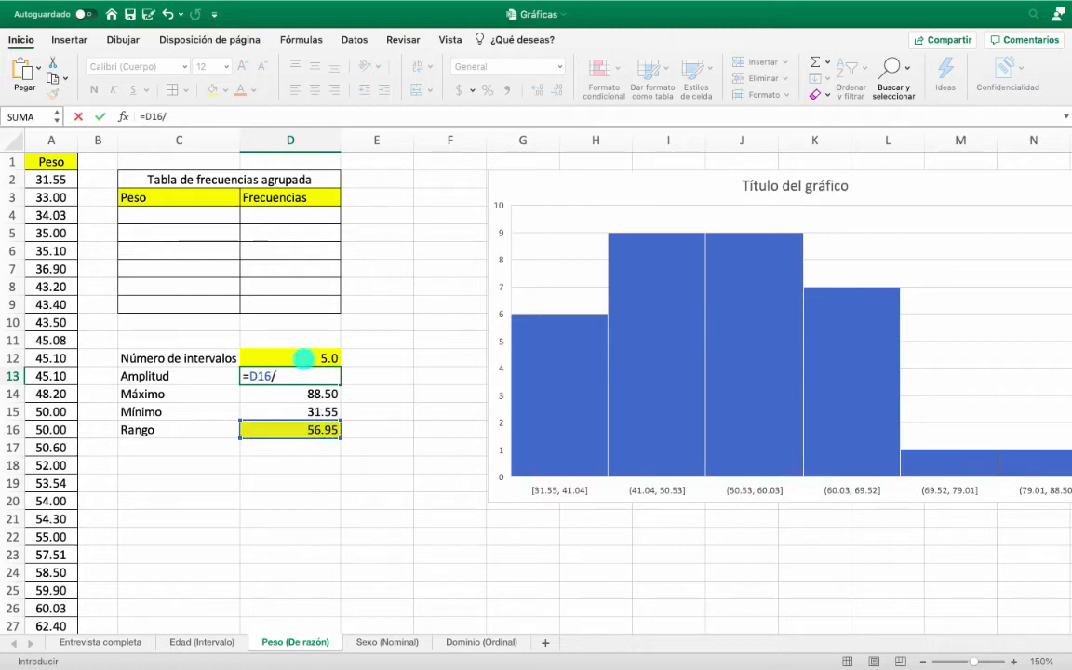
{"action": "left_click", "coordinate": [305, 358]}
{"action": "key", "text": "Return"}
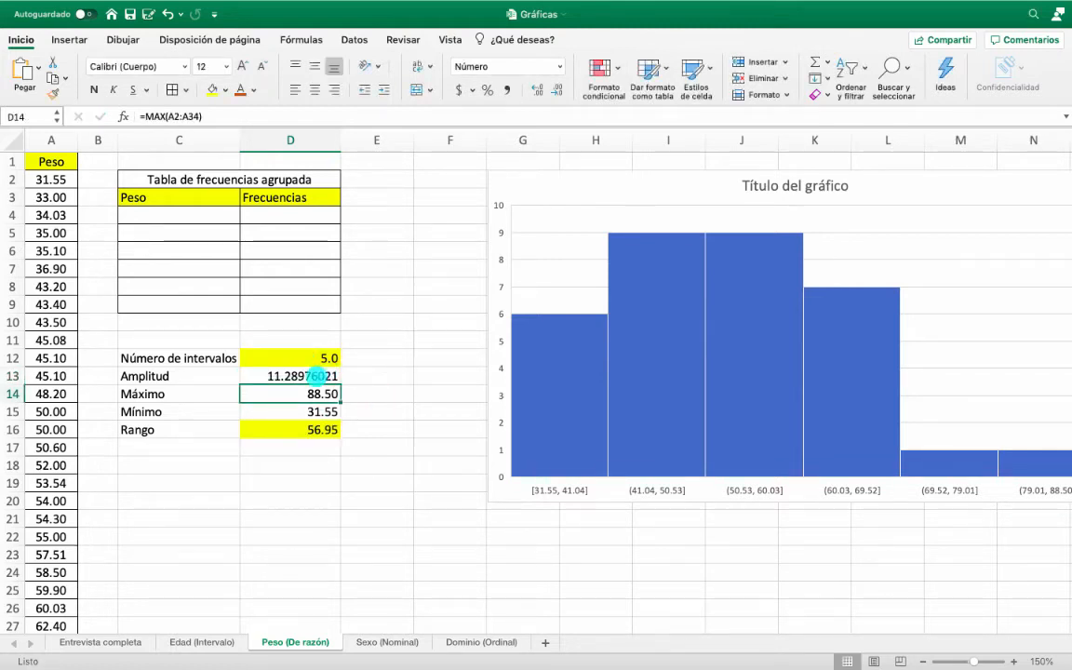
Step: Reduce the interval width in D13 to one displayed decimal place
{"action": "left_click", "coordinate": [284, 376]}
{"action": "left_click", "coordinate": [557, 89]}
{"action": "left_click", "coordinate": [557, 89]}
{"action": "left_click", "coordinate": [557, 90]}
{"action": "left_click", "coordinate": [557, 89]}
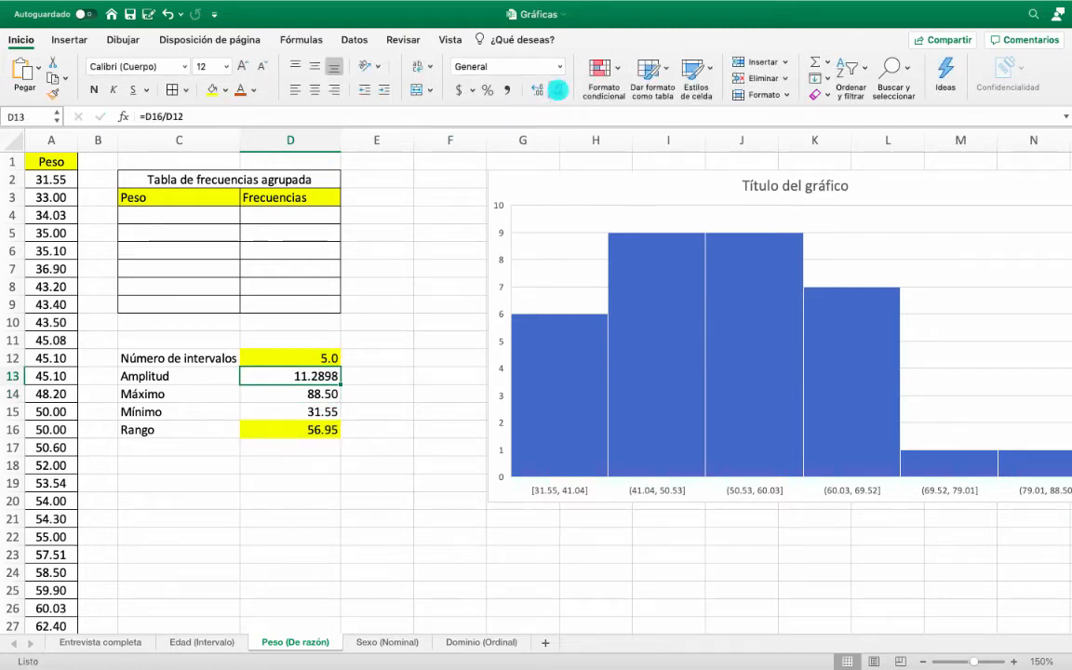
{"action": "left_click", "coordinate": [557, 90]}
{"action": "left_click", "coordinate": [557, 90]}
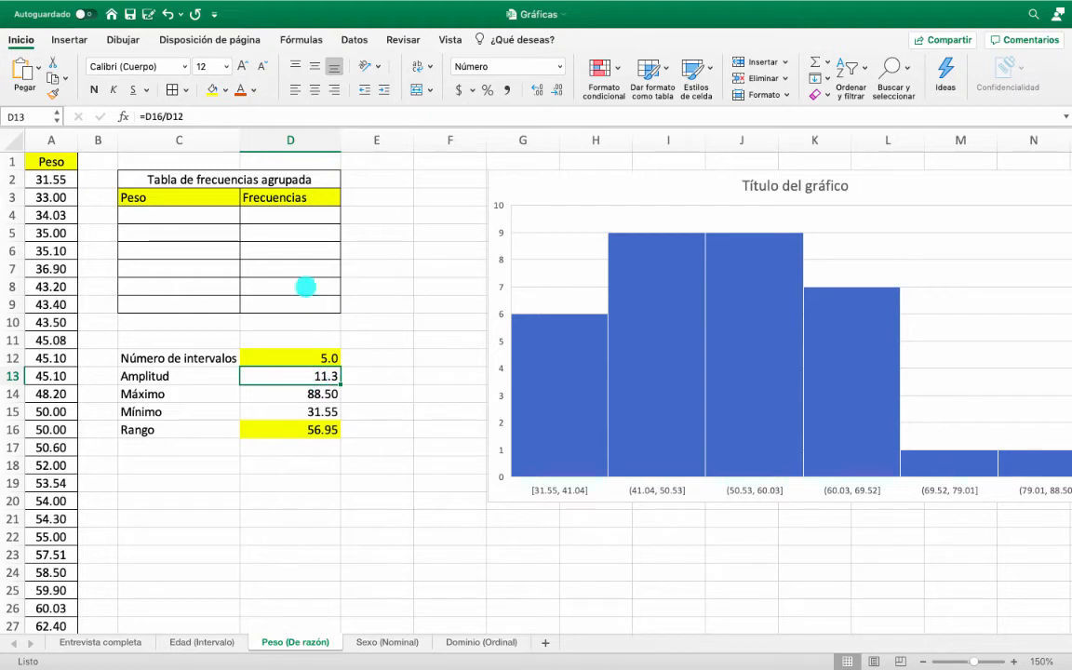
Step: Enter the first two Peso intervals, [31.55 - 42.85) in C4 and [42.85 - 54.15) in C5
{"action": "double_click", "coordinate": [168, 214]}
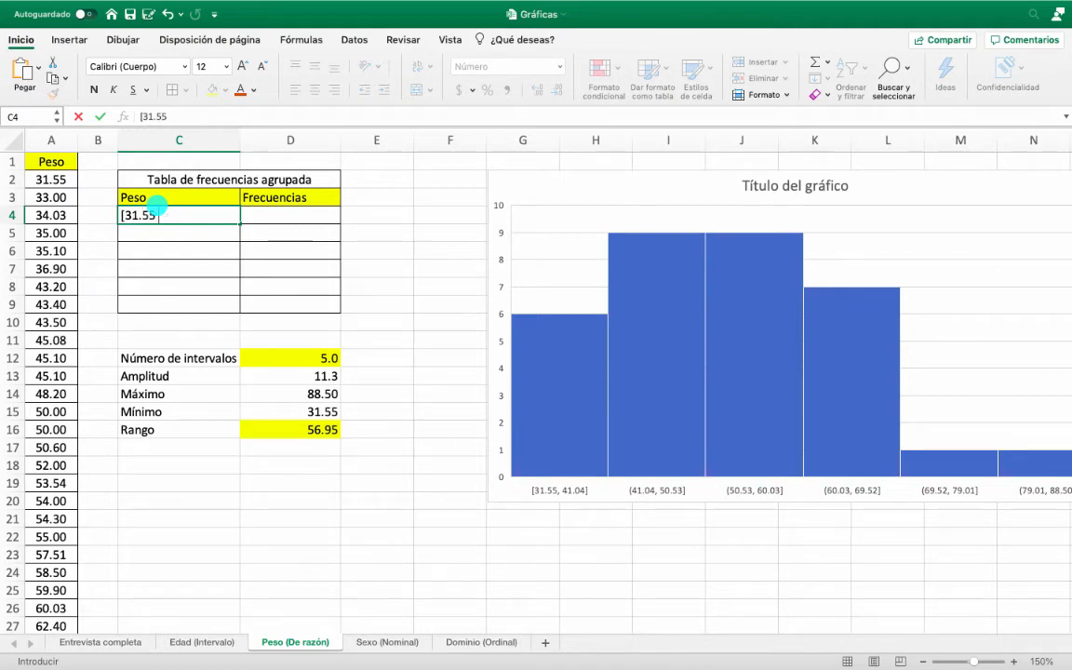
{"action": "type", "text": "- 42.85)"}
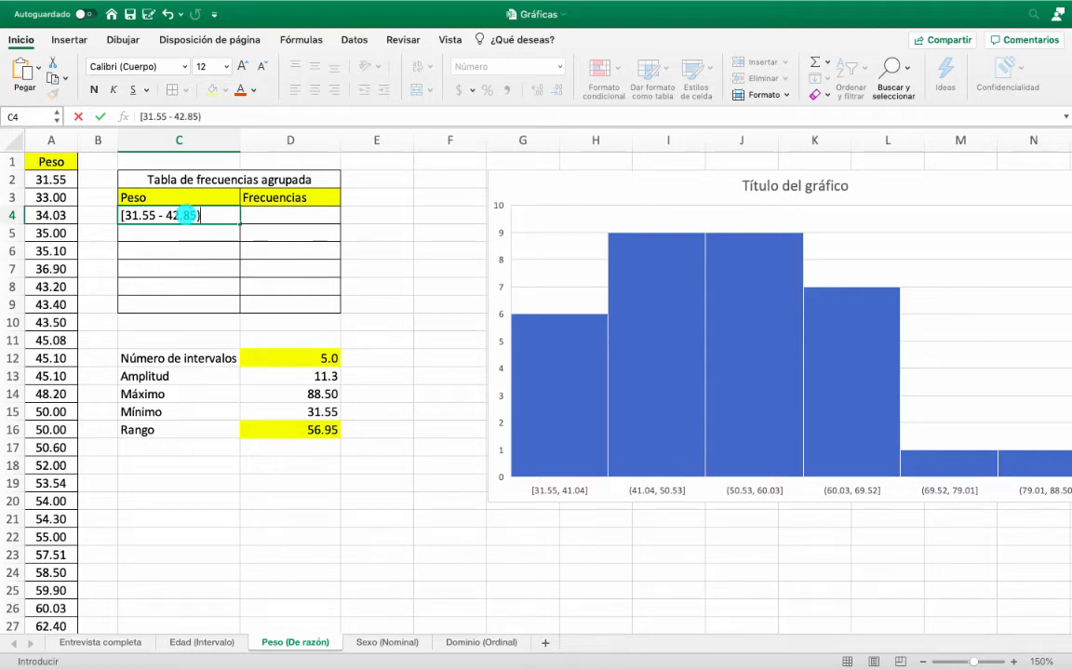
{"action": "key", "text": "Return"}
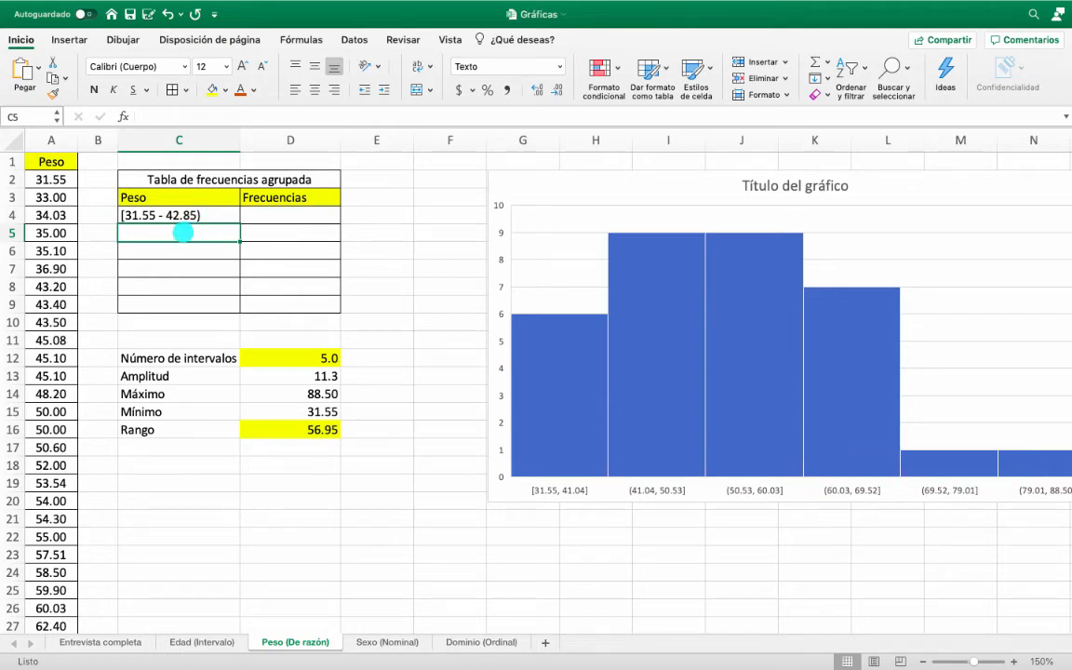
{"action": "type", "text": "["}
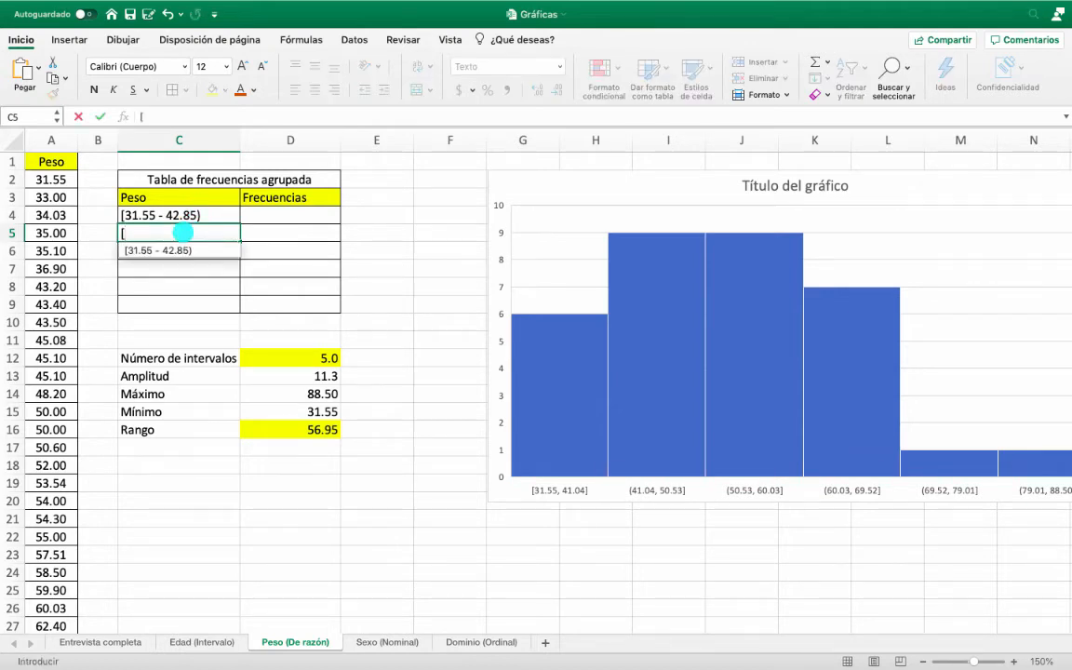
{"action": "type", "text": "42.85 - 54.15)"}
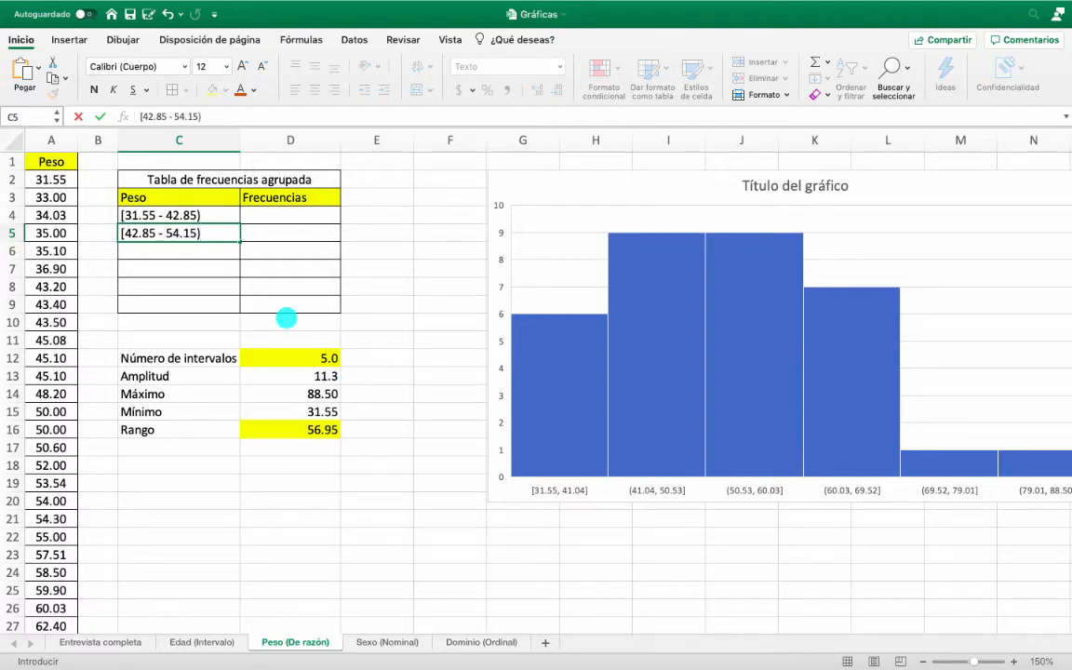
{"action": "key", "text": "Return"}
Step: Fill the remaining Peso intervals: [54.15 - 65.45) in C6, [65.45 - 76.75) in C7 and 76.75 - 88.05) in C8
{"action": "type", "text": "["}
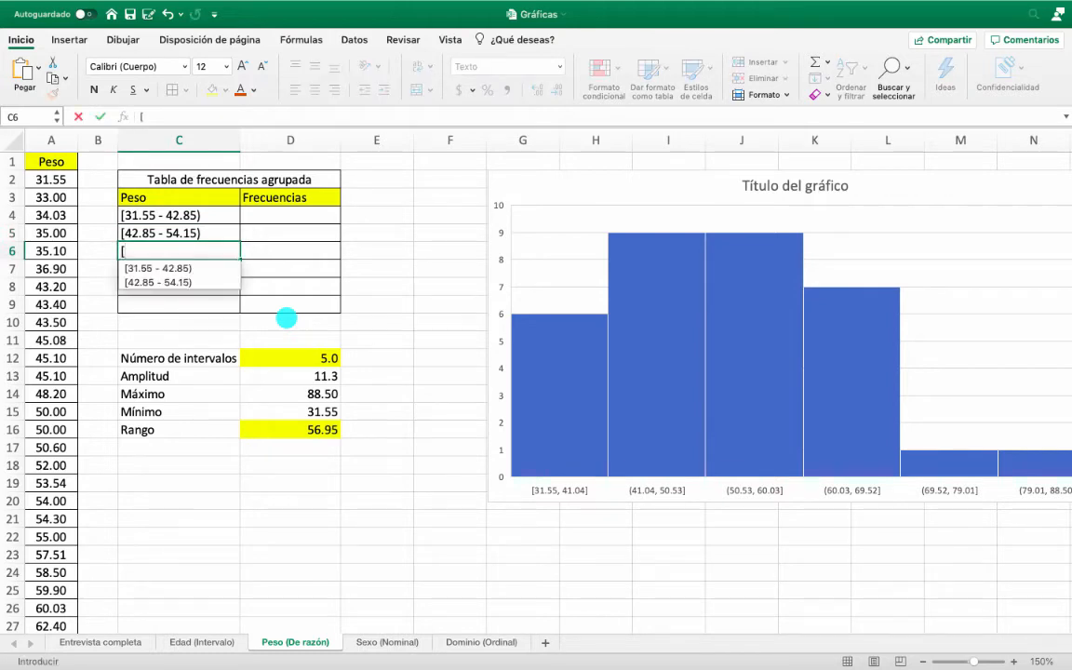
{"action": "type", "text": "54.1"}
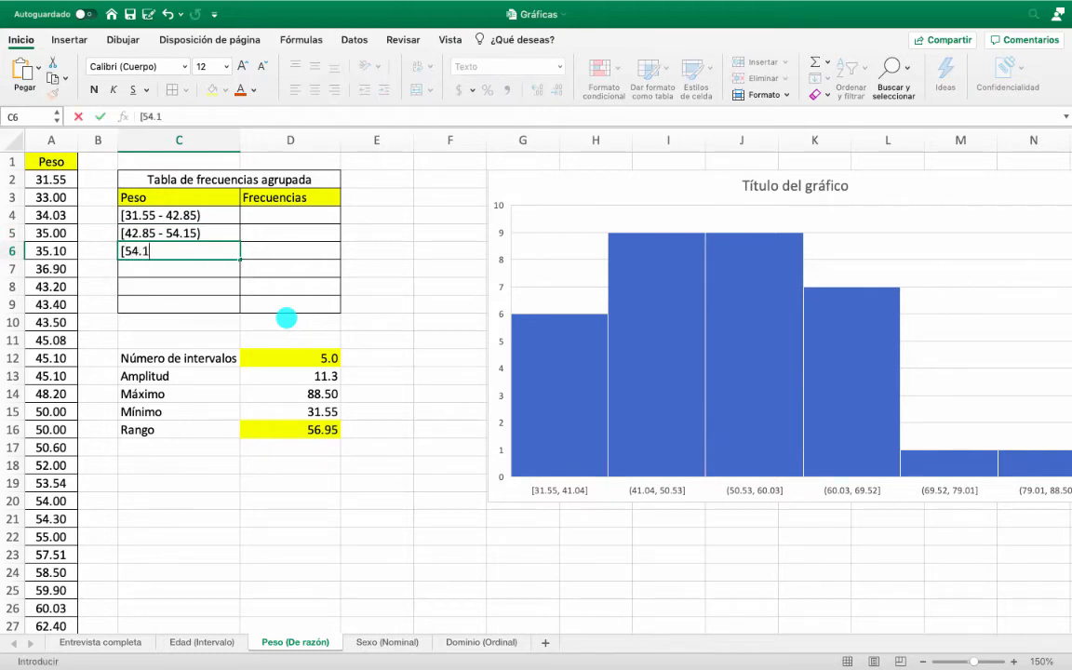
{"action": "type", "text": "5 - 65.45)"}
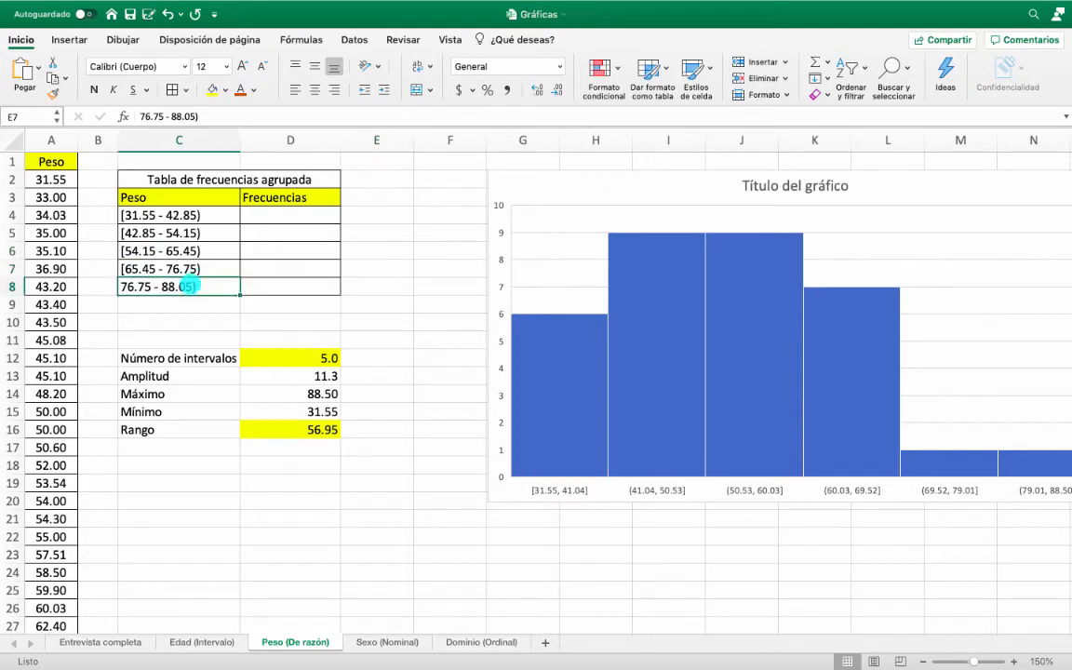
Step: Color the Peso values in A2:A7 orange and enter 6 in D4 as the frequency of the first interval
{"action": "left_click_drag", "start_coordinate": [215, 285], "coordinate": [180, 214]}
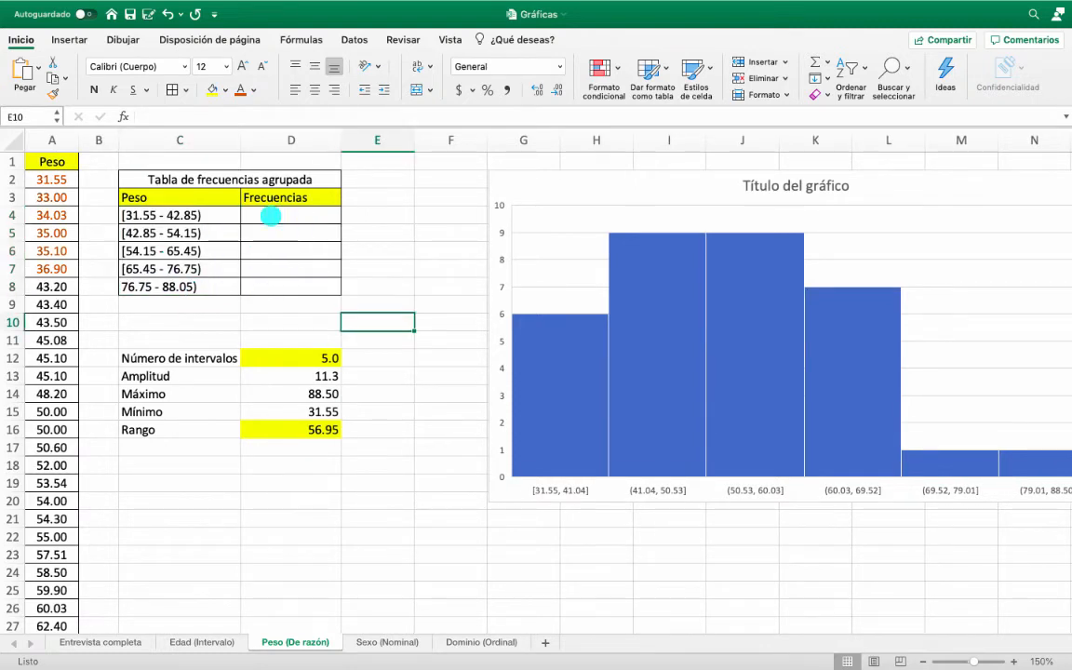
{"action": "left_click_drag", "start_coordinate": [260, 218], "coordinate": [160, 215]}
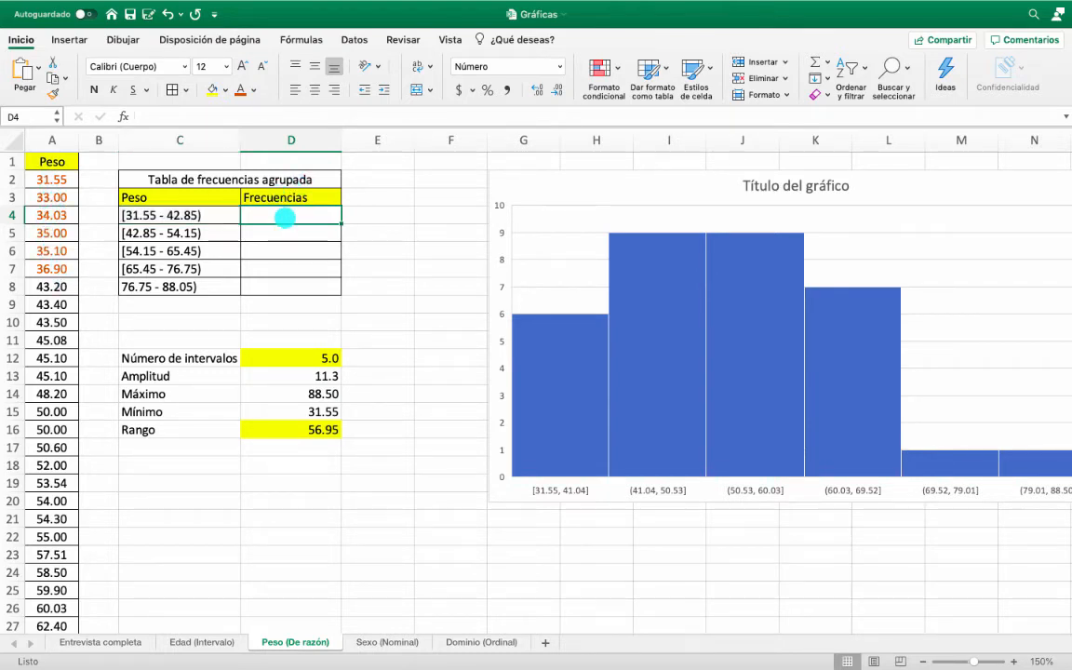
Step: Color the Peso values in A8:A20 purple to mark those belonging to the second interval
{"action": "left_click_drag", "start_coordinate": [284, 233], "coordinate": [176, 233]}
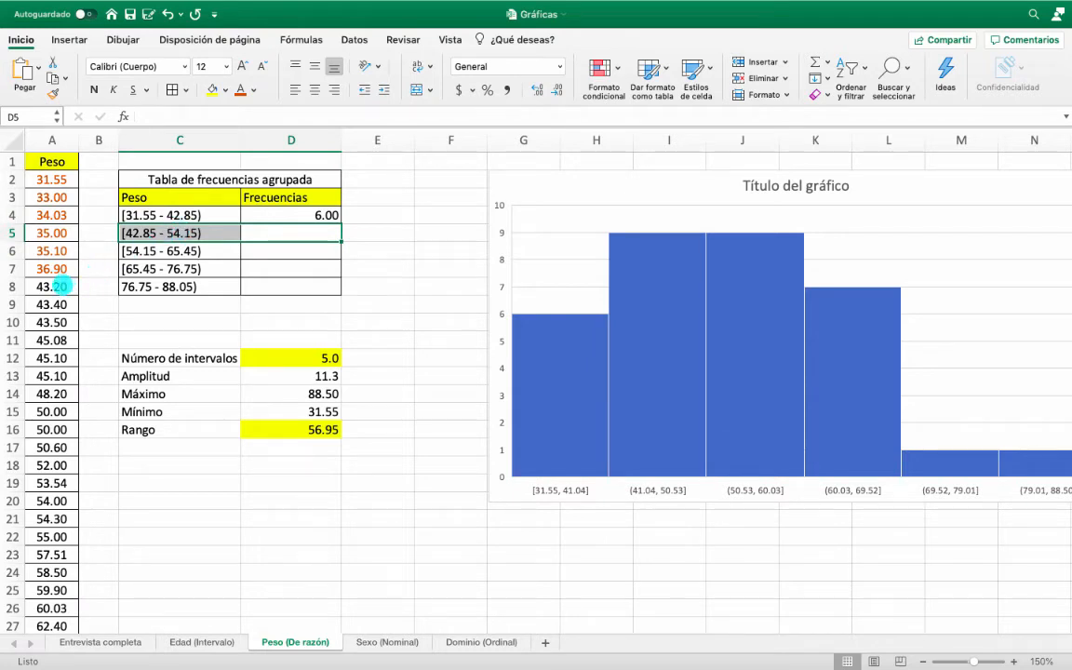
{"action": "left_click", "coordinate": [58, 286]}
{"action": "left_click_drag", "start_coordinate": [59, 286], "coordinate": [60, 503]}
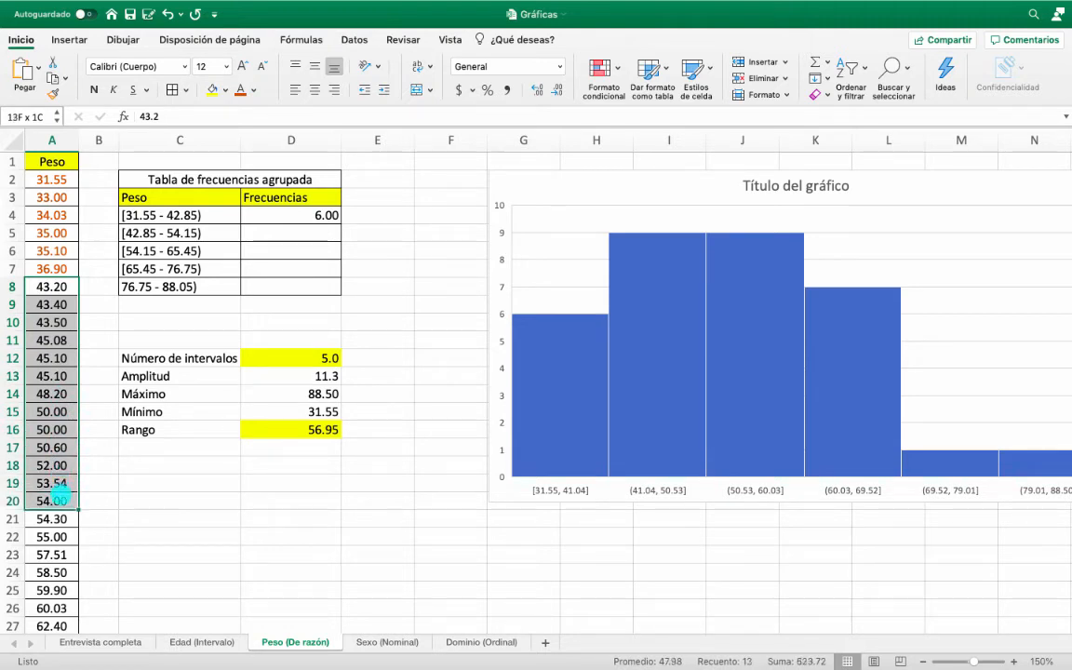
{"action": "left_click", "coordinate": [253, 88]}
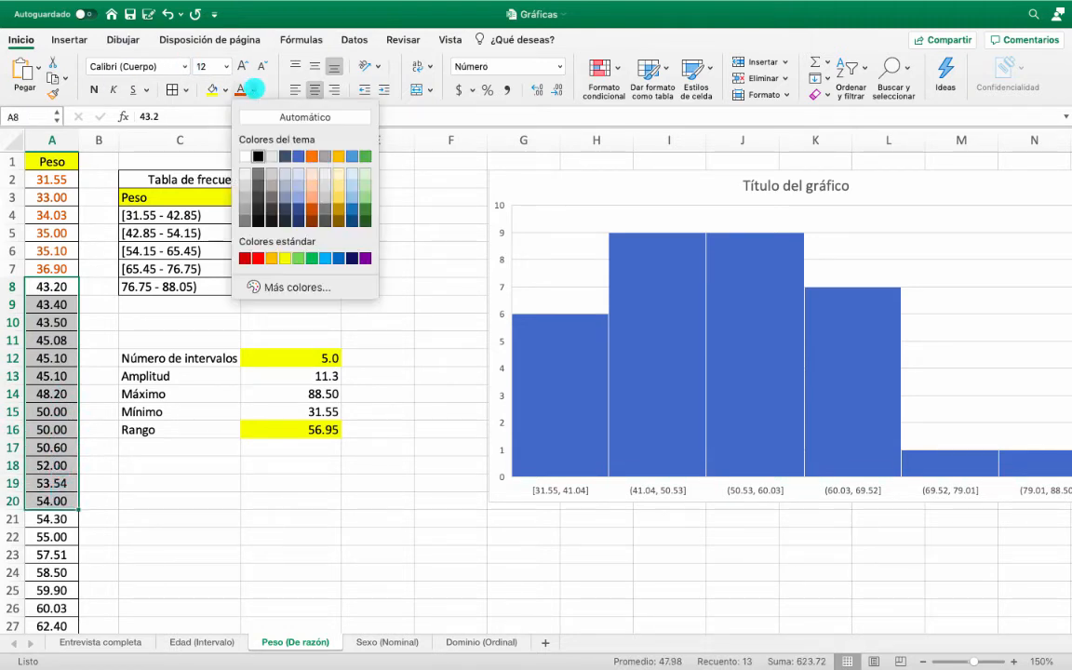
{"action": "left_click", "coordinate": [356, 253]}
Step: Count the purple Peso values in A8:A20 and enter 13 in D5 as the second interval's frequency
{"action": "left_click", "coordinate": [280, 232]}
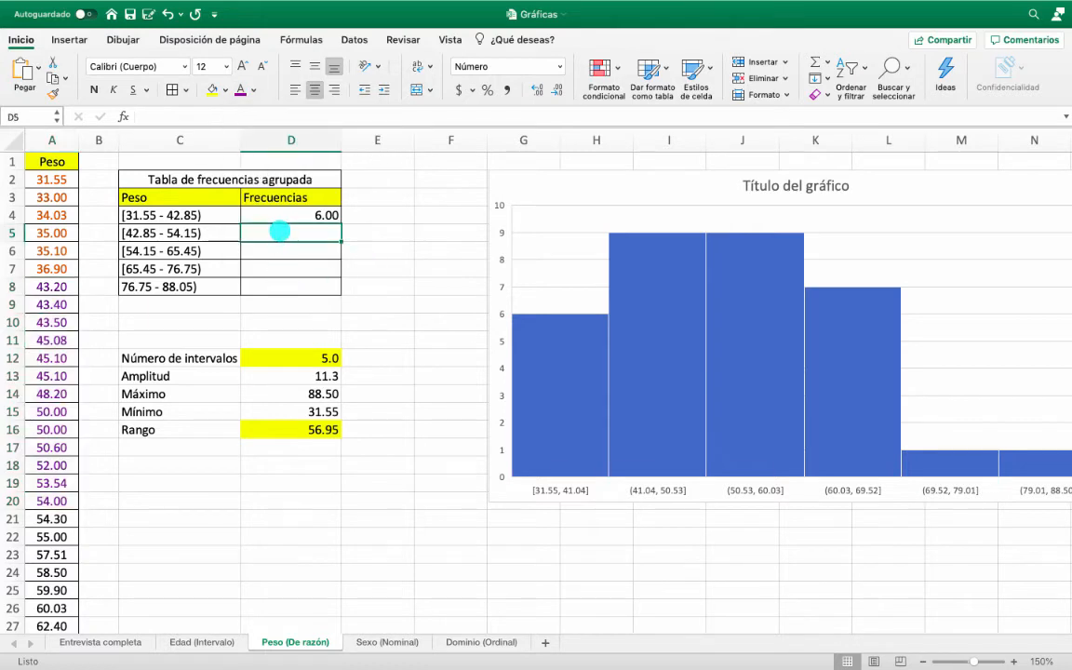
{"action": "left_click", "coordinate": [53, 305]}
{"action": "left_click_drag", "start_coordinate": [53, 286], "coordinate": [53, 499]}
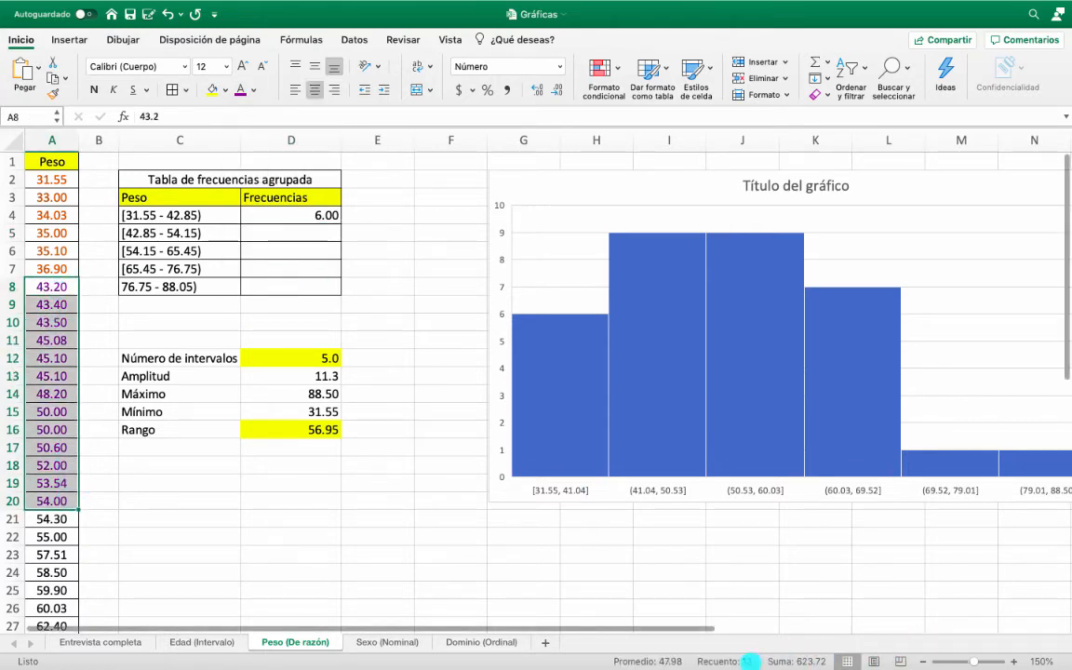
{"action": "left_click", "coordinate": [294, 233]}
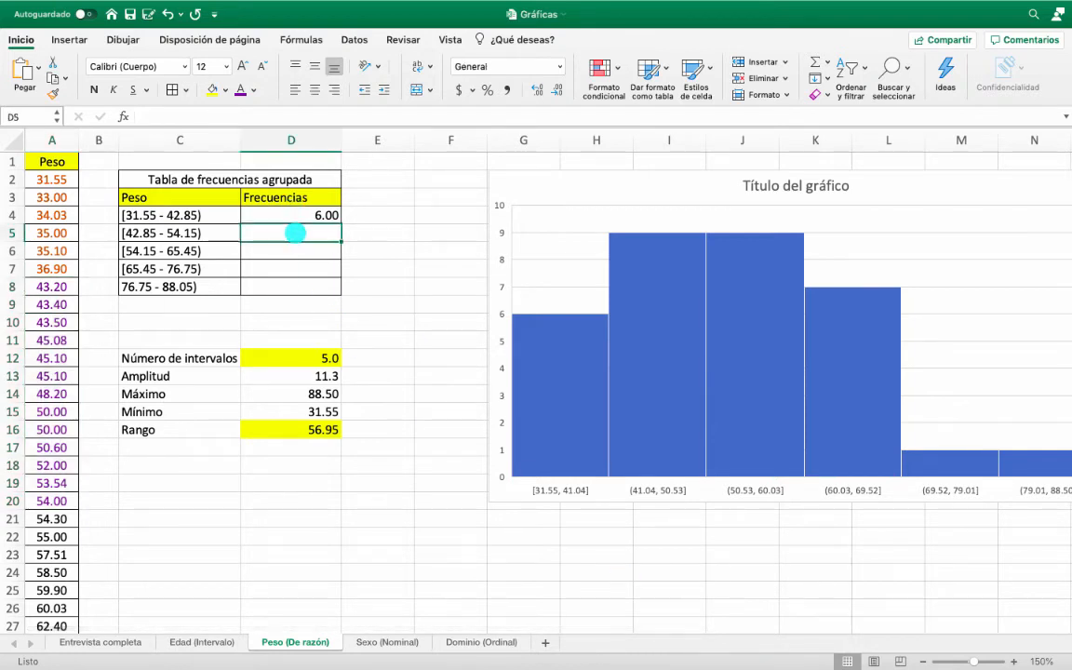
{"action": "key", "text": "Return"}
{"action": "left_click_drag", "start_coordinate": [329, 215], "coordinate": [319, 284]}
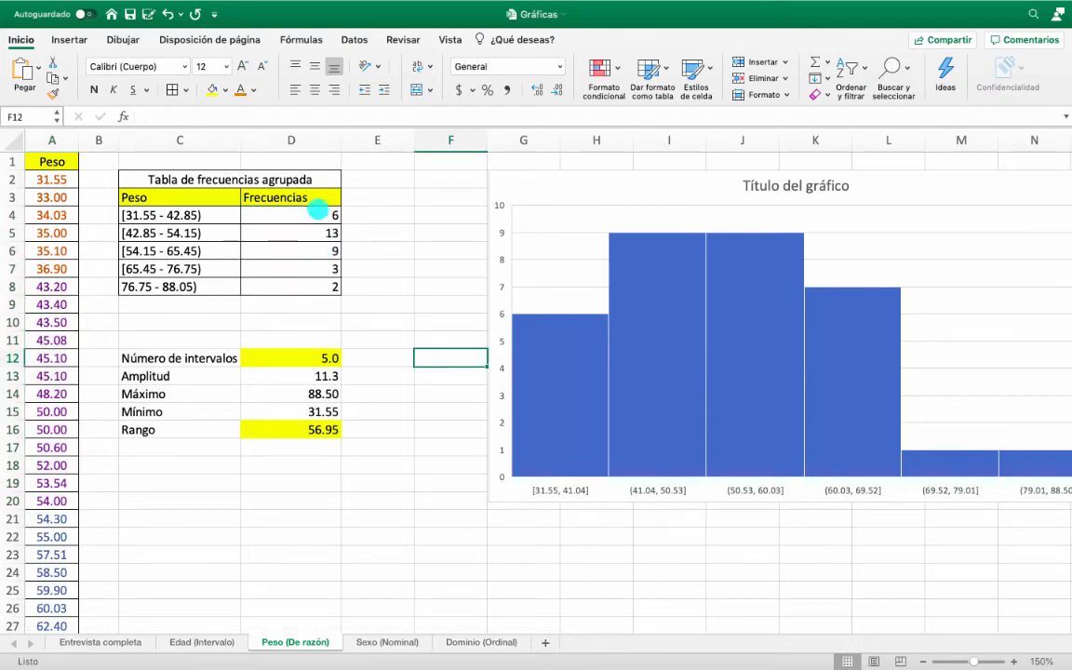
{"action": "left_click_drag", "start_coordinate": [318, 212], "coordinate": [319, 284]}
{"action": "left_click", "coordinate": [421, 284]}
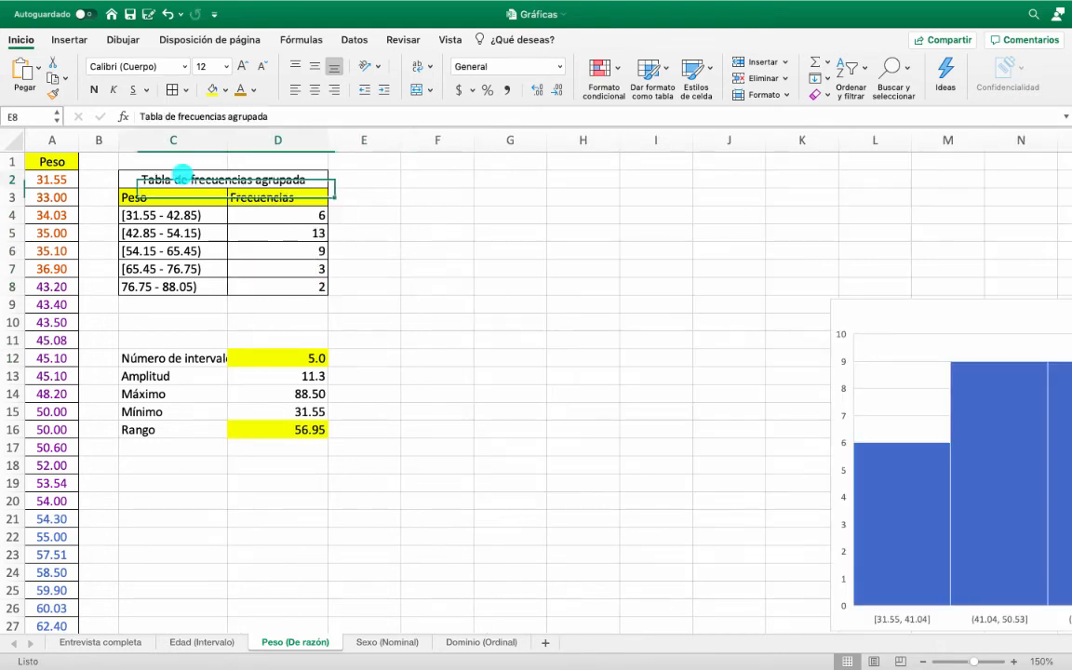
Step: Insert a clustered column chart of the Peso intervals and frequencies in C3:D8 and place it beside the table
{"action": "left_click_drag", "start_coordinate": [184, 174], "coordinate": [276, 273]}
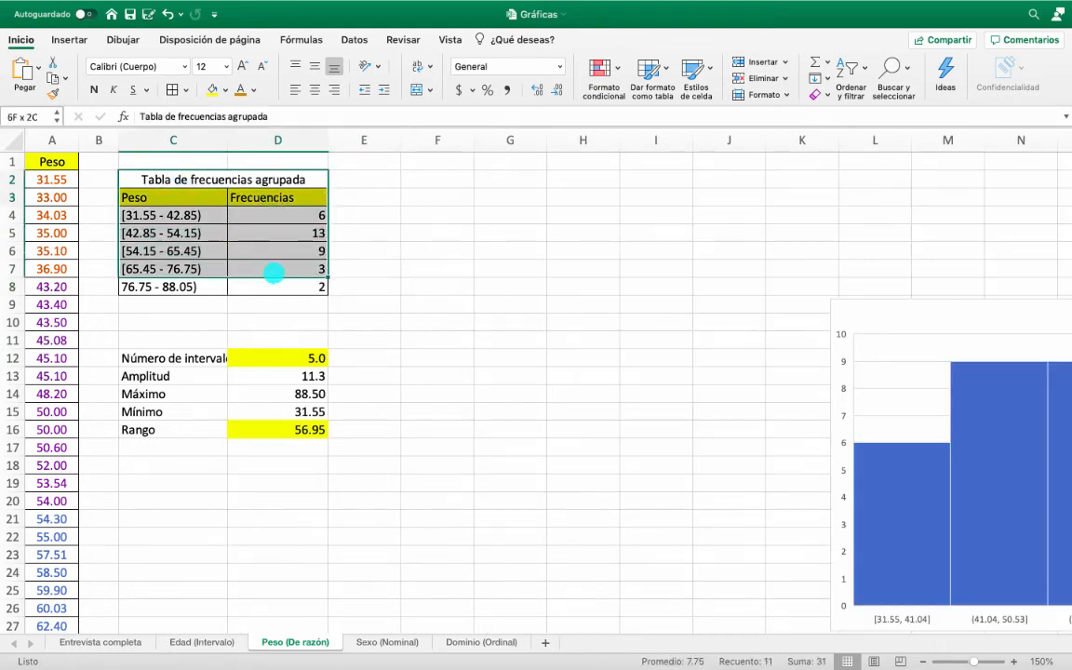
{"action": "left_click_drag", "start_coordinate": [153, 189], "coordinate": [283, 285]}
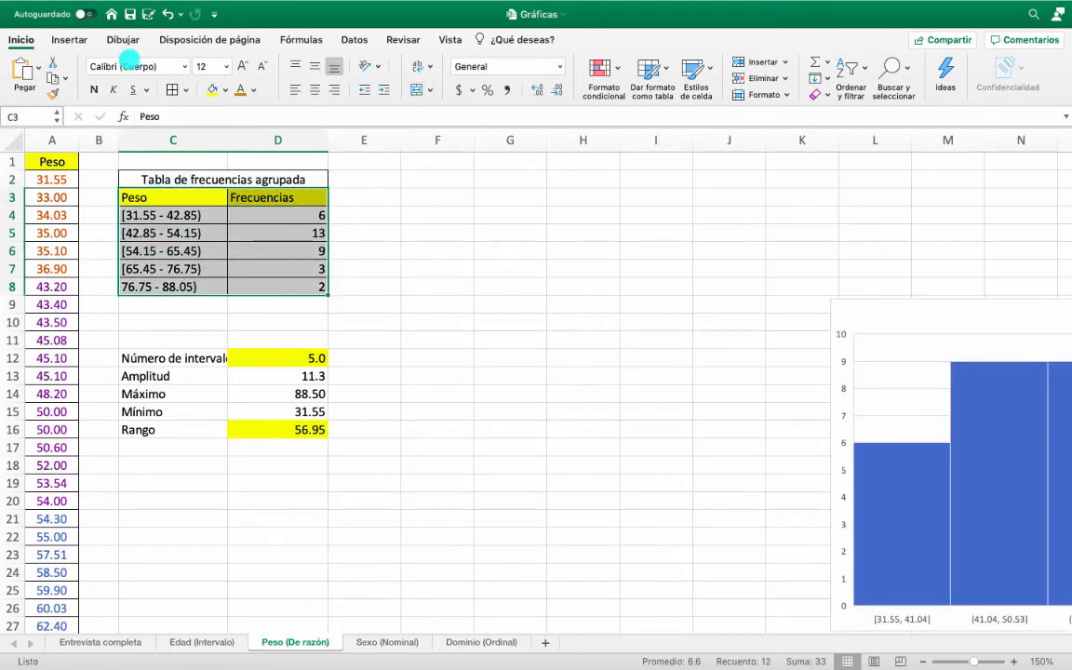
{"action": "left_click", "coordinate": [59, 38]}
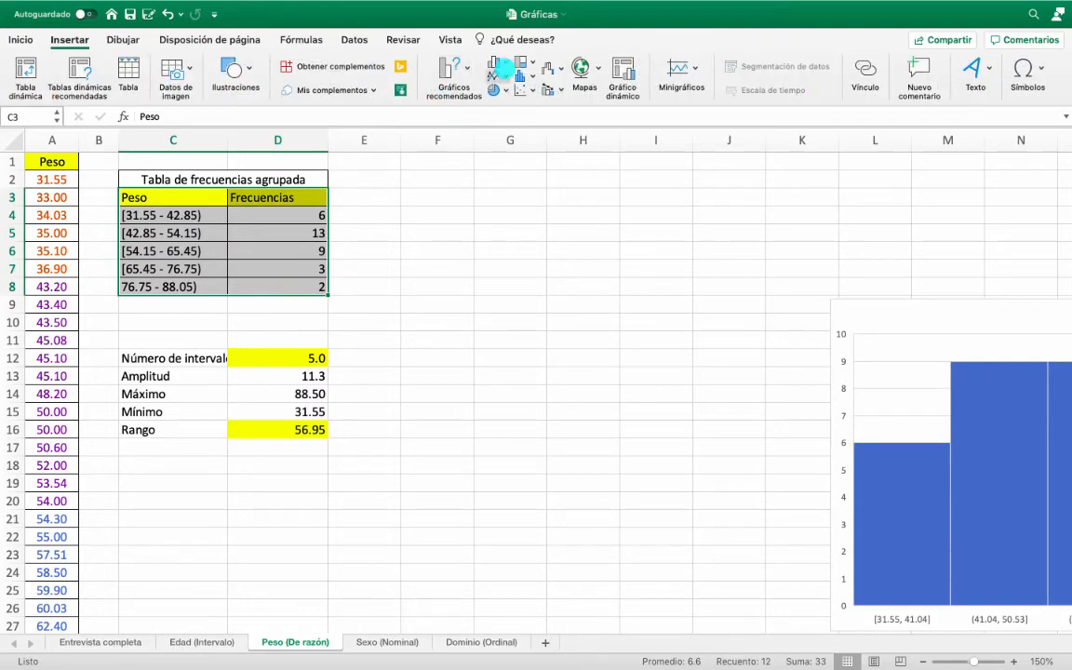
{"action": "left_click", "coordinate": [503, 63]}
{"action": "left_click", "coordinate": [526, 125]}
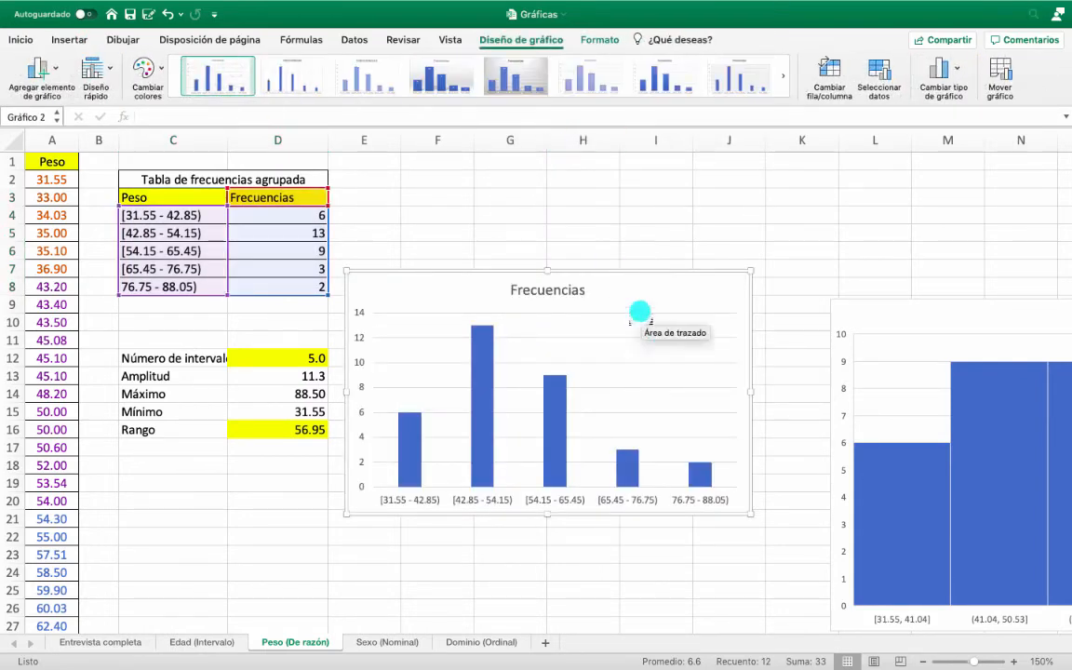
{"action": "left_click_drag", "start_coordinate": [614, 275], "coordinate": [647, 193]}
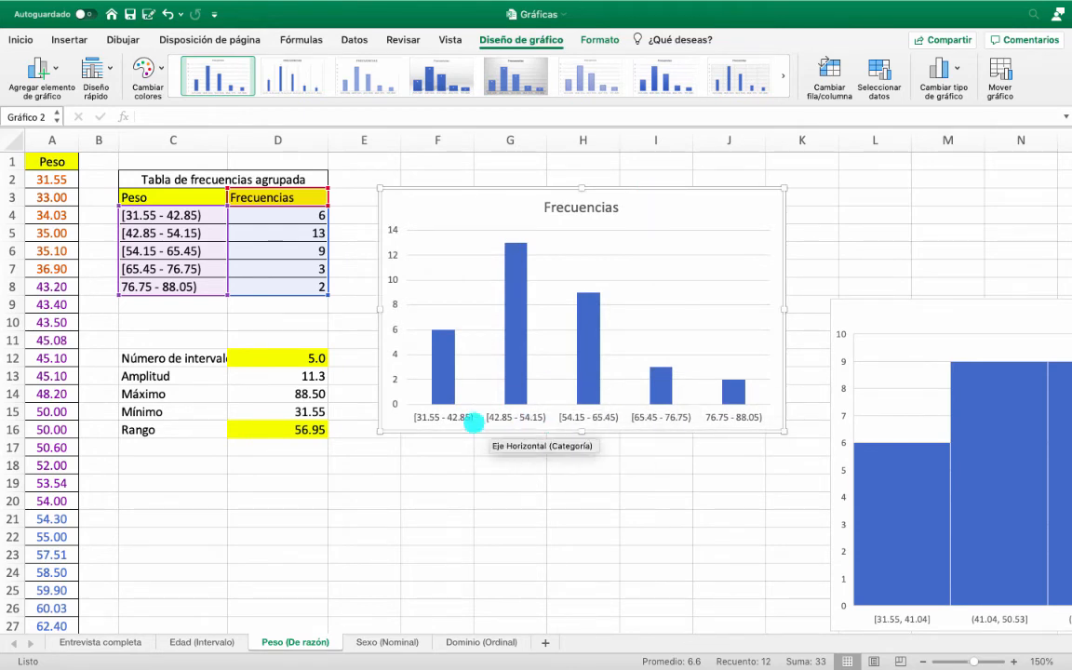
Step: Set the gap width of the Frecuencias chart's columns to 0% so it reads as a histogram
{"action": "double_click", "coordinate": [432, 365]}
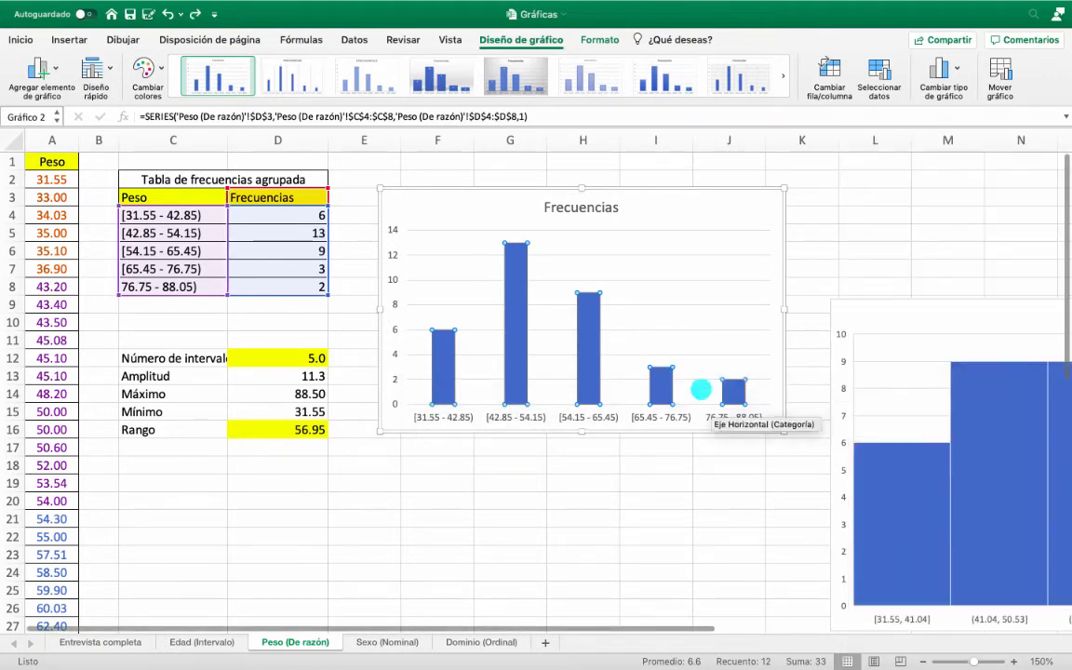
{"action": "left_click", "coordinate": [588, 348]}
{"action": "double_click", "coordinate": [589, 348]}
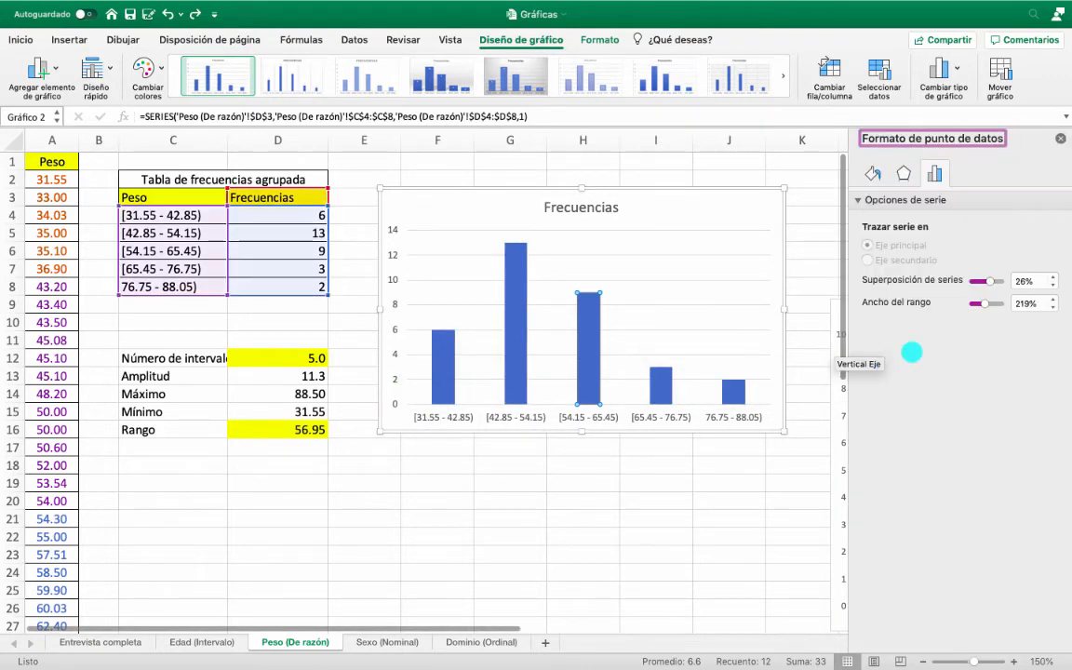
{"action": "left_click_drag", "start_coordinate": [997, 303], "coordinate": [896, 294]}
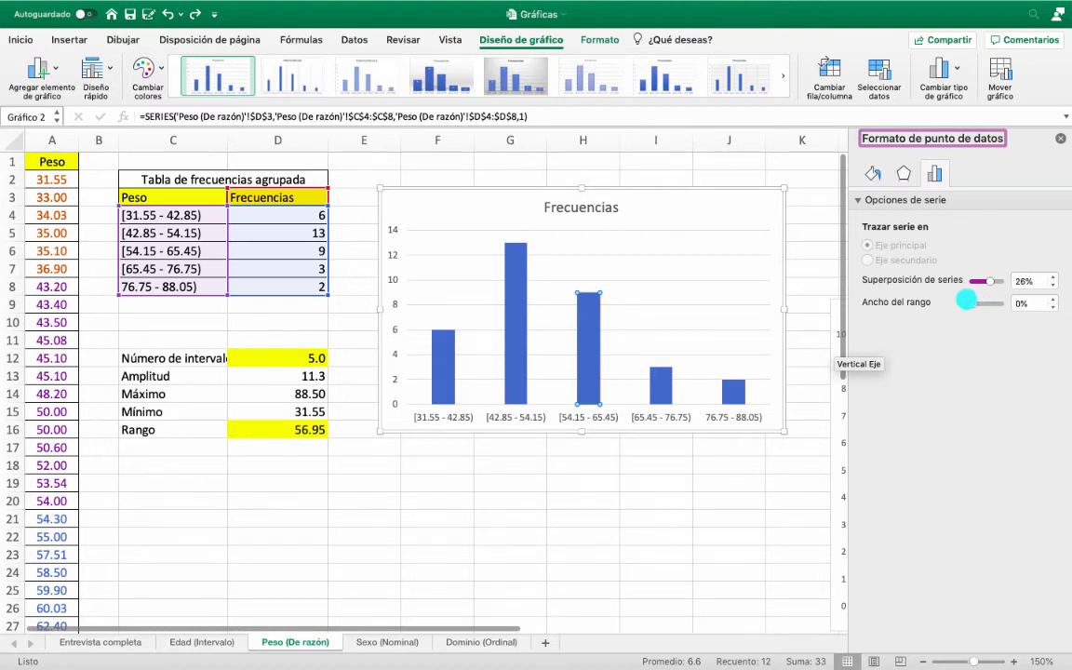
{"action": "left_click", "coordinate": [1060, 138]}
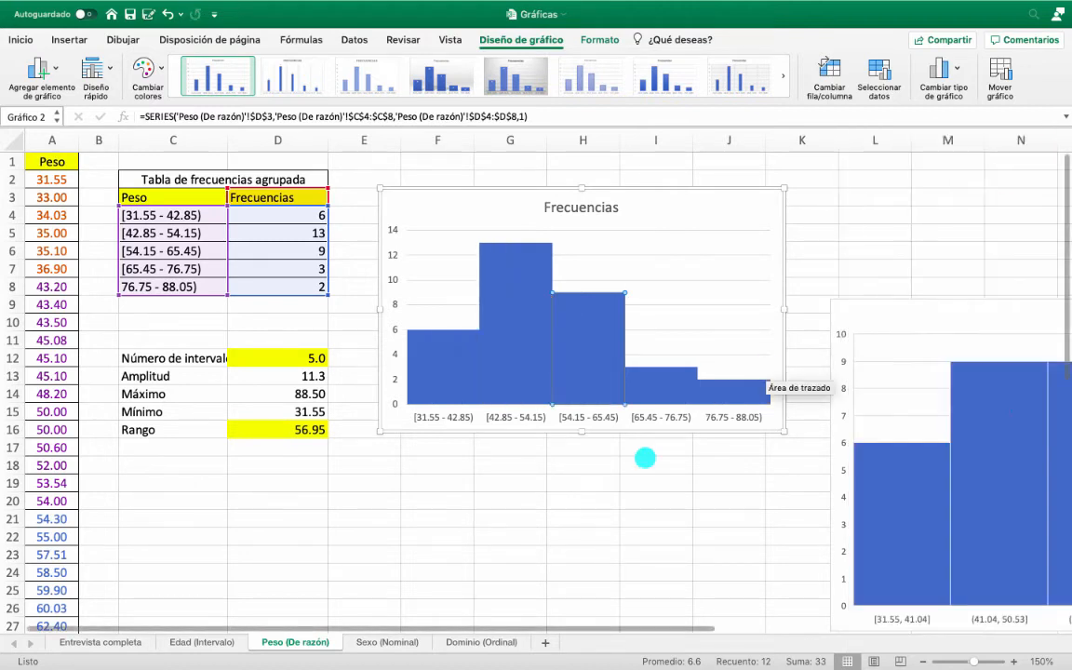
{"action": "left_click", "coordinate": [582, 501]}
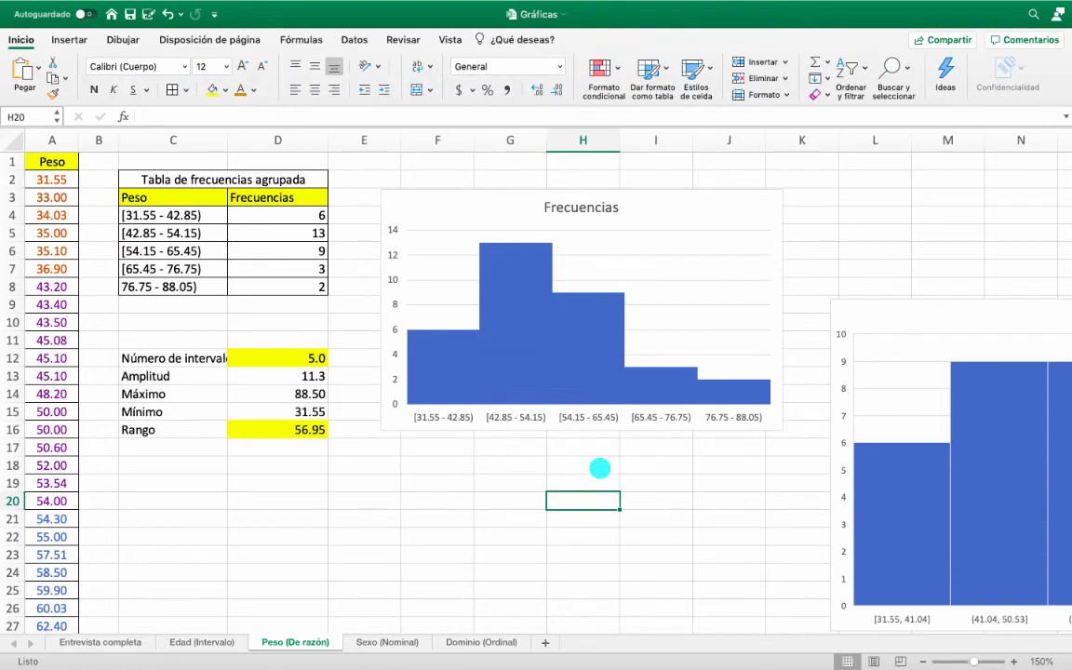
Step: Switch to the Sexo (Nominal) sheet and enlarge its data for reading
{"action": "left_click", "coordinate": [599, 293]}
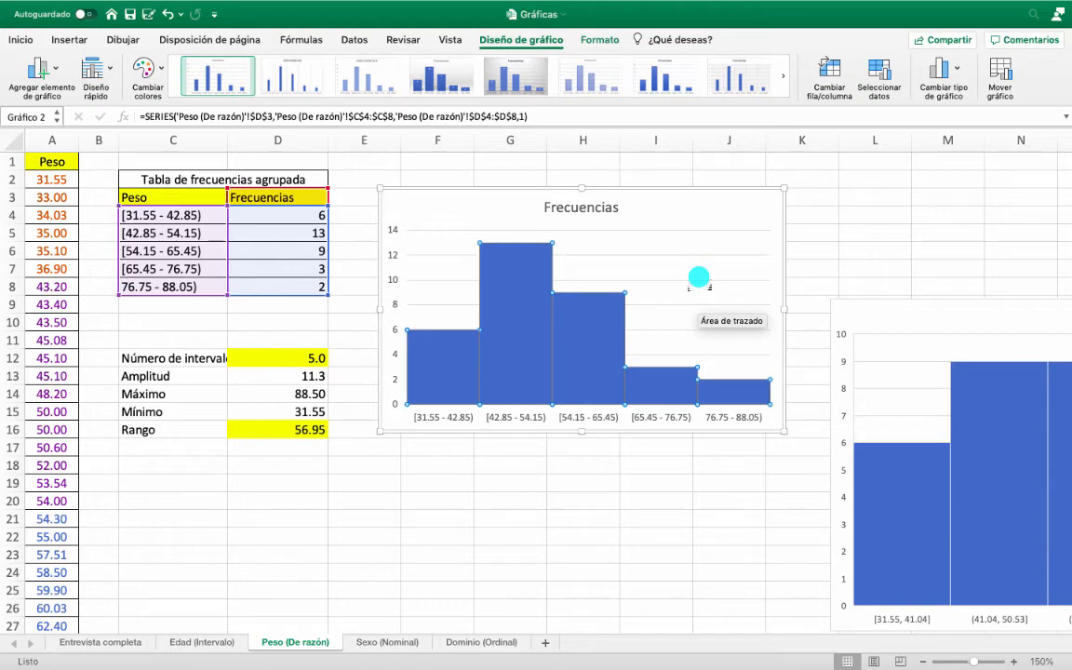
{"action": "left_click", "coordinate": [387, 642]}
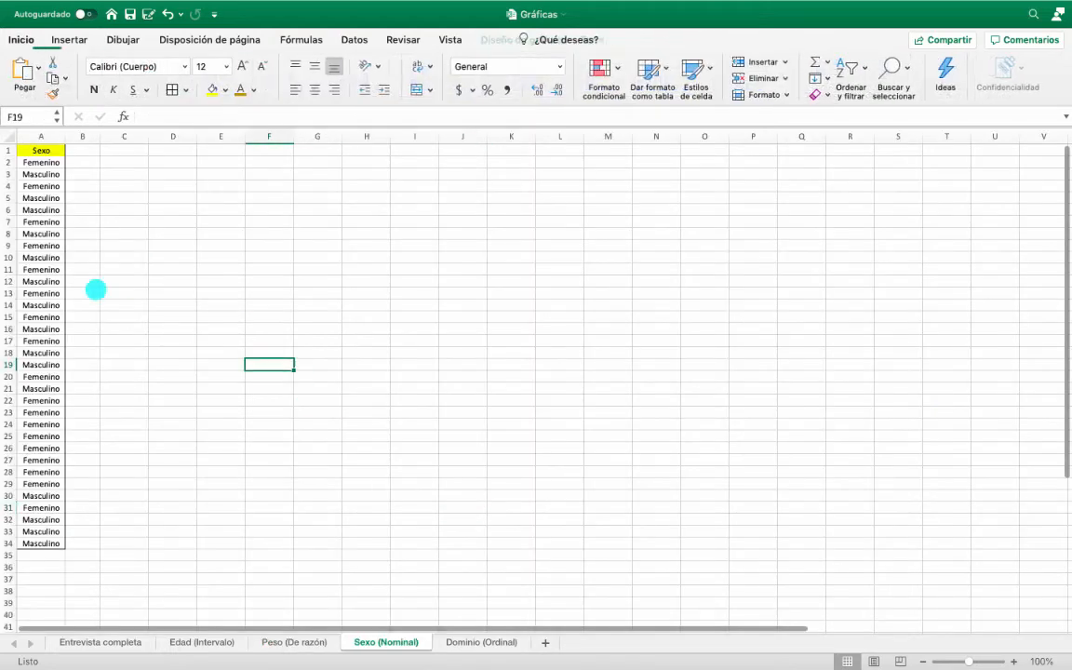
{"action": "scroll", "coordinate": [87, 278], "scroll_direction": "up", "scroll_amount": 5}
{"action": "scroll", "coordinate": [86, 278], "scroll_direction": "up", "scroll_amount": 3}
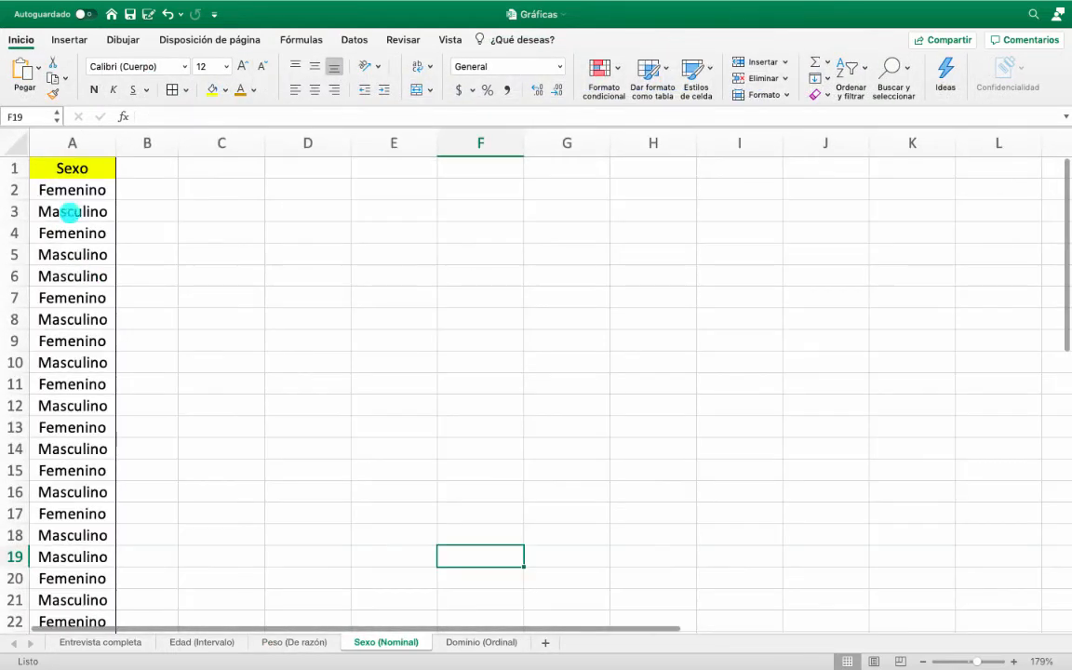
{"action": "left_click", "coordinate": [73, 172]}
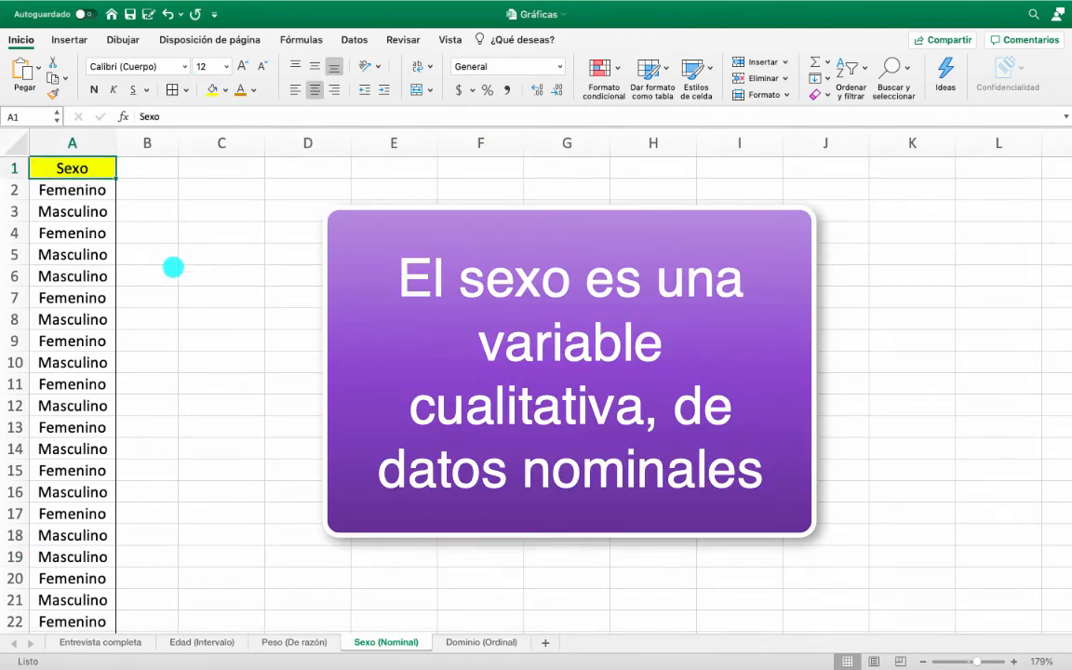
{"action": "left_click", "coordinate": [162, 269]}
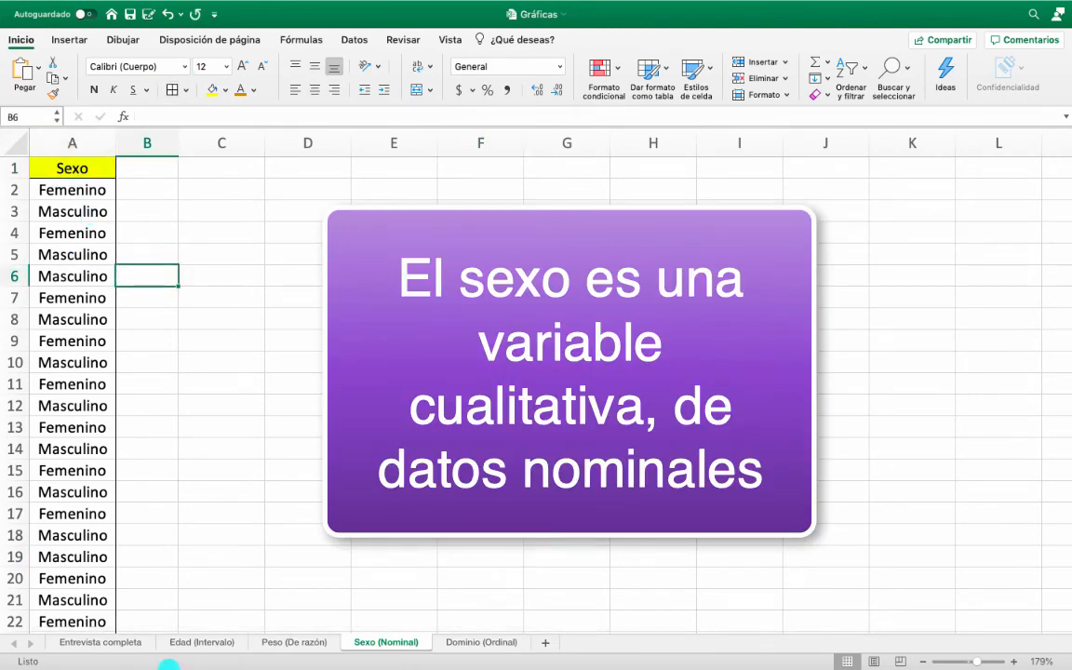
Step: Reuse the ungrouped frequency table from the Edad (Intervalo) sheet for Sexo, with Femenino in C4 and Masculino in C5
{"action": "left_click", "coordinate": [212, 642]}
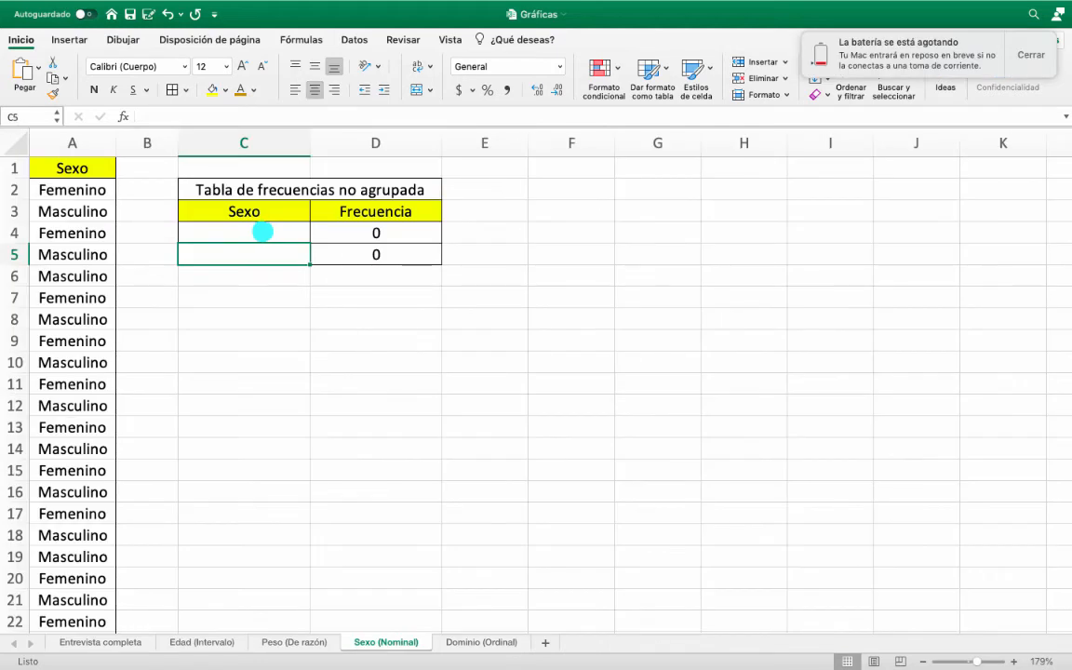
{"action": "left_click", "coordinate": [264, 233]}
{"action": "type", "text": "Feme"}
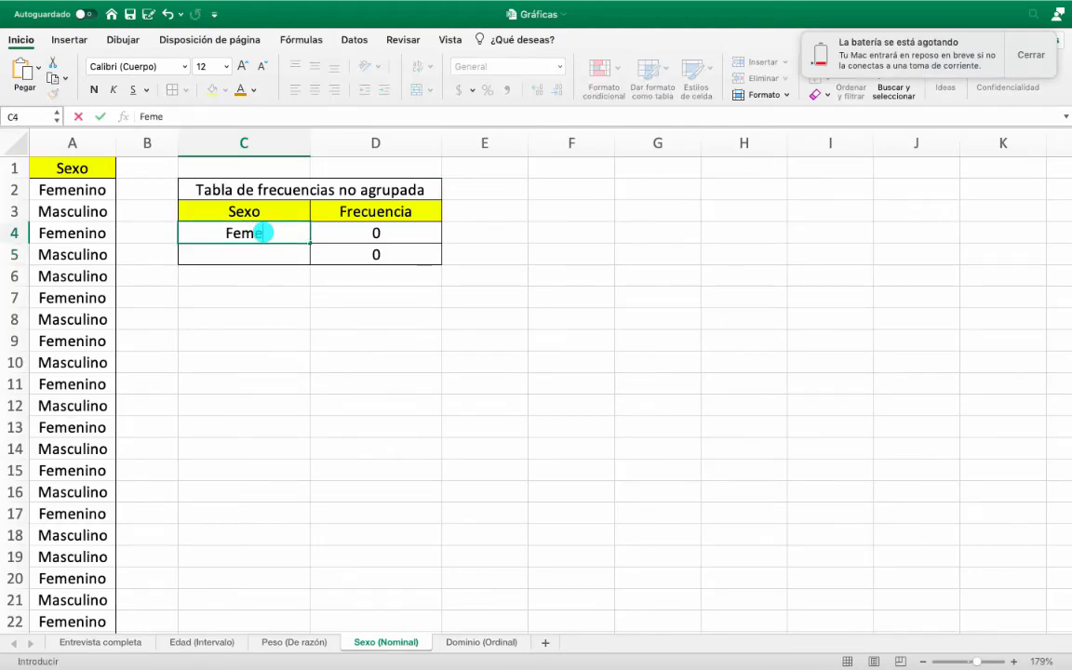
{"action": "type", "text": "nino"}
{"action": "key", "text": "Return"}
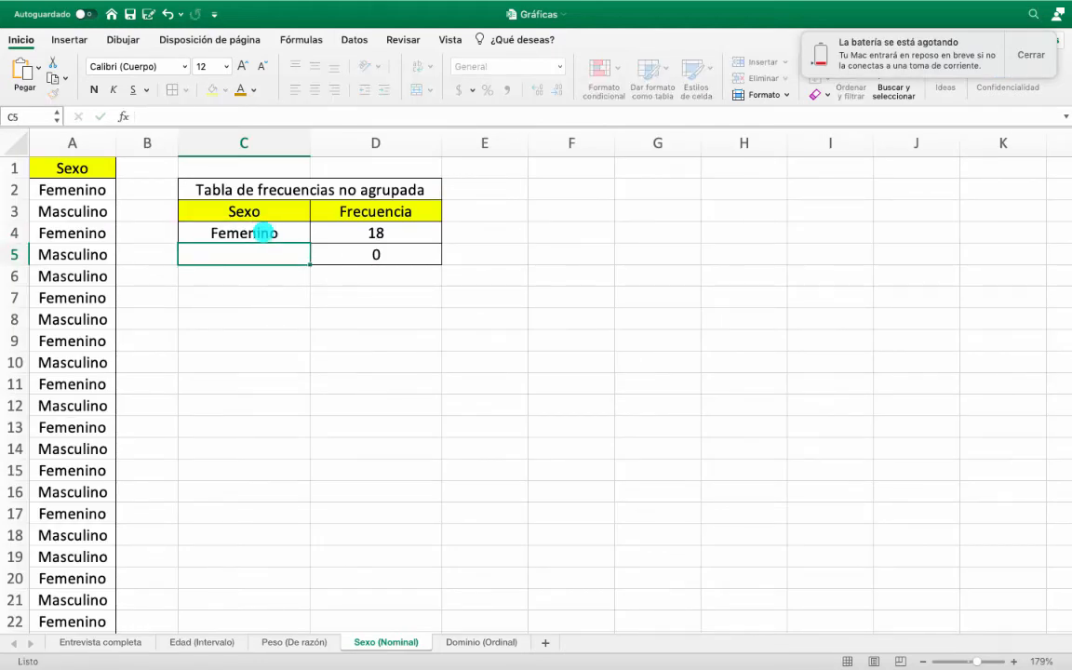
{"action": "type", "text": "Masculino"}
{"action": "left_click", "coordinate": [331, 262]}
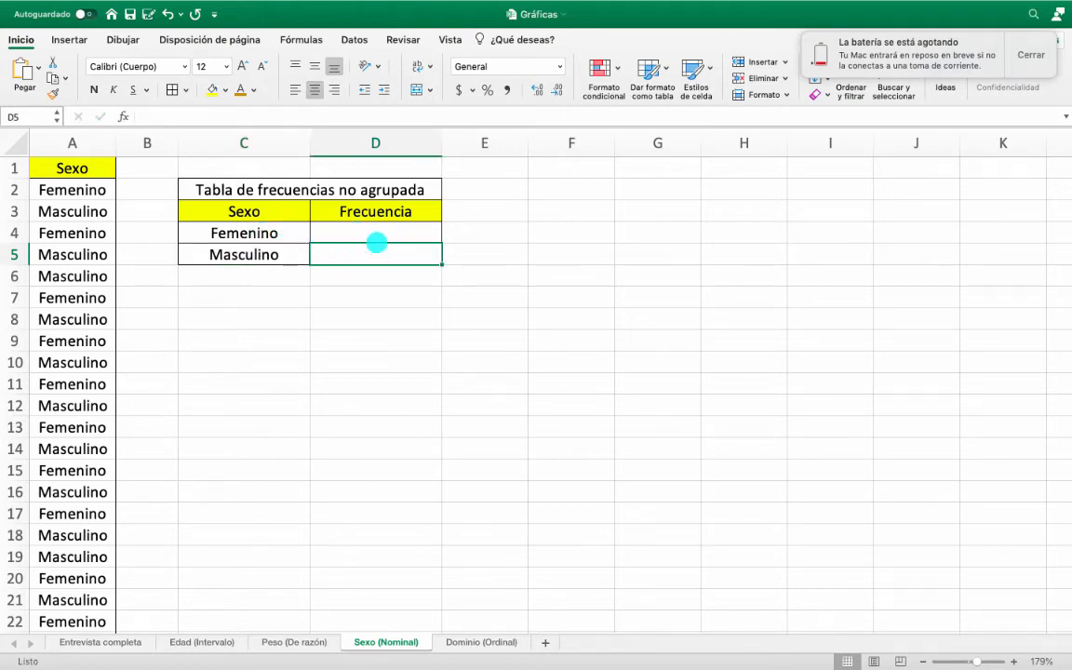
Step: Sort the Sexo values in column A in ascending alphabetical order
{"action": "left_click", "coordinate": [72, 142]}
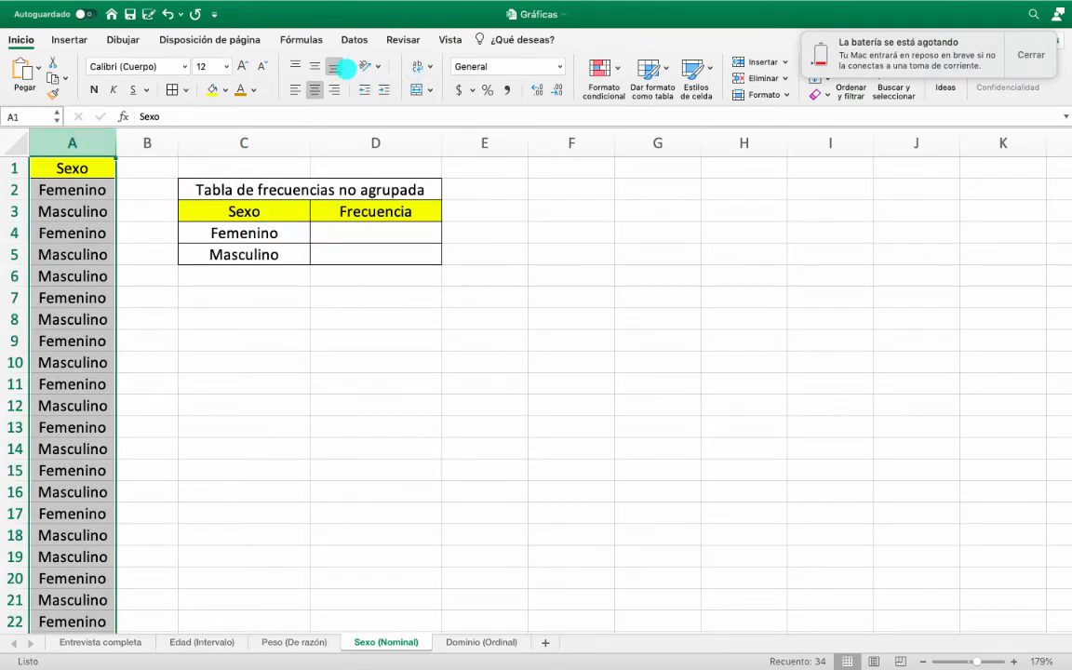
{"action": "left_click", "coordinate": [342, 39]}
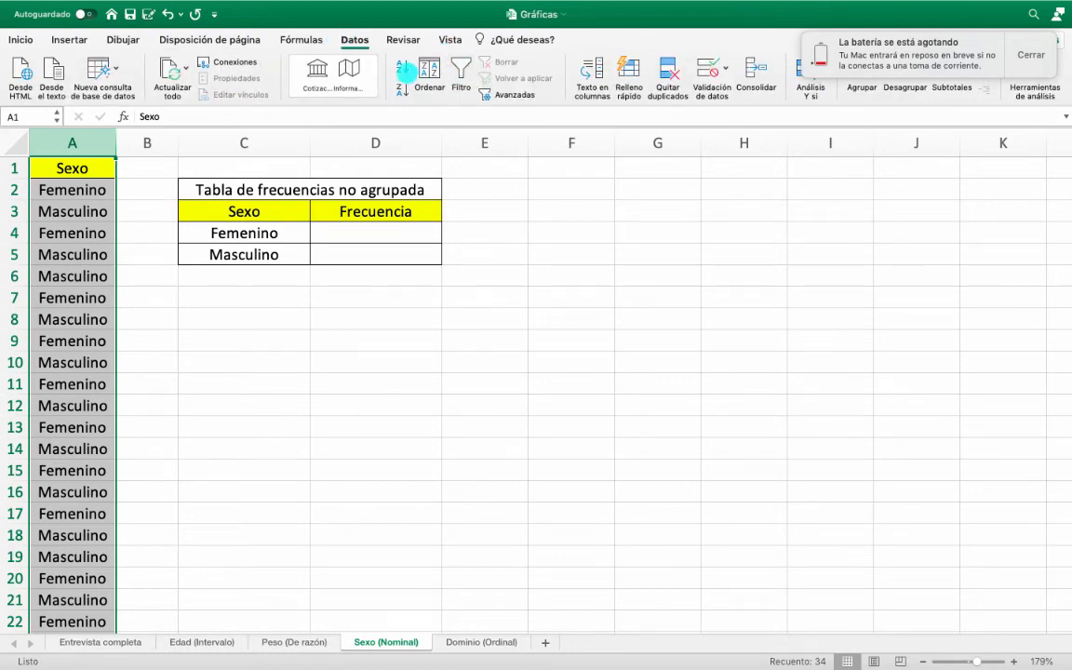
{"action": "left_click", "coordinate": [401, 63]}
{"action": "left_click", "coordinate": [196, 443]}
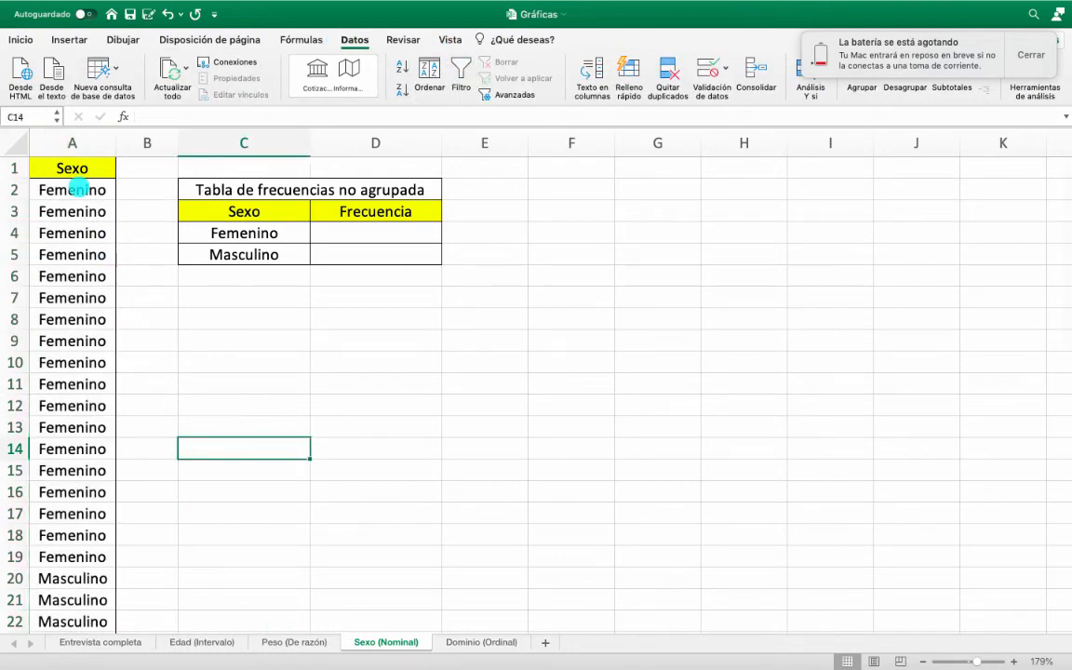
Step: Count the Femenino entries in A2:A19 and enter 18 as their frequency in D4
{"action": "left_click_drag", "start_coordinate": [74, 187], "coordinate": [72, 487]}
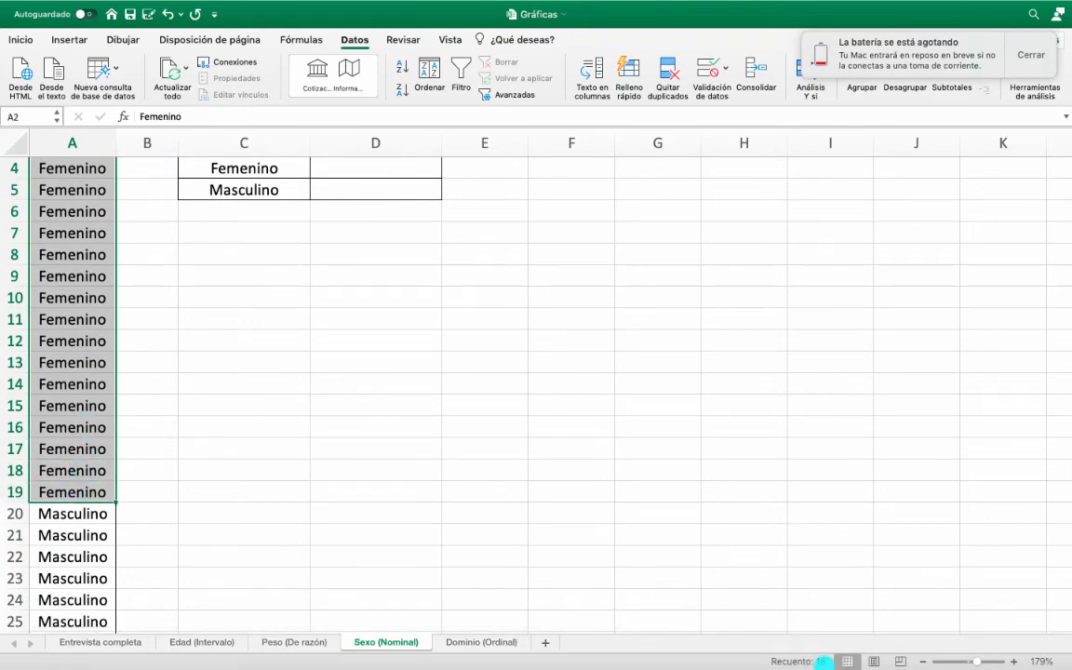
{"action": "scroll", "coordinate": [218, 495], "scroll_direction": "down", "scroll_amount": 3}
{"action": "scroll", "coordinate": [293, 428], "scroll_direction": "up", "scroll_amount": 5}
{"action": "scroll", "coordinate": [368, 366], "scroll_direction": "right", "scroll_amount": 1}
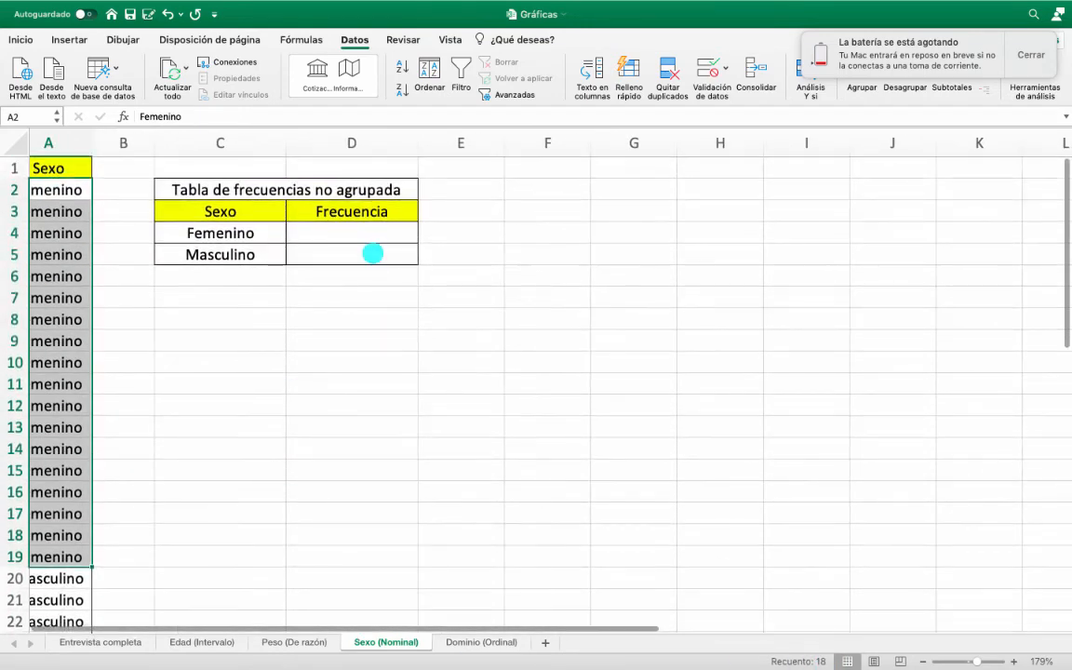
{"action": "left_click", "coordinate": [353, 213]}
{"action": "left_click", "coordinate": [353, 233]}
{"action": "type", "text": "18"}
{"action": "key", "text": "Return"}
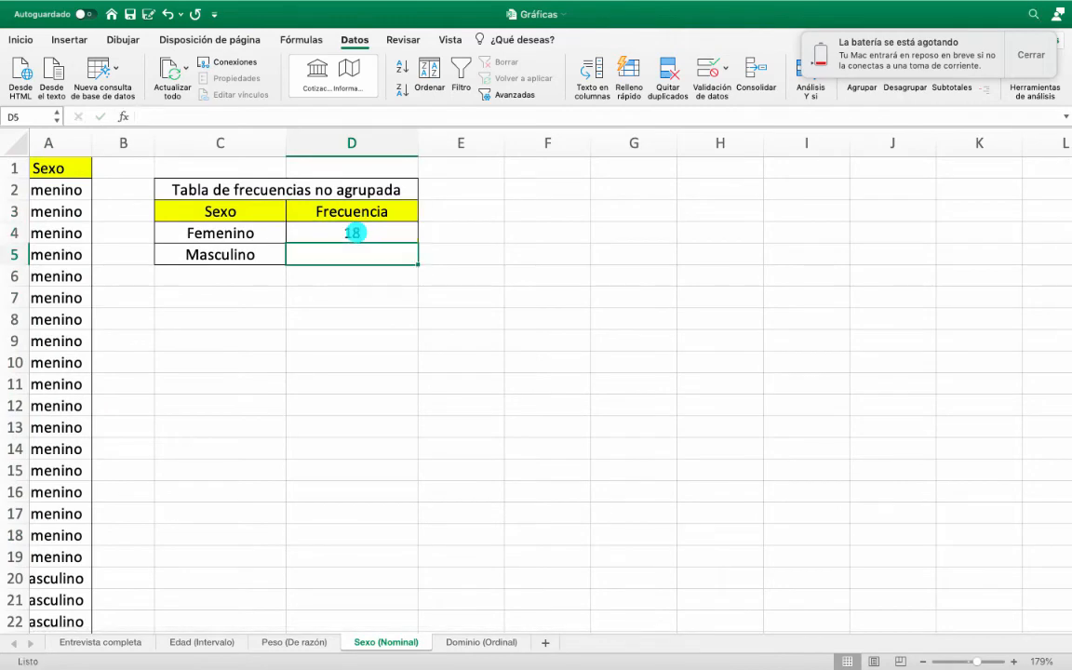
Step: Count the Masculino entries in A20:A34 and enter 15 as their frequency in D5
{"action": "scroll", "coordinate": [148, 426], "scroll_direction": "left", "scroll_amount": 1}
{"action": "scroll", "coordinate": [148, 426], "scroll_direction": "down", "scroll_amount": 5}
{"action": "left_click", "coordinate": [80, 298]}
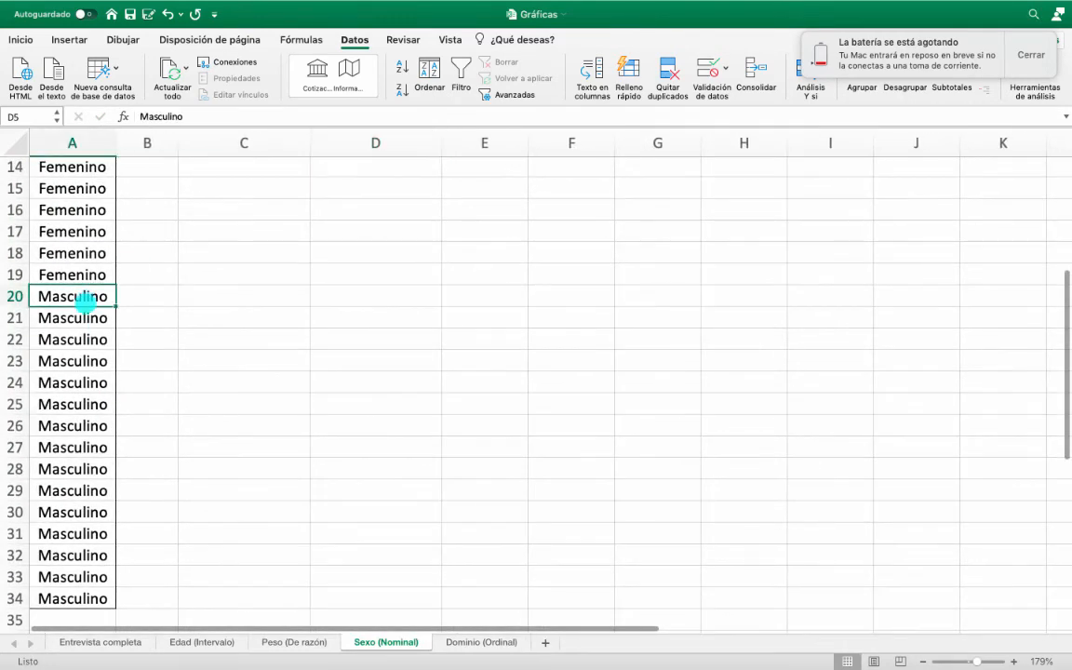
{"action": "left_click_drag", "start_coordinate": [79, 297], "coordinate": [84, 595]}
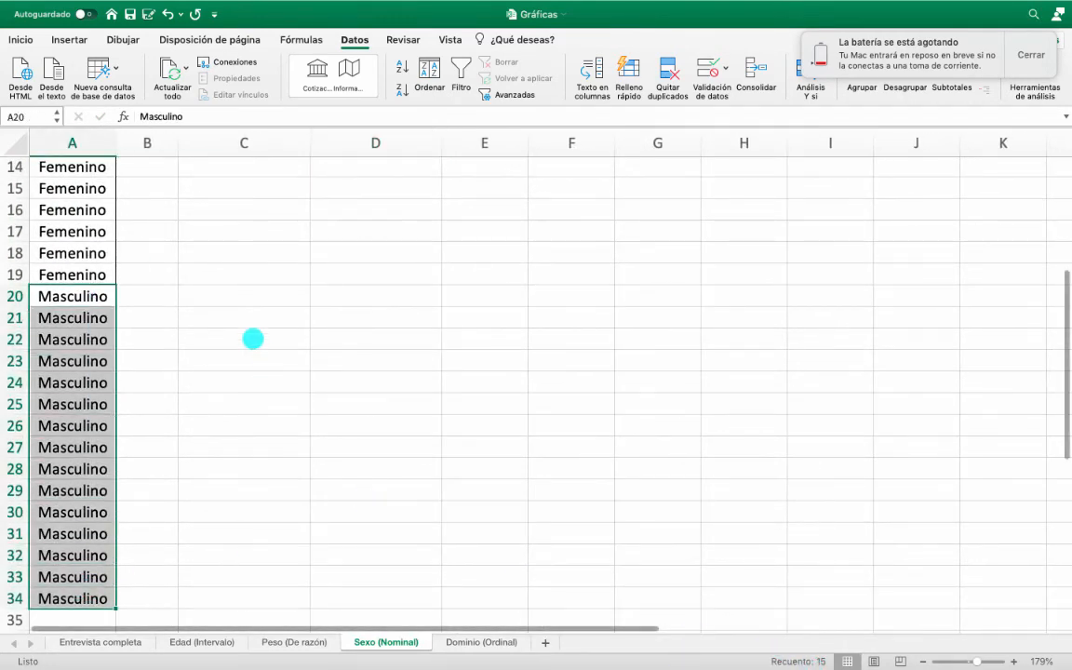
{"action": "scroll", "coordinate": [253, 339], "scroll_direction": "up", "scroll_amount": 5}
{"action": "left_click", "coordinate": [376, 253]}
{"action": "type", "text": "15"}
{"action": "key", "text": "Return"}
{"action": "left_click", "coordinate": [457, 359]}
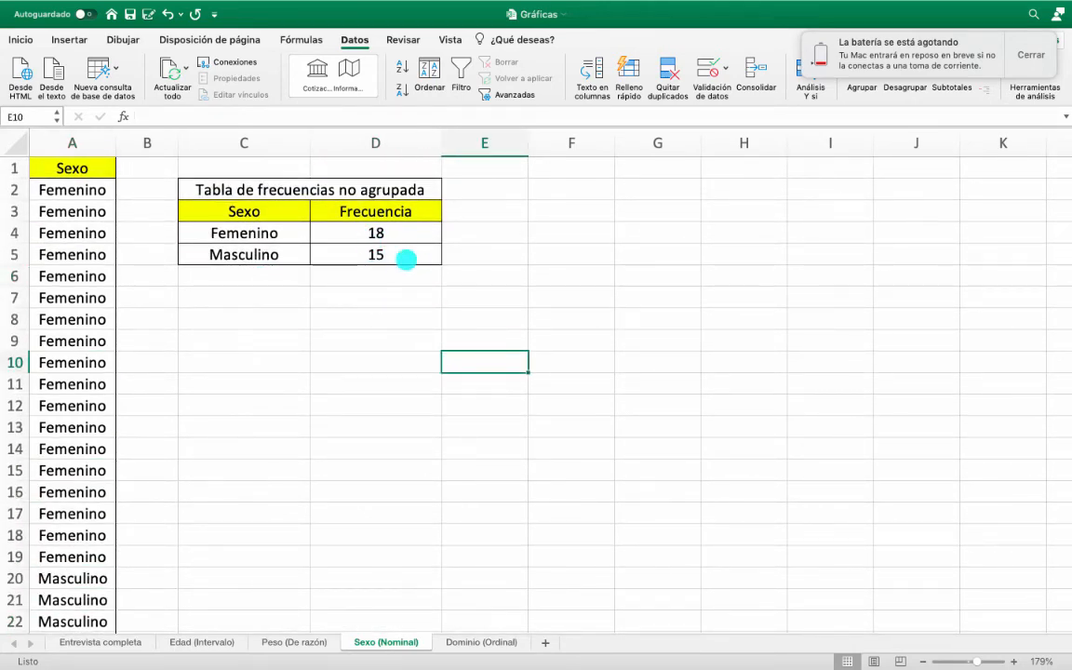
Step: Replace the Femenino frequency in D4 with the formula =CONTAR.SI(A2:A34,"Femenino")
{"action": "left_click", "coordinate": [402, 234]}
{"action": "double_click", "coordinate": [402, 234]}
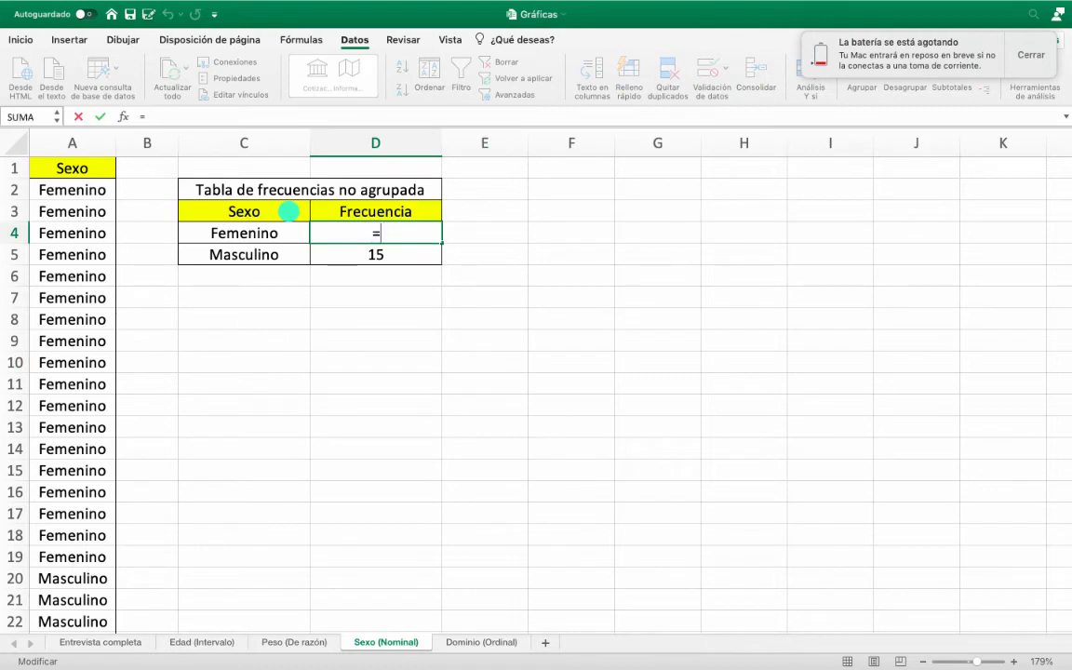
{"action": "type", "text": "=con"}
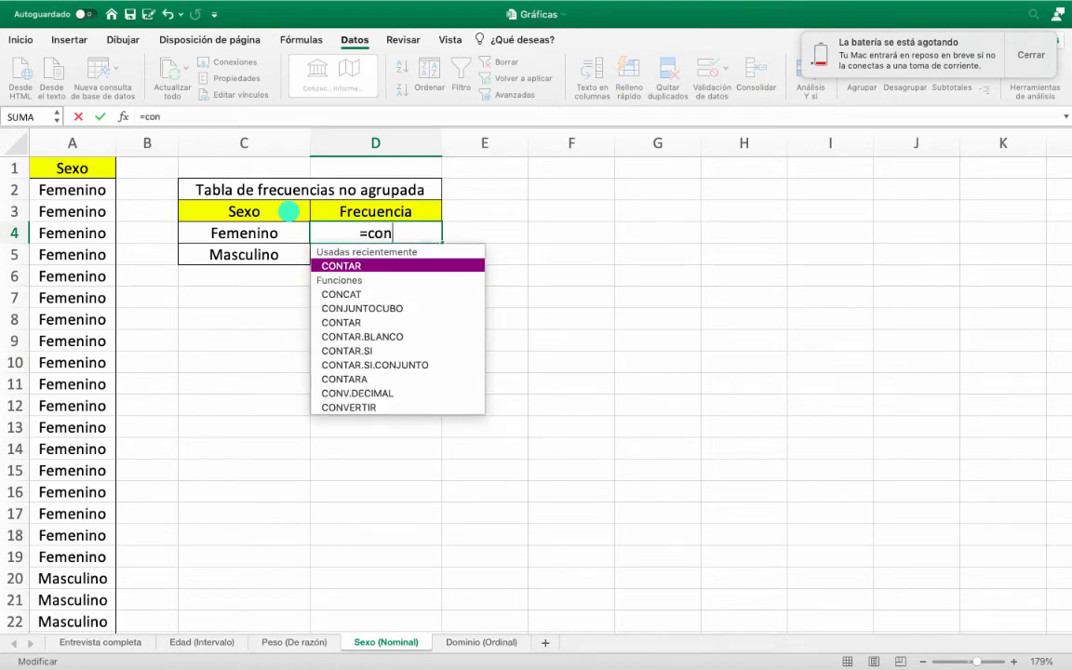
{"action": "type", "text": "tar.si("}
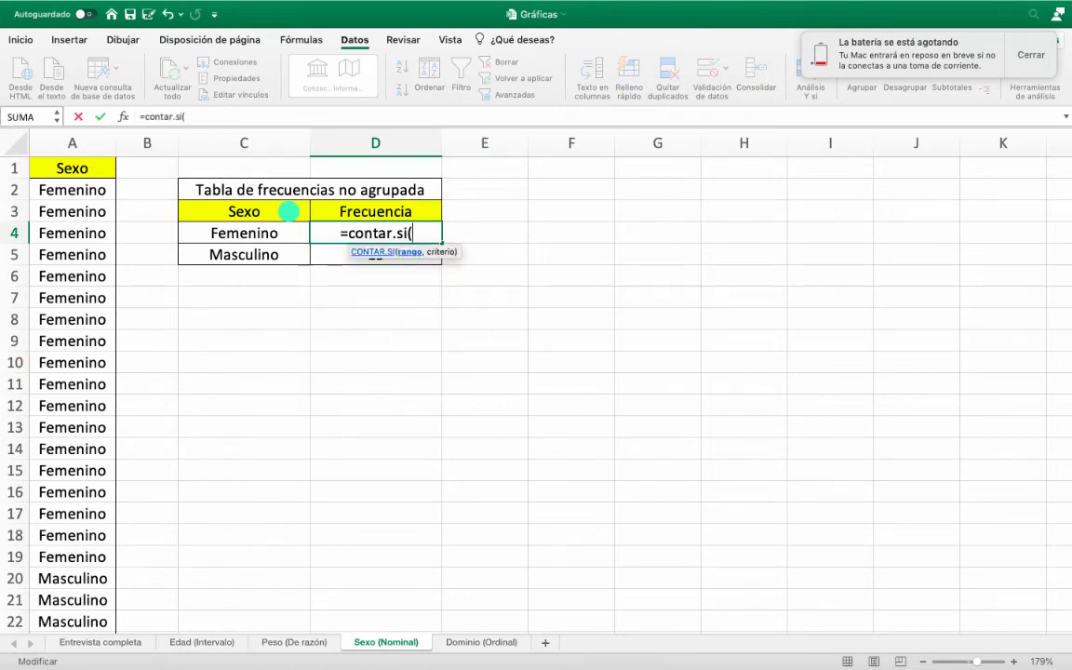
{"action": "left_click_drag", "start_coordinate": [64, 192], "coordinate": [79, 651]}
{"action": "type", "text": ","}
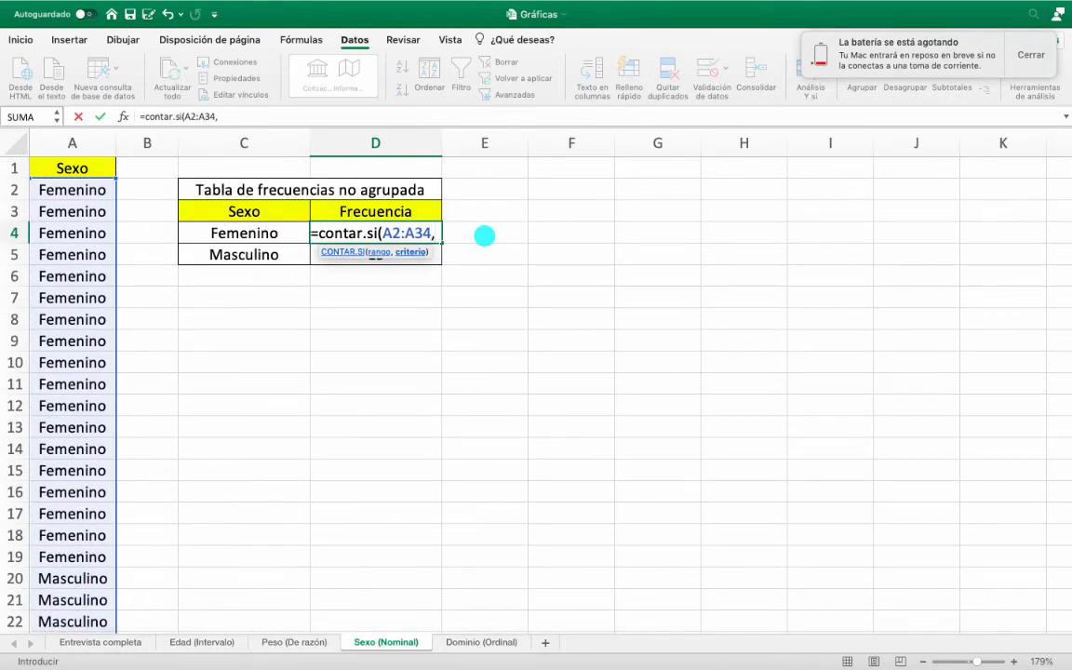
{"action": "type", "text": "\"Femenino"}
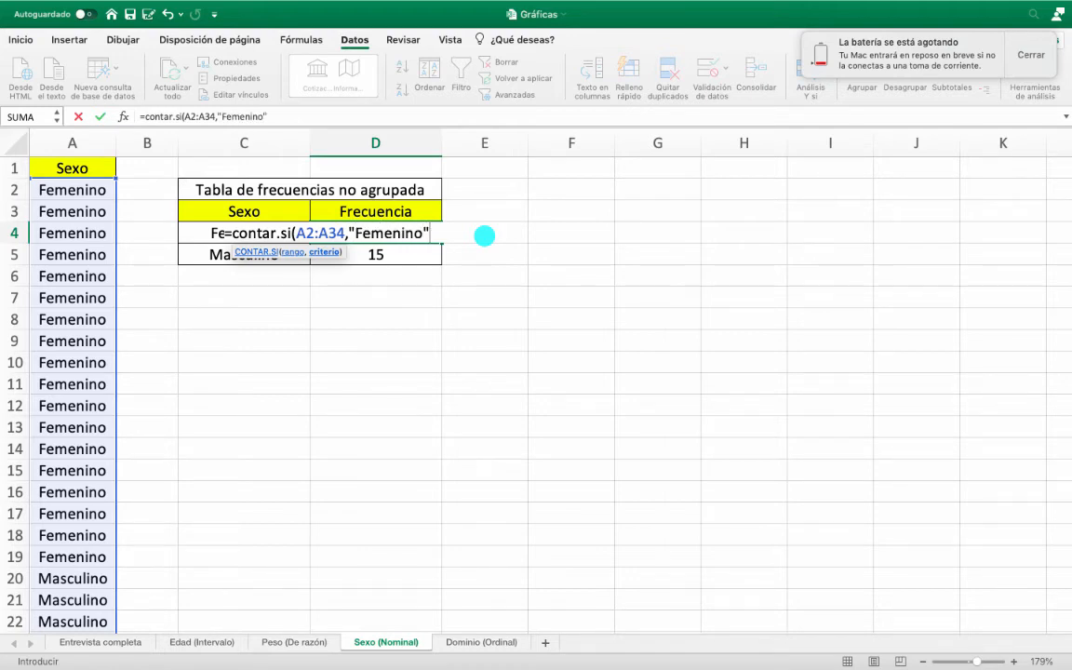
{"action": "type", "text": "\")"}
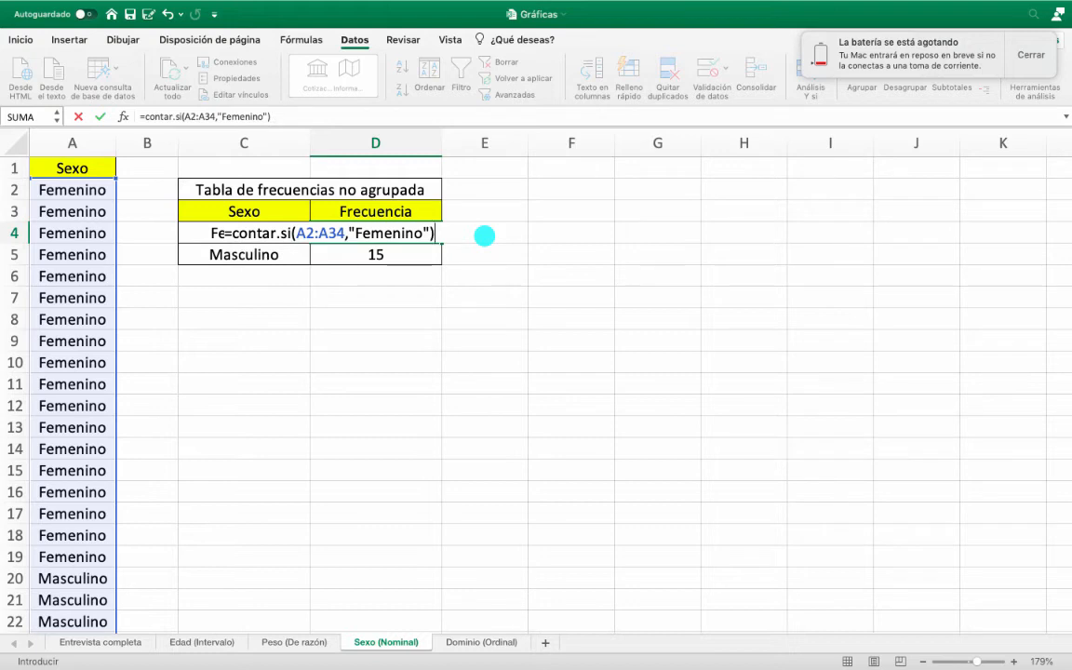
{"action": "key", "text": "Return"}
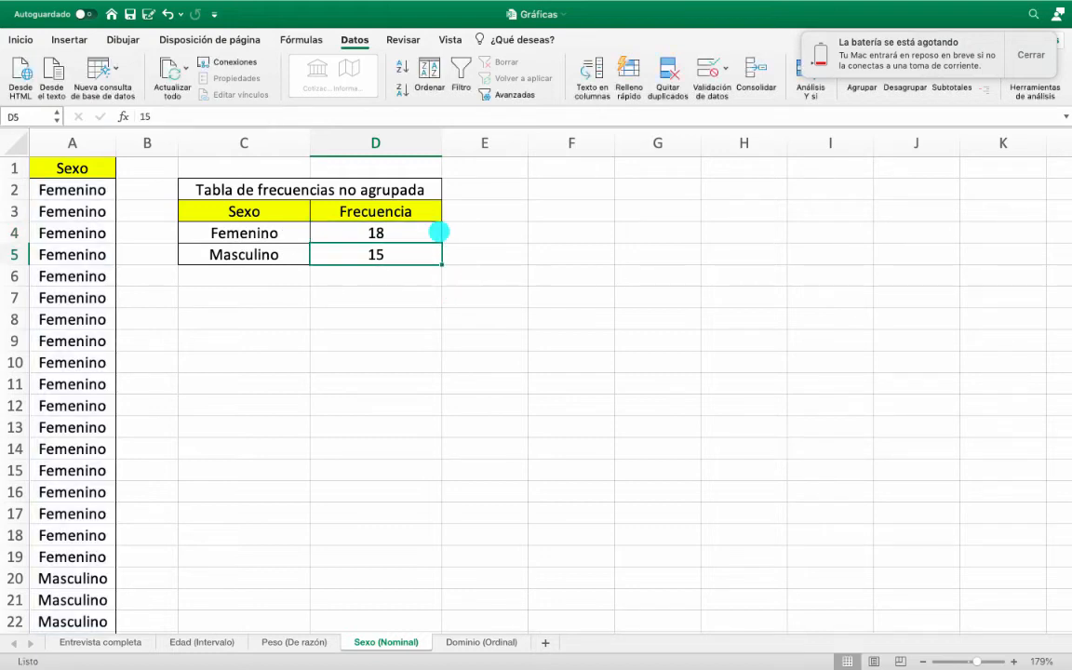
Step: Change the criterion of the CONTAR.SI formula in D4 from the quoted text to a reference to cell C4
{"action": "double_click", "coordinate": [431, 232]}
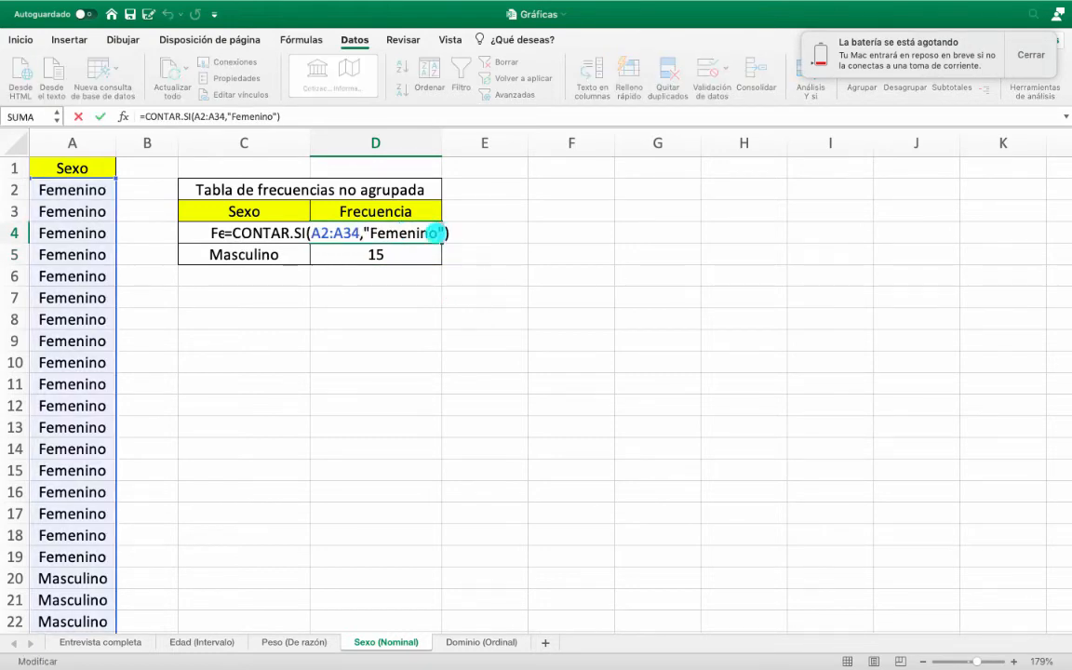
{"action": "left_click_drag", "start_coordinate": [433, 233], "coordinate": [363, 232]}
{"action": "key", "text": "BackSpace"}
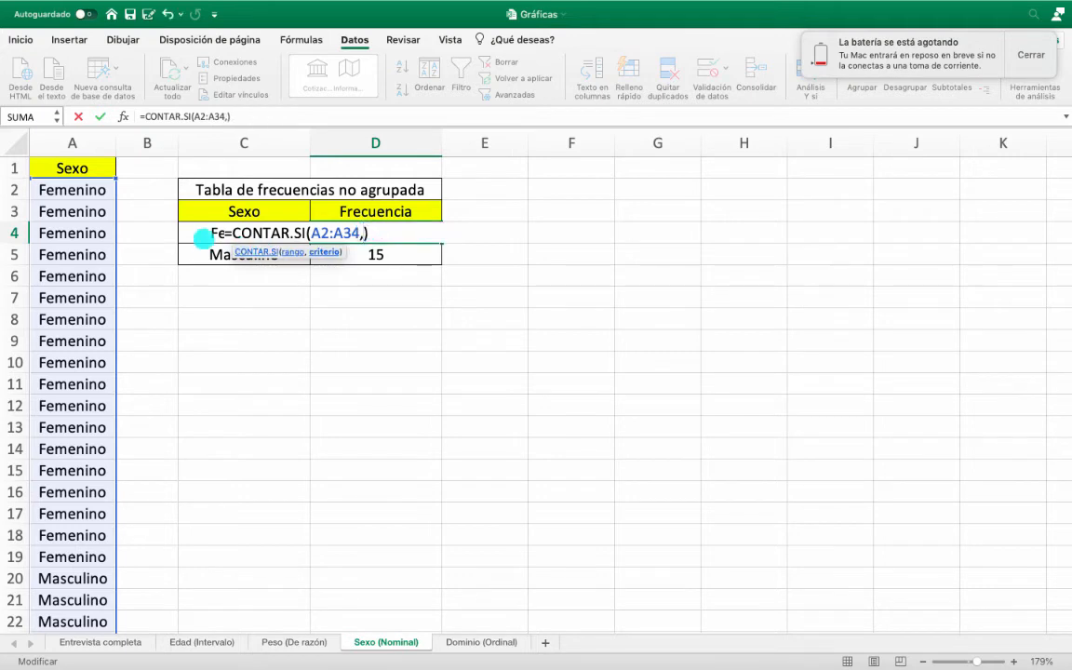
{"action": "left_click", "coordinate": [202, 239]}
{"action": "key", "text": "Return"}
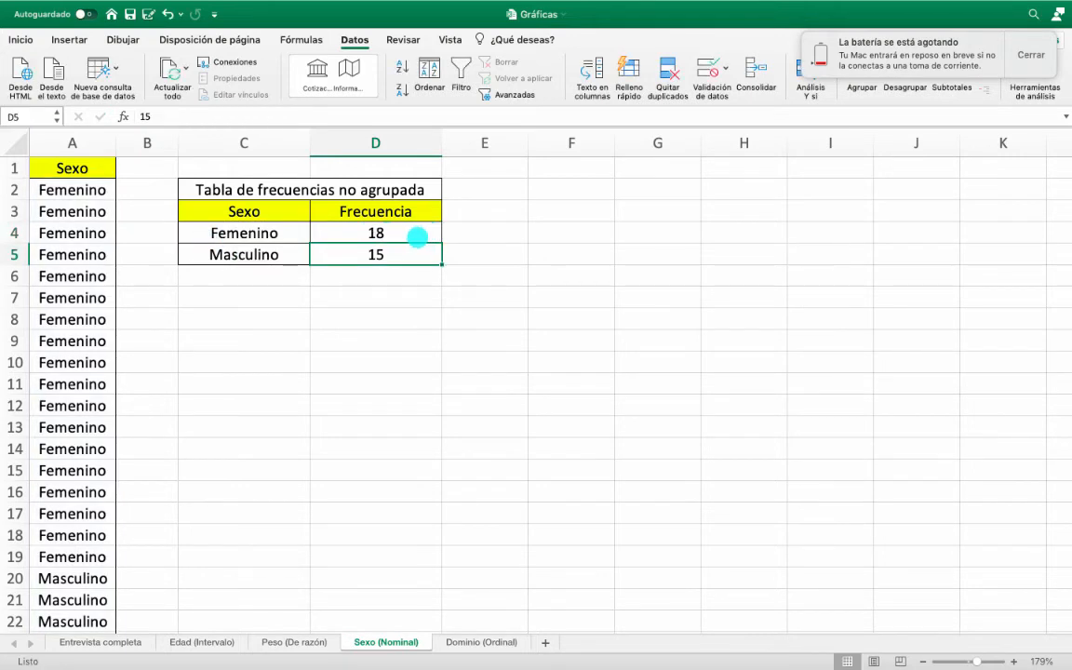
Step: Fill the CONTAR.SI formula from D4 down to D5 and check the references in the copied formula
{"action": "left_click", "coordinate": [418, 234]}
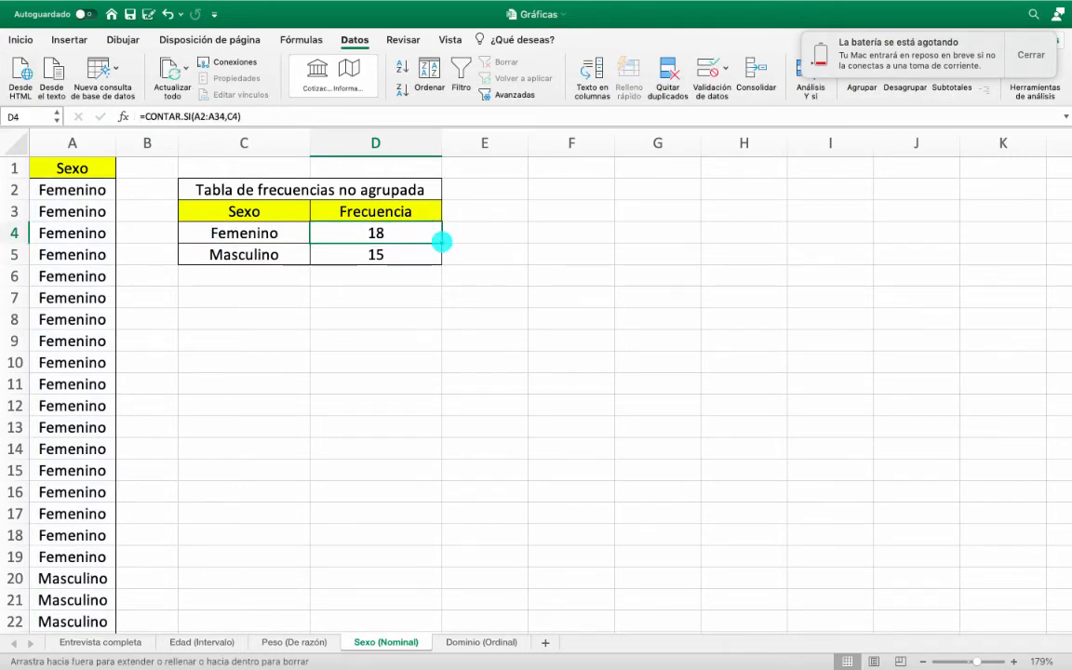
{"action": "left_click_drag", "start_coordinate": [440, 240], "coordinate": [449, 268]}
{"action": "left_click", "coordinate": [451, 284]}
{"action": "left_click", "coordinate": [405, 258]}
{"action": "double_click", "coordinate": [405, 257]}
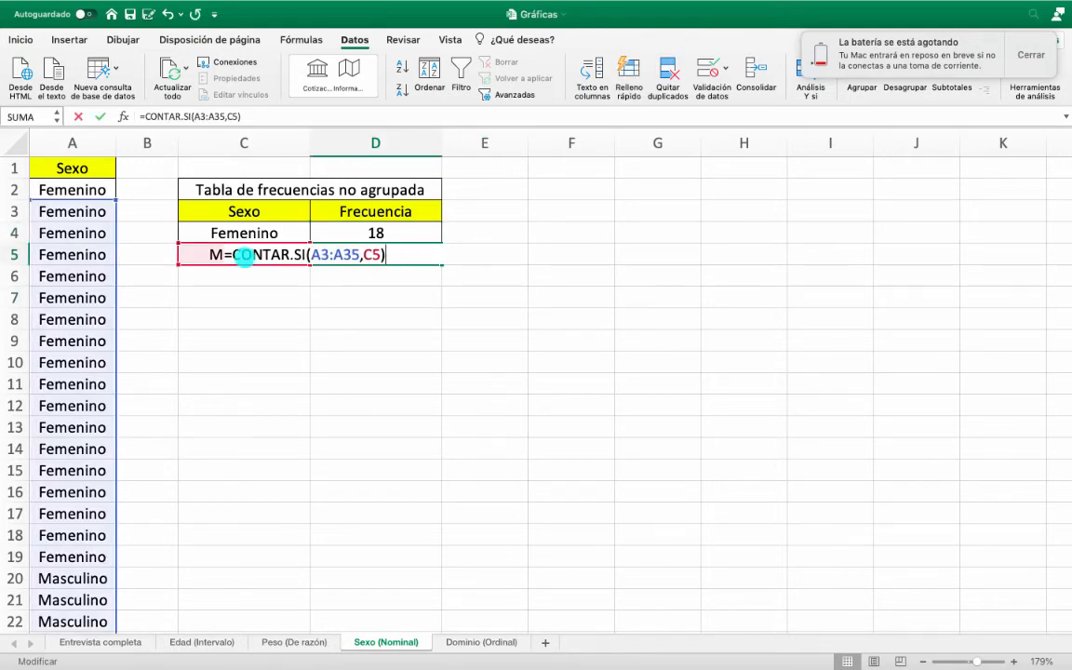
{"action": "key", "text": "Return"}
{"action": "left_click", "coordinate": [406, 398]}
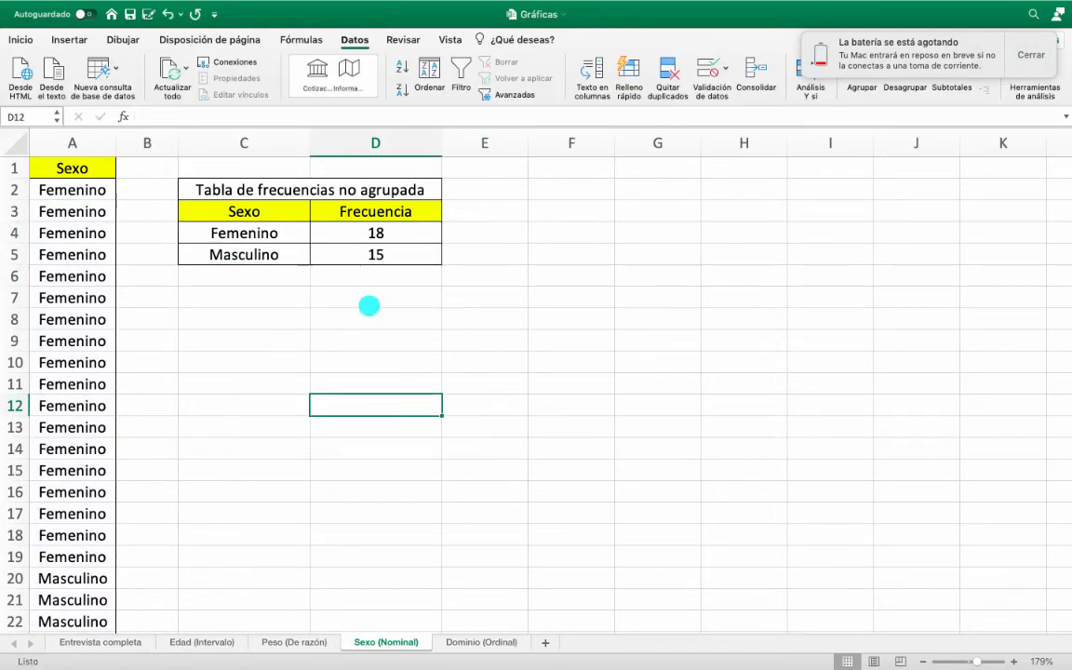
Step: Insert a recommended pie chart (Circular) from the frequency table C2:D5 and place it beside the table, starting near column E
{"action": "scroll", "coordinate": [387, 356], "scroll_direction": "up", "scroll_amount": 2}
{"action": "left_click_drag", "start_coordinate": [272, 186], "coordinate": [365, 256]}
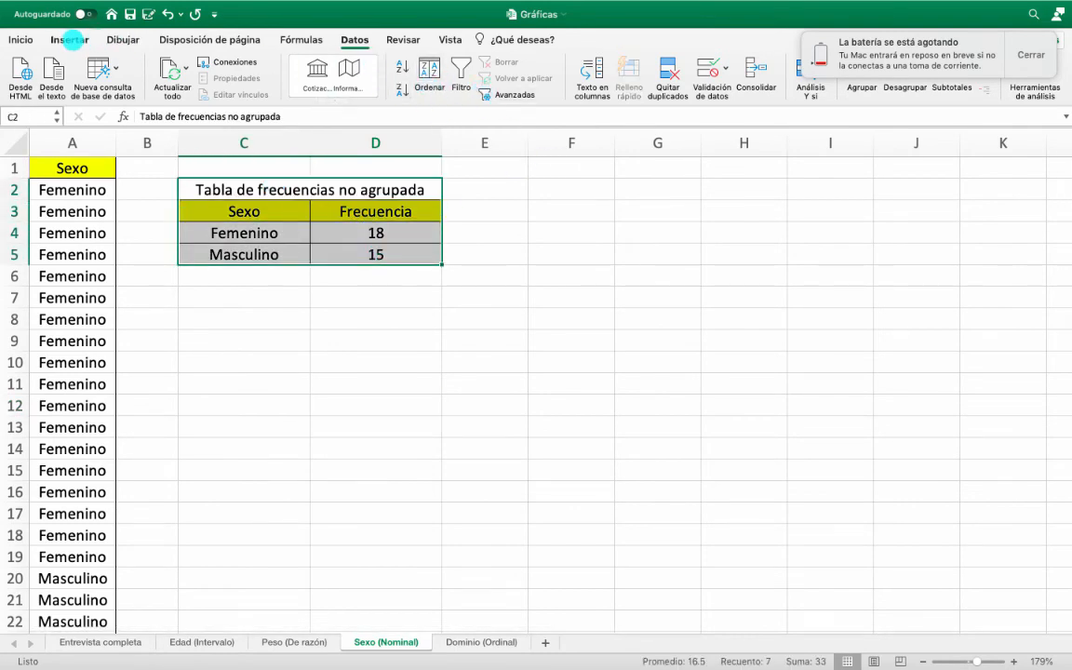
{"action": "left_click", "coordinate": [70, 39]}
{"action": "left_click", "coordinate": [453, 67]}
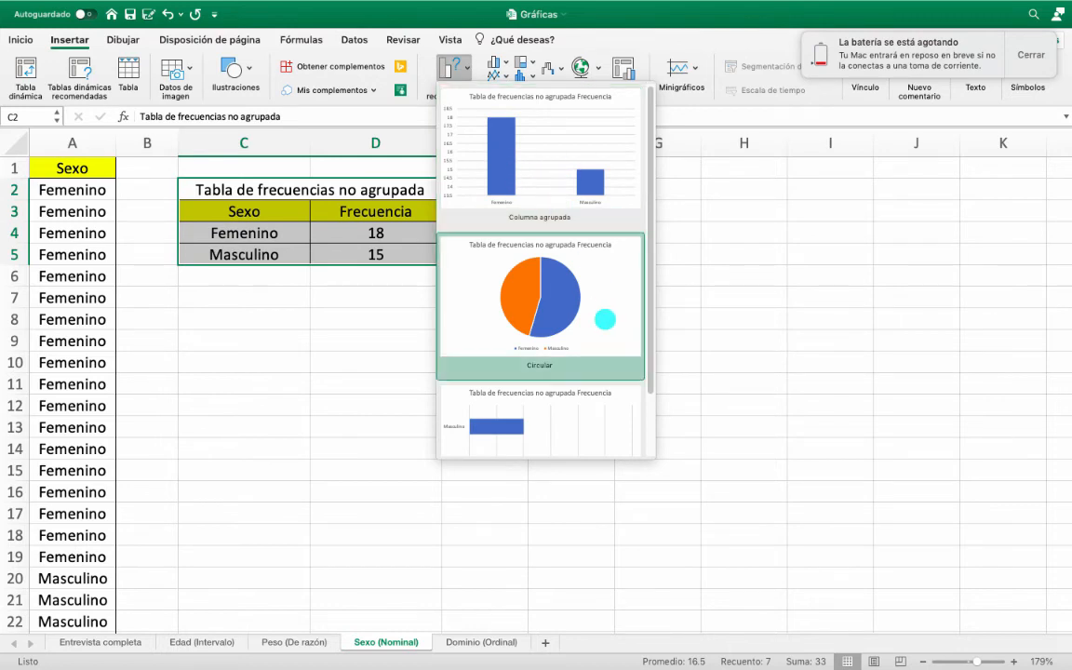
{"action": "left_click", "coordinate": [605, 319]}
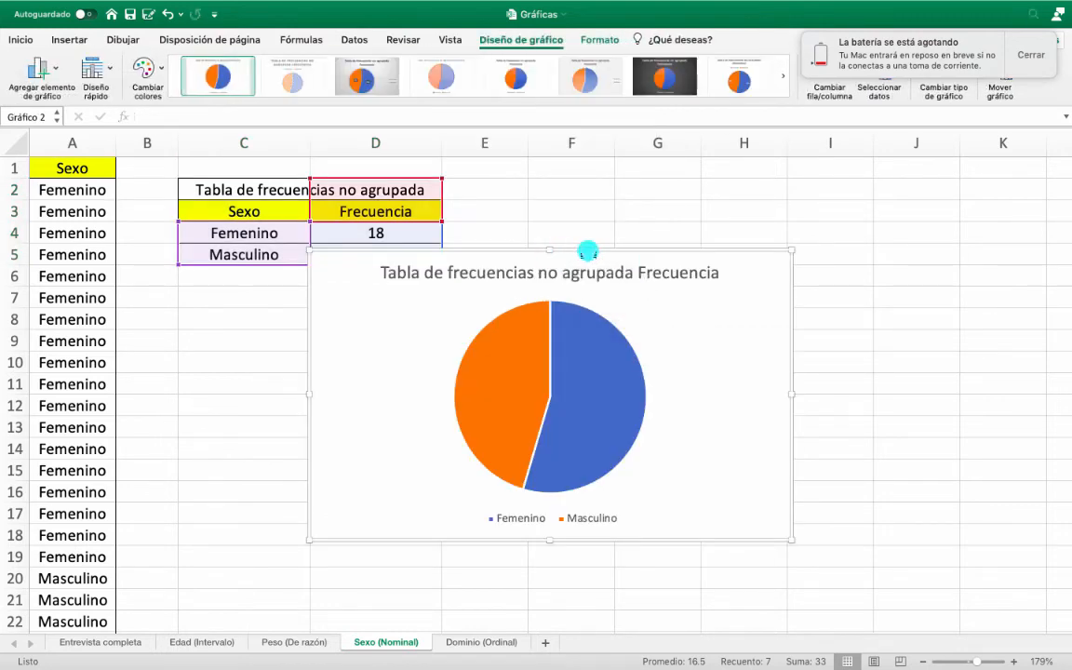
{"action": "left_click_drag", "start_coordinate": [586, 246], "coordinate": [765, 186]}
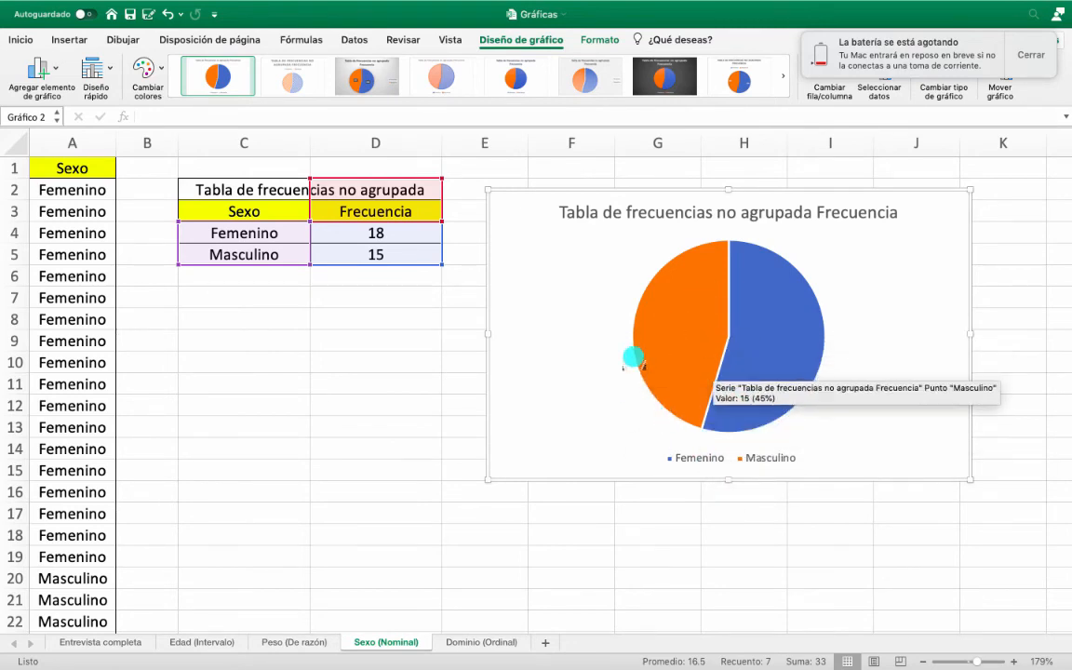
{"action": "left_click", "coordinate": [342, 430]}
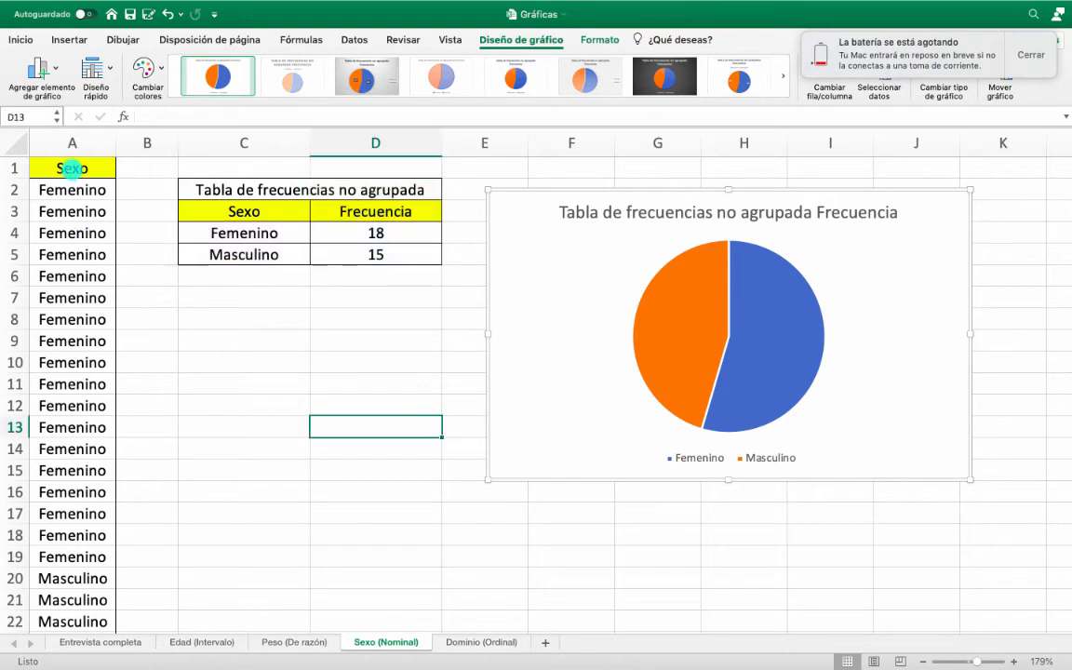
Step: Try charting the raw Sexo data in A1:A34 as a histogram, and delete that chart
{"action": "left_click_drag", "start_coordinate": [72, 168], "coordinate": [67, 649]}
{"action": "left_click", "coordinate": [70, 39]}
{"action": "left_click", "coordinate": [454, 67]}
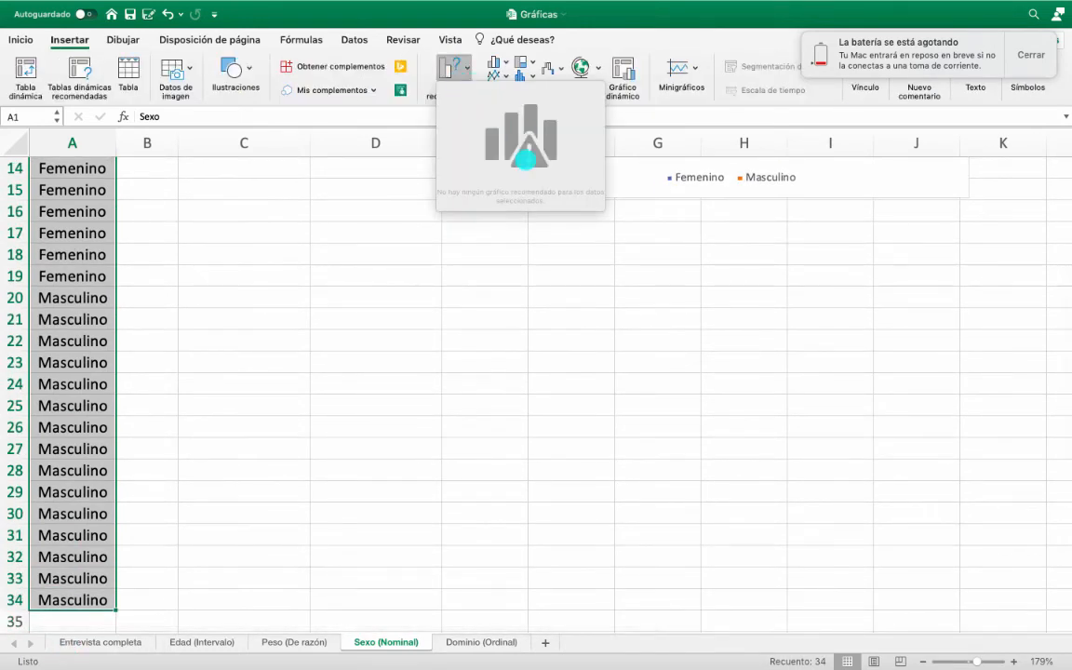
{"action": "left_click", "coordinate": [458, 62]}
{"action": "left_click", "coordinate": [524, 87]}
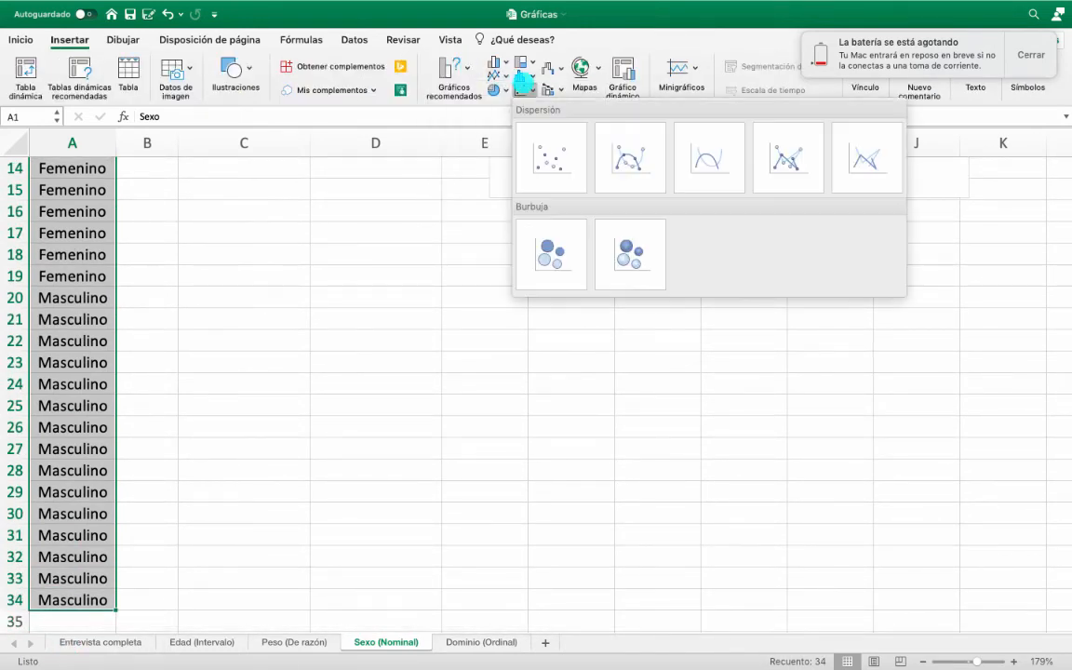
{"action": "left_click", "coordinate": [530, 80]}
{"action": "left_click", "coordinate": [524, 73]}
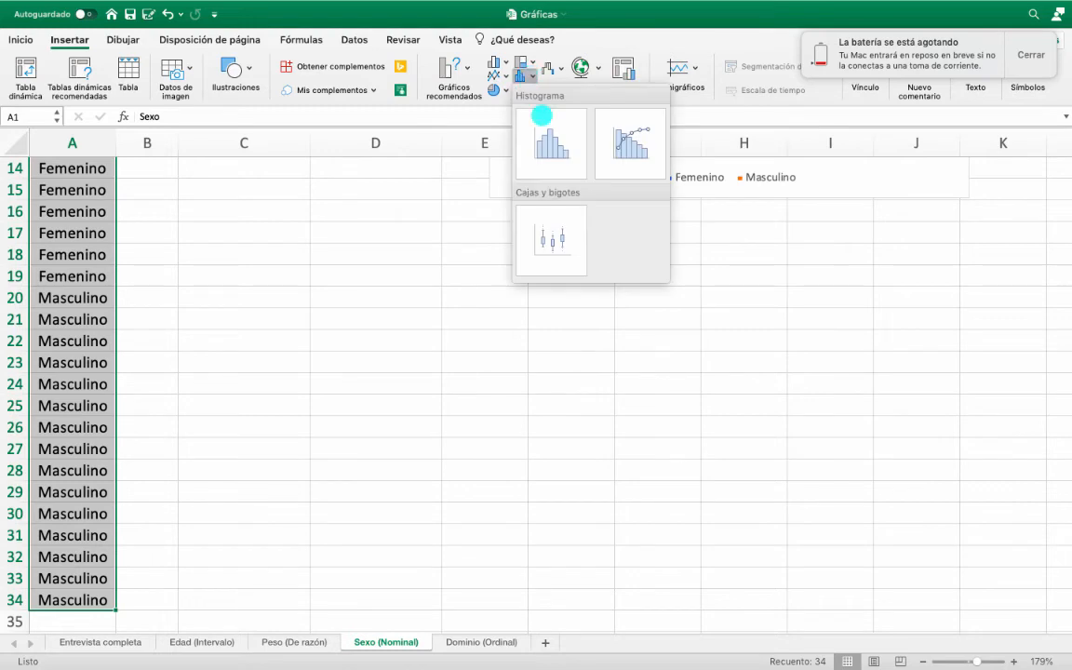
{"action": "left_click", "coordinate": [541, 264]}
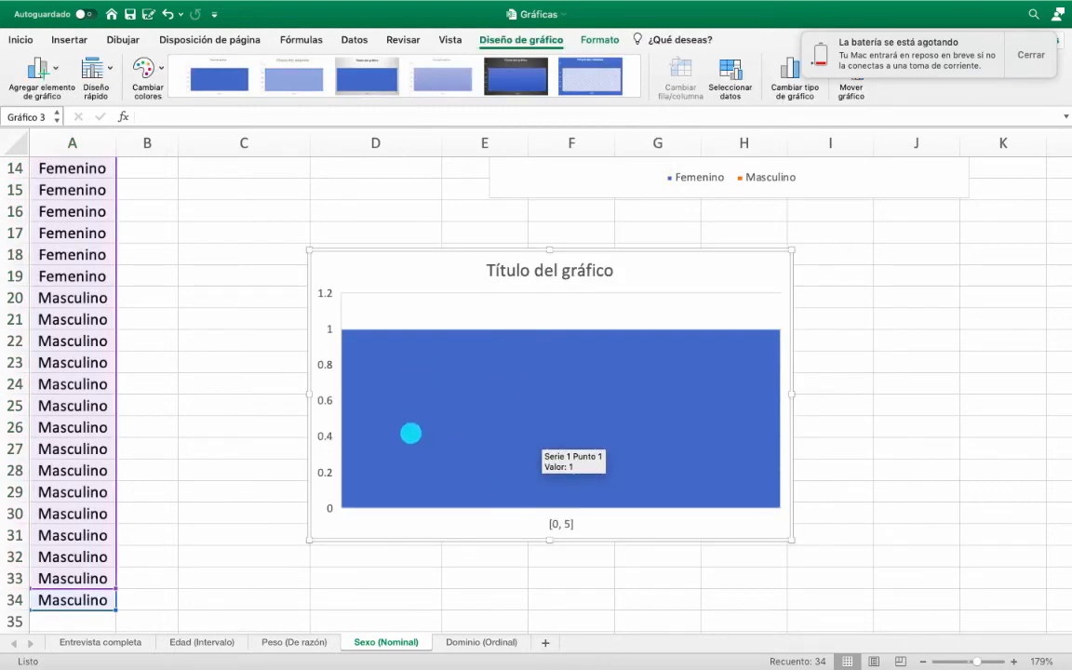
{"action": "left_click", "coordinate": [437, 254]}
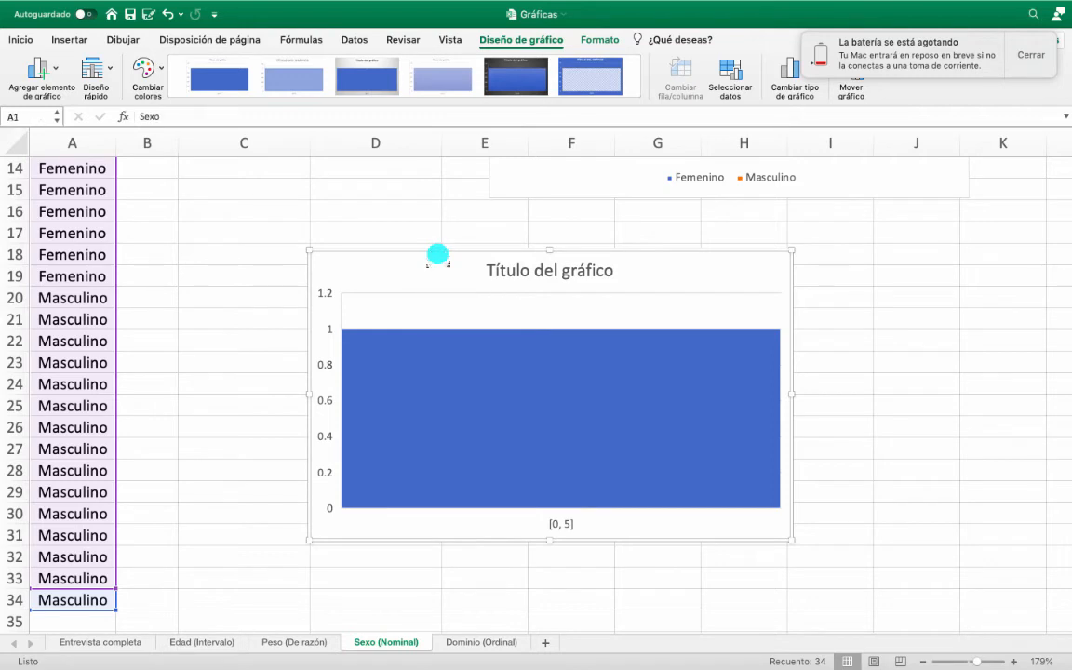
{"action": "key", "text": "Delete"}
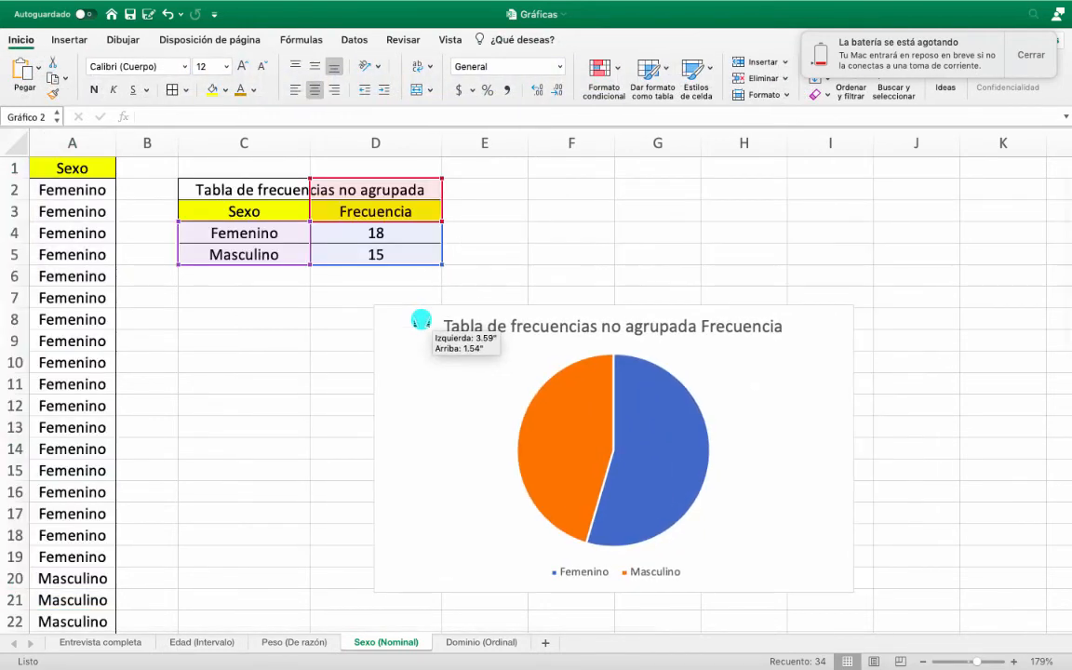
Step: Move the pie chart directly below the Sexo frequency table and examine its slices and legend
{"action": "left_click_drag", "start_coordinate": [420, 318], "coordinate": [219, 299]}
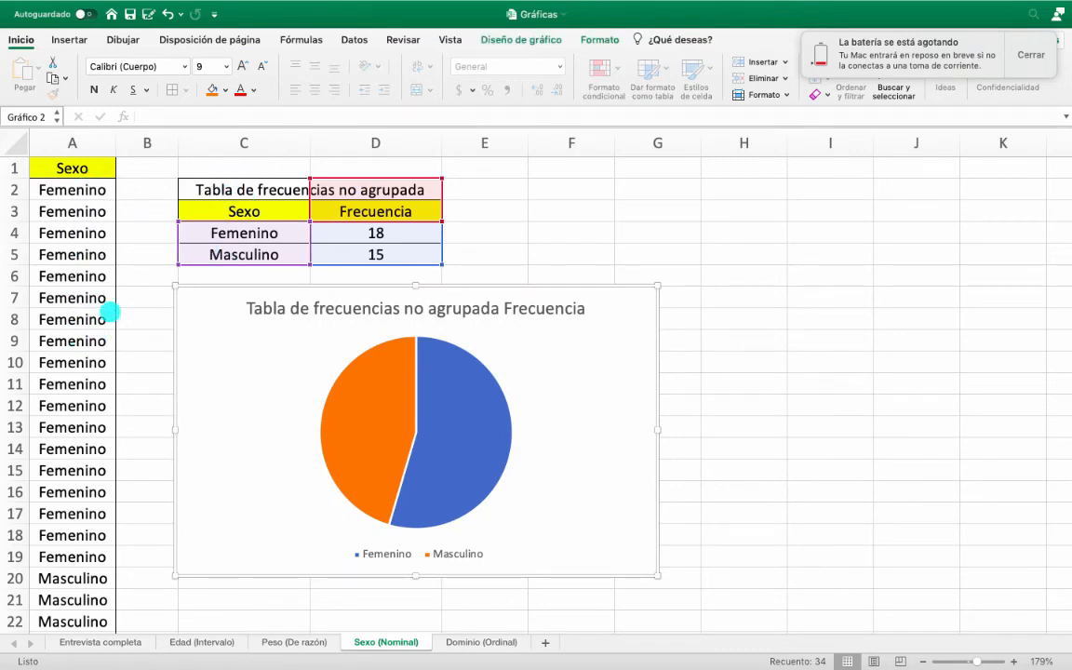
{"action": "mouse_move", "coordinate": [419, 504]}
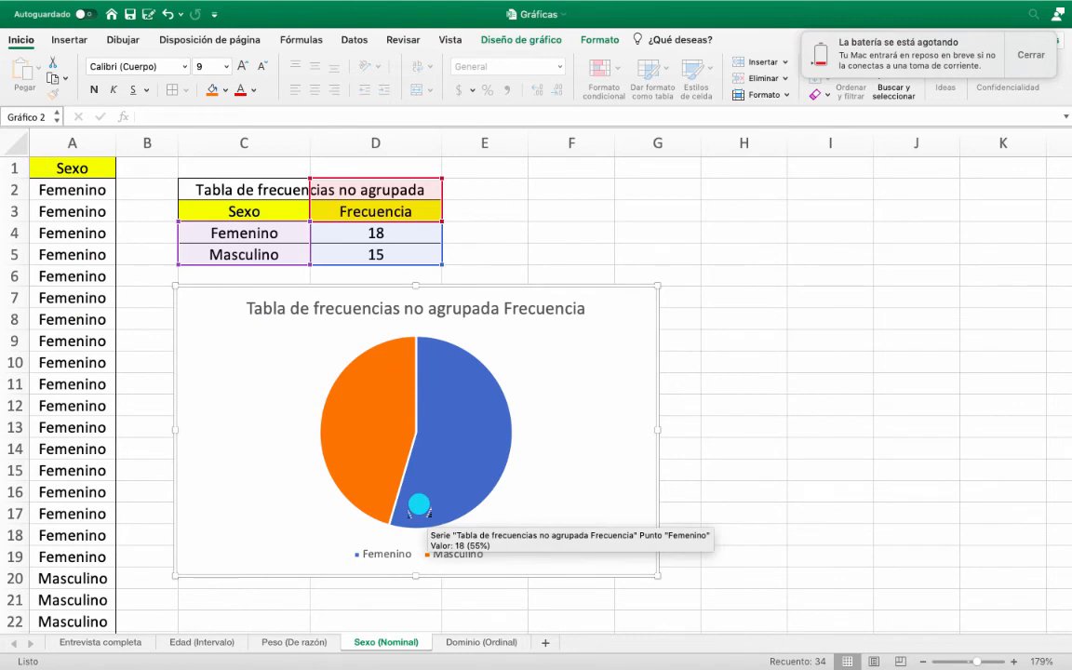
{"action": "left_click", "coordinate": [400, 553]}
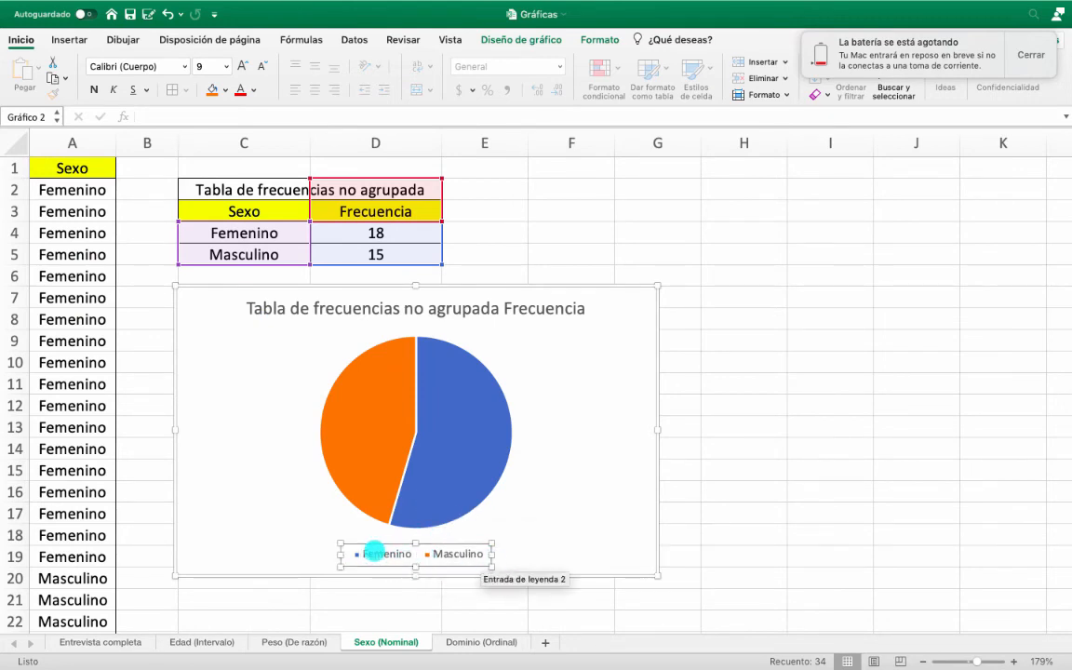
{"action": "mouse_move", "coordinate": [361, 389]}
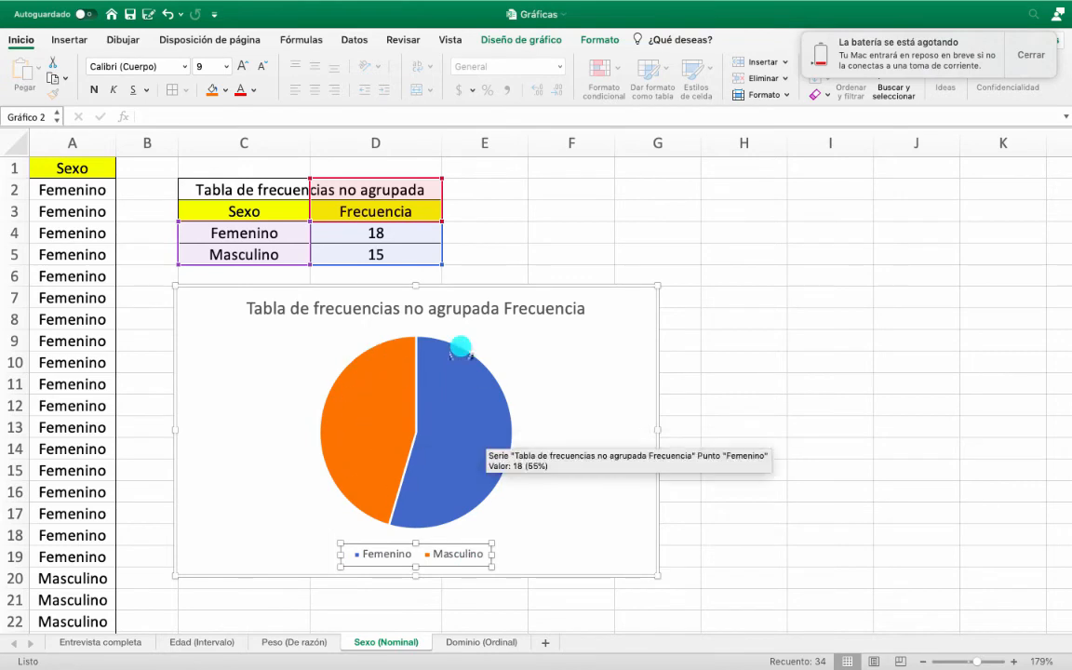
{"action": "mouse_move", "coordinate": [430, 407]}
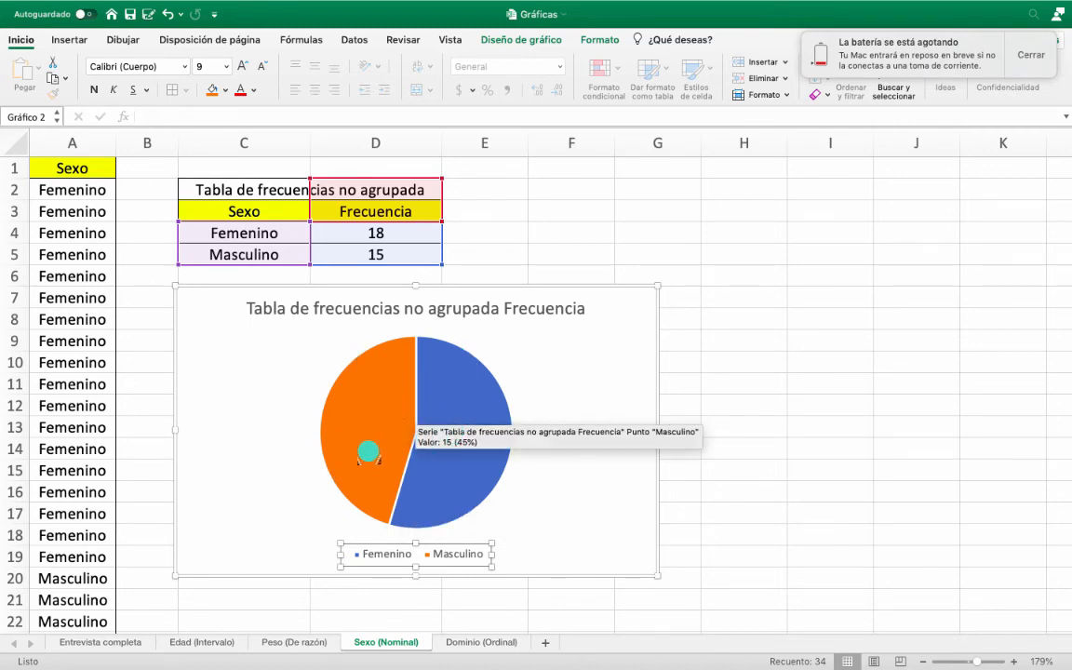
Step: Shorten the table title in C2 to "Tabla de frecuencias"
{"action": "left_click_drag", "start_coordinate": [281, 117], "coordinate": [225, 117]}
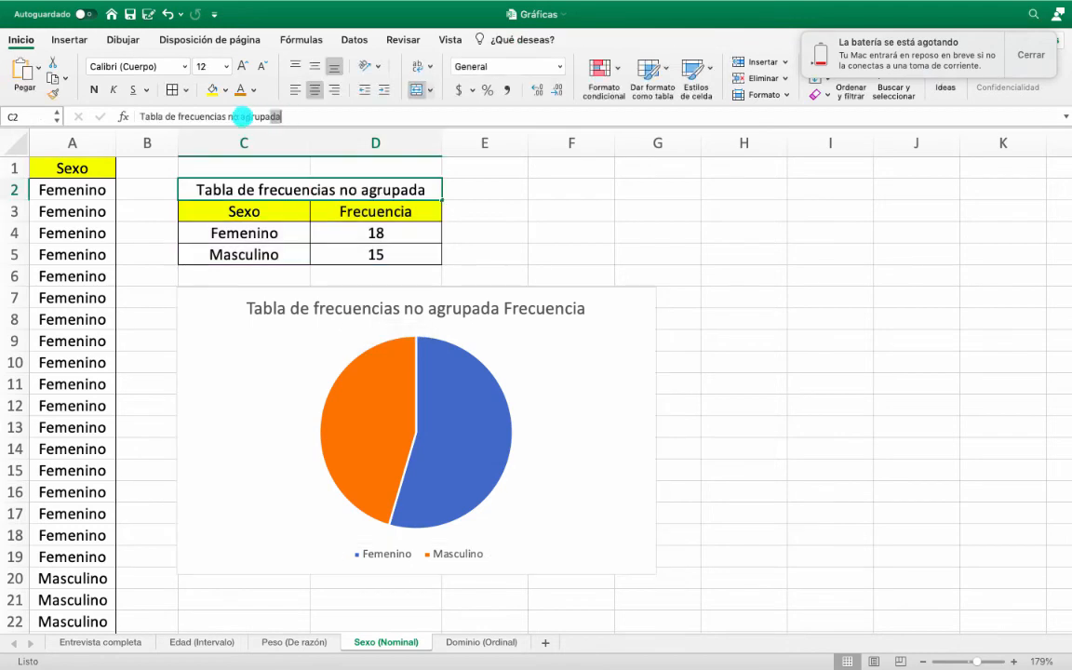
{"action": "key", "text": "BackSpace"}
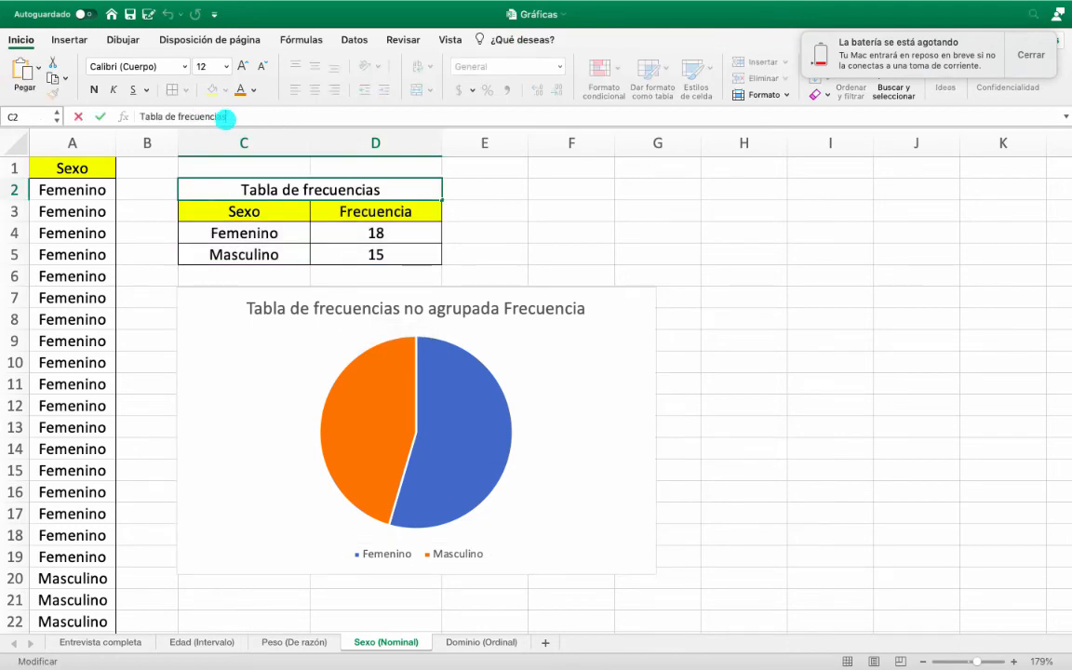
{"action": "key", "text": "Return"}
{"action": "left_click", "coordinate": [524, 207]}
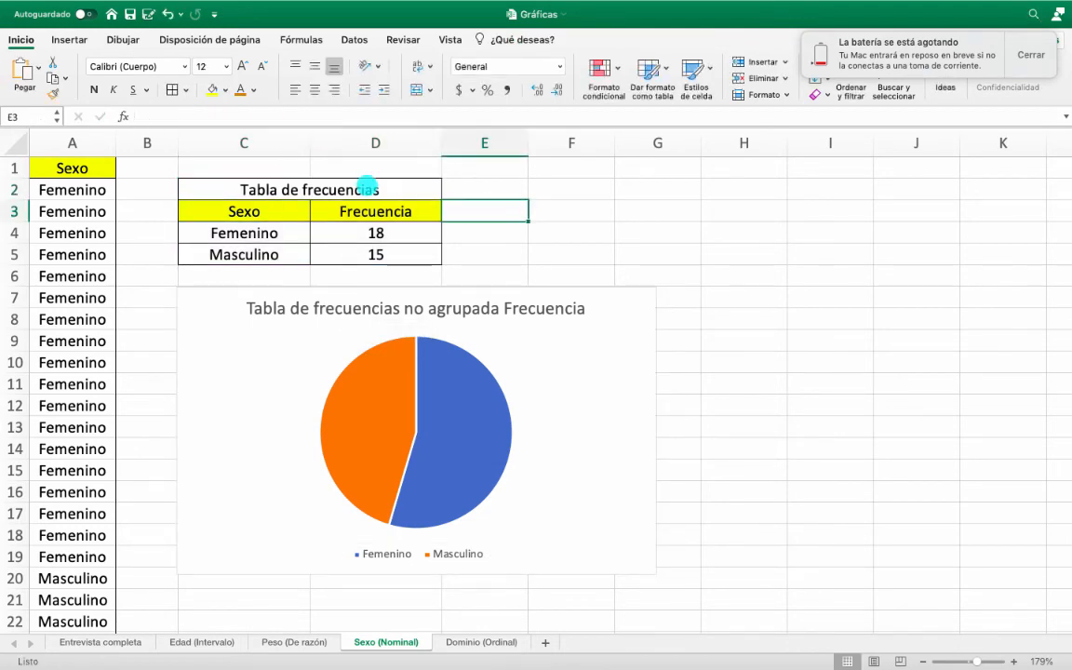
Step: Open the Dominio (Ordinal) sheet and look through the Dominio de excel values in column A
{"action": "left_click", "coordinate": [366, 183]}
{"action": "left_click", "coordinate": [562, 226]}
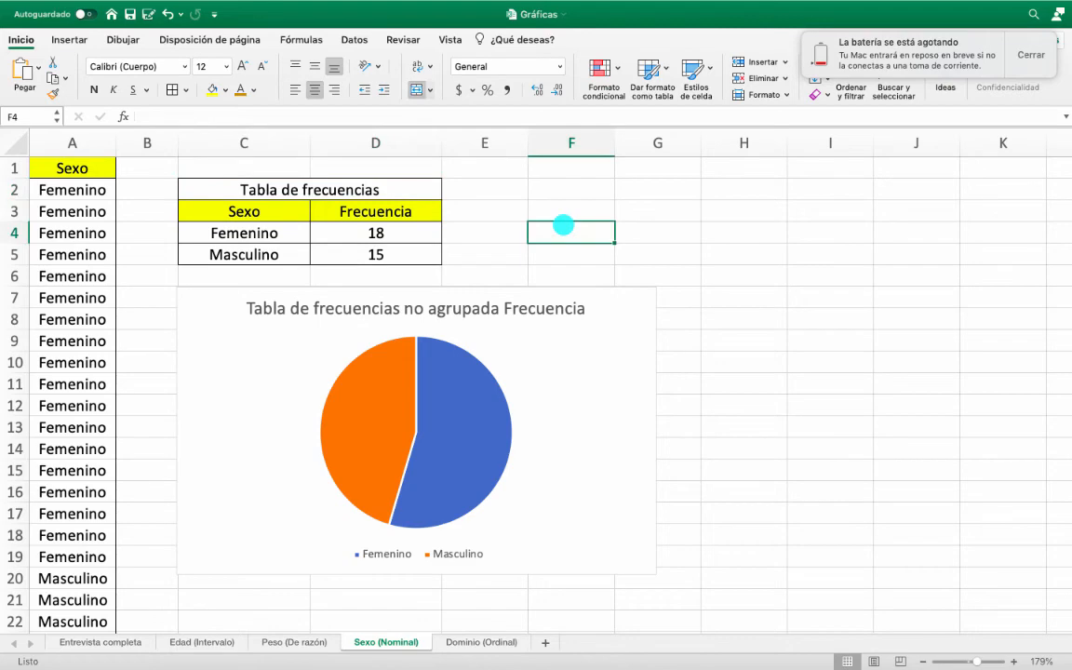
{"action": "left_click", "coordinate": [509, 316]}
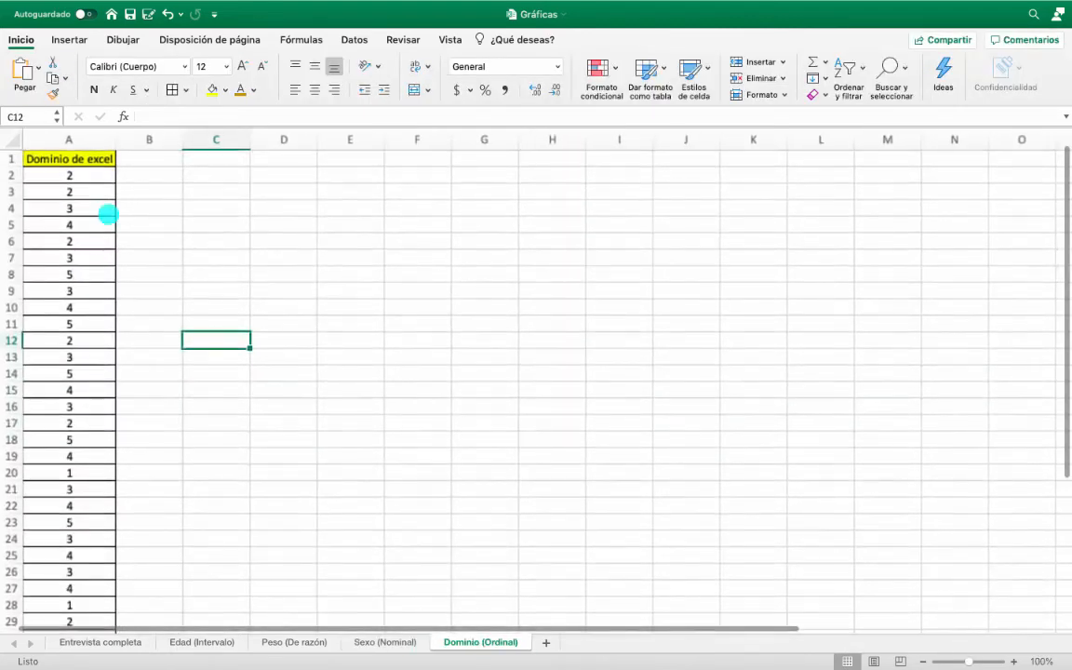
{"action": "left_click", "coordinate": [82, 160]}
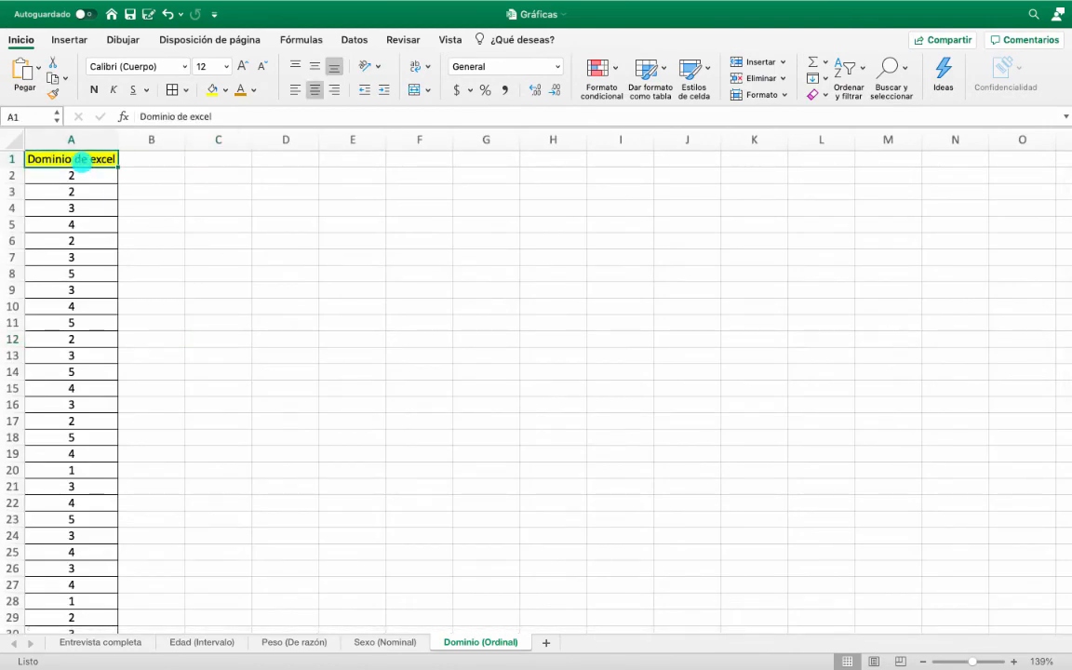
{"action": "scroll", "coordinate": [98, 219], "scroll_direction": "down", "scroll_amount": 5}
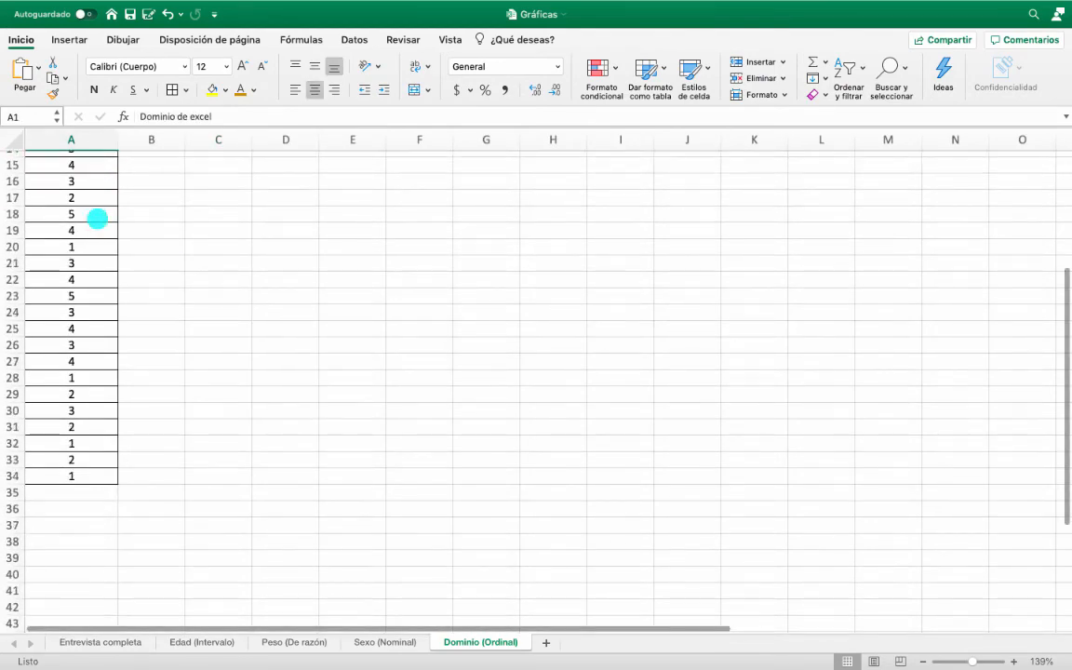
{"action": "scroll", "coordinate": [98, 218], "scroll_direction": "up", "scroll_amount": 5}
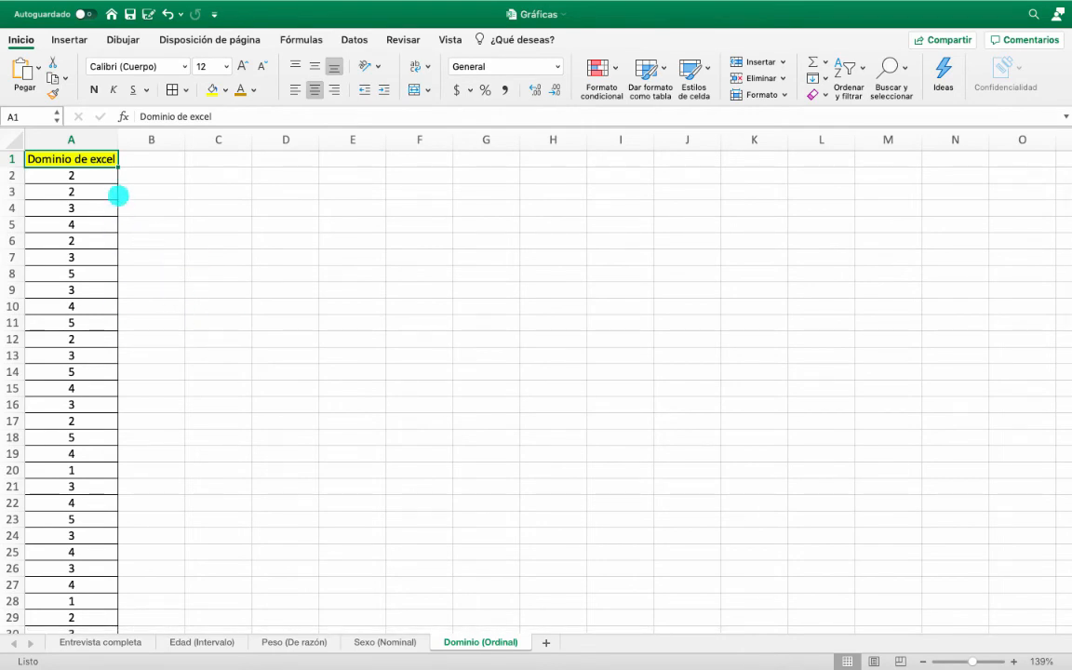
Step: Try charting the raw Dominio de excel data in A1:A34 as a histogram, and delete that chart
{"action": "scroll", "coordinate": [79, 428], "scroll_direction": "down", "scroll_amount": 5}
{"action": "left_click_drag", "start_coordinate": [81, 531], "coordinate": [56, 69]}
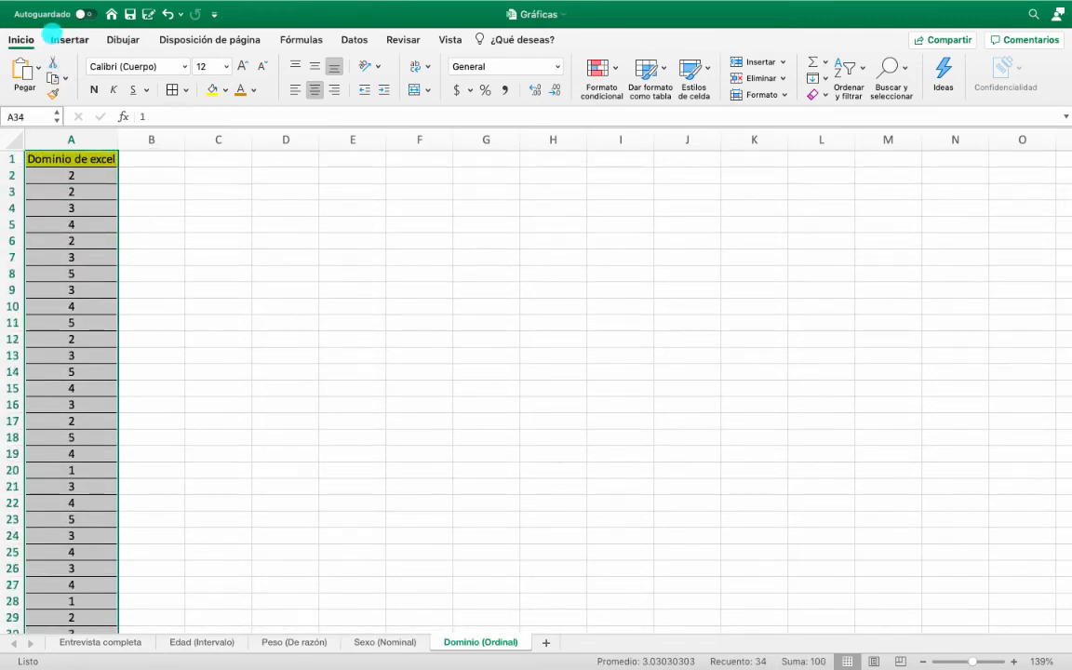
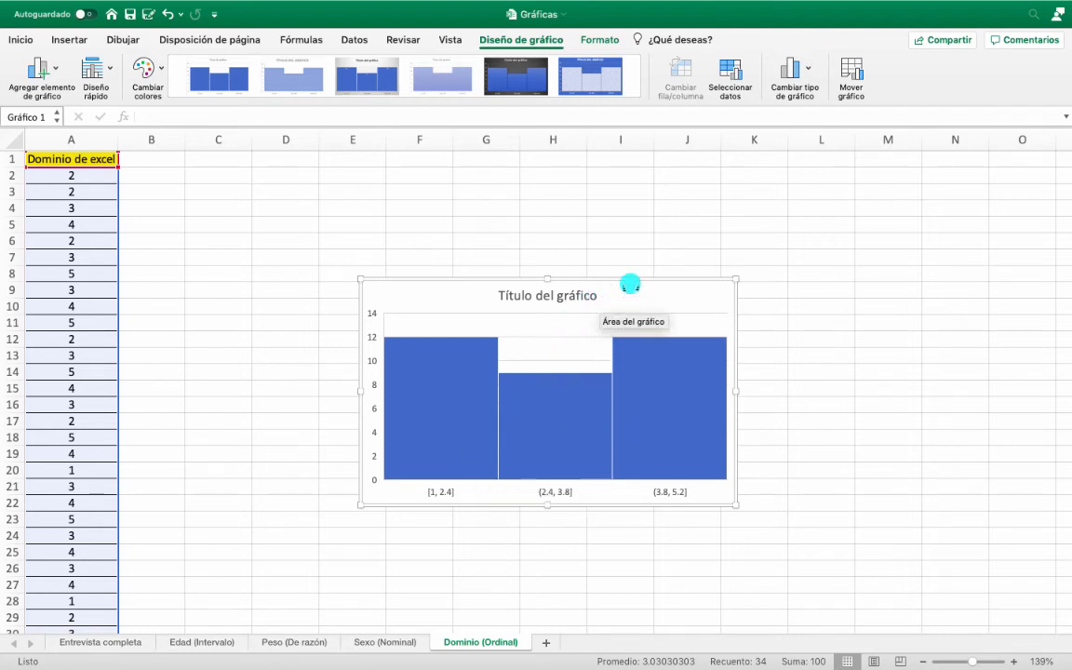
{"action": "key", "text": "Delete"}
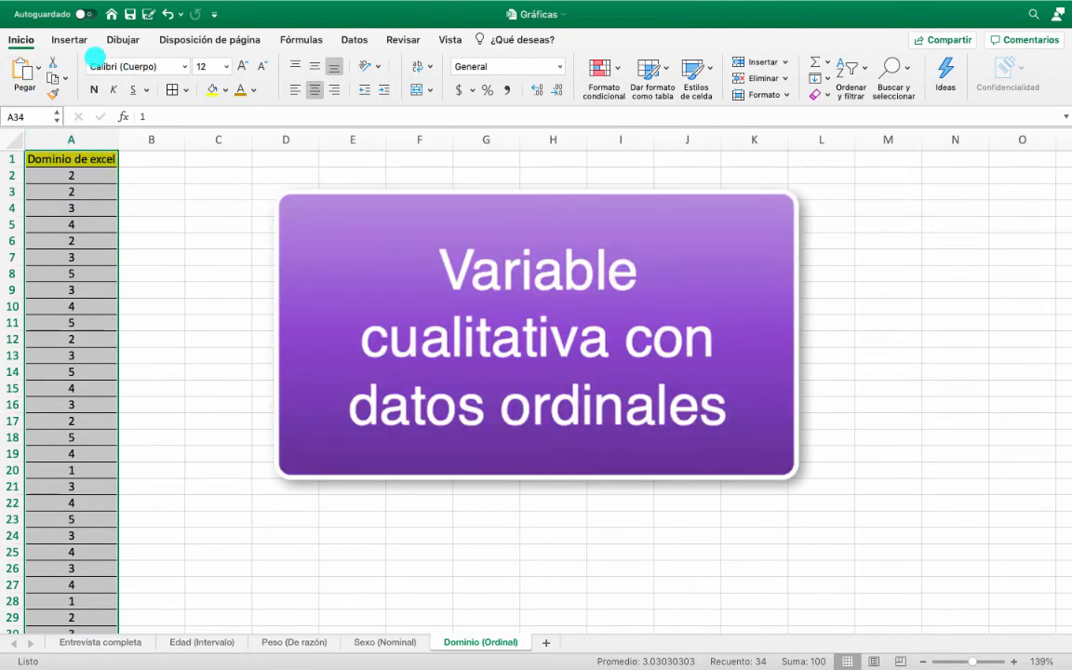
Step: Insert a 2D clustered column chart from A1:A34 and move it beside the data, starting near cell G6
{"action": "left_click", "coordinate": [73, 40]}
{"action": "left_click", "coordinate": [493, 63]}
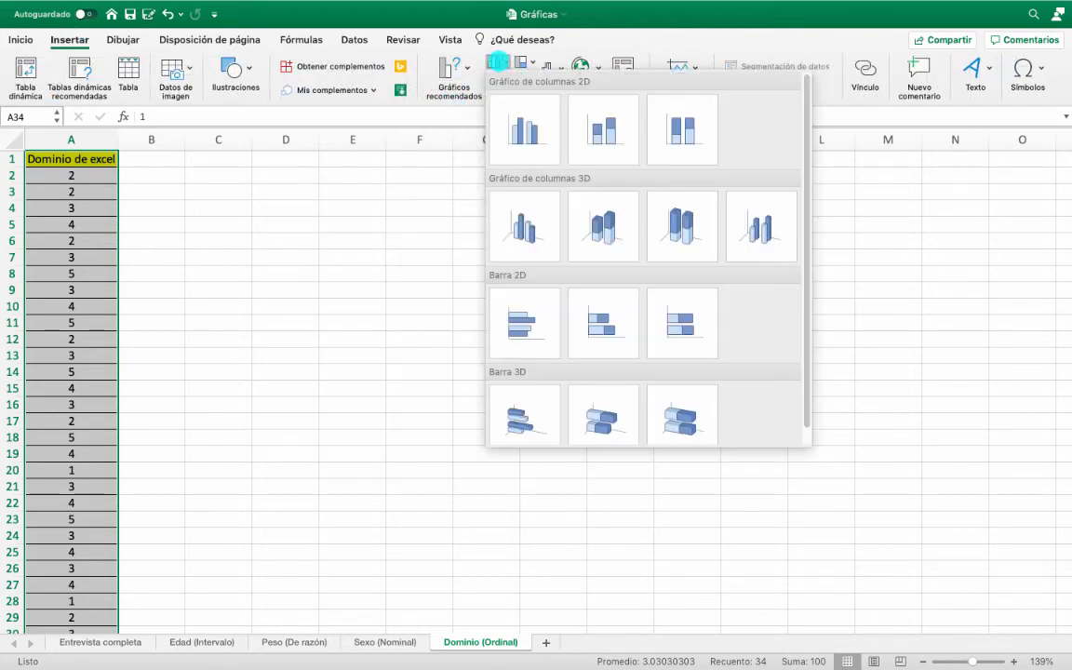
{"action": "left_click", "coordinate": [521, 133]}
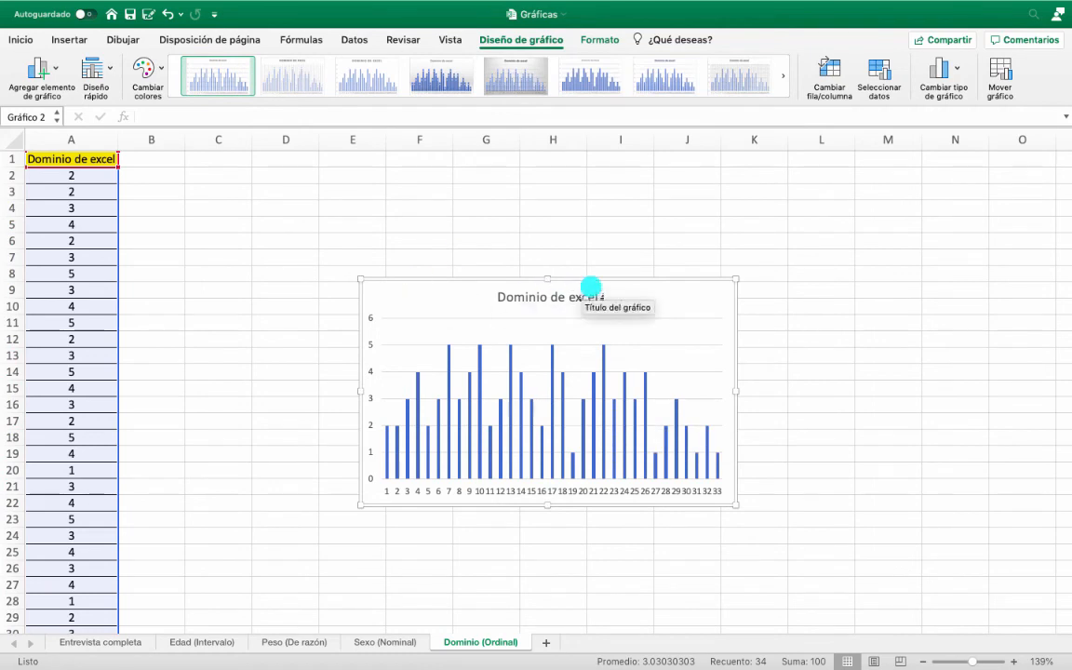
{"action": "left_click_drag", "start_coordinate": [594, 282], "coordinate": [490, 216]}
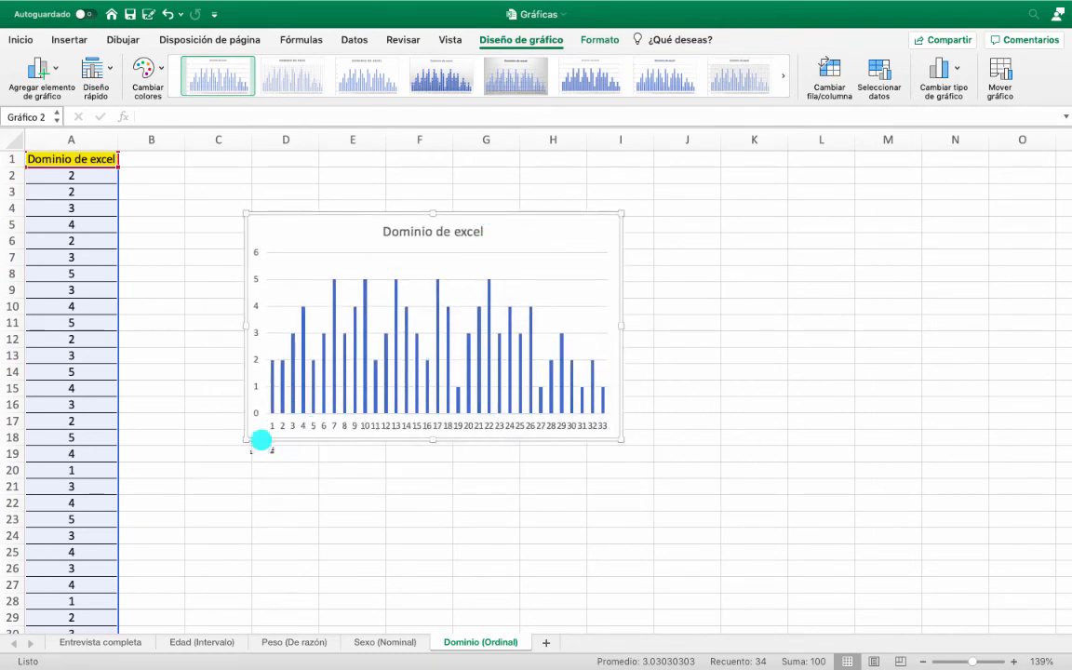
{"action": "scroll", "coordinate": [79, 535], "scroll_direction": "down", "scroll_amount": 1}
{"action": "scroll", "coordinate": [79, 535], "scroll_direction": "down", "scroll_amount": 8}
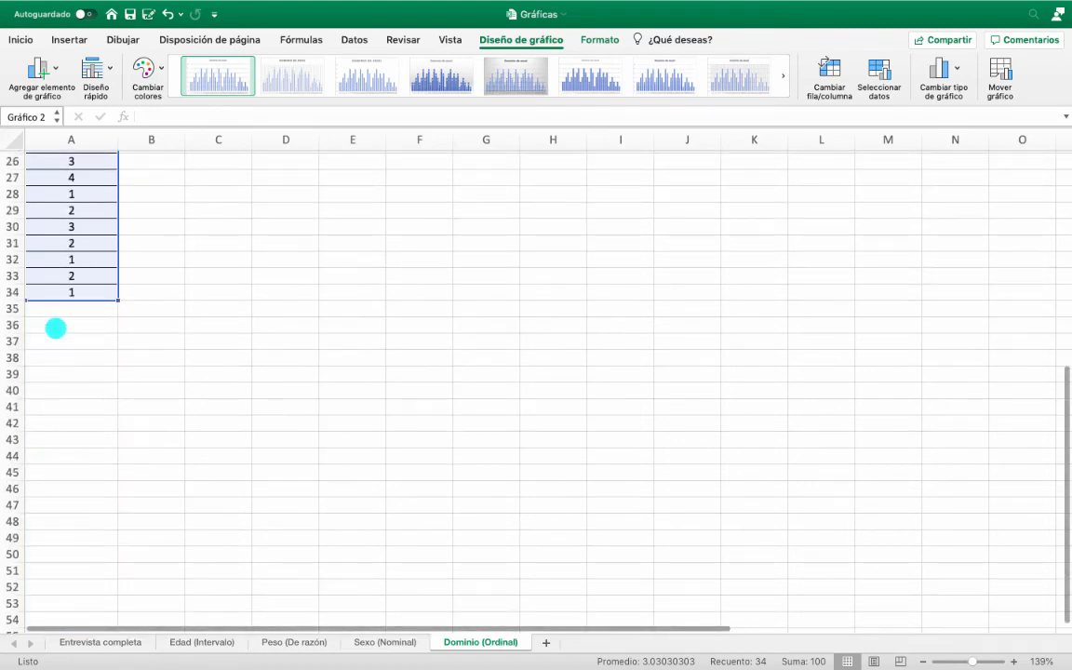
{"action": "scroll", "coordinate": [56, 327], "scroll_direction": "up", "scroll_amount": 8}
{"action": "left_click_drag", "start_coordinate": [359, 215], "coordinate": [581, 239]}
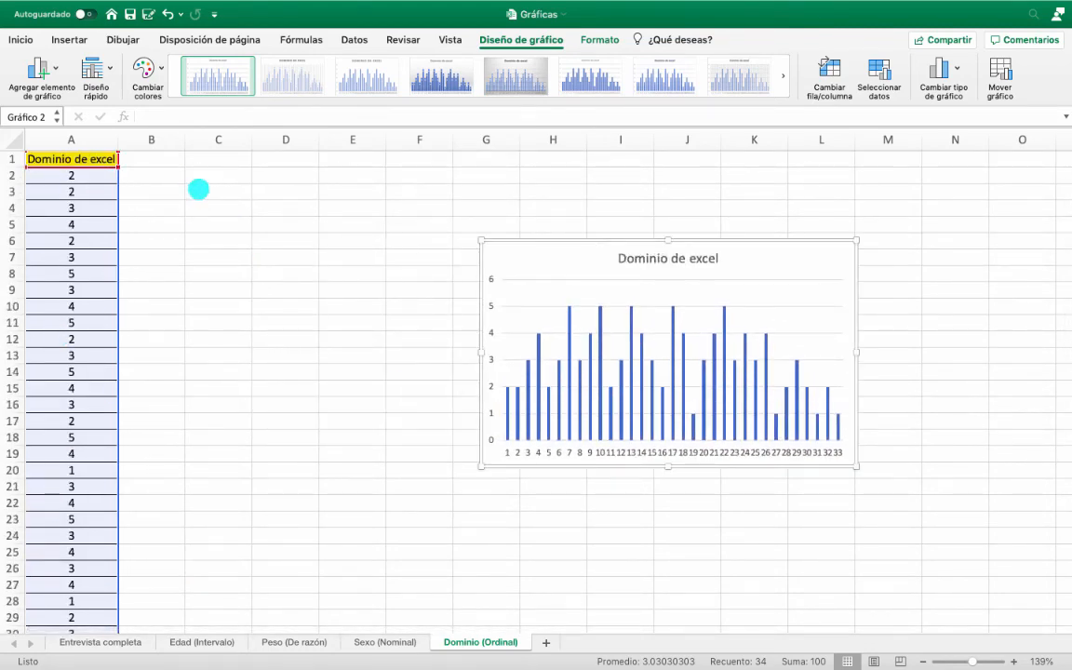
Step: Paste the blank ungrouped frequency table with Edad and Frecuencia headings into C2:D8
{"action": "left_click", "coordinate": [197, 174]}
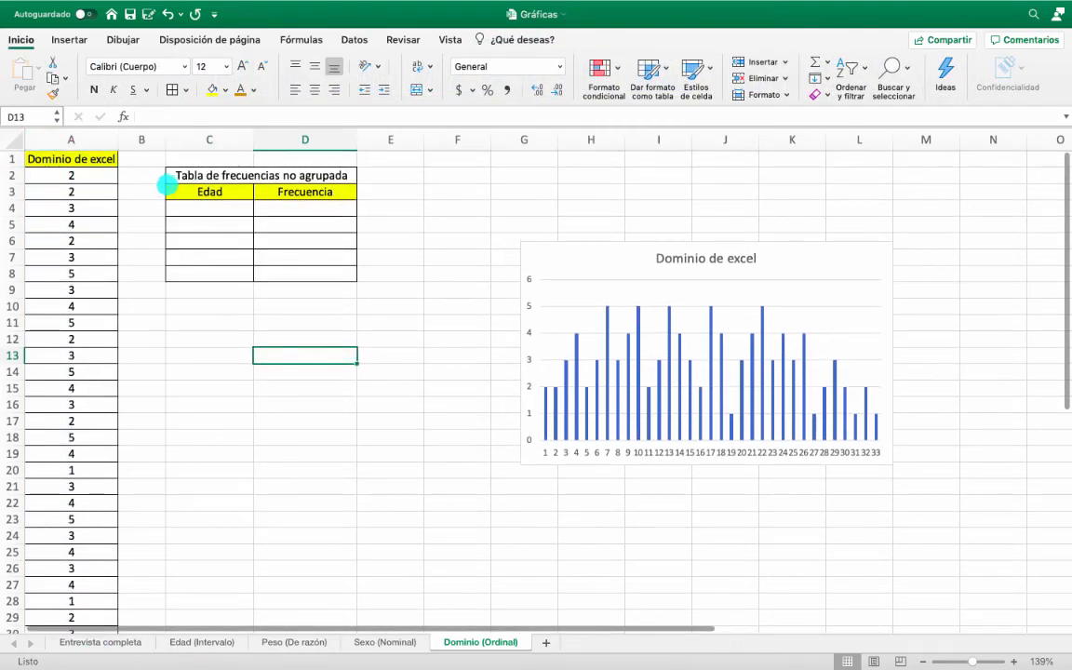
{"action": "left_click_drag", "start_coordinate": [210, 141], "coordinate": [298, 144]}
{"action": "left_click", "coordinate": [277, 336]}
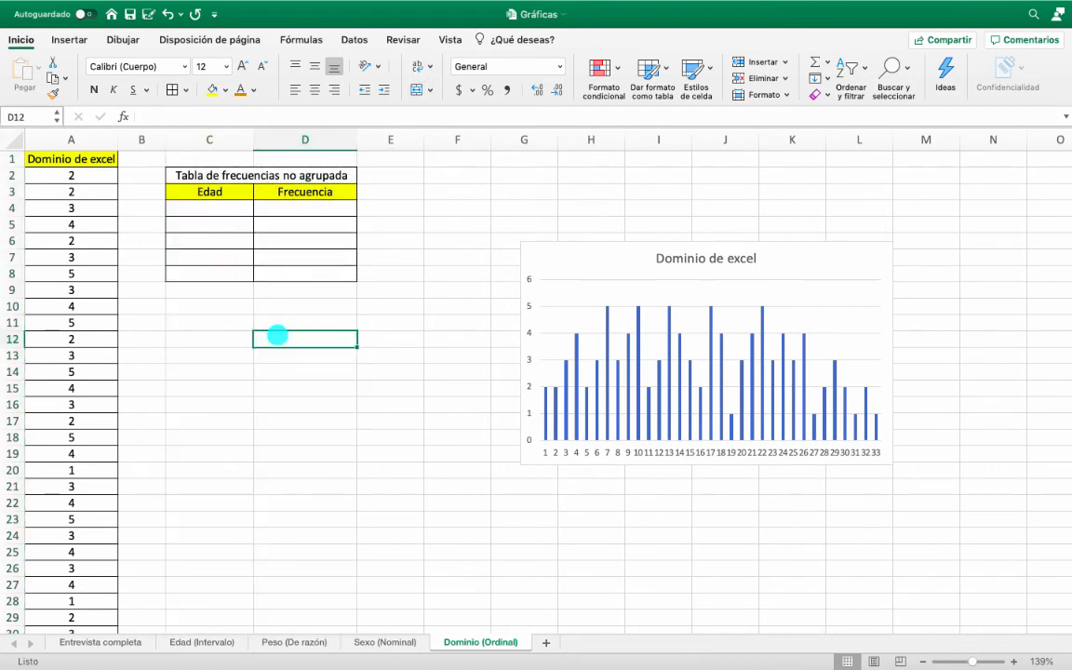
Step: Fill the table's first column, C4:C8, with the values 1, 2, 3, 4 and 5
{"action": "left_click", "coordinate": [202, 209]}
{"action": "type", "text": "1"}
{"action": "key", "text": "Return"}
{"action": "type", "text": "2"}
{"action": "key", "text": "Return"}
{"action": "type", "text": "3"}
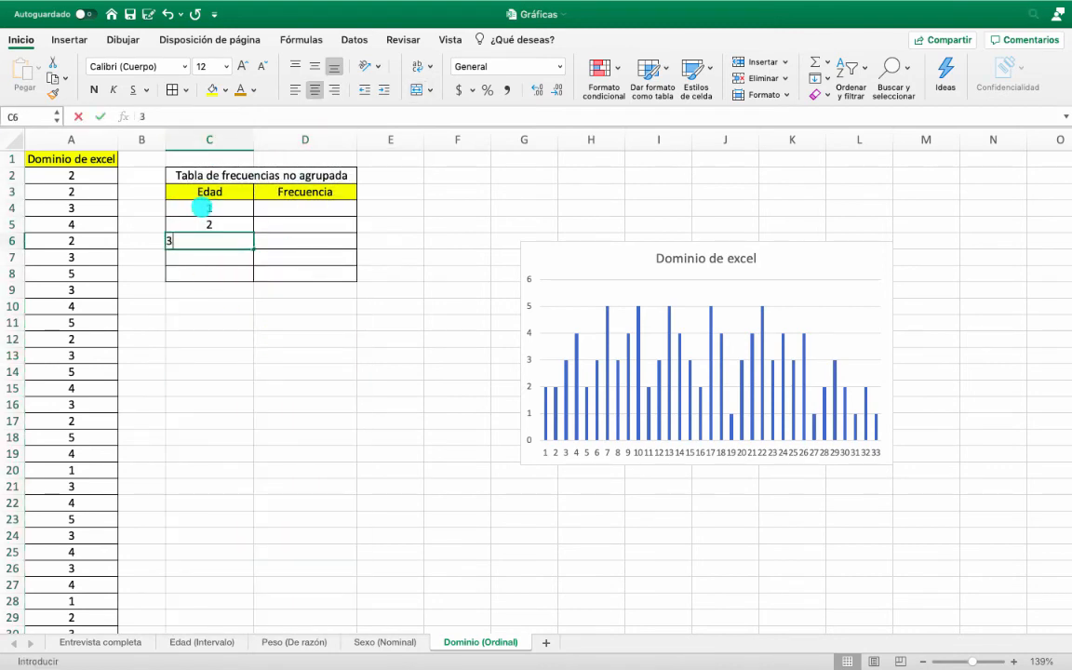
{"action": "key", "text": "Return"}
{"action": "type", "text": "4 5"}
{"action": "key", "text": "Tab"}
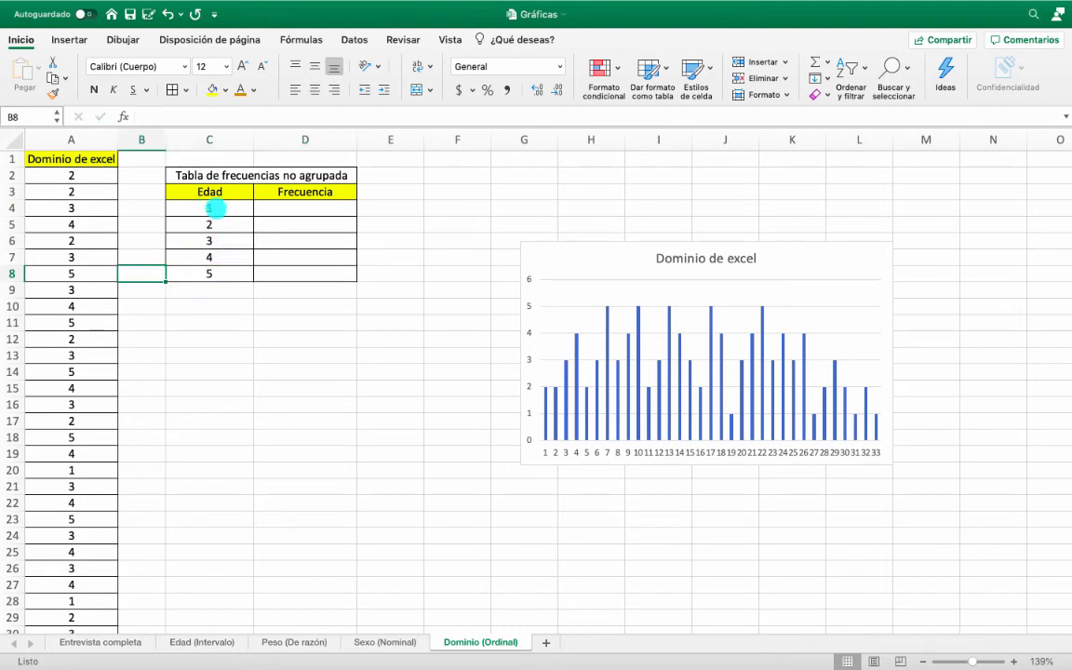
Step: Sort the Dominio de excel data in column A in ascending order
{"action": "left_click", "coordinate": [238, 210]}
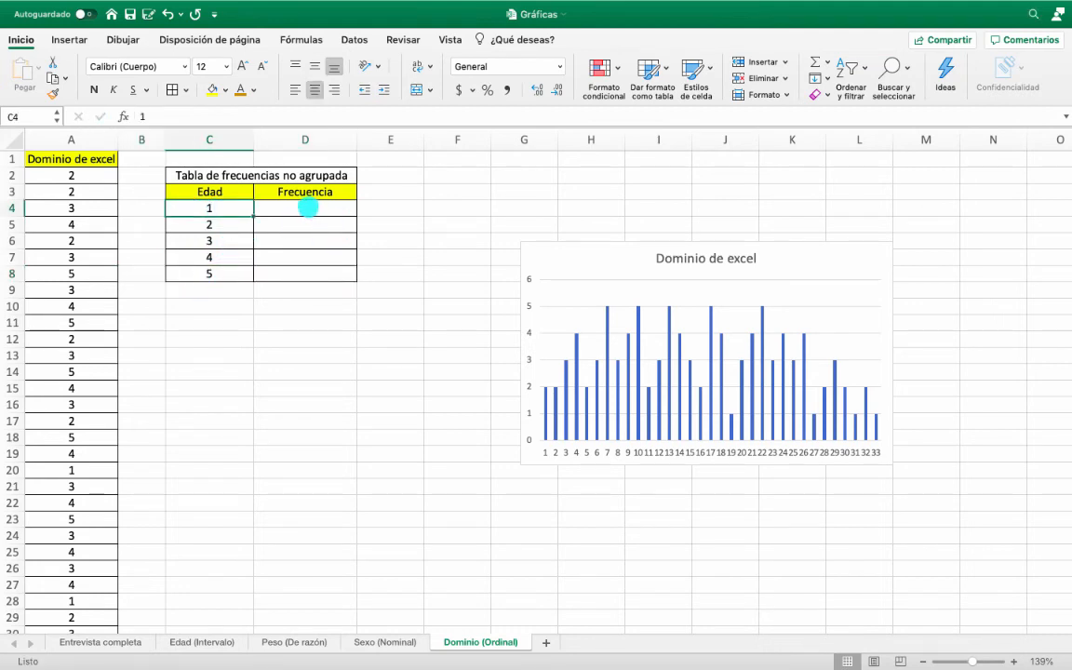
{"action": "left_click", "coordinate": [308, 208]}
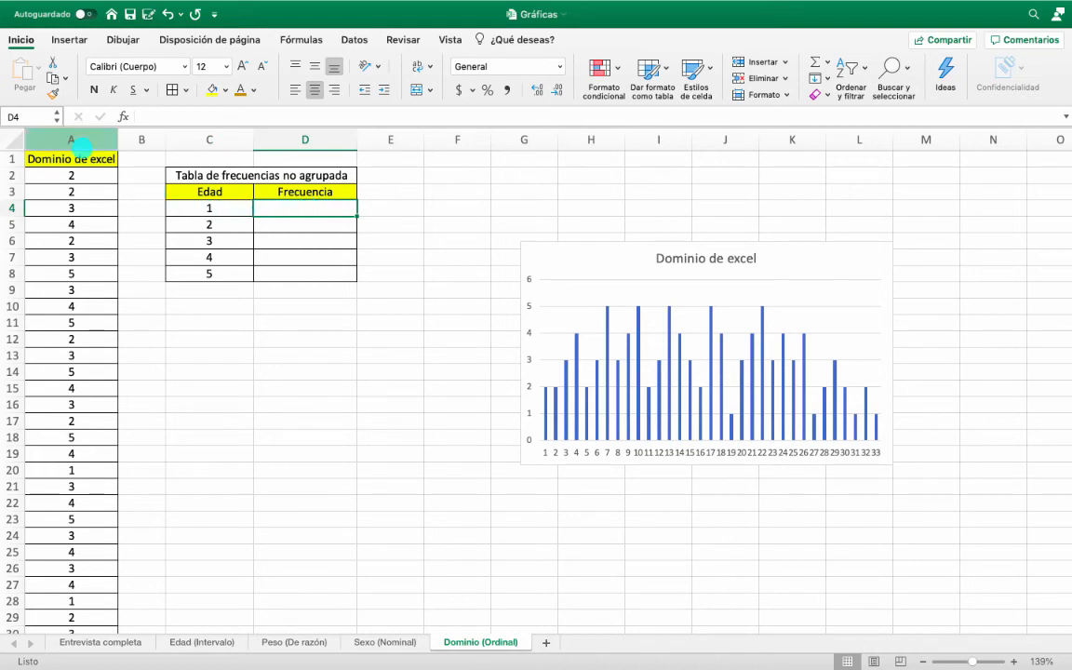
{"action": "left_click", "coordinate": [72, 139]}
{"action": "left_click", "coordinate": [353, 40]}
{"action": "left_click", "coordinate": [401, 66]}
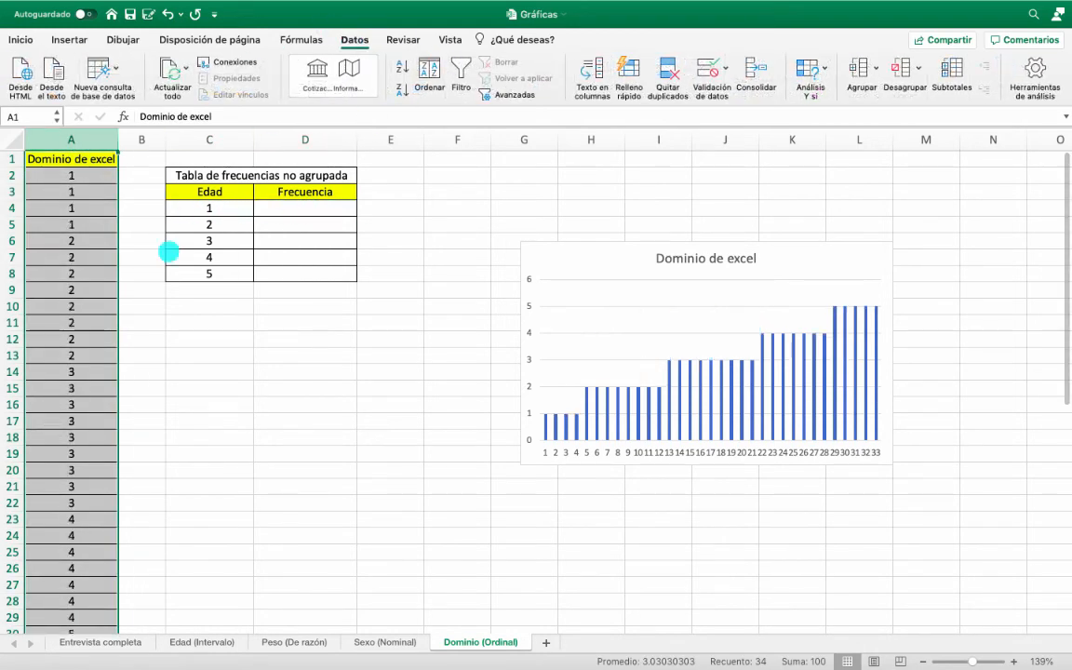
Step: Count the 1s by selecting A2:A5 and enter 4 as their frequency in D4
{"action": "left_click_drag", "start_coordinate": [91, 224], "coordinate": [82, 183]}
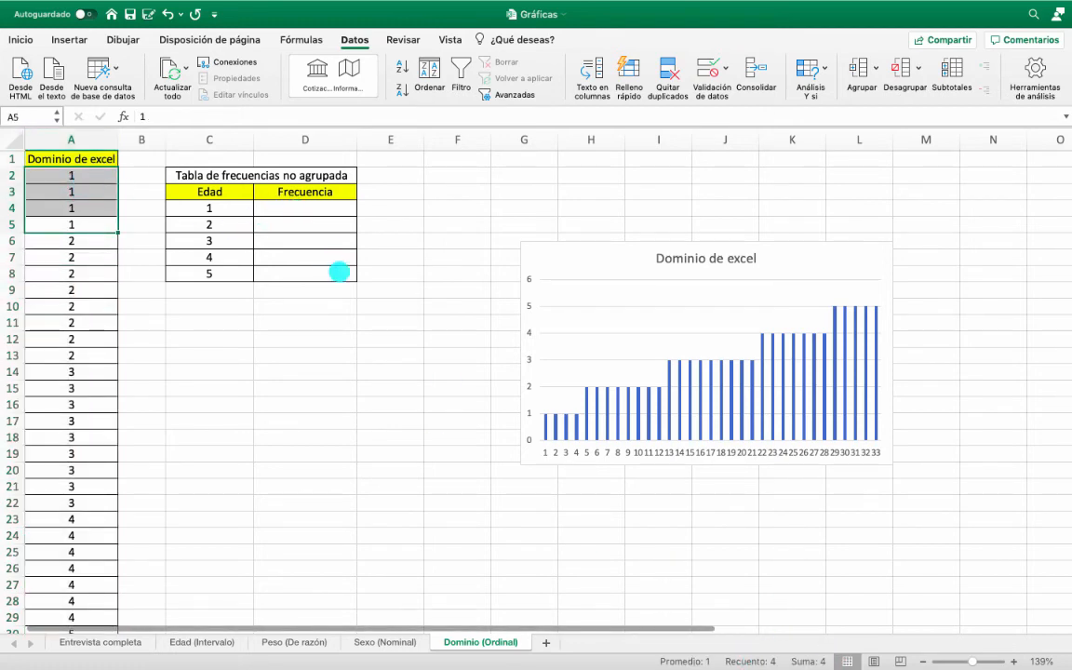
{"action": "left_click", "coordinate": [301, 213]}
{"action": "type", "text": "4"}
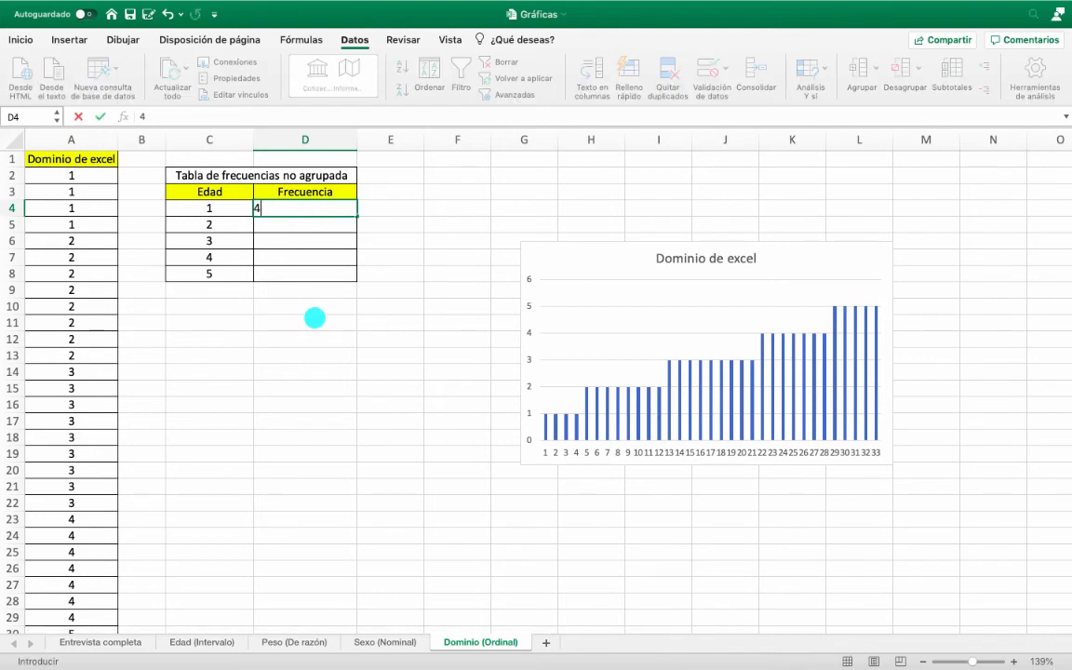
{"action": "left_click", "coordinate": [314, 335]}
Step: Enter =CONTAR.SI(A2:A34,C5) in D5 to count how often the value 2 occurs
{"action": "double_click", "coordinate": [290, 230]}
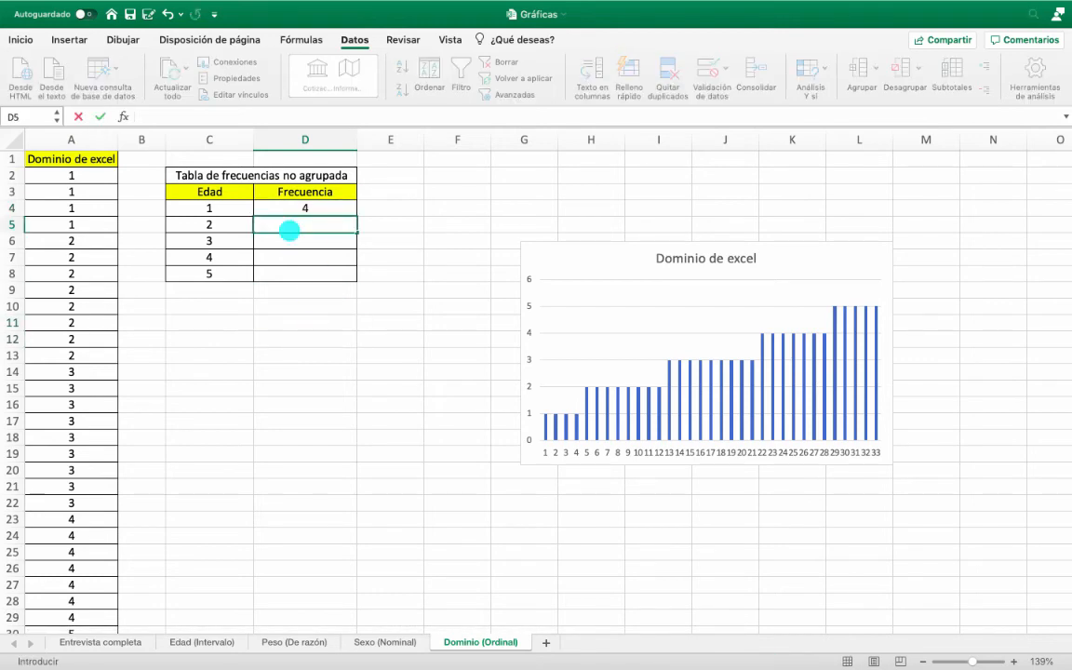
{"action": "type", "text": "=contar.s"}
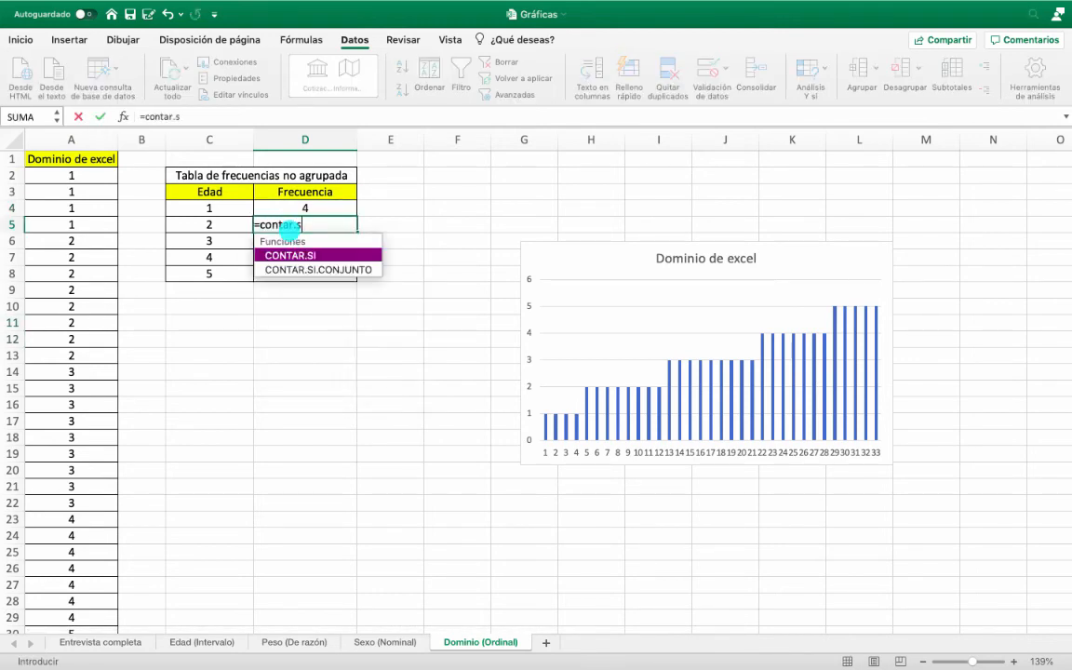
{"action": "type", "text": "i("}
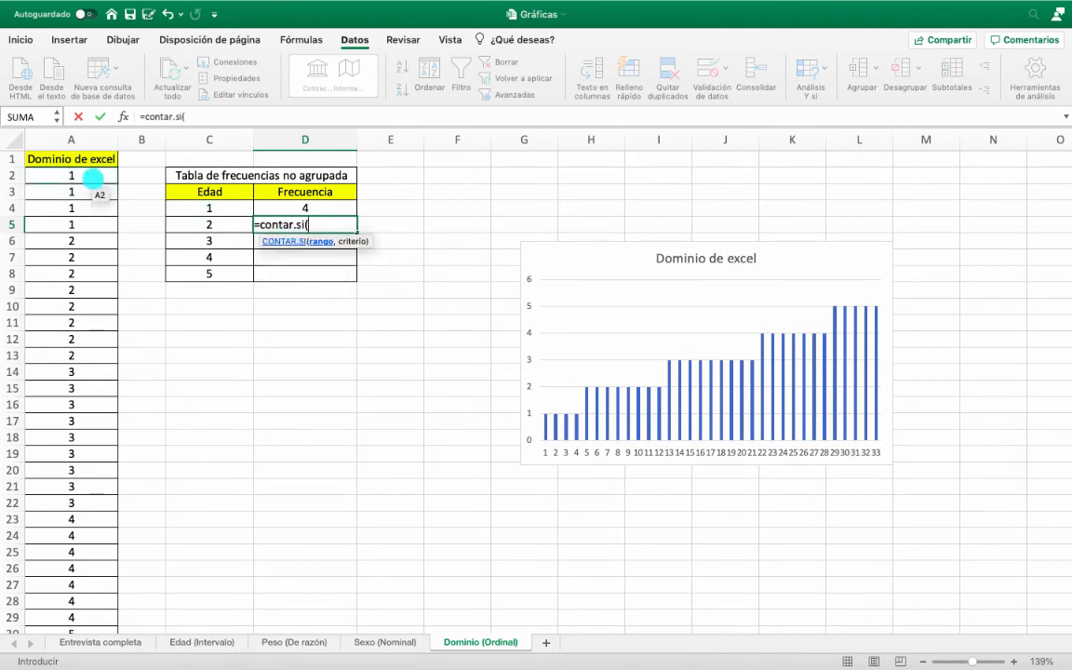
{"action": "type", "text": "a2:a34)"}
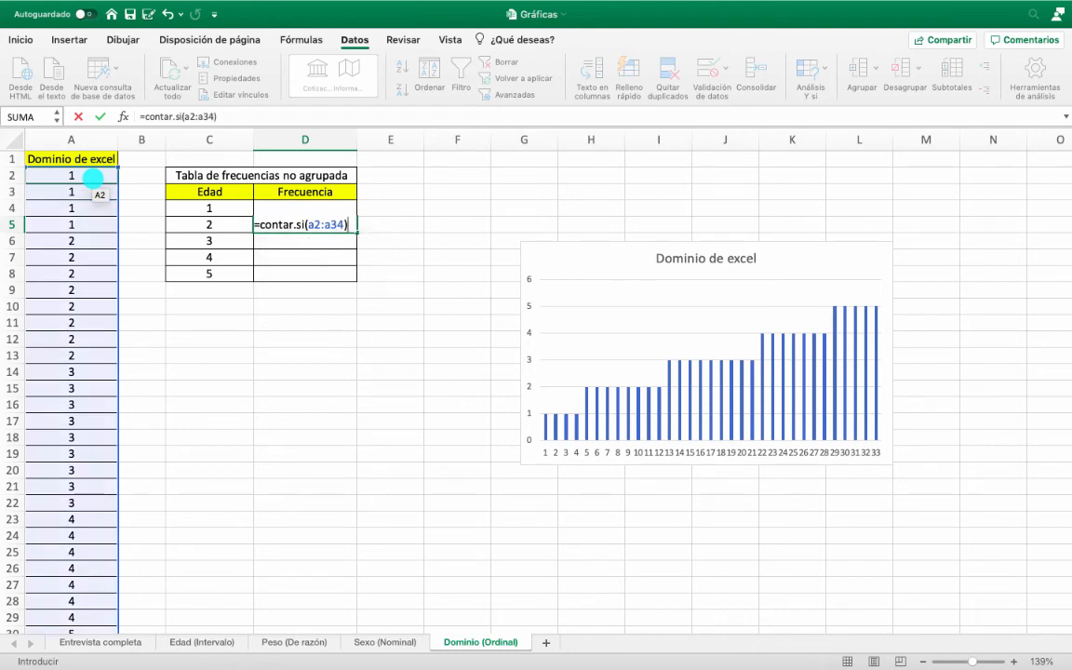
{"action": "key", "text": "BackSpace"}
{"action": "type", "text": ","}
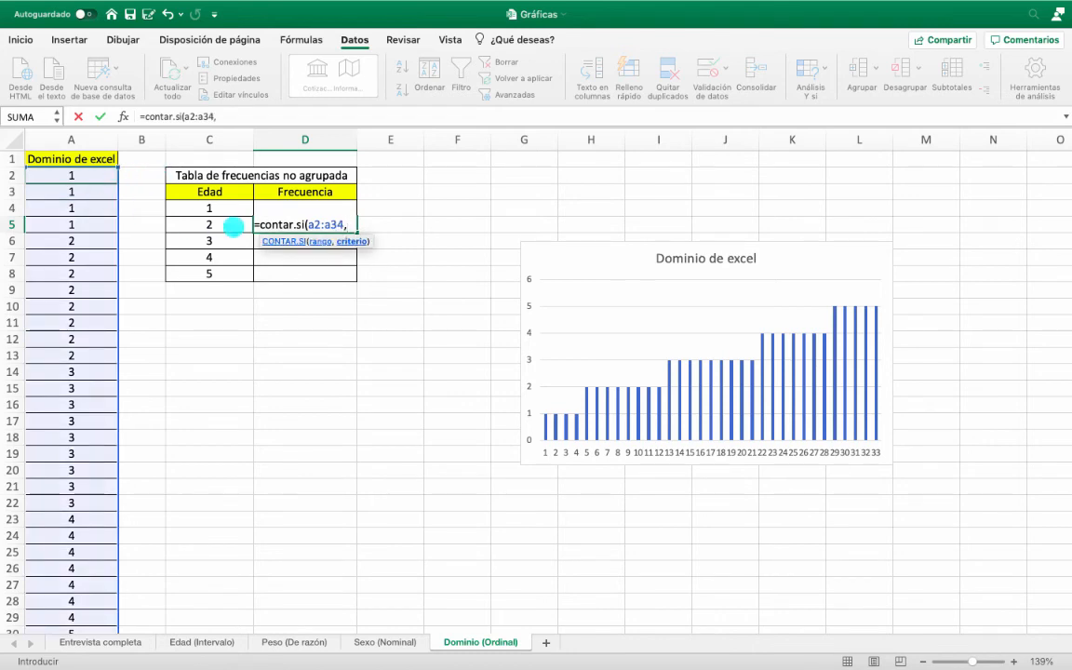
{"action": "left_click", "coordinate": [209, 224]}
{"action": "type", "text": ")"}
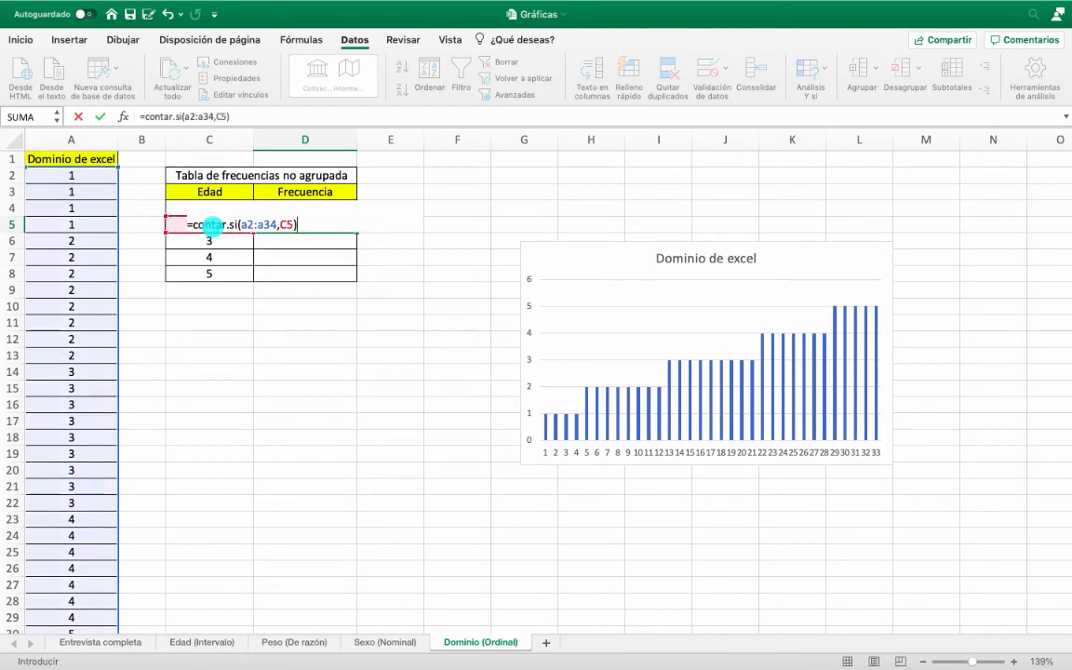
{"action": "key", "text": "Return"}
Step: Make the range in the D5 formula absolute, as $A$2:$A$34
{"action": "double_click", "coordinate": [332, 226]}
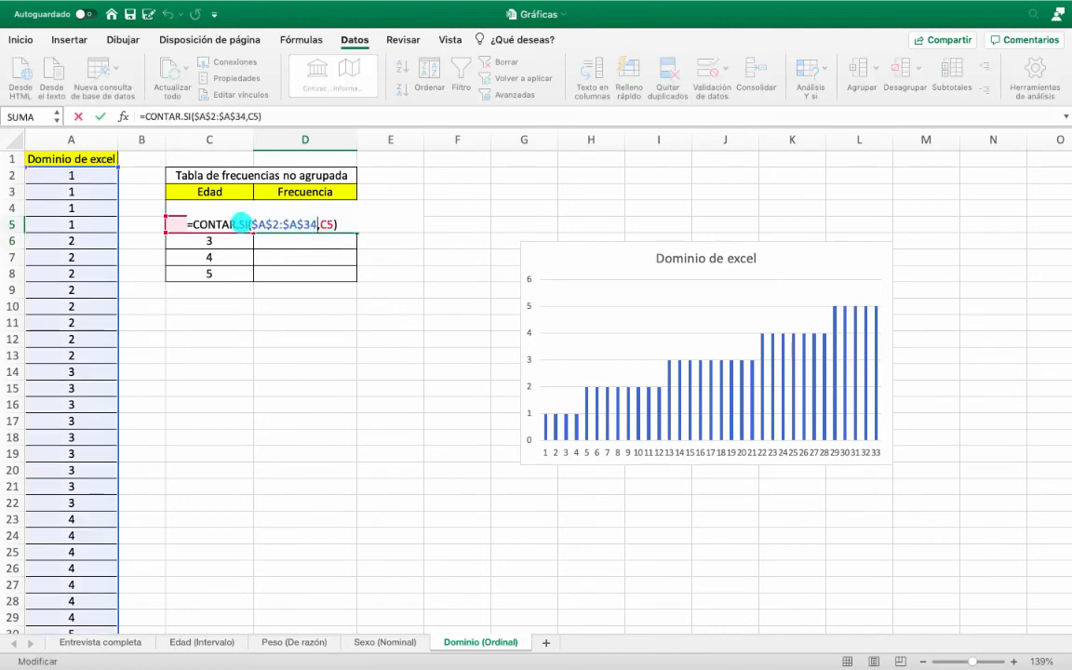
{"action": "left_click_drag", "start_coordinate": [253, 226], "coordinate": [308, 226]}
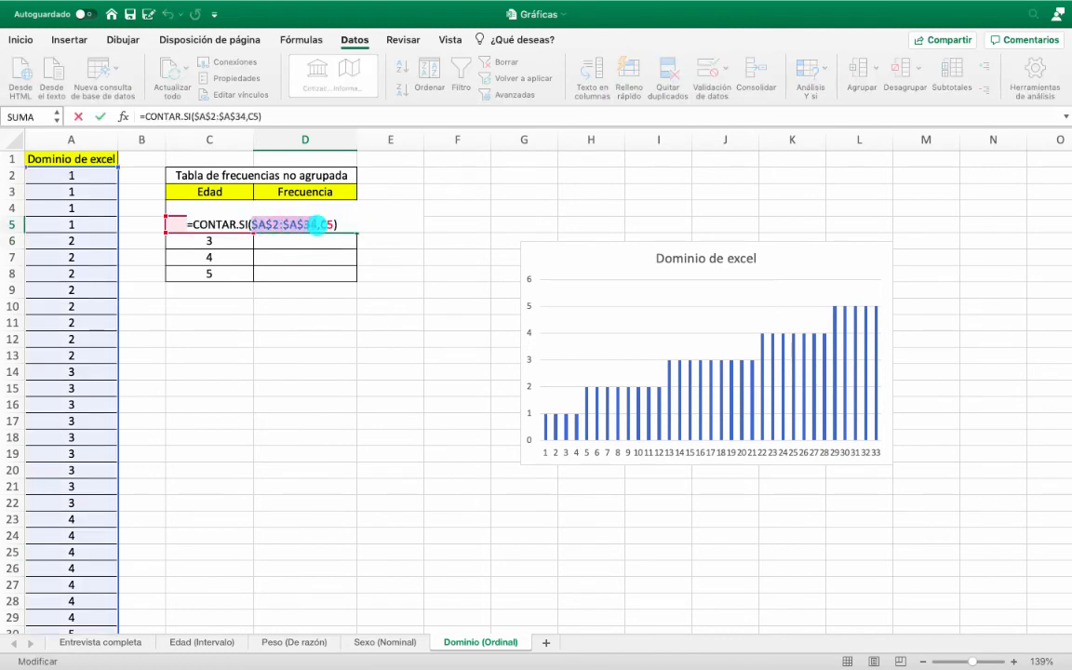
{"action": "key", "text": "Return"}
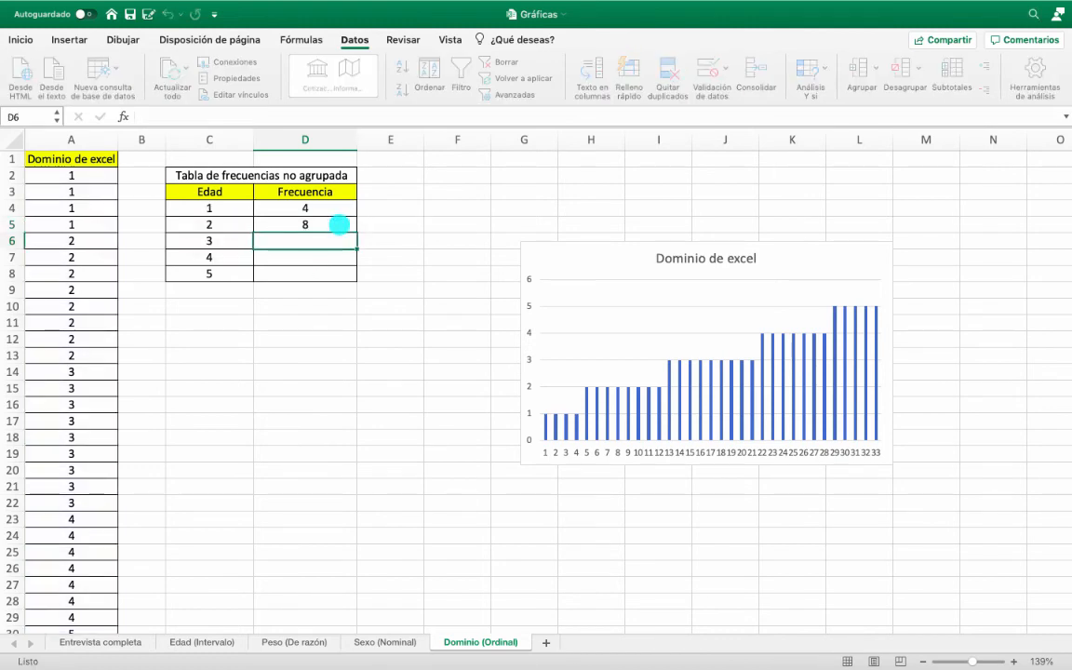
Step: Fill the D5 counting formula down through D8
{"action": "left_click", "coordinate": [347, 223]}
{"action": "double_click", "coordinate": [356, 233]}
{"action": "left_click", "coordinate": [371, 292]}
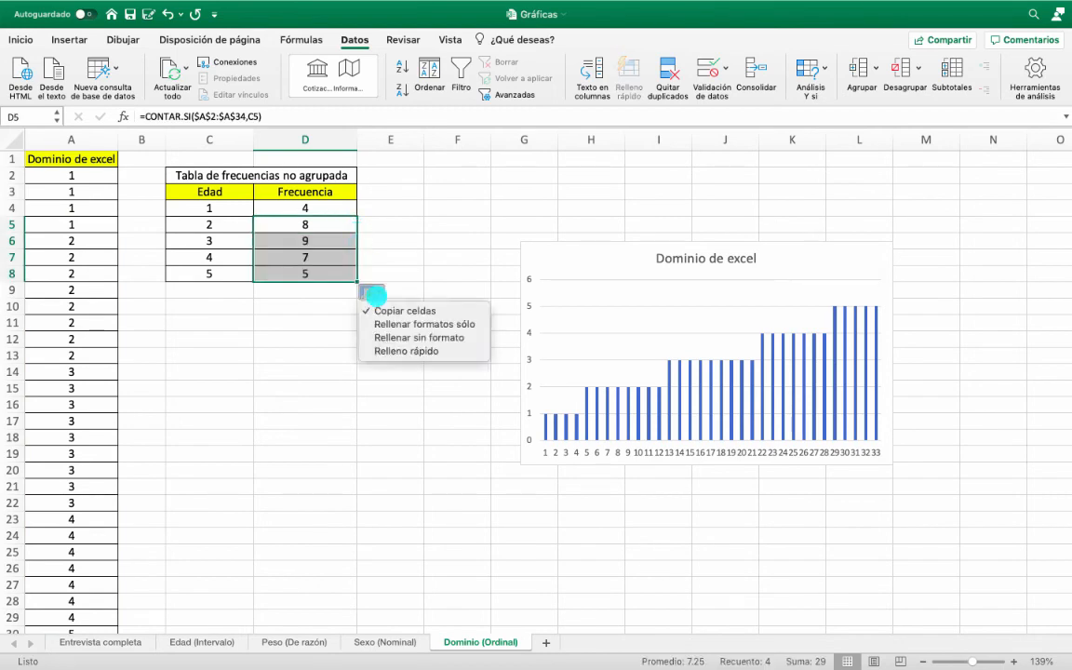
Step: Check the frequency of the value 5 in D8 by selecting its occurrences in A30:A34
{"action": "left_click", "coordinate": [294, 277]}
{"action": "left_click_drag", "start_coordinate": [294, 276], "coordinate": [226, 269]}
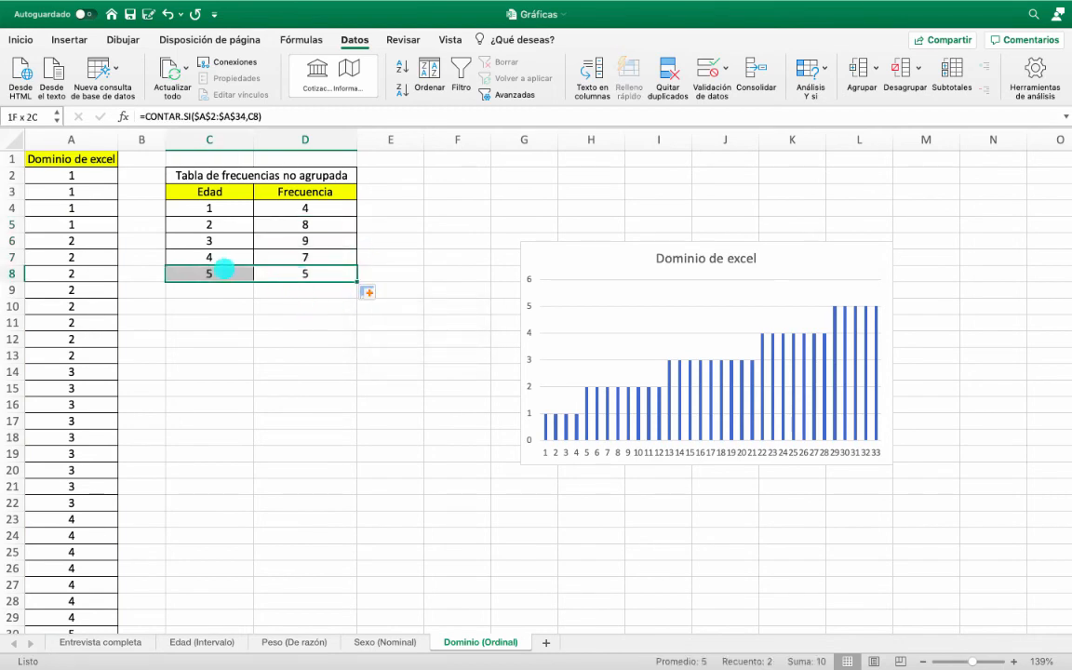
{"action": "scroll", "coordinate": [97, 481], "scroll_direction": "down", "scroll_amount": 10}
{"action": "left_click_drag", "start_coordinate": [83, 366], "coordinate": [86, 300]}
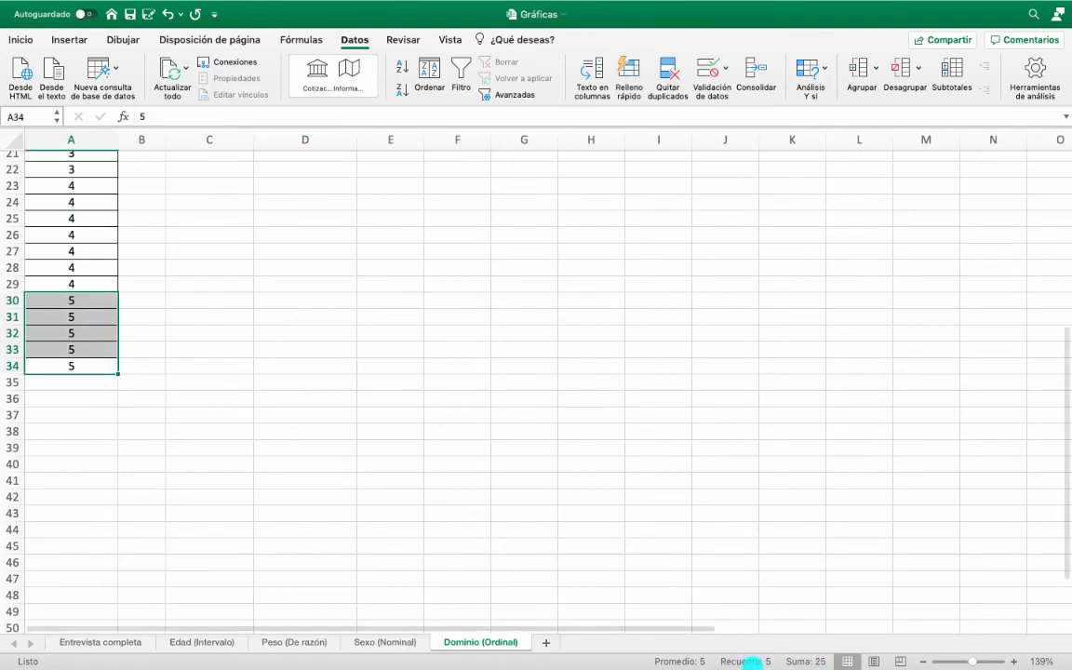
{"action": "scroll", "coordinate": [471, 457], "scroll_direction": "up", "scroll_amount": 10}
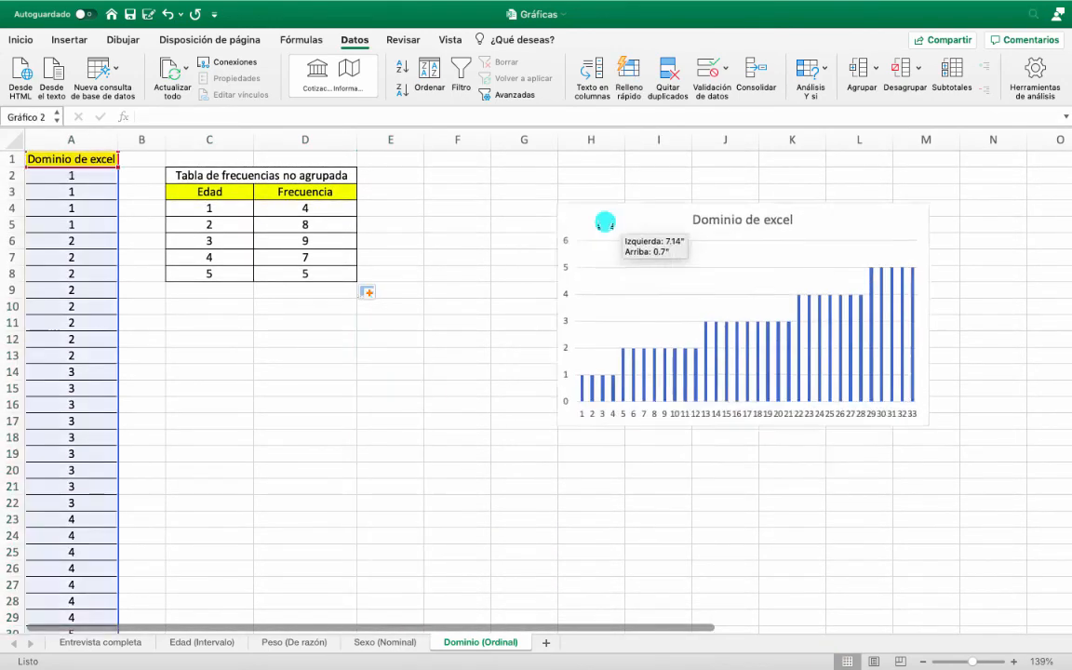
Step: Replace the raw-data chart with a clustered column chart of the frequency table in C3:D8
{"action": "left_click_drag", "start_coordinate": [608, 214], "coordinate": [603, 220]}
{"action": "key", "text": "Delete"}
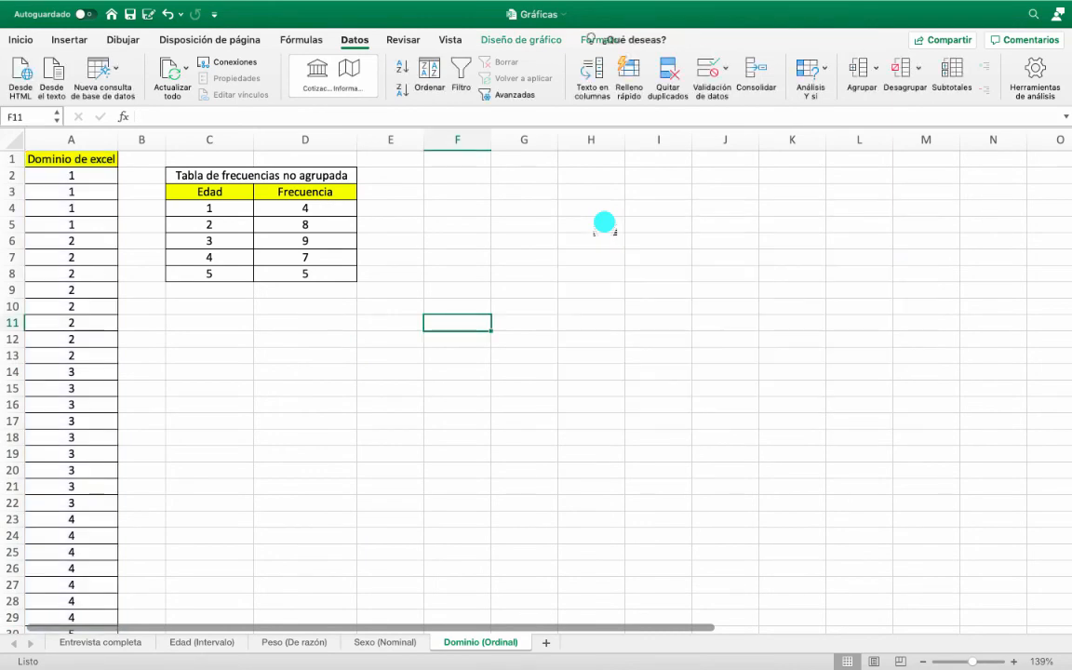
{"action": "left_click_drag", "start_coordinate": [209, 175], "coordinate": [323, 279]}
{"action": "left_click", "coordinate": [311, 268]}
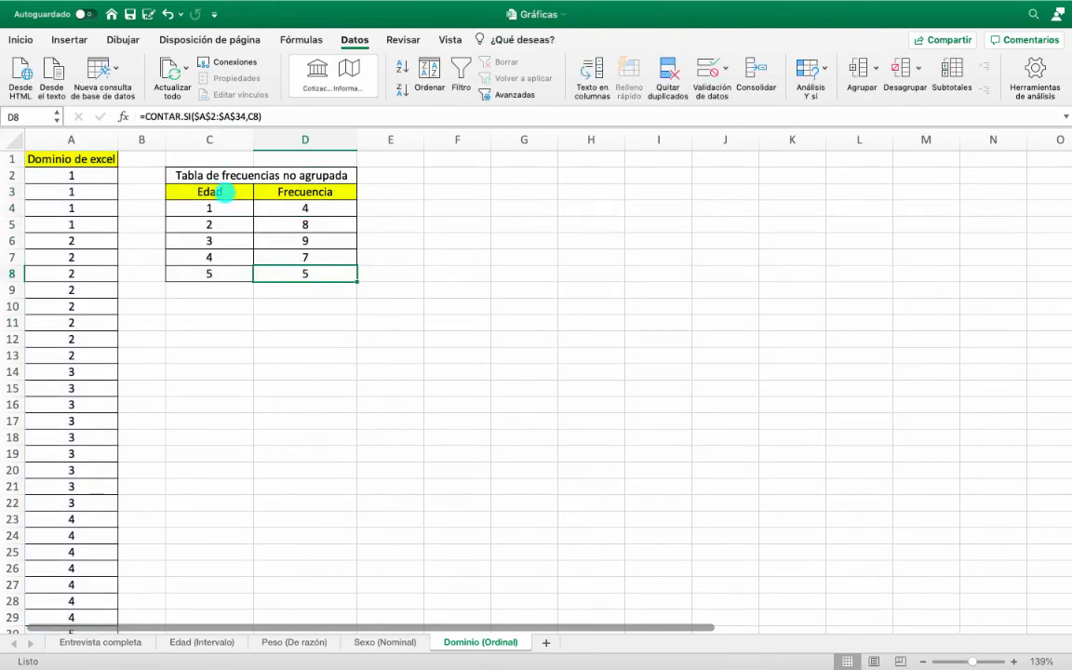
{"action": "left_click_drag", "start_coordinate": [248, 188], "coordinate": [291, 279]}
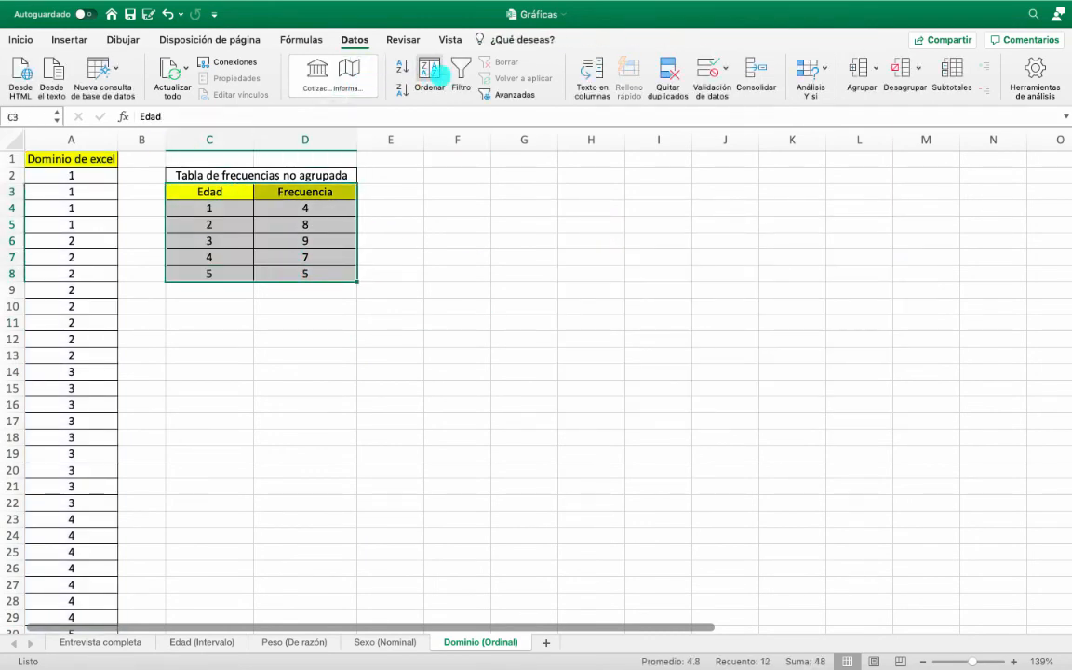
{"action": "left_click", "coordinate": [70, 39]}
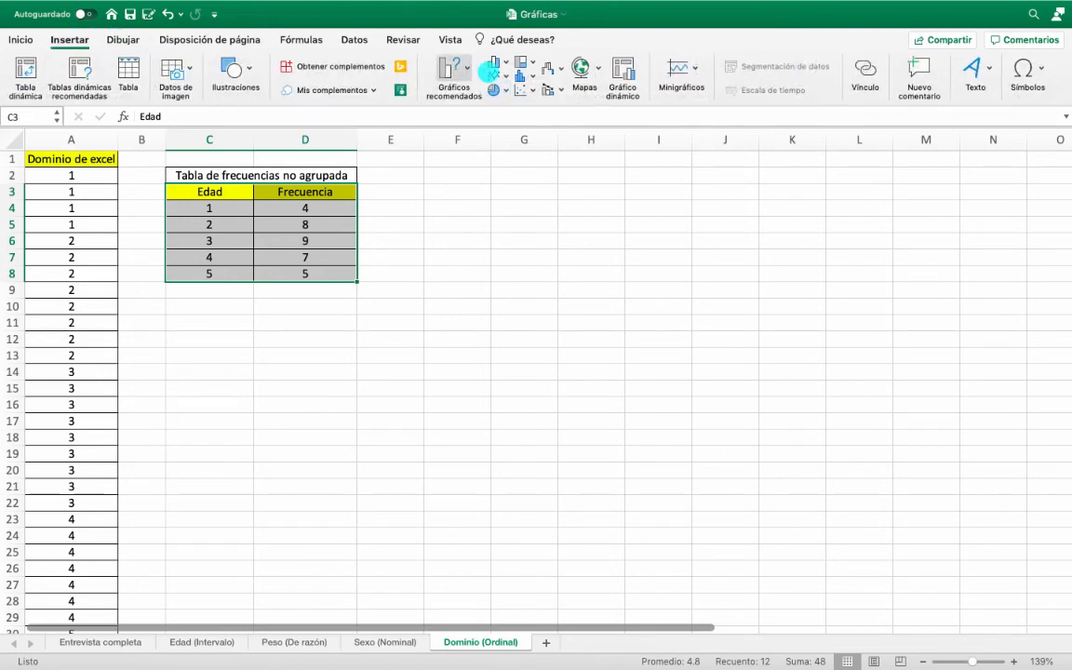
{"action": "left_click", "coordinate": [499, 62]}
{"action": "left_click", "coordinate": [519, 125]}
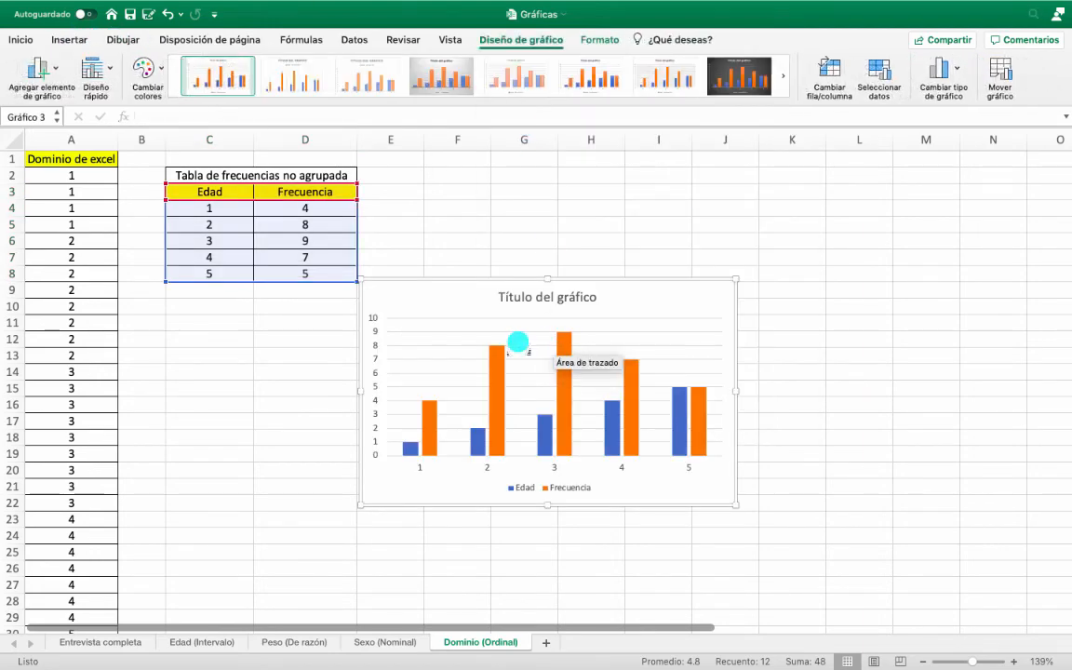
Step: Remove the Edad series from the new chart's source data
{"action": "left_click", "coordinate": [875, 77]}
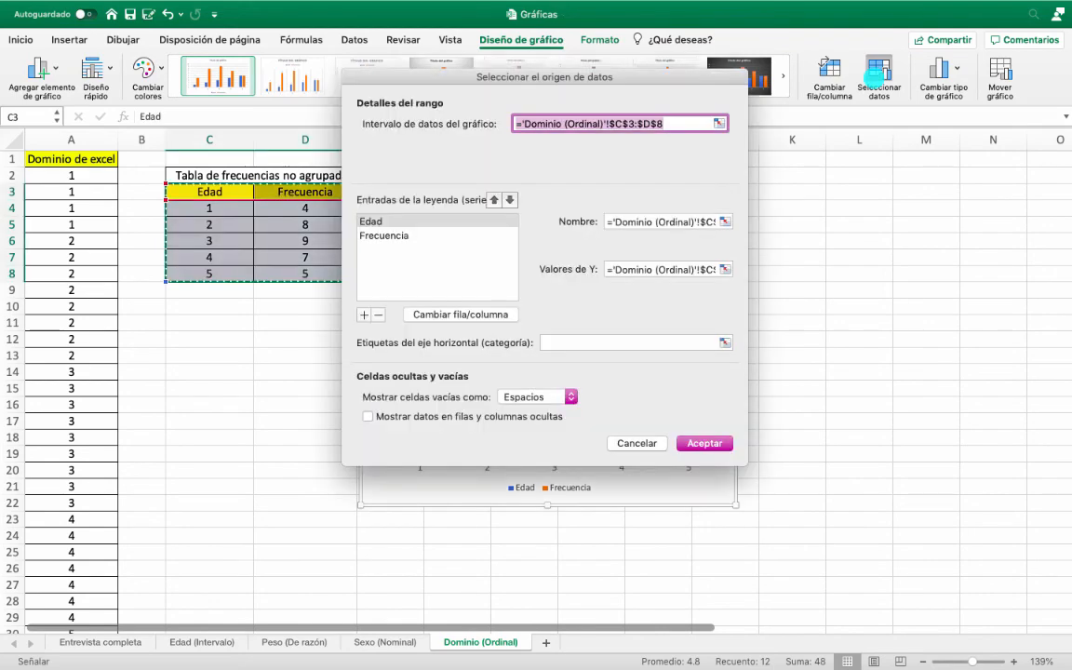
{"action": "left_click_drag", "start_coordinate": [448, 74], "coordinate": [770, 89]}
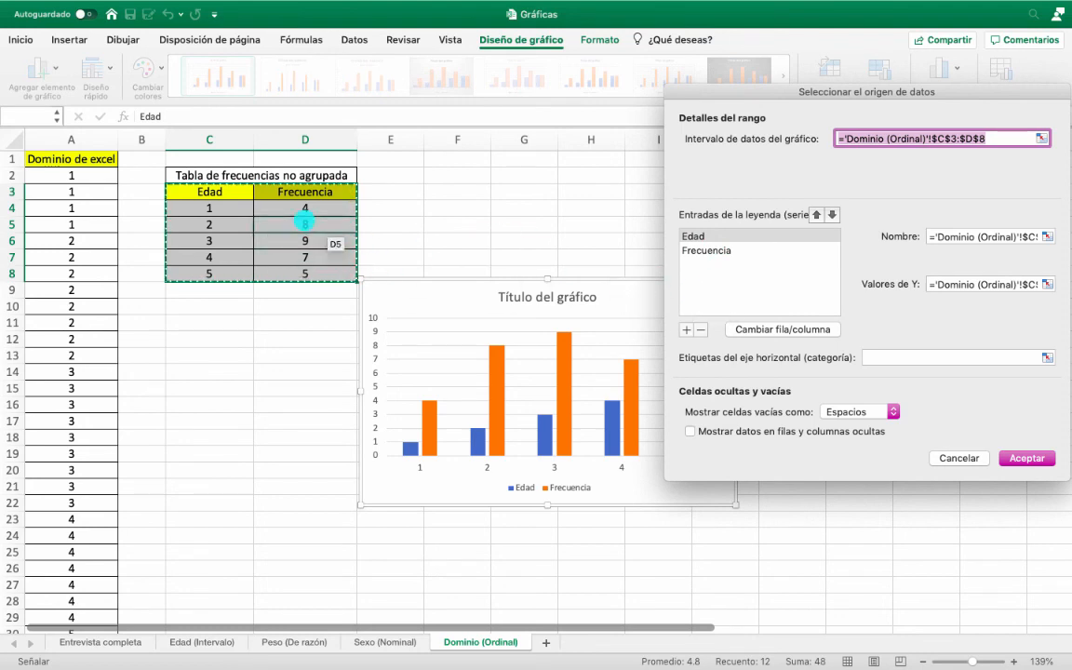
{"action": "left_click", "coordinate": [237, 243]}
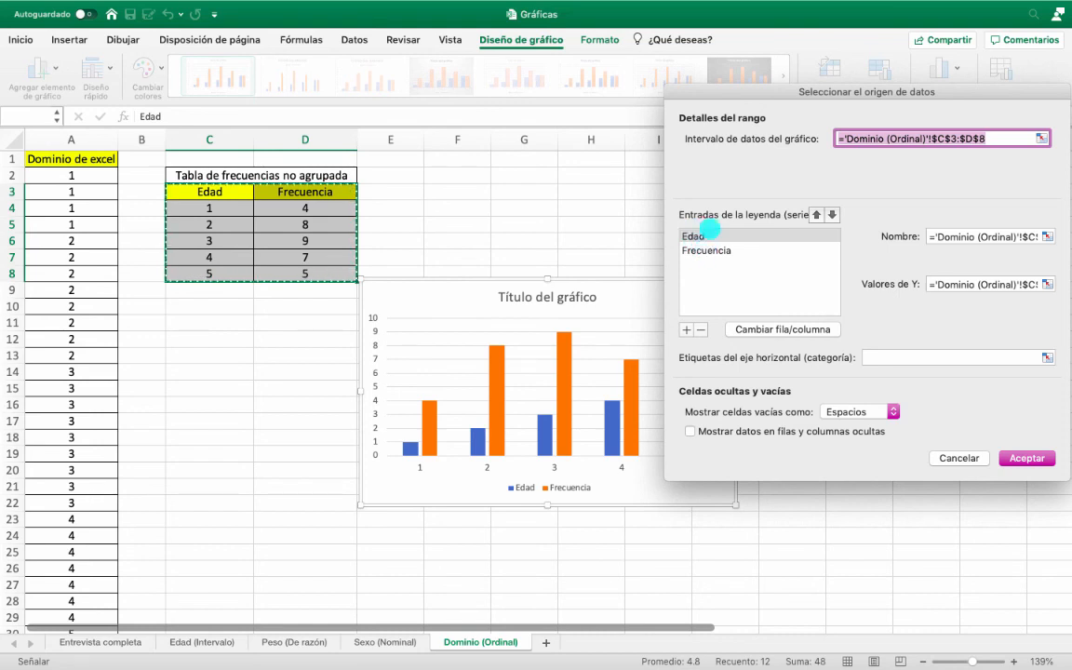
{"action": "left_click", "coordinate": [699, 329]}
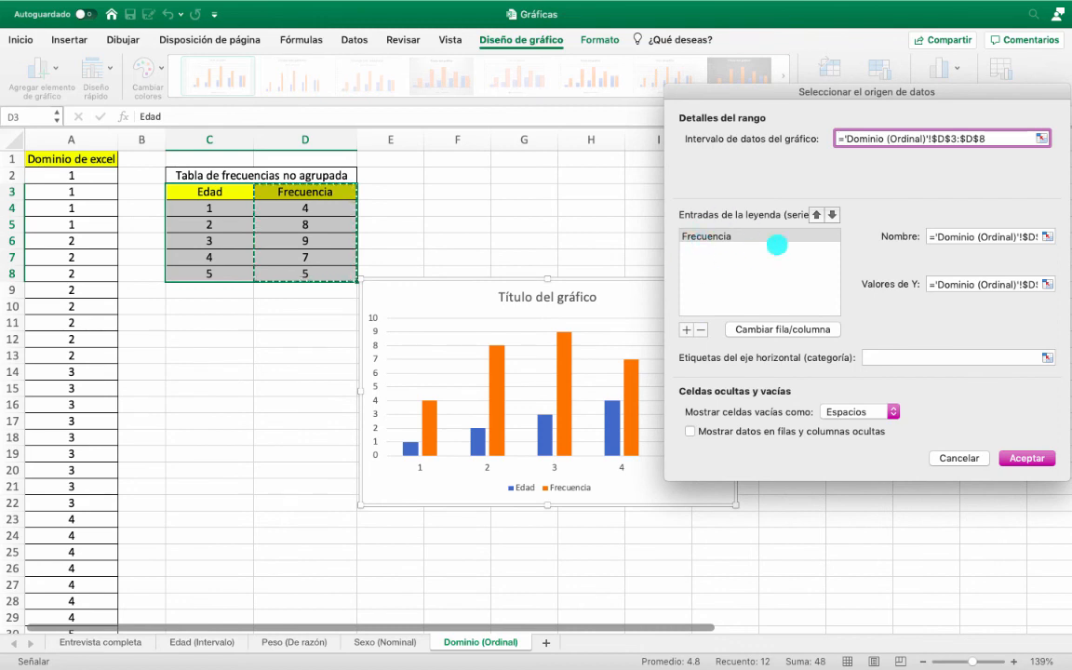
Step: Set the Frecuencia series values to D4:D8 and the horizontal axis labels to C4:C8
{"action": "left_click", "coordinate": [959, 284]}
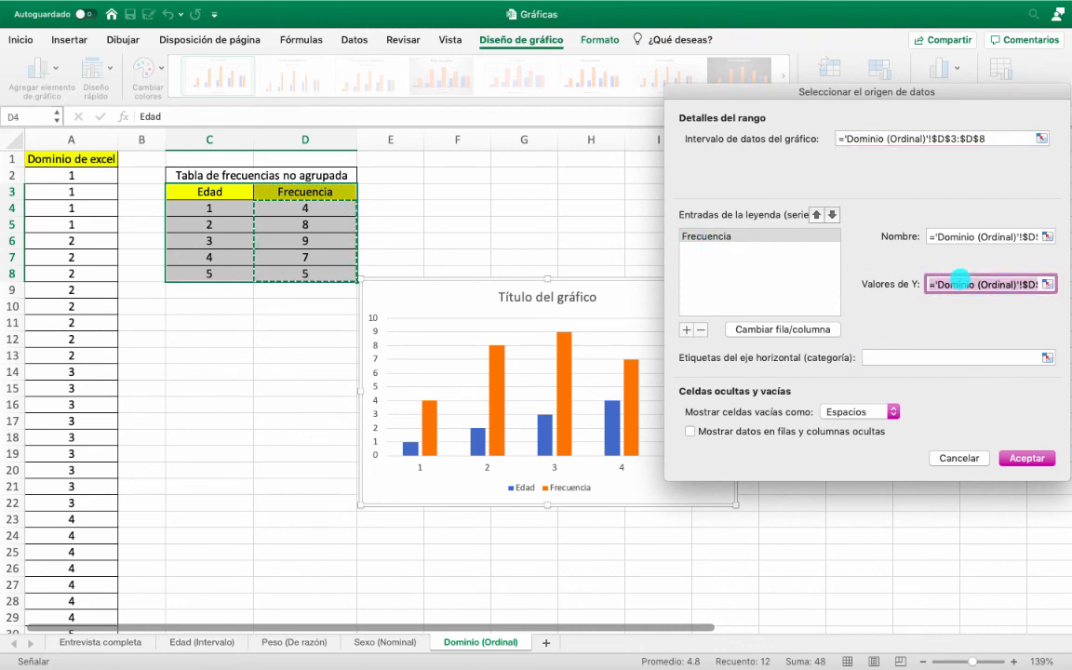
{"action": "key", "text": "super+a"}
{"action": "key", "text": "BackSpace"}
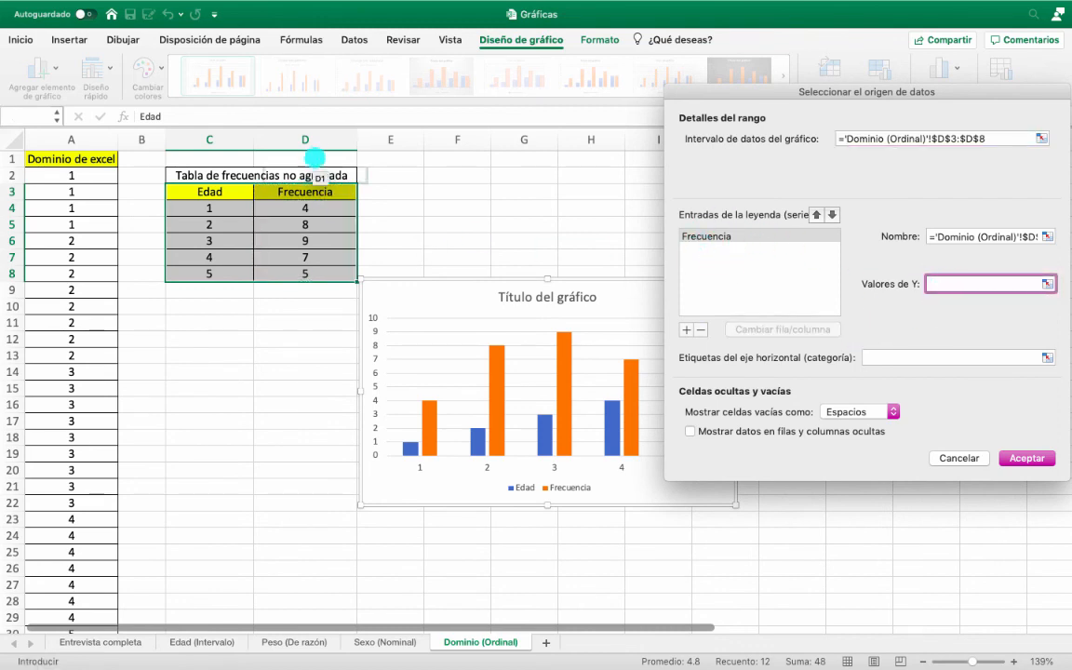
{"action": "left_click_drag", "start_coordinate": [305, 208], "coordinate": [306, 271]}
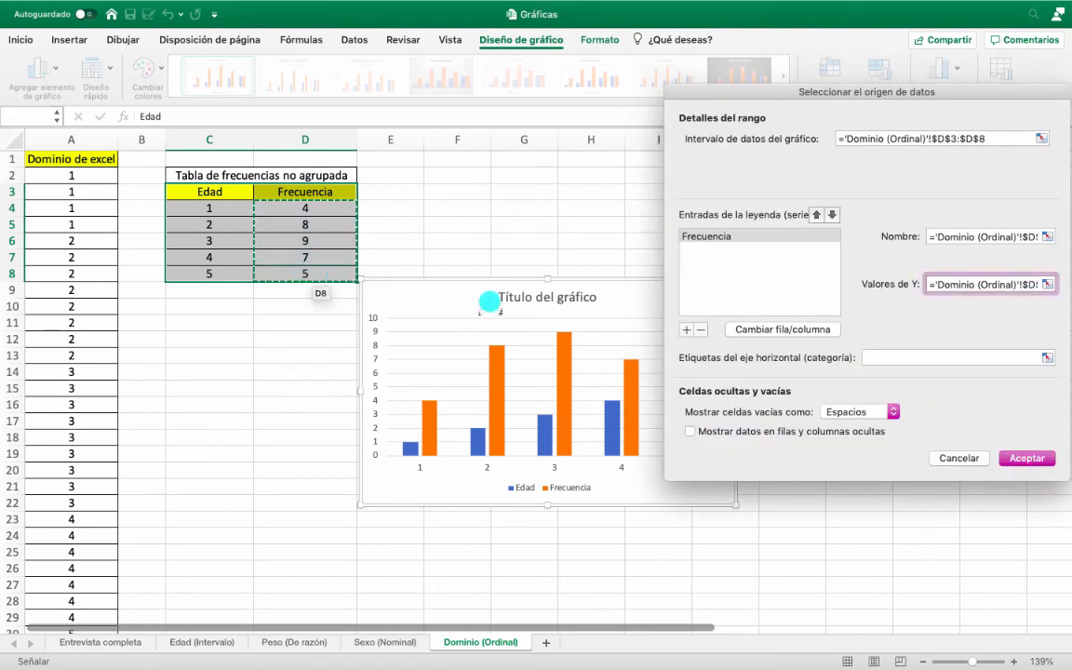
{"action": "left_click", "coordinate": [876, 360]}
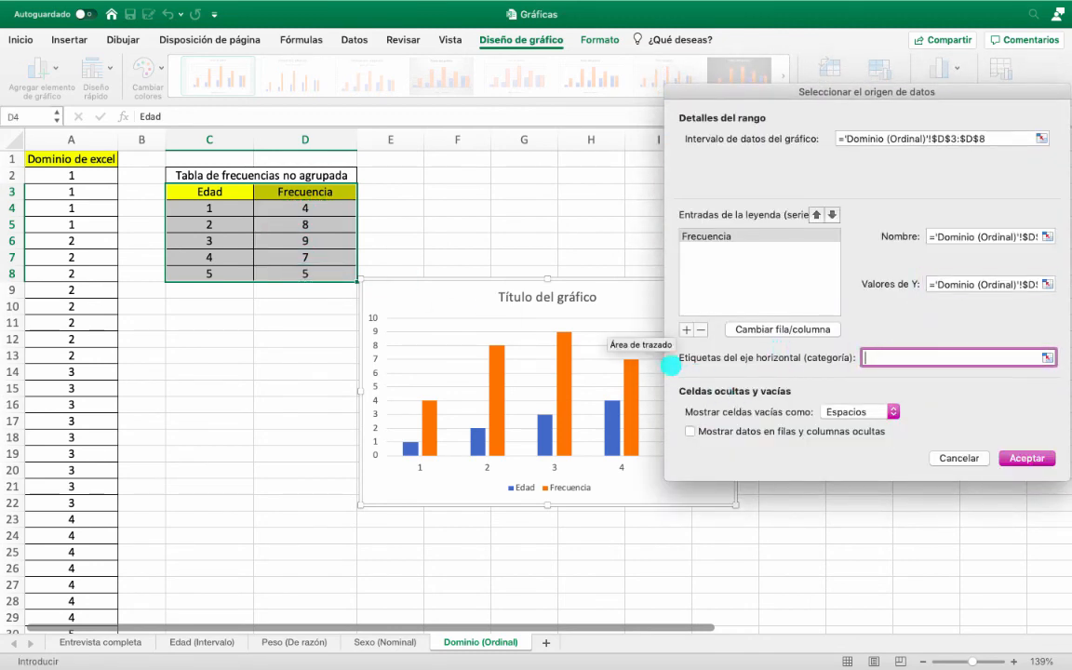
{"action": "left_click_drag", "start_coordinate": [227, 207], "coordinate": [226, 271]}
{"action": "left_click", "coordinate": [1020, 455]}
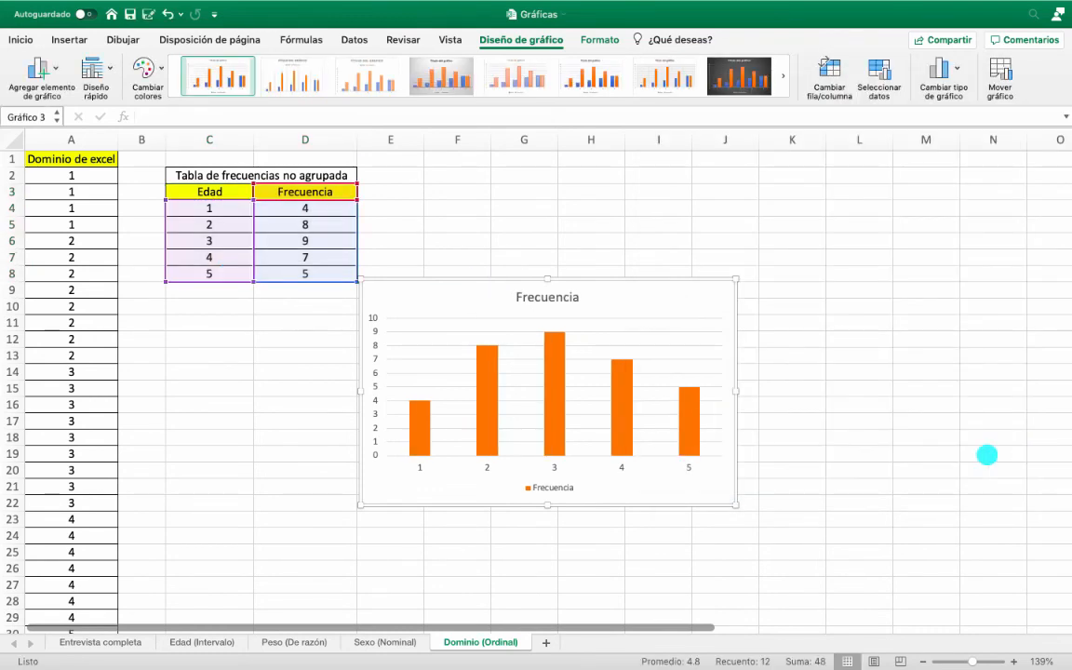
Step: Place the chart beside the frequency table and reduce the gap width of its columns to 36%
{"action": "left_click_drag", "start_coordinate": [617, 285], "coordinate": [631, 165]}
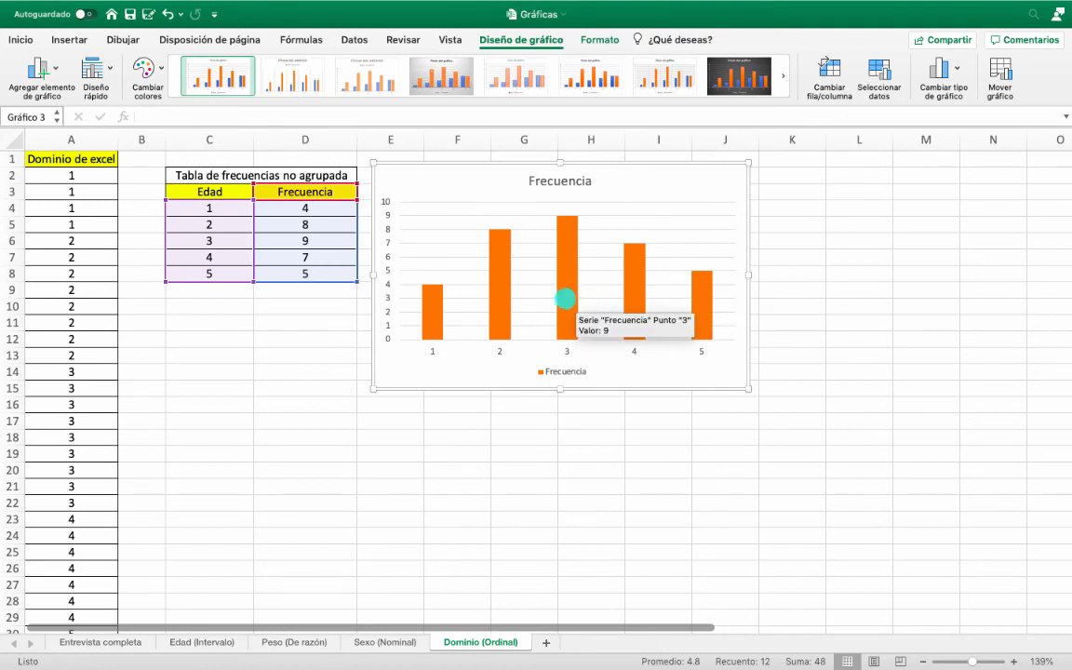
{"action": "double_click", "coordinate": [566, 300]}
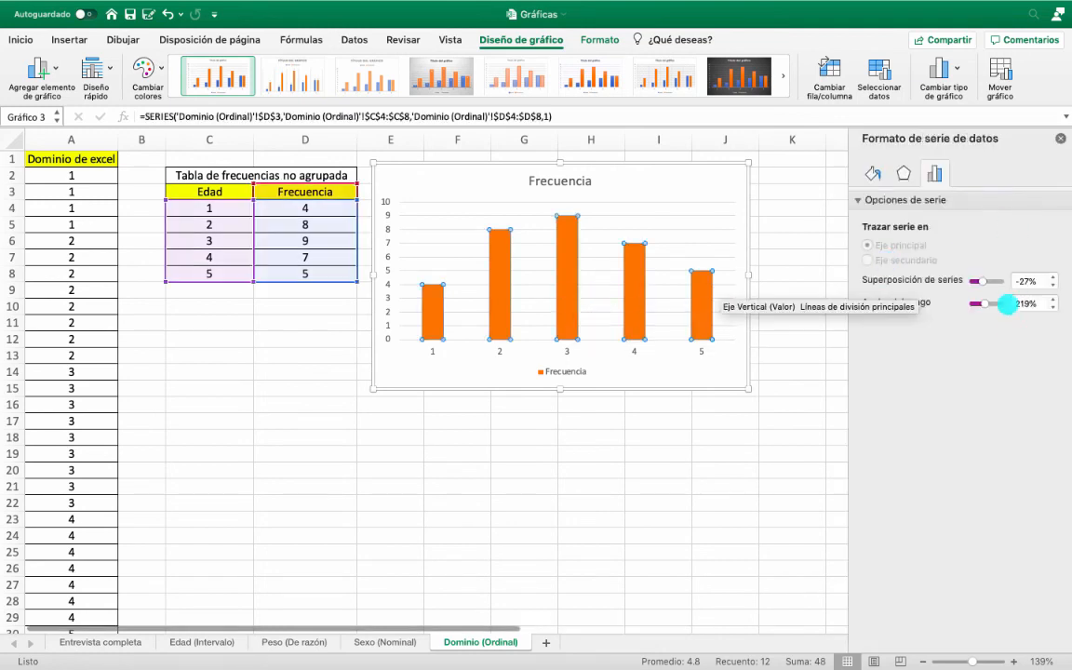
{"action": "left_click_drag", "start_coordinate": [977, 303], "coordinate": [977, 304]}
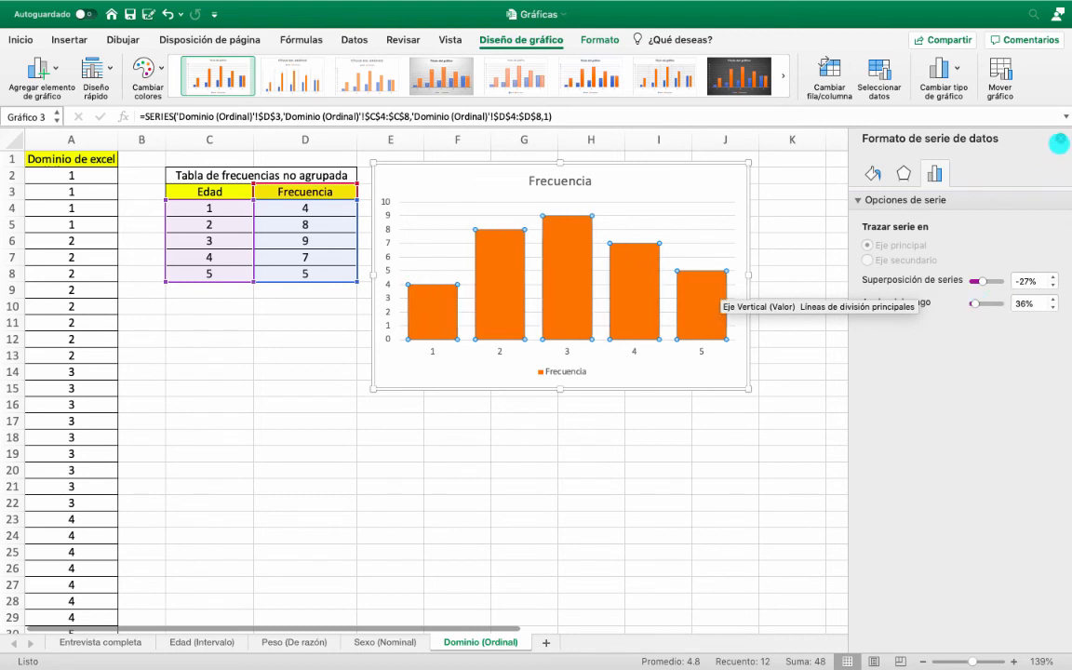
{"action": "left_click", "coordinate": [1058, 143]}
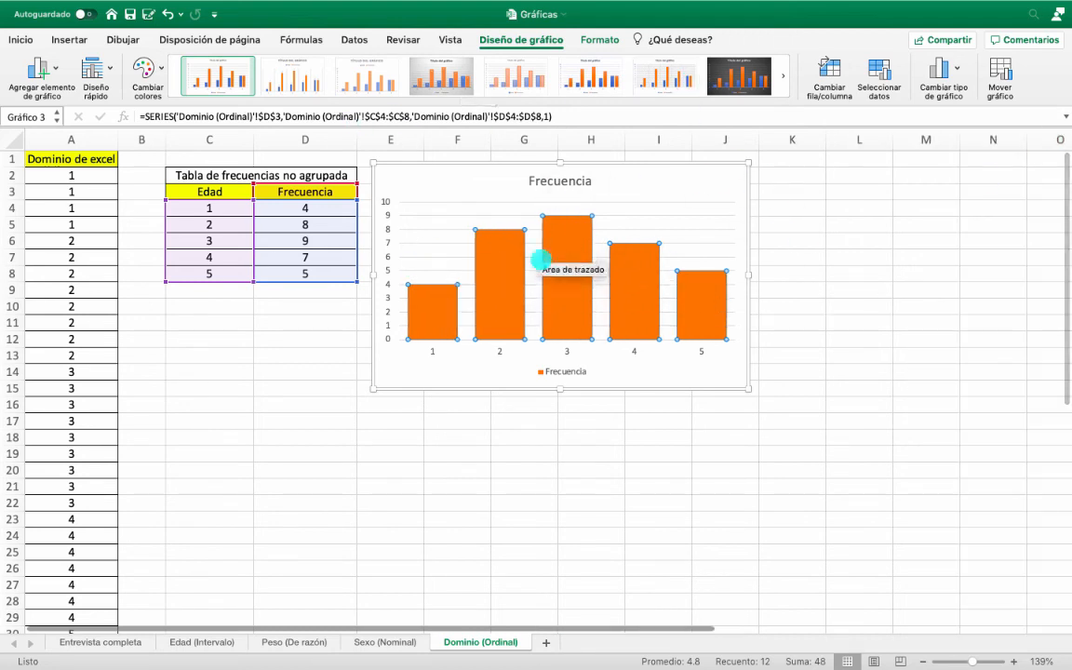
Step: Recolour the chart's columns light blue with a multicolour palette, remove the legend and shift the chart slightly down
{"action": "left_click", "coordinate": [144, 69]}
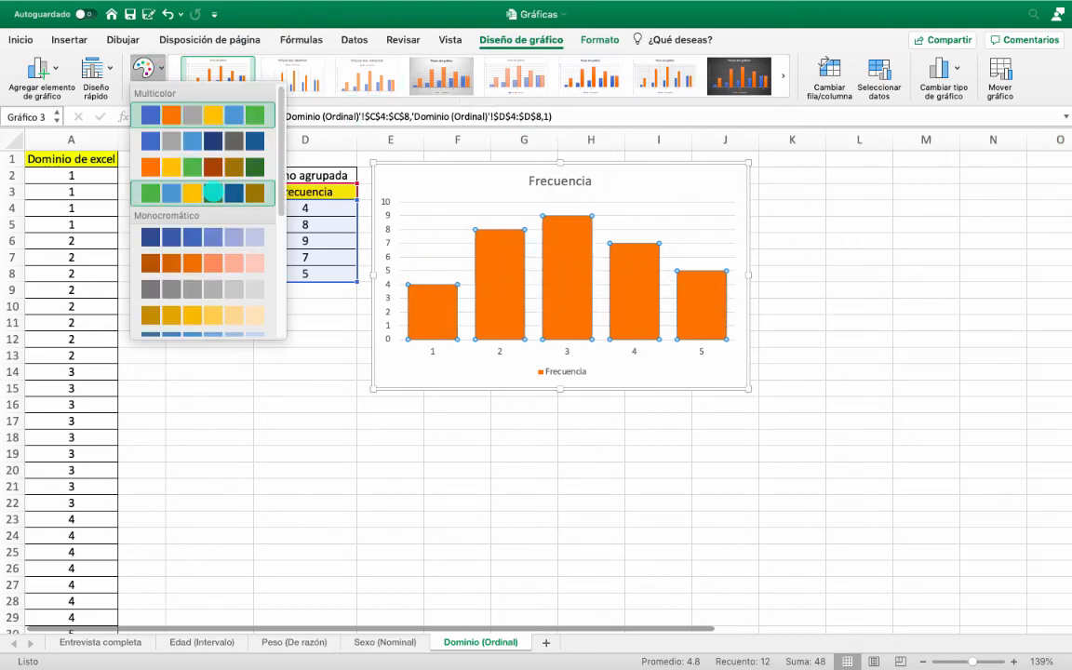
{"action": "left_click", "coordinate": [196, 171]}
{"action": "left_click", "coordinate": [576, 374]}
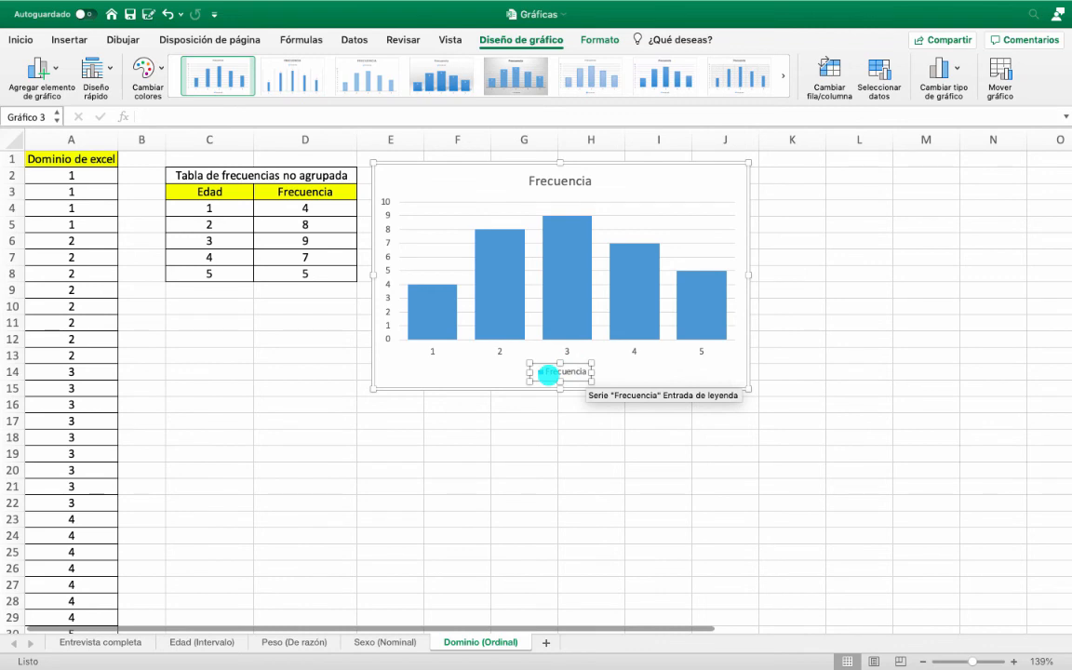
{"action": "key", "text": "Delete"}
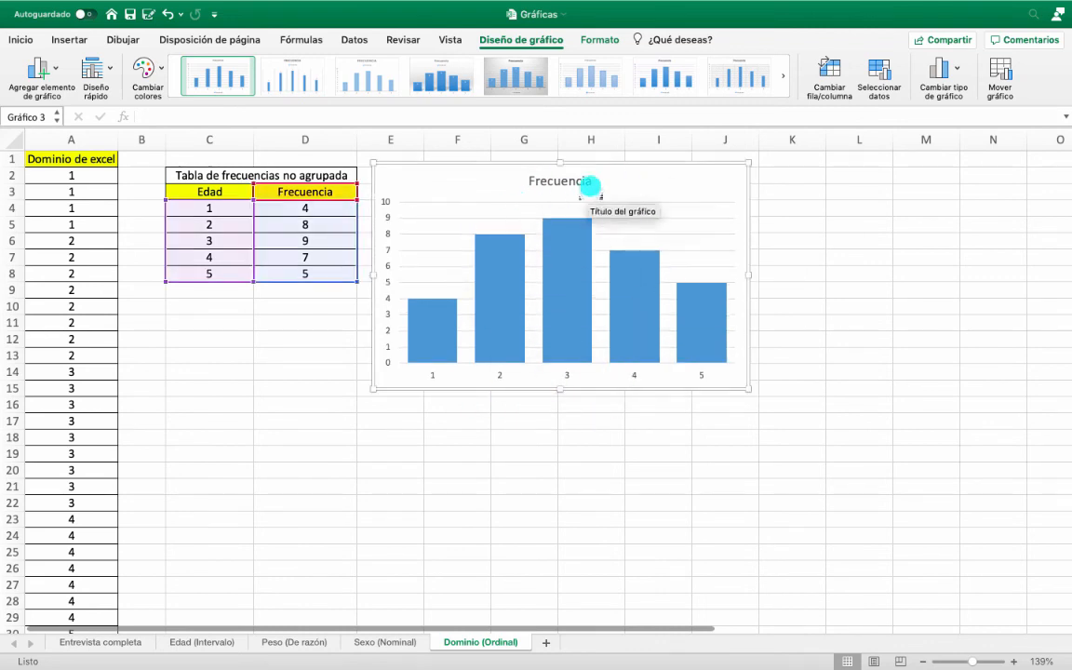
{"action": "left_click_drag", "start_coordinate": [618, 161], "coordinate": [619, 186]}
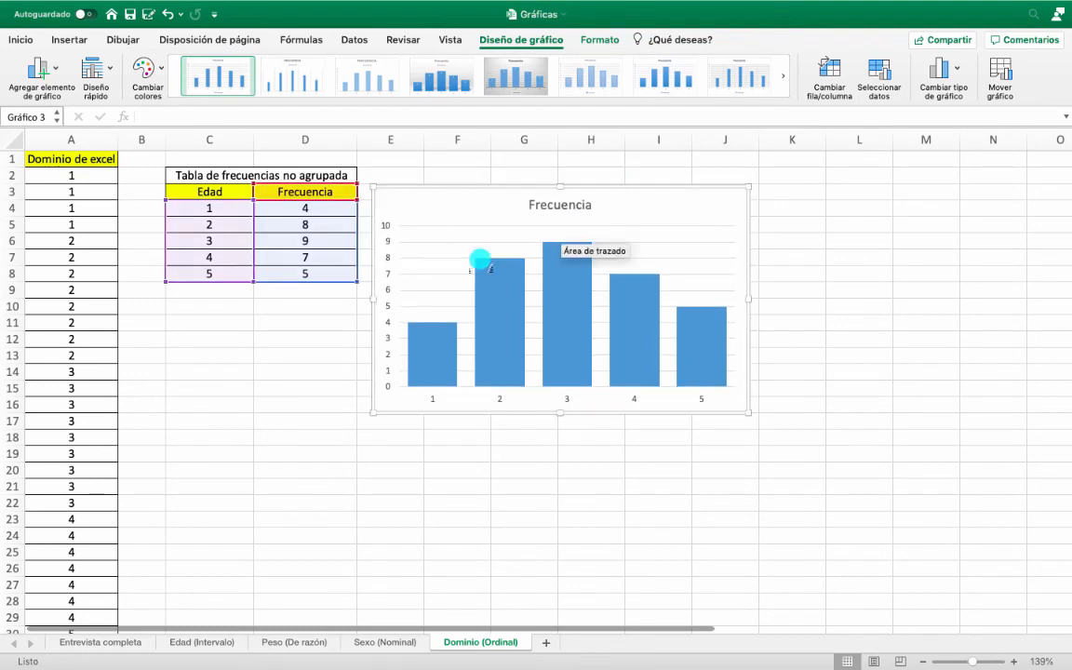
Step: Add a horizontal axis title and use "Nivel de dominio" as its text and as the table header in C3
{"action": "left_click", "coordinate": [42, 70]}
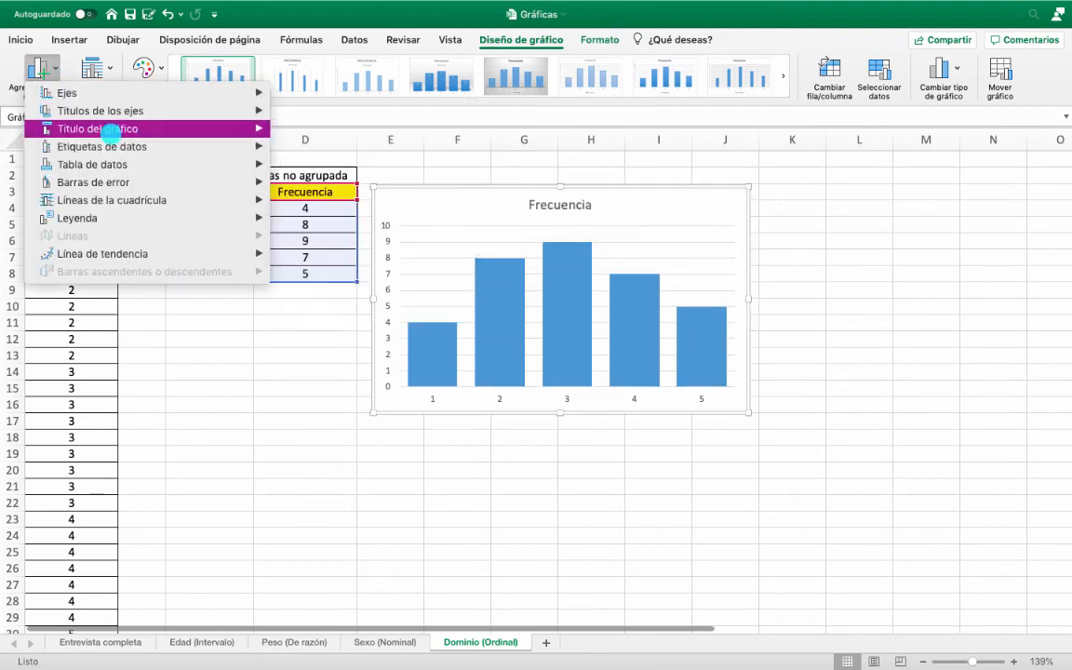
{"action": "mouse_move", "coordinate": [96, 110]}
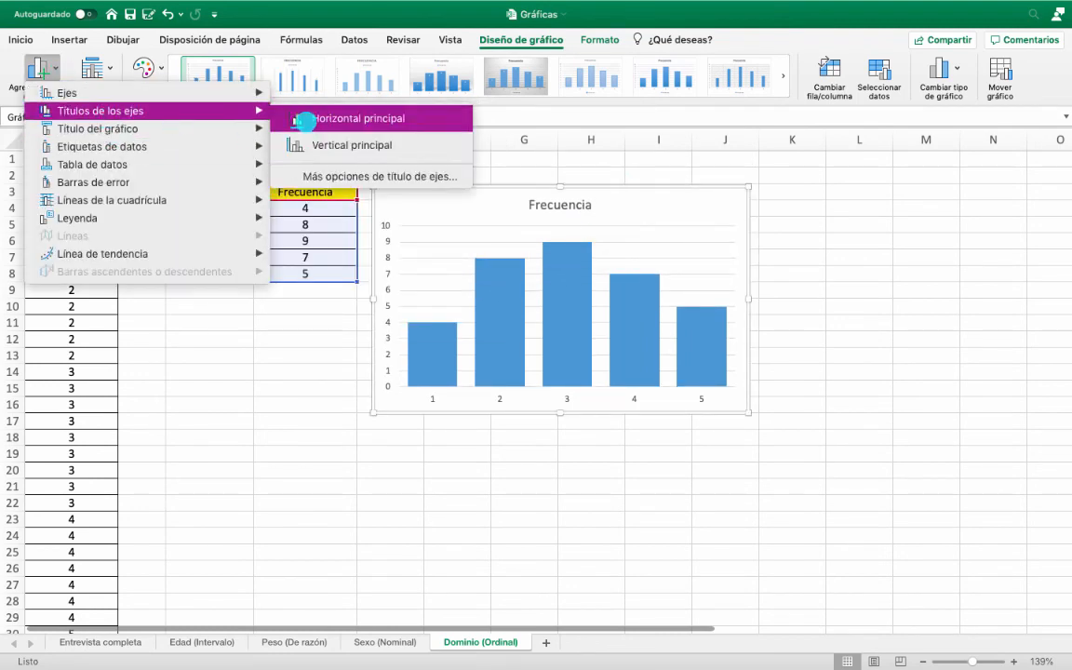
{"action": "left_click", "coordinate": [305, 121]}
{"action": "triple_click", "coordinate": [566, 391]}
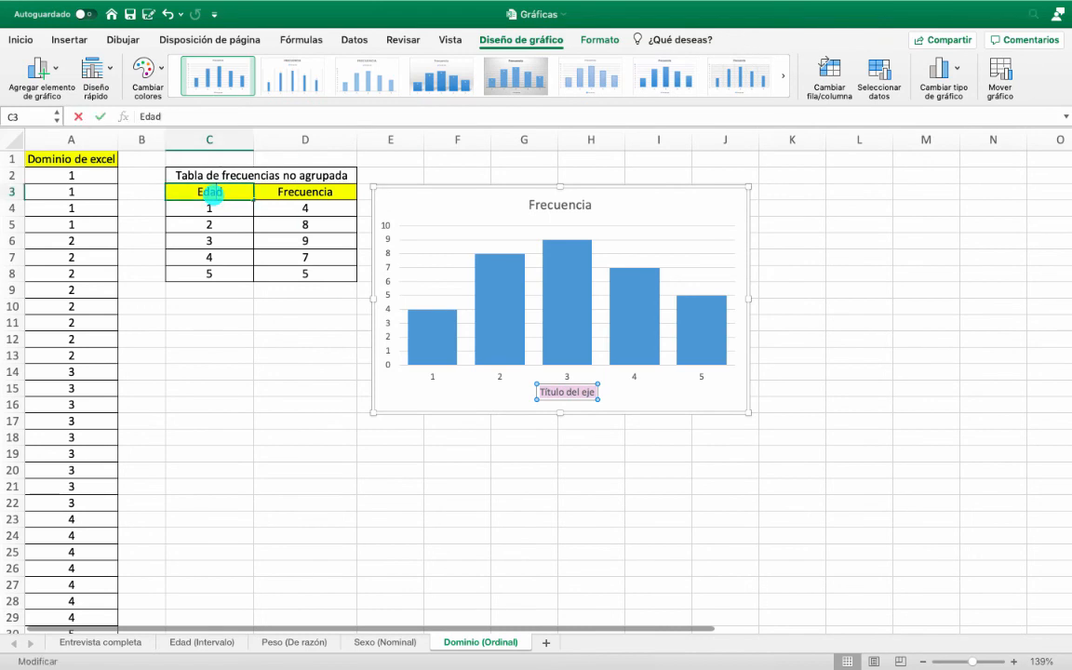
{"action": "left_click", "coordinate": [210, 192]}
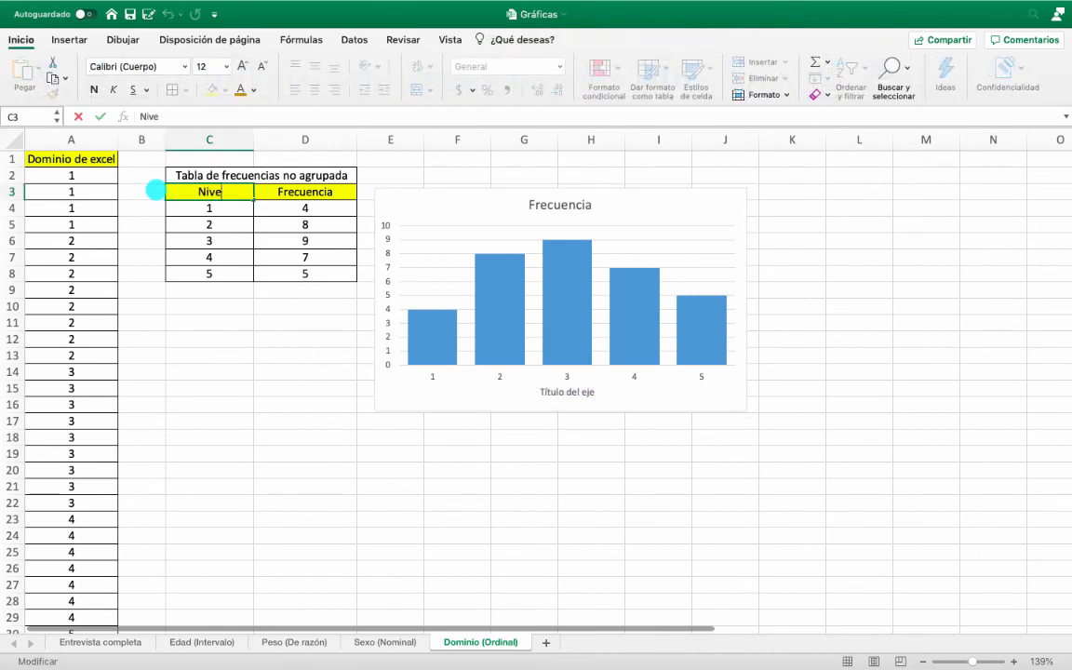
{"action": "type", "text": "Nivel de dominio"}
{"action": "left_click", "coordinate": [567, 392]}
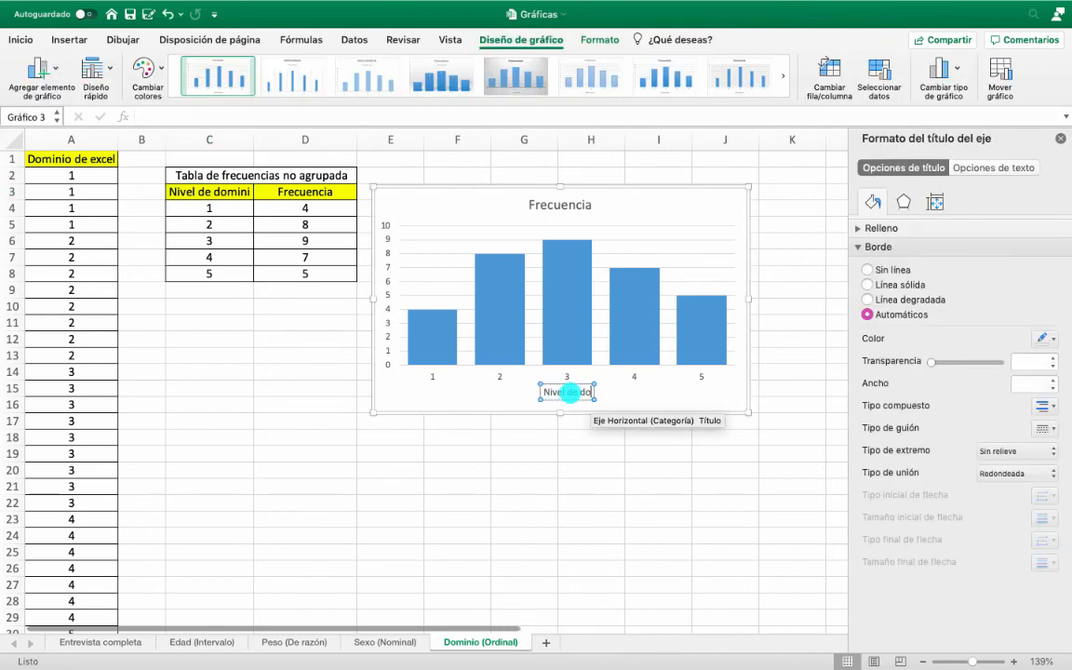
{"action": "left_click", "coordinate": [478, 516]}
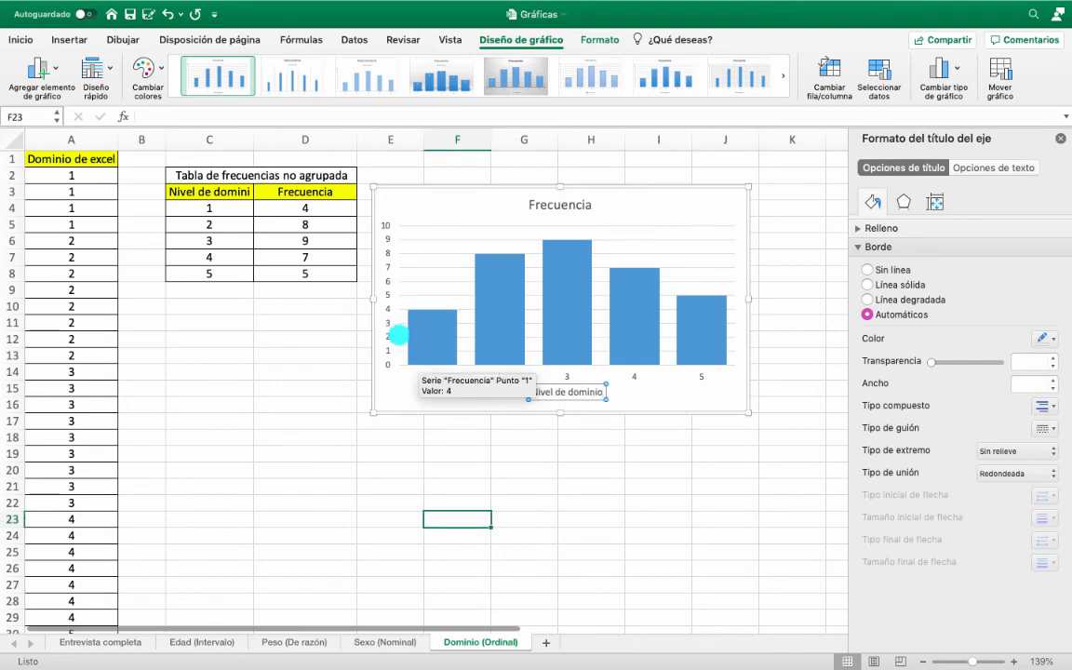
Step: Add a vertical axis title reading "Frecuencias" to the chart
{"action": "left_click", "coordinate": [398, 335]}
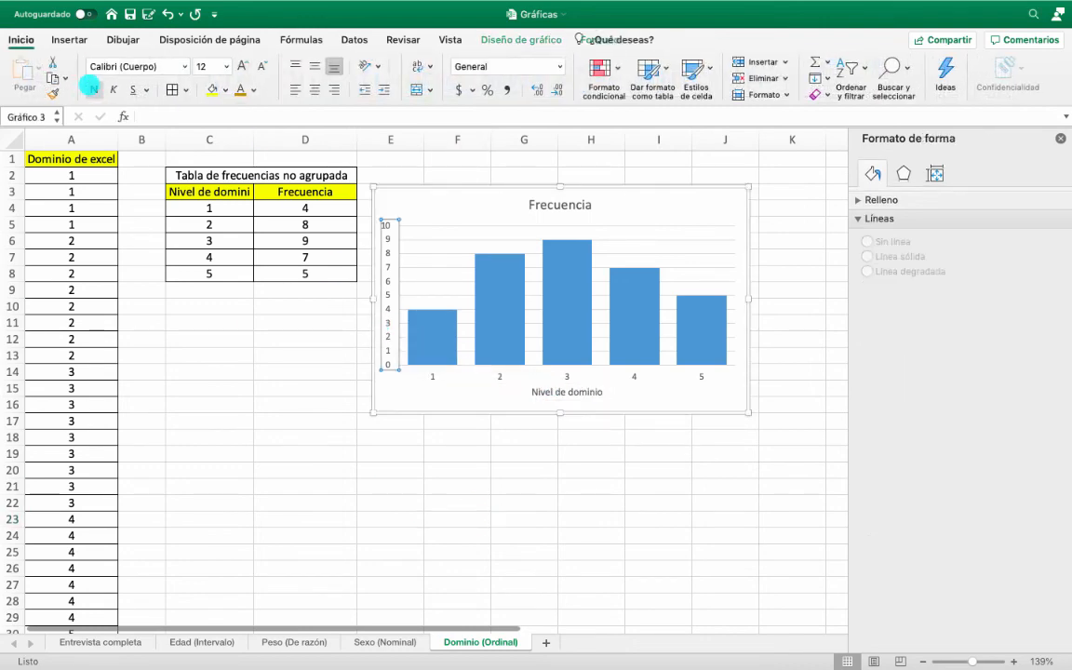
{"action": "left_click", "coordinate": [423, 188]}
{"action": "left_click", "coordinate": [41, 72]}
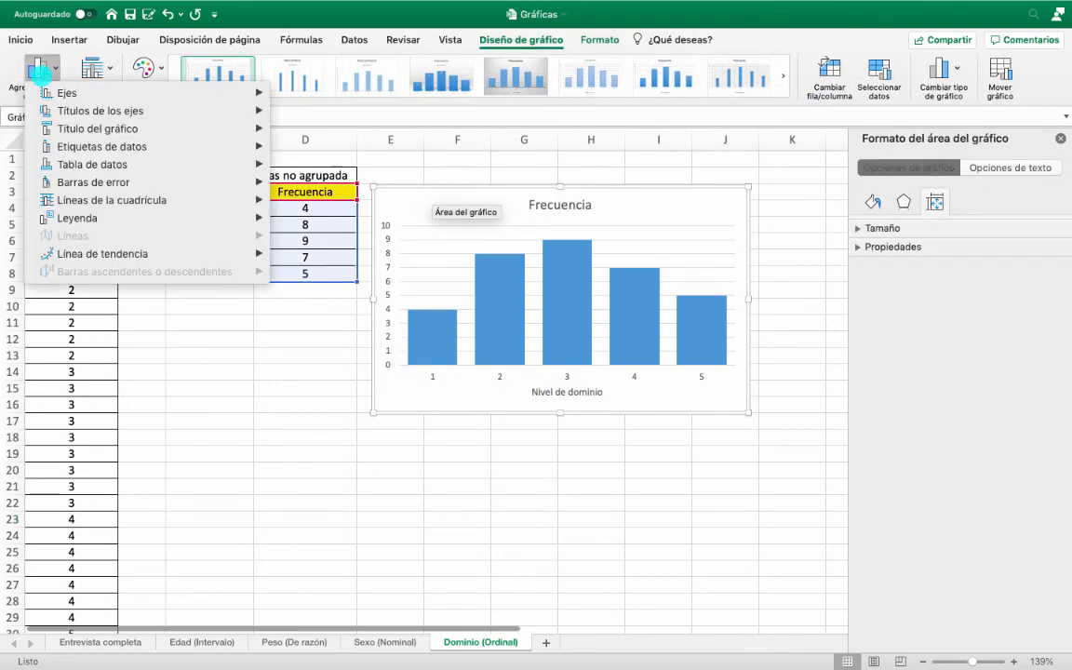
{"action": "mouse_move", "coordinate": [123, 110]}
{"action": "left_click", "coordinate": [342, 148]}
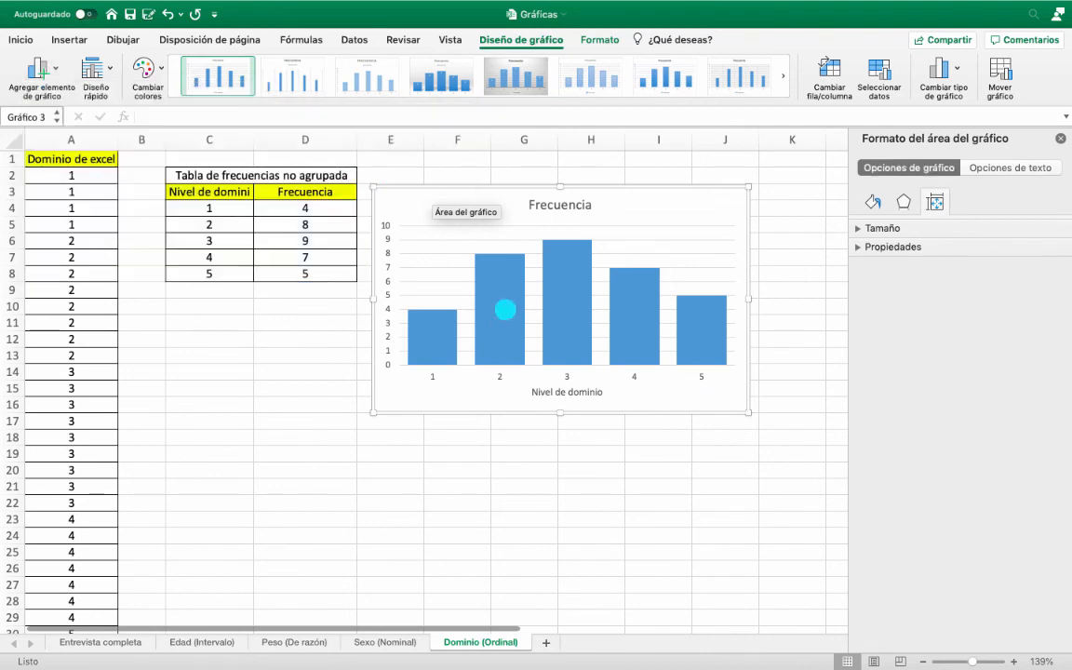
Step: Change the chart title to "Nivel de dominio de EXCEL de los sujetos de estudio"
{"action": "left_click", "coordinate": [559, 199]}
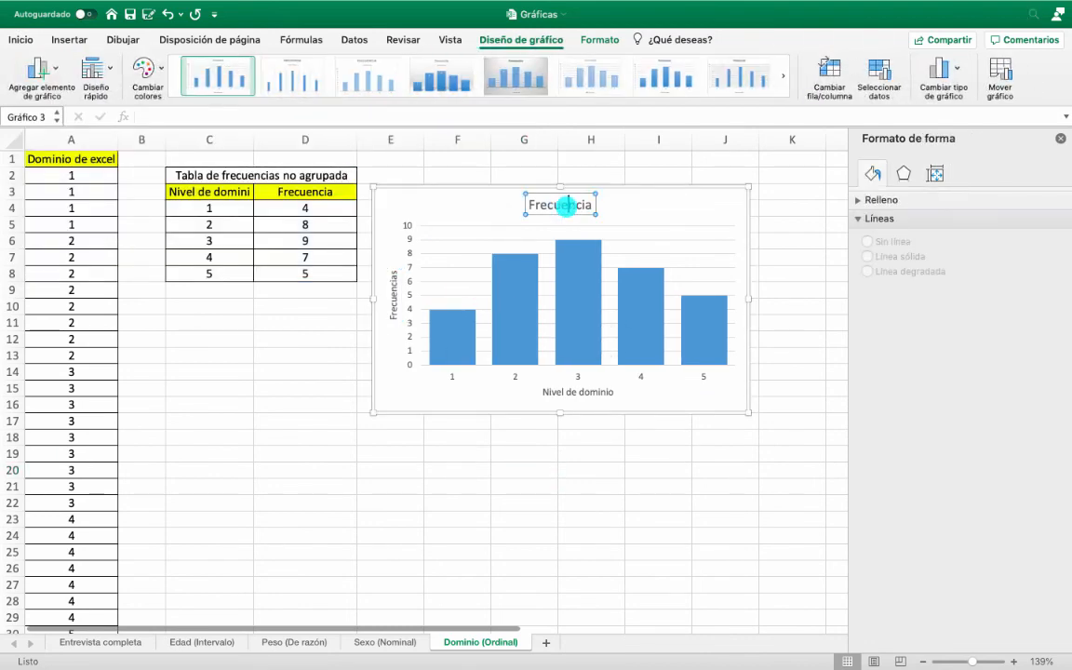
{"action": "double_click", "coordinate": [562, 205]}
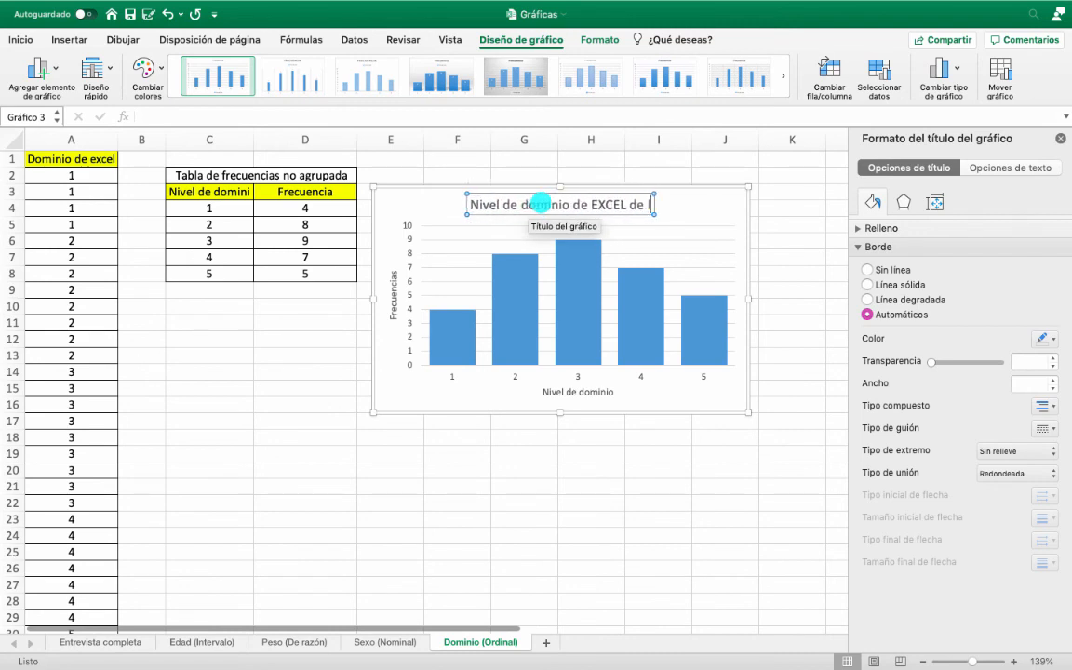
{"action": "type", "text": "ujetos de estudio"}
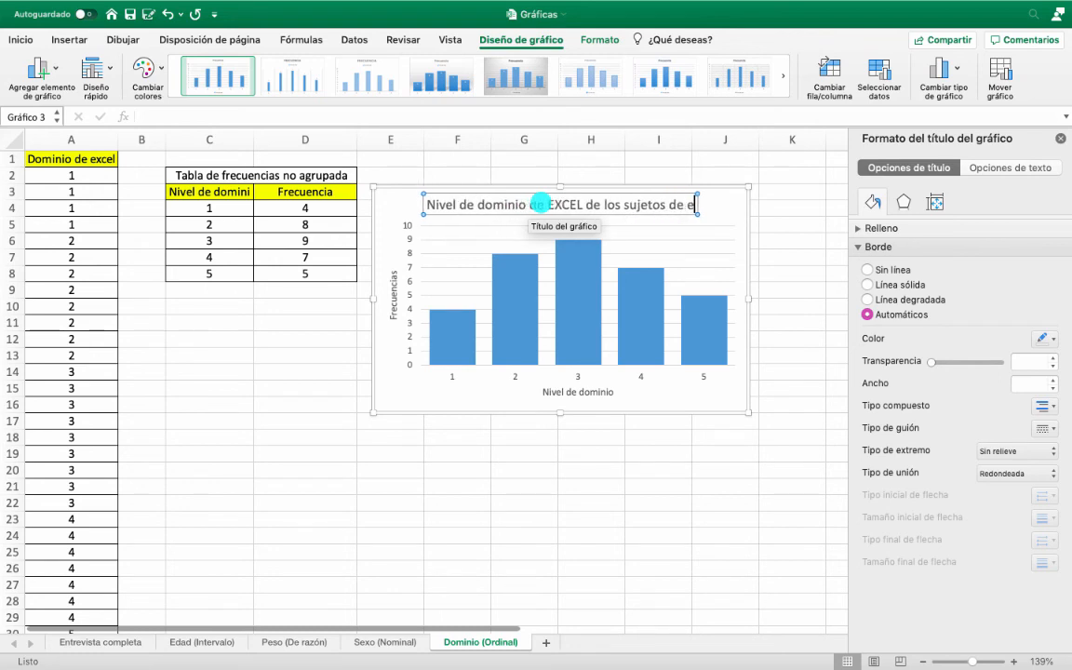
{"action": "left_click", "coordinate": [717, 215]}
{"action": "left_click", "coordinate": [744, 211]}
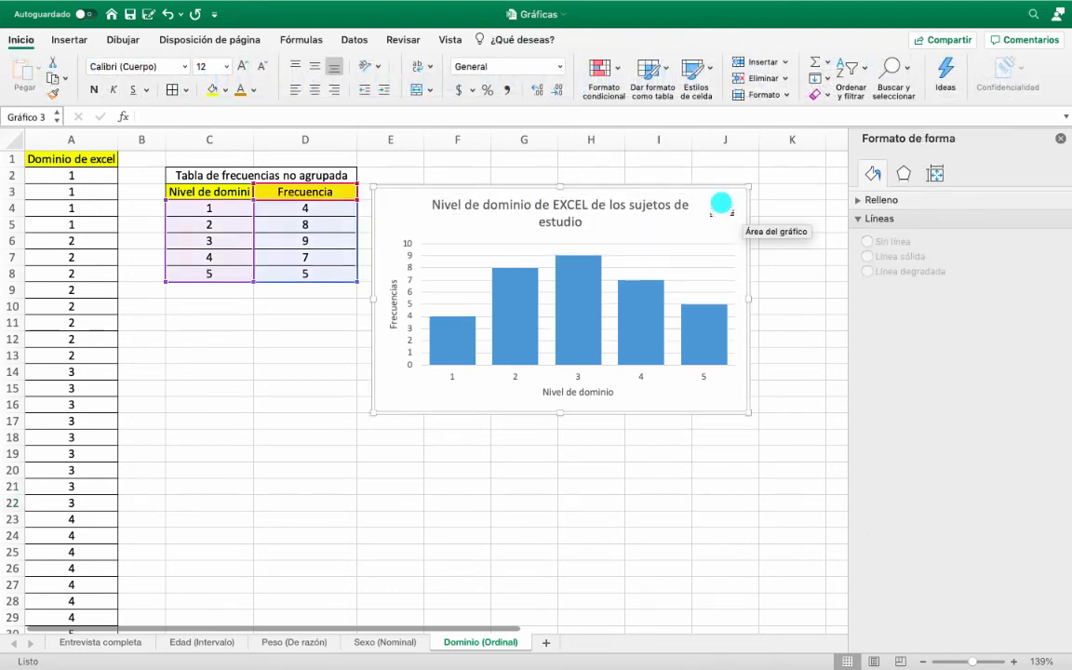
Step: Try the Dominio de excel frequency chart as a basic 2D pie chart
{"action": "left_click", "coordinate": [955, 70]}
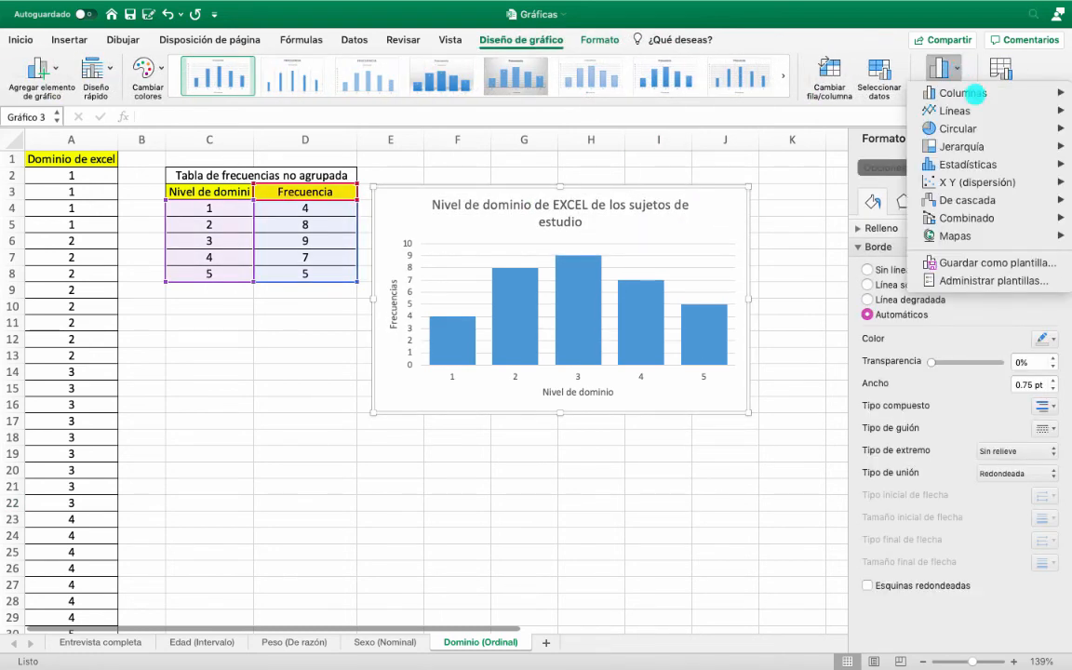
{"action": "mouse_move", "coordinate": [958, 129]}
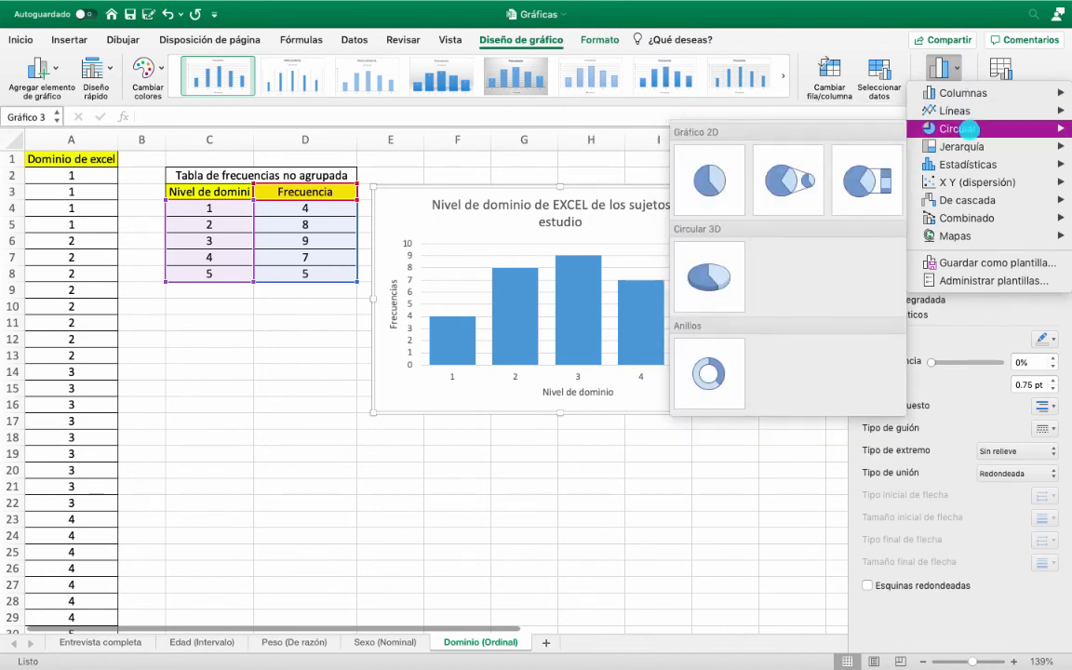
{"action": "left_click", "coordinate": [711, 182]}
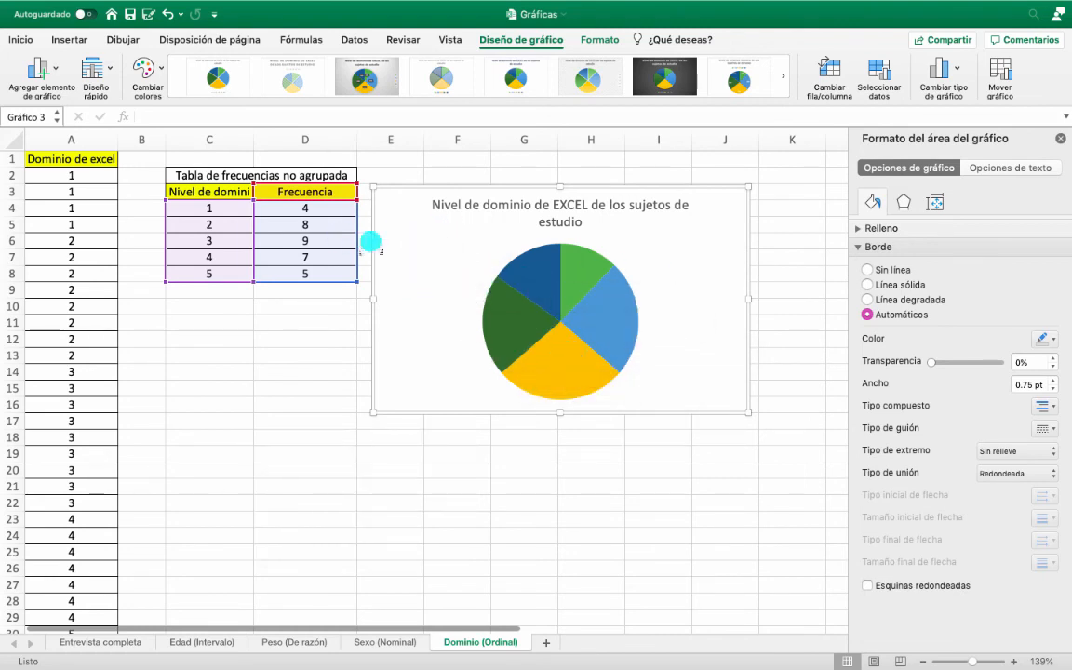
Step: Try the Dominio de excel chart as a basic 2D line chart instead of a pie
{"action": "left_click", "coordinate": [958, 82]}
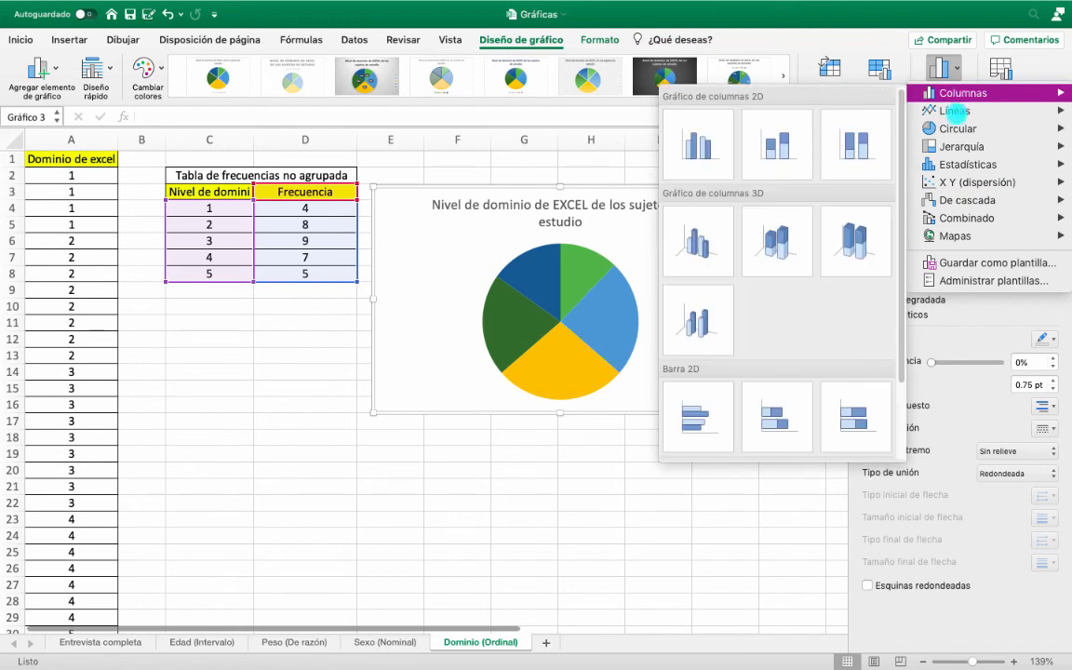
{"action": "mouse_move", "coordinate": [955, 111]}
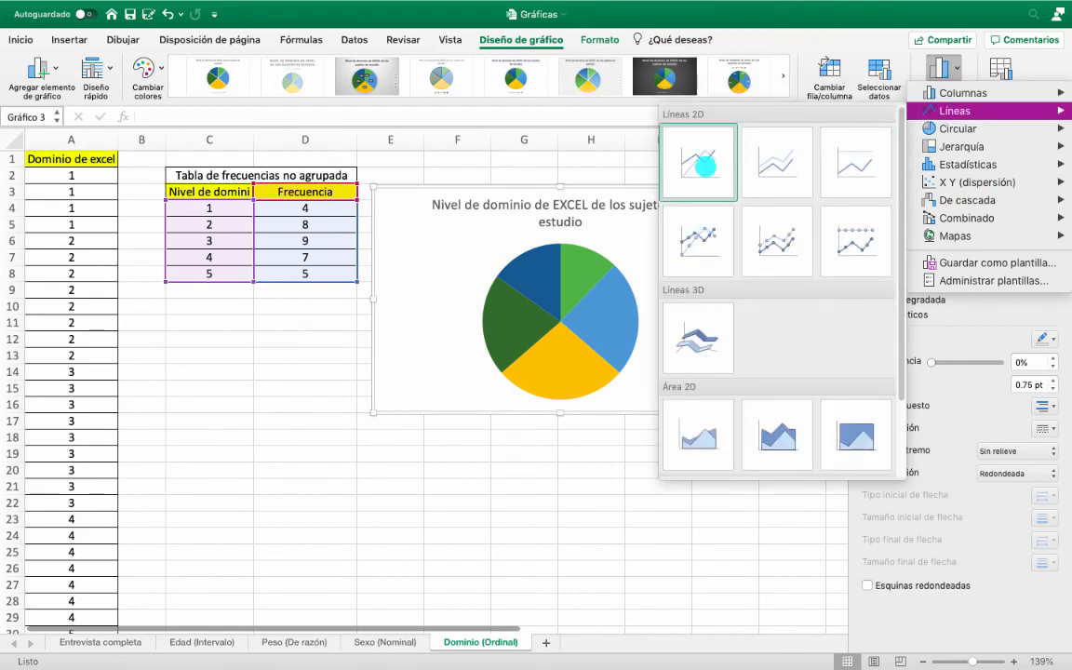
{"action": "left_click", "coordinate": [697, 161]}
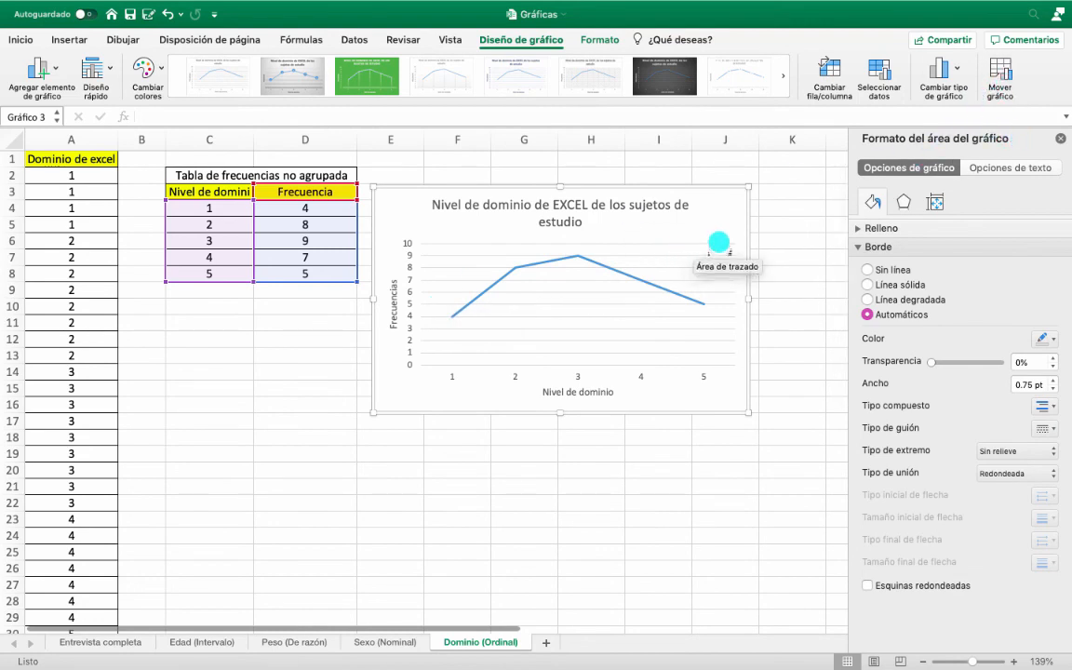
Step: Try the Dominio de excel chart as an X Y scatter chart with markers only
{"action": "left_click", "coordinate": [958, 60]}
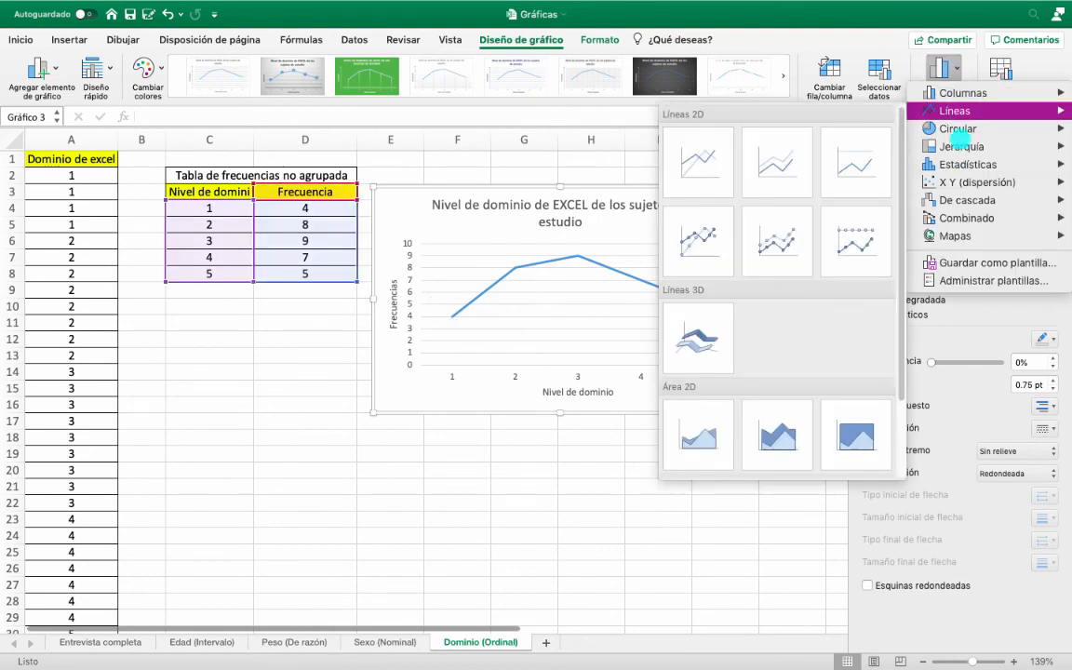
{"action": "mouse_move", "coordinate": [947, 178]}
{"action": "left_click", "coordinate": [705, 223]}
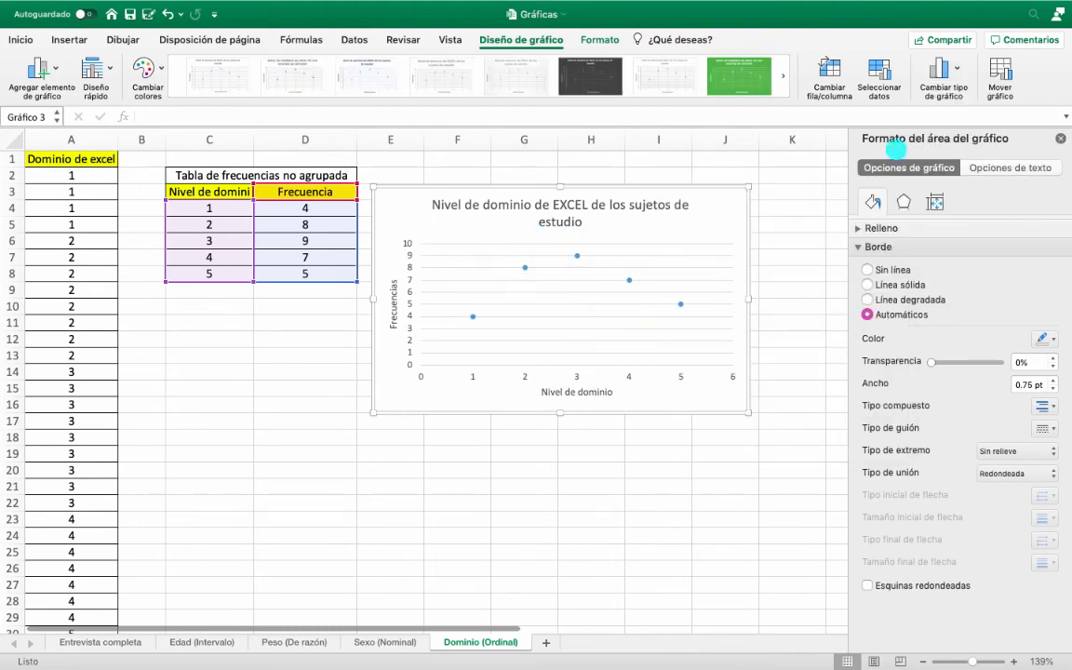
Step: Return the chart to 2D clustered columns, close the chart area formatting options and deselect the chart
{"action": "left_click", "coordinate": [949, 67]}
{"action": "mouse_move", "coordinate": [951, 93]}
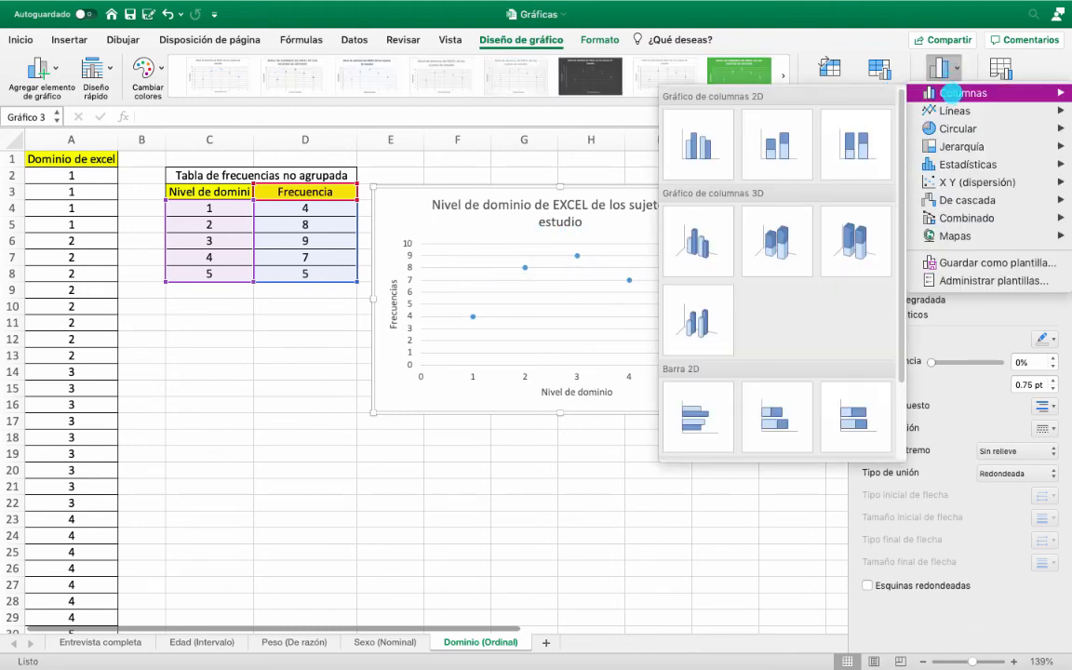
{"action": "left_click", "coordinate": [698, 144]}
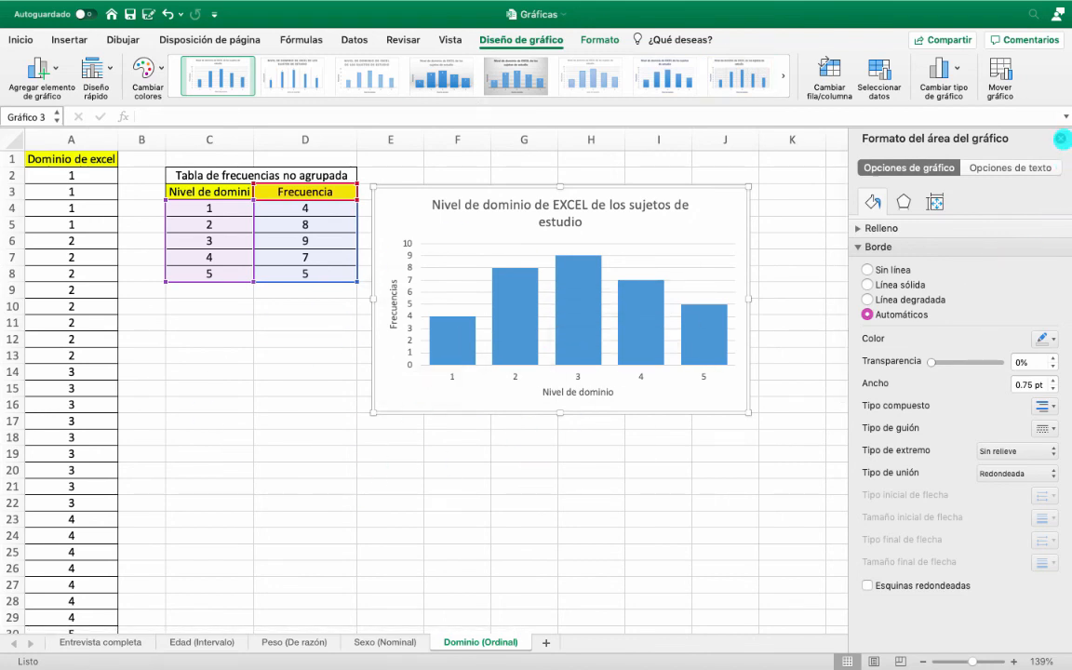
{"action": "left_click", "coordinate": [1060, 137]}
{"action": "left_click", "coordinate": [285, 406]}
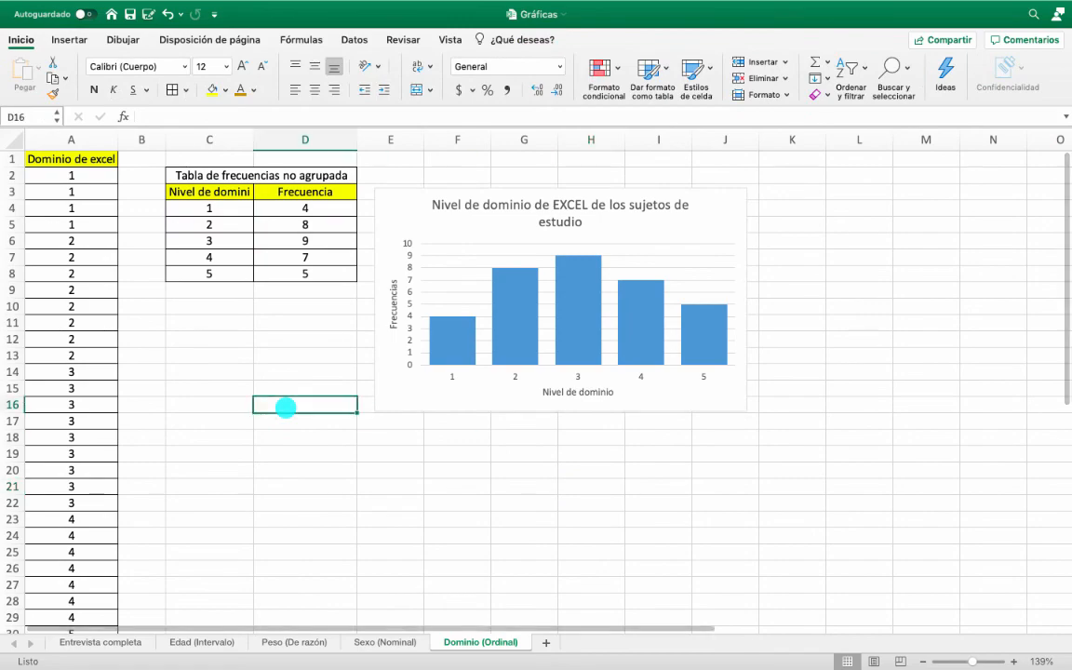